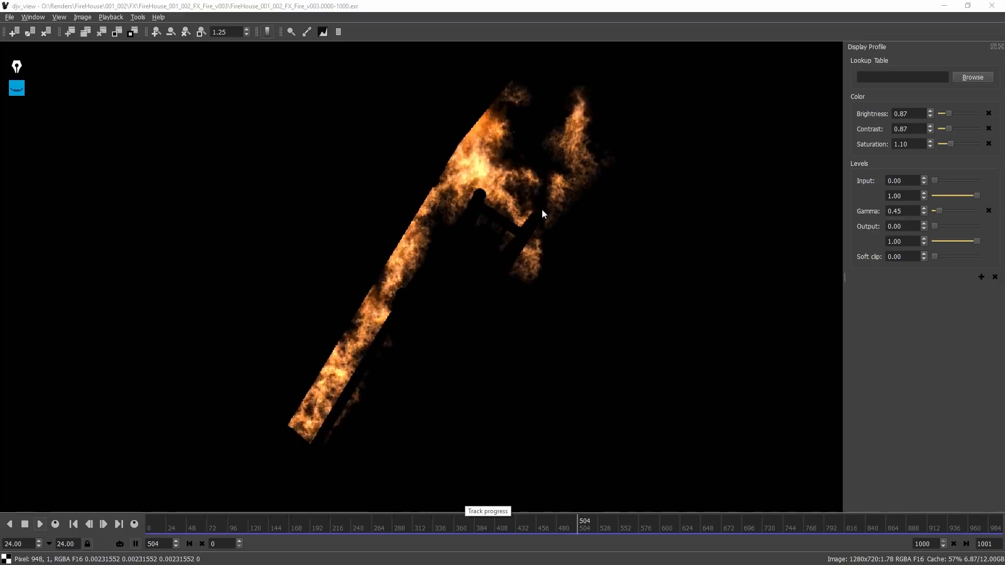
Step: Scrub back and forth through the rendered fire sequence to compare the flames around frame 510 with those past frame 700
left_click_drag(645, 524, 589, 505)
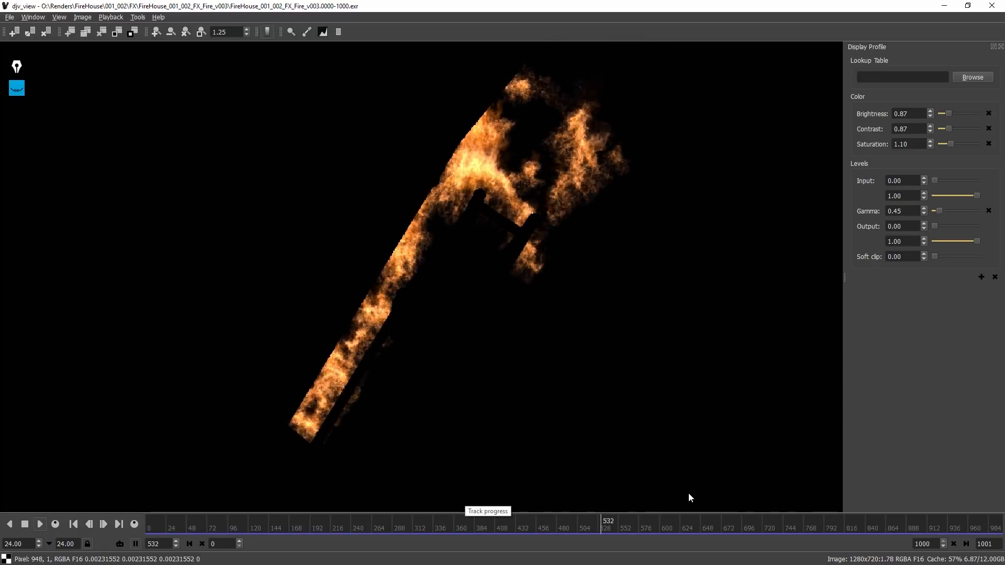
left_click(692, 522)
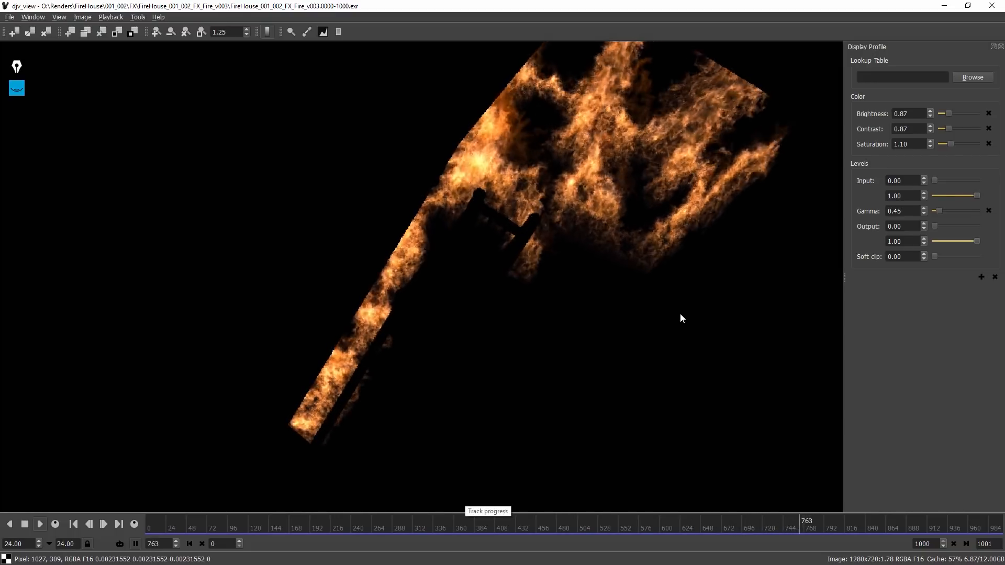
left_click(556, 524)
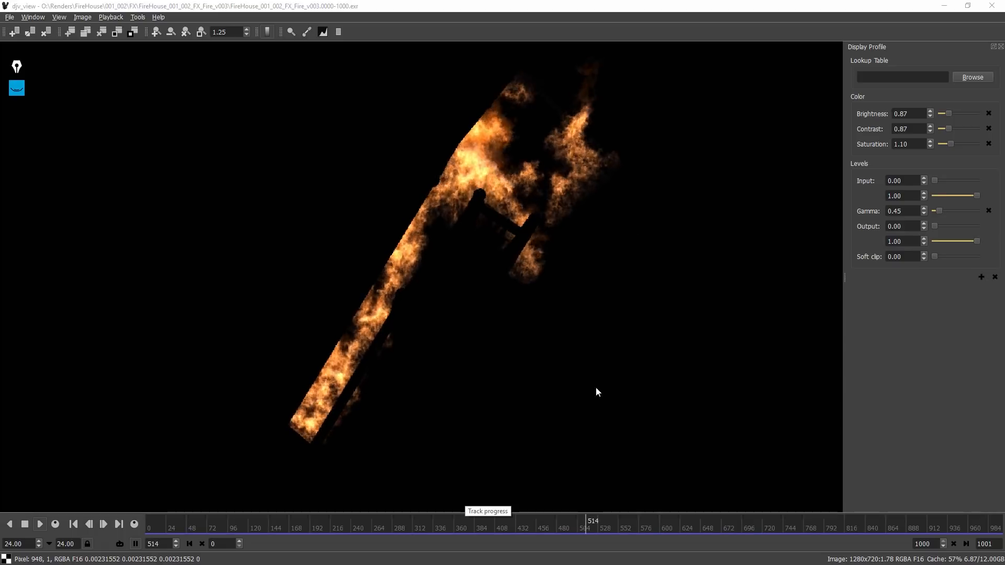
left_click_drag(643, 525, 600, 525)
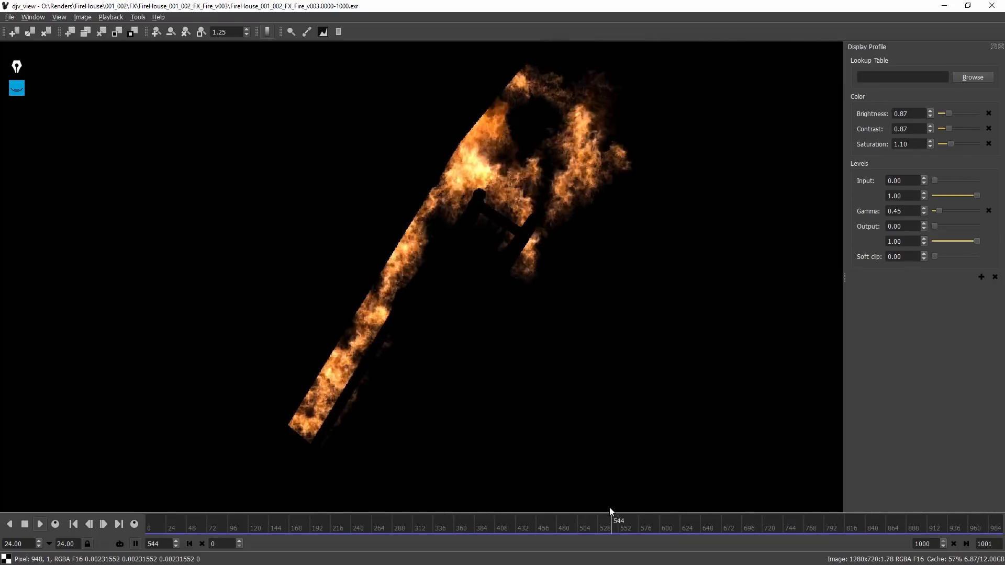
left_click(692, 520)
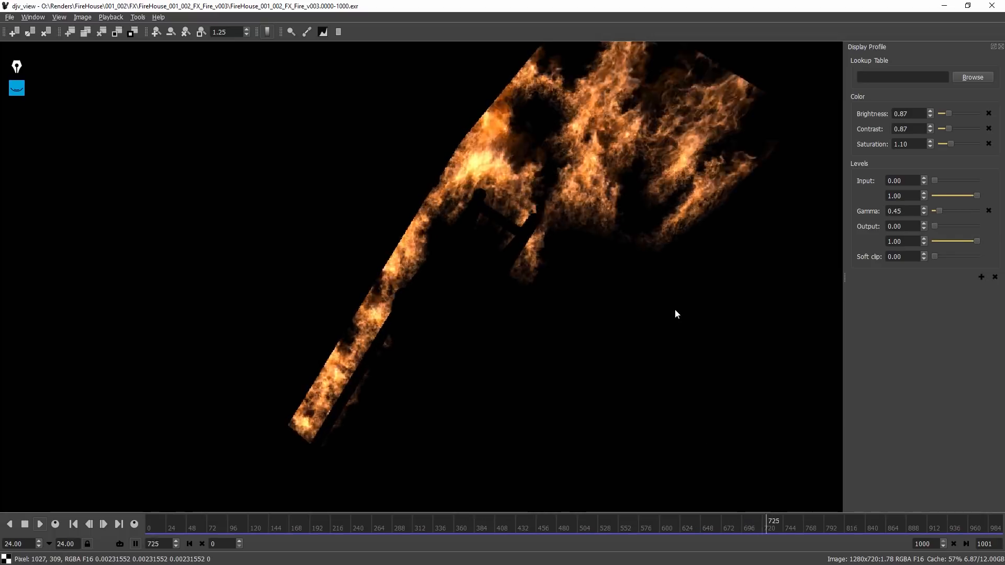
left_click(555, 521)
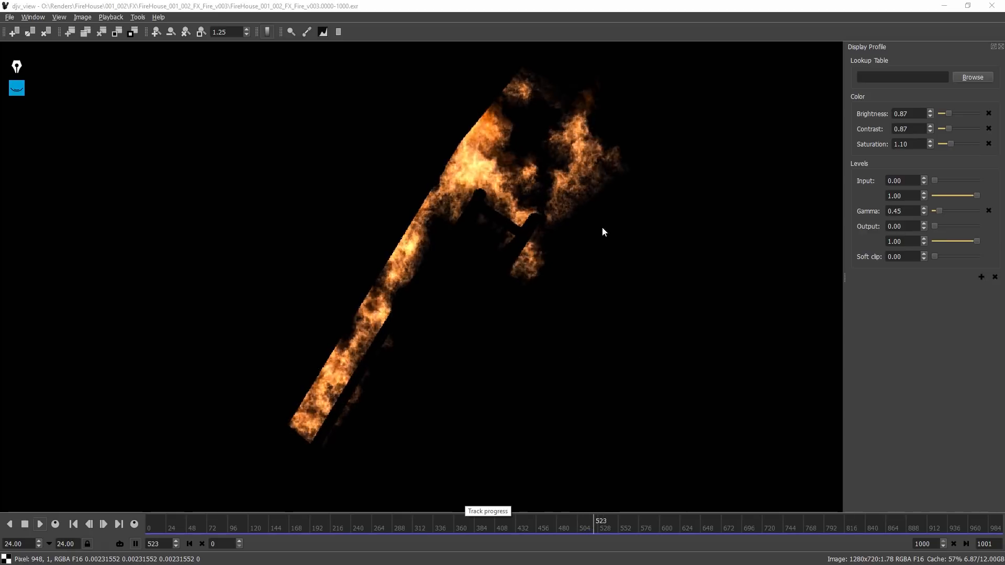
left_click(658, 526)
left_click_drag(658, 525, 612, 512)
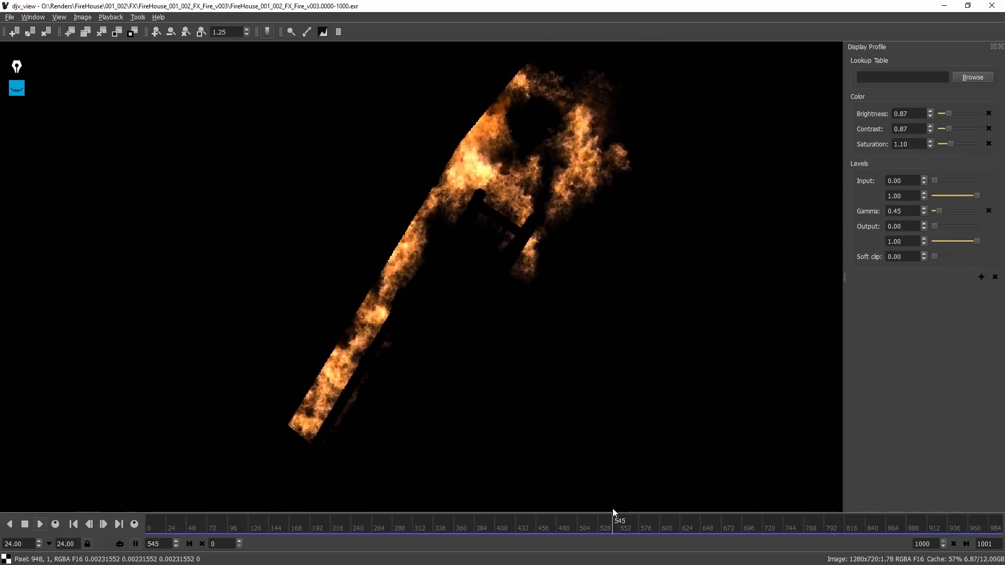
left_click(693, 523)
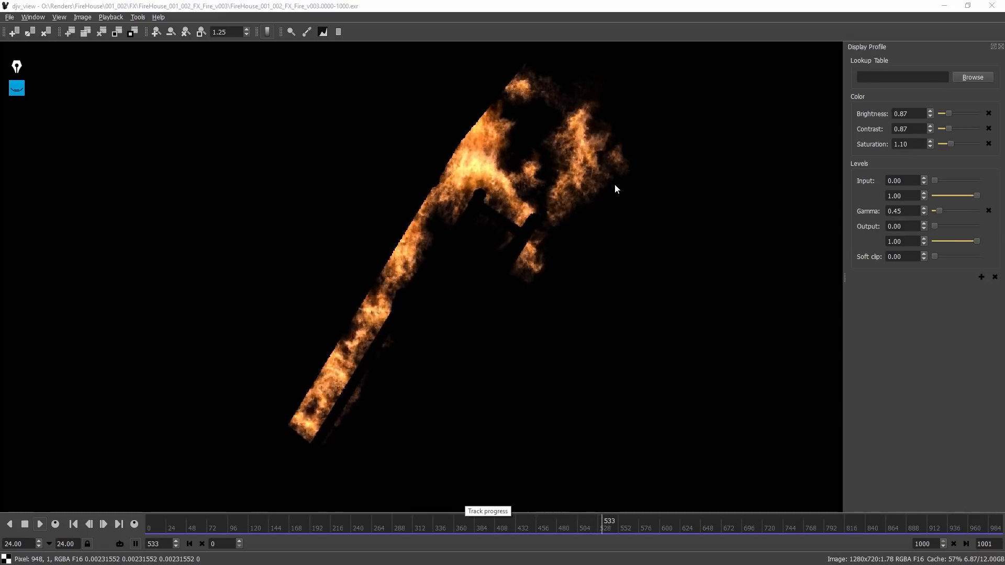
left_click_drag(642, 527, 619, 511)
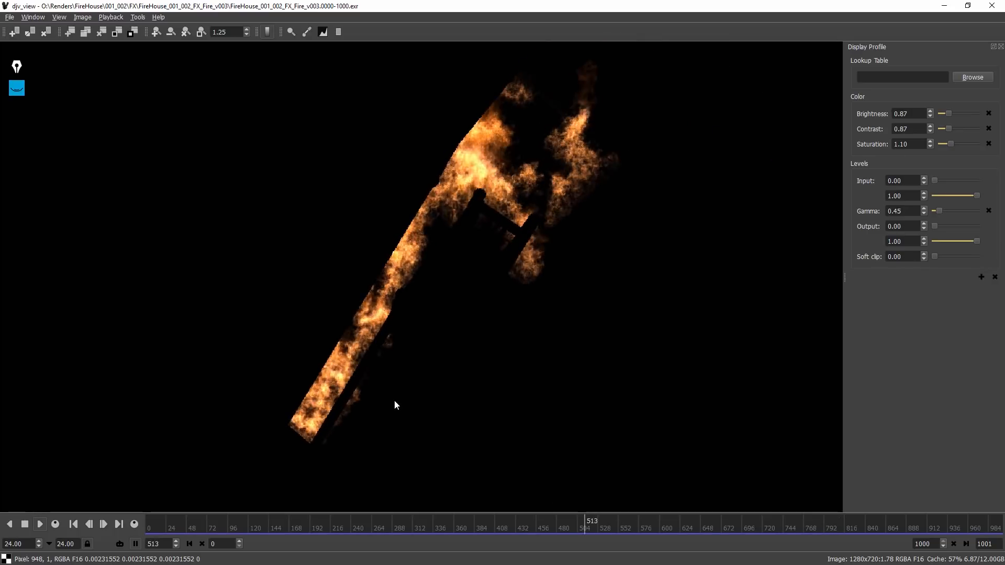
left_click(692, 521)
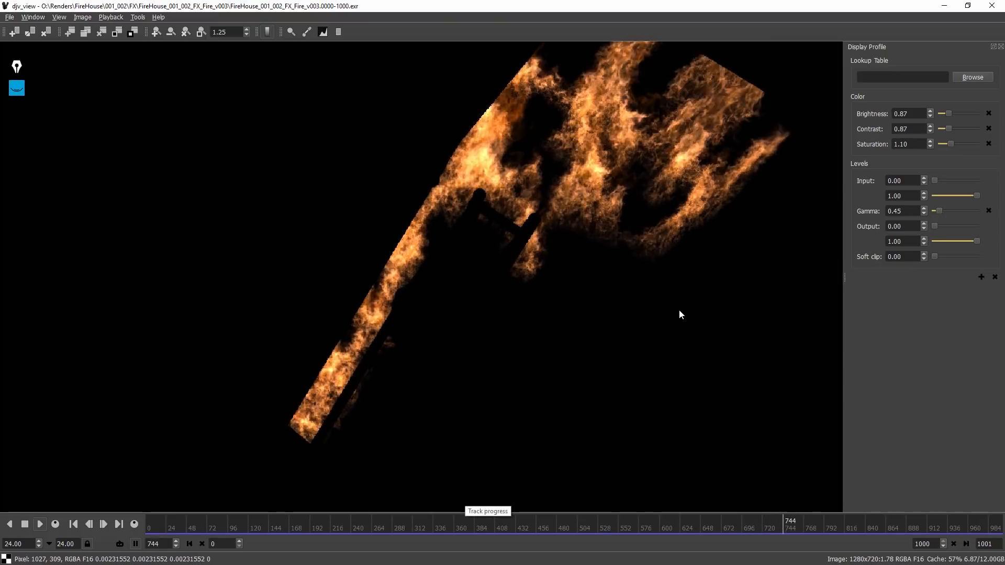
Step: Switch to 3ds Max and examine the FumeFX container and its particle sources from several angles while the animation plays
key("alt+Tab")
middle_click_drag(675, 316, 597, 332, "alt")
left_click_drag(597, 332, 568, 336)
middle_click_drag(568, 336, 588, 322, "alt")
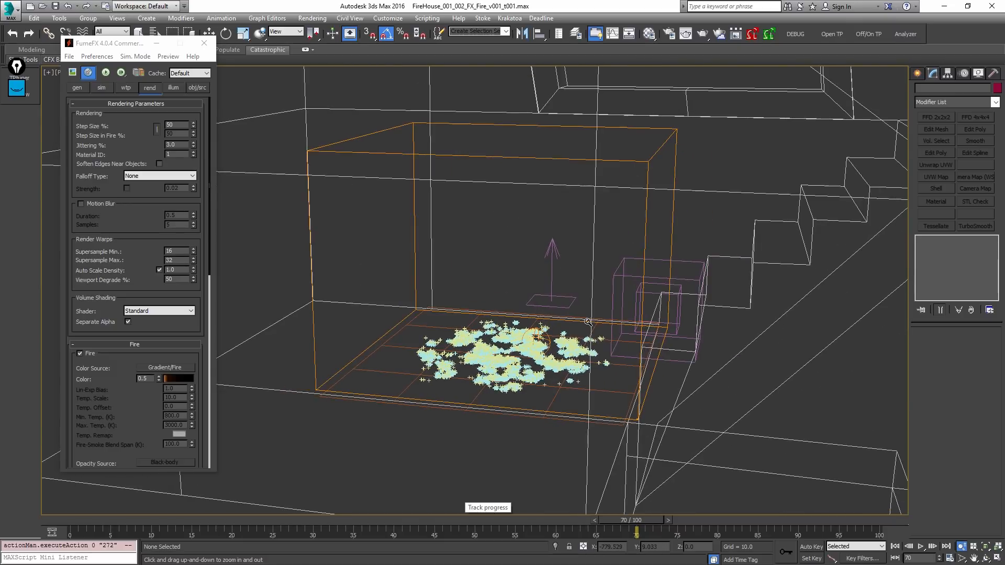
left_click_drag(579, 316, 565, 334)
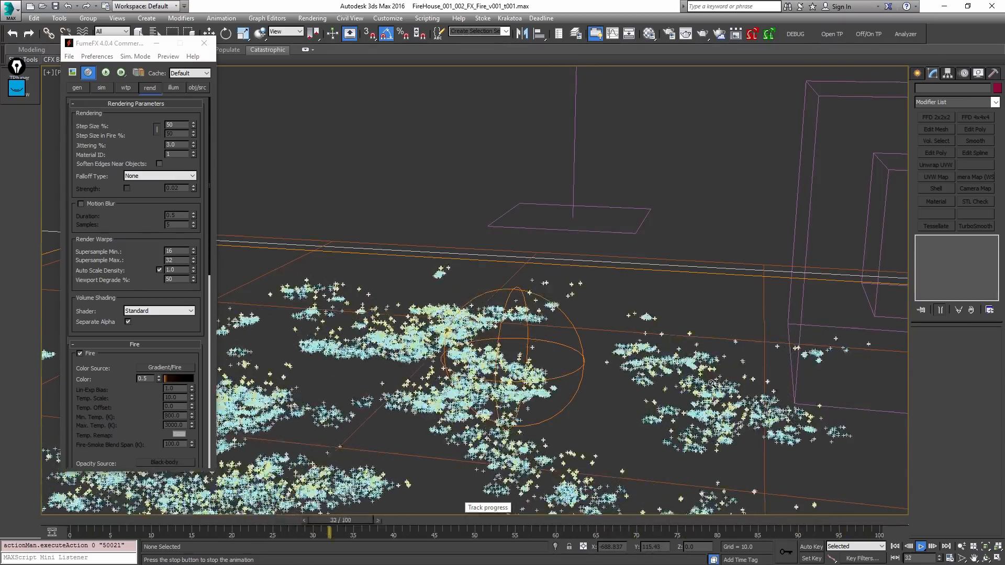
scroll(481, 377, "up", 2)
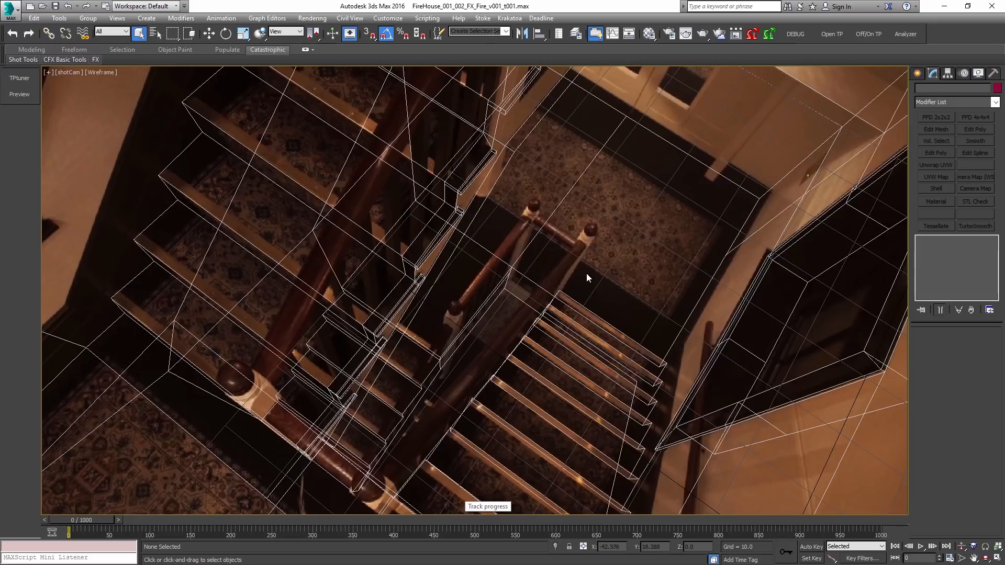
Step: Compare the stairwell geometry in the perspective view with the shotCam view, checking the camera view both shaded and in wireframe
key("alt+w")
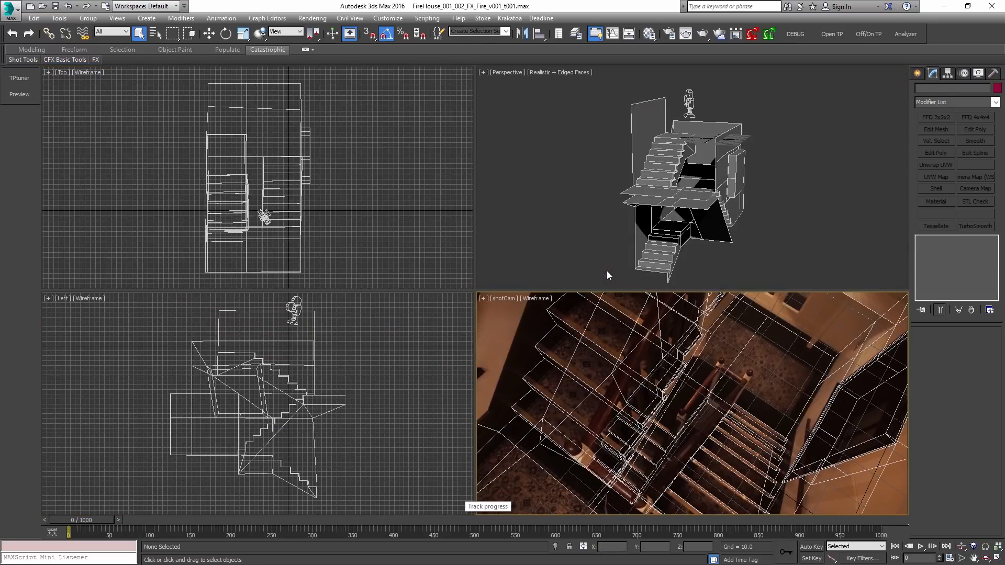
left_click(696, 247)
key("alt+w")
key("alt+w")
left_click(671, 383)
key("alt+w")
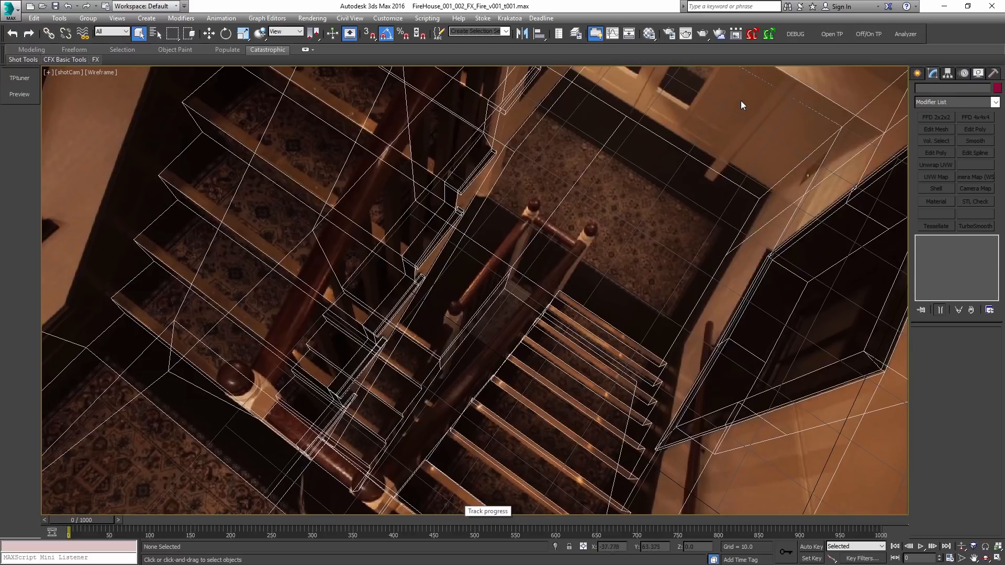
key("F3")
key("F3")
Step: Set the perspective viewport's shading from Realistic to Shaded, keeping edged faces, and return to the four-viewport layout
key("alt+w")
left_click(673, 208)
key("alt+w")
middle_click_drag(661, 236, 336, 218, "alt")
left_click(132, 74)
left_click(154, 94)
mouse_move(515, 260)
middle_mouse_down("alt")
mouse_move(588, 237)
mouse_move(570, 207)
mouse_move(586, 188)
mouse_move(652, 204)
mouse_move(445, 272)
mouse_move(483, 268)
middle_mouse_up("alt")
key("alt+z")
left_click_drag(483, 270, 482, 262)
key("Escape")
key("alt+w")
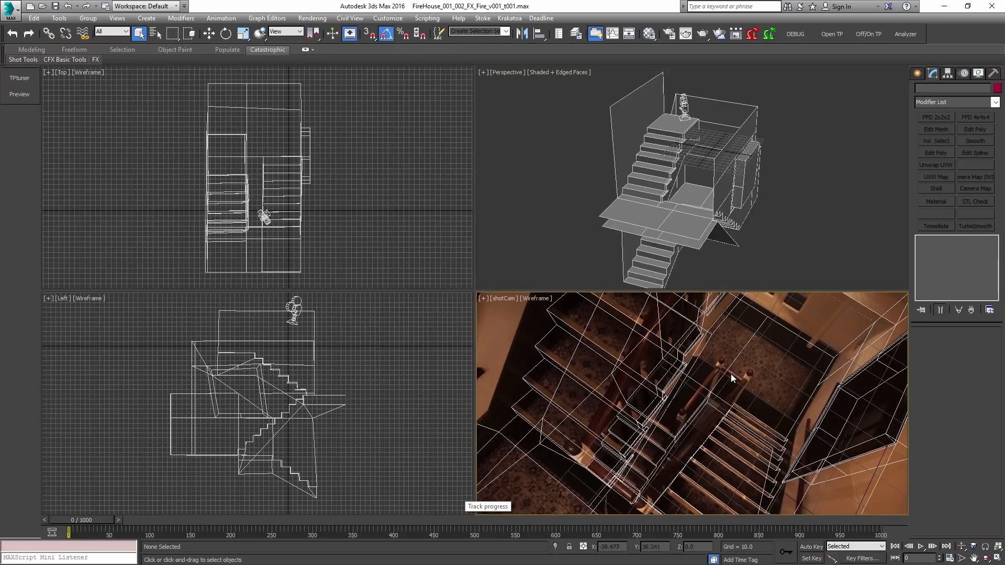
Step: Hide the grid in the maximized shotCam view and check the stairwell geometry there in shaded mode
key("alt+w")
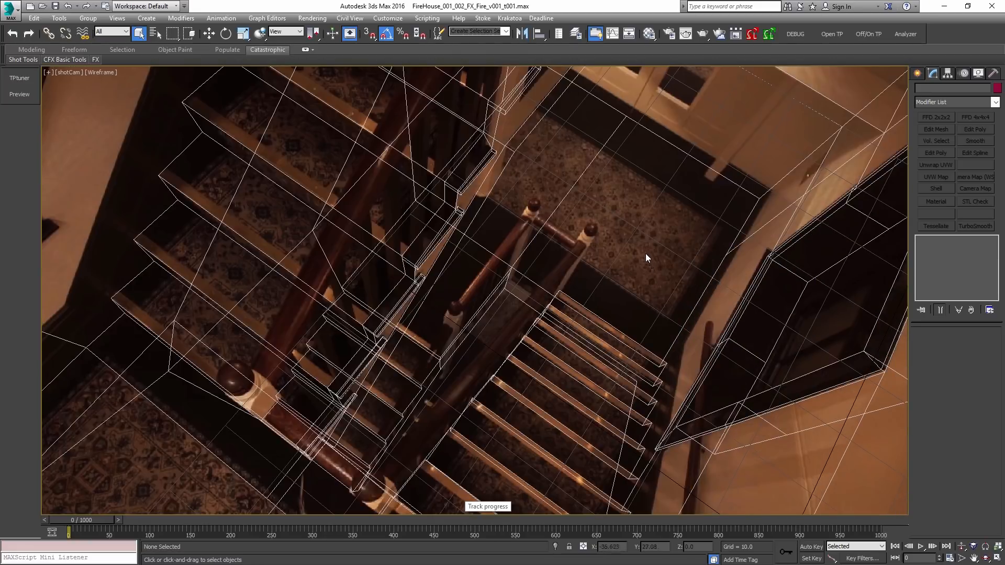
key("g")
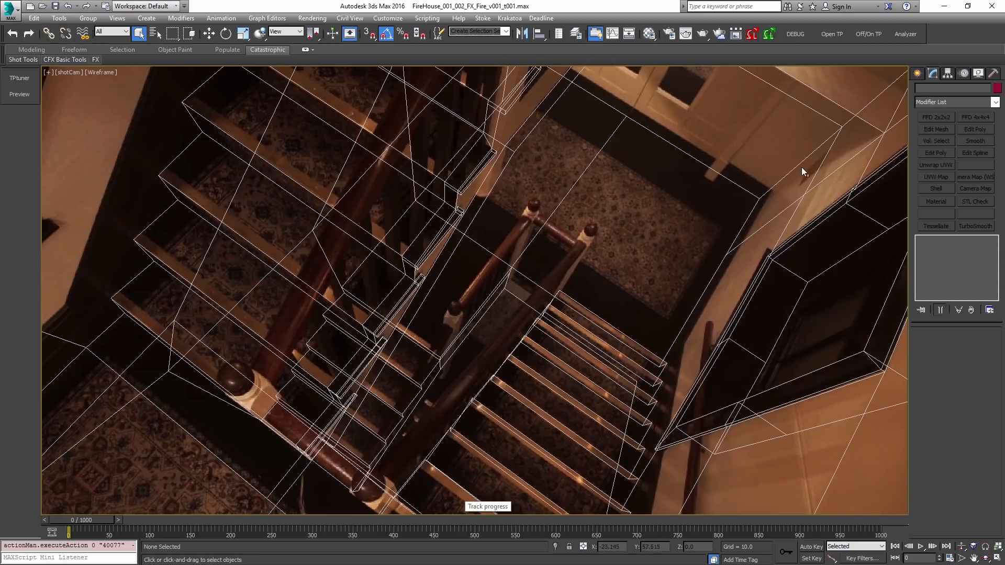
key("F3")
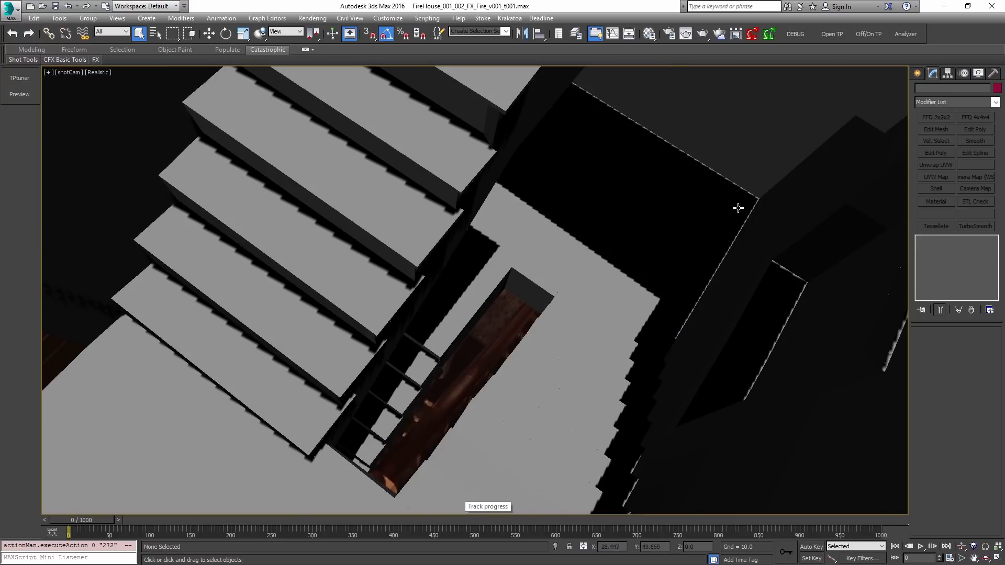
key("F3")
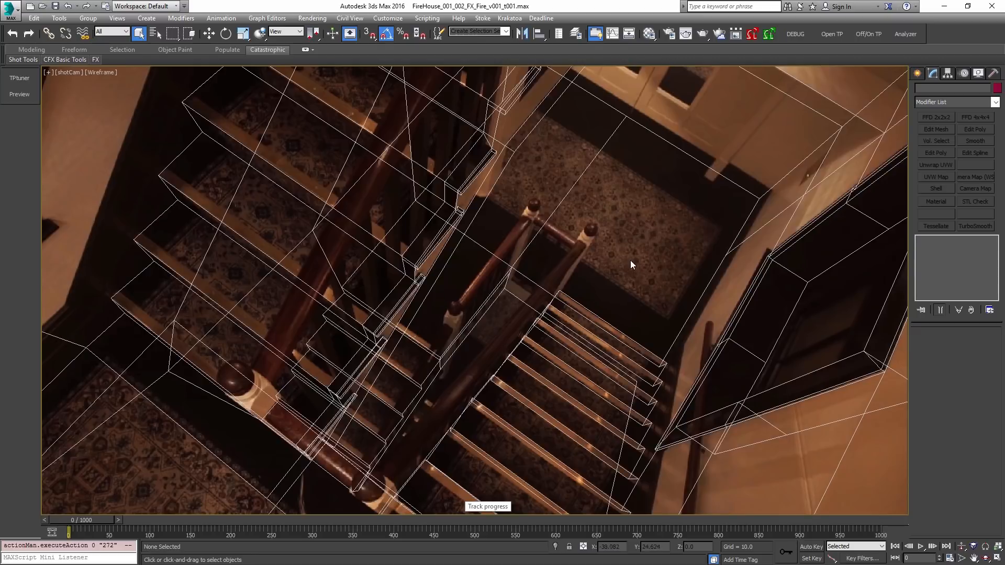
Step: Examine the stairwell geometry from all sides in the maximized perspective view, including both stair flights, the landing and the walls
key("alt+w")
left_click(661, 234)
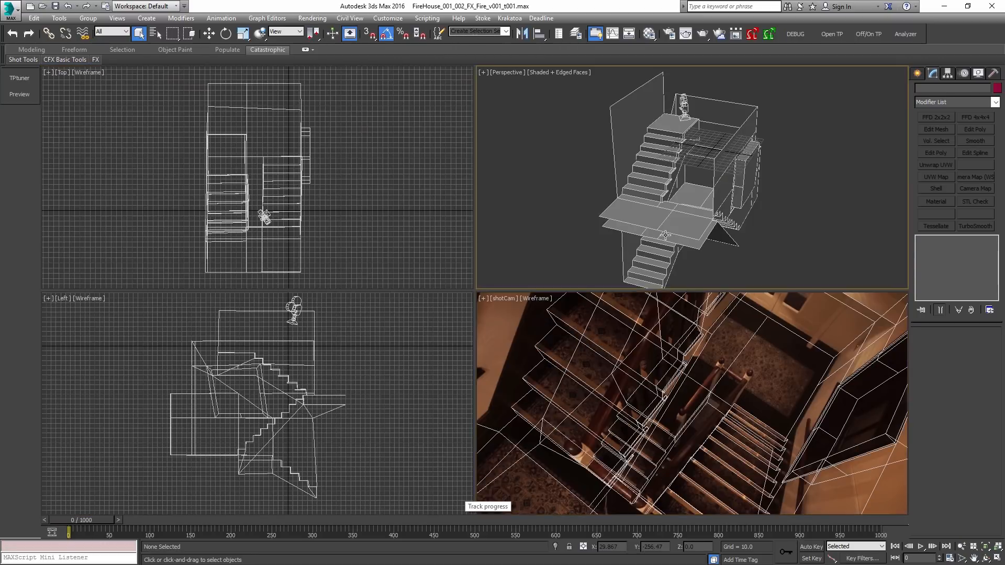
key("alt+w")
scroll(664, 251, "up", 3)
middle_click_drag(664, 251, 583, 225, "alt")
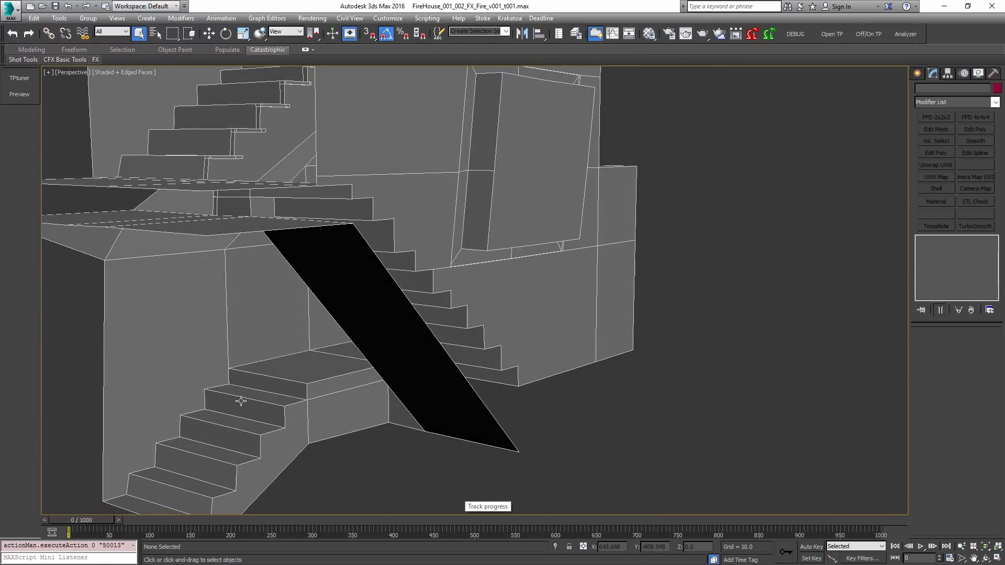
scroll(389, 354, "up", 3)
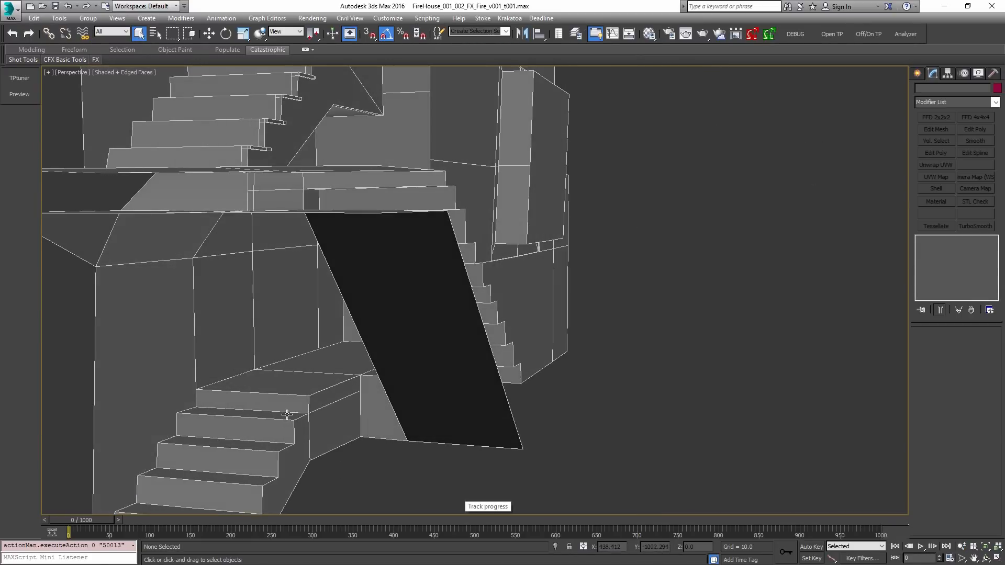
middle_click_drag(344, 348, 269, 401, "alt")
middle_click_drag(318, 284, 347, 288, "alt")
middle_click_drag(411, 257, 455, 239, "alt")
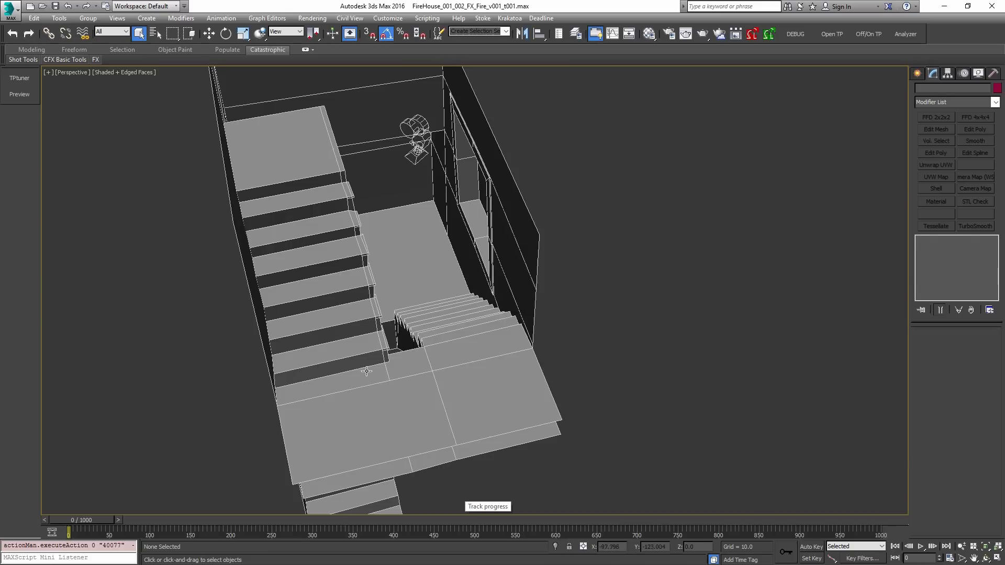
middle_click_drag(347, 230, 366, 261, "alt")
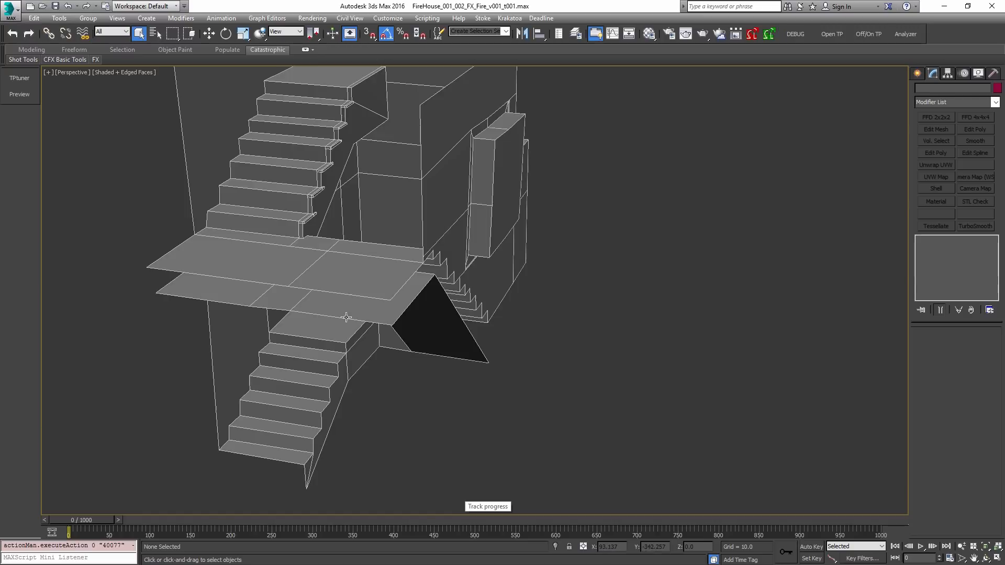
middle_click_drag(418, 268, 441, 279, "alt")
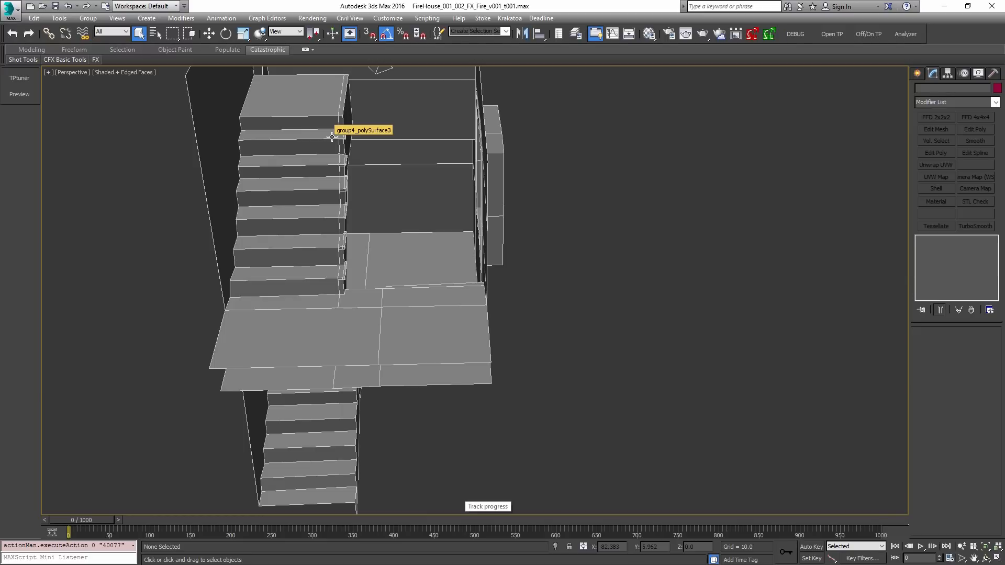
middle_click_drag(350, 138, 361, 198, "alt")
middle_click_drag(335, 302, 346, 358, "alt")
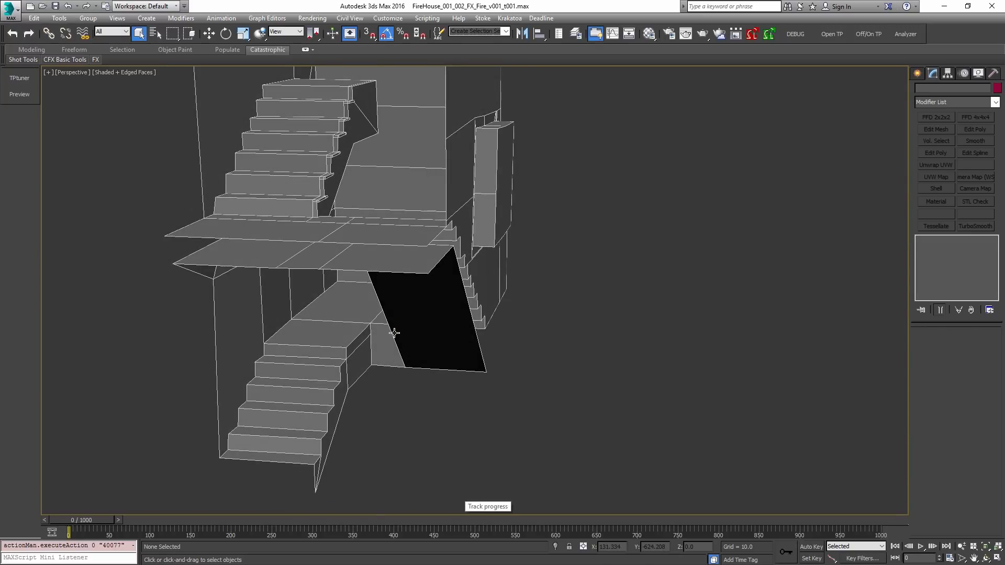
middle_click_drag(392, 329, 370, 332, "alt")
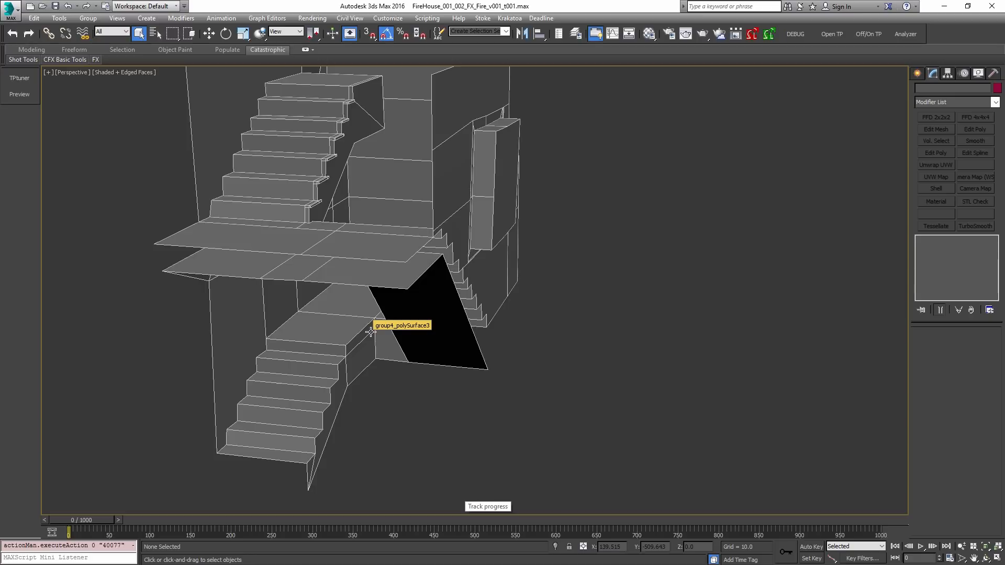
middle_click_drag(354, 307, 353, 309, "alt")
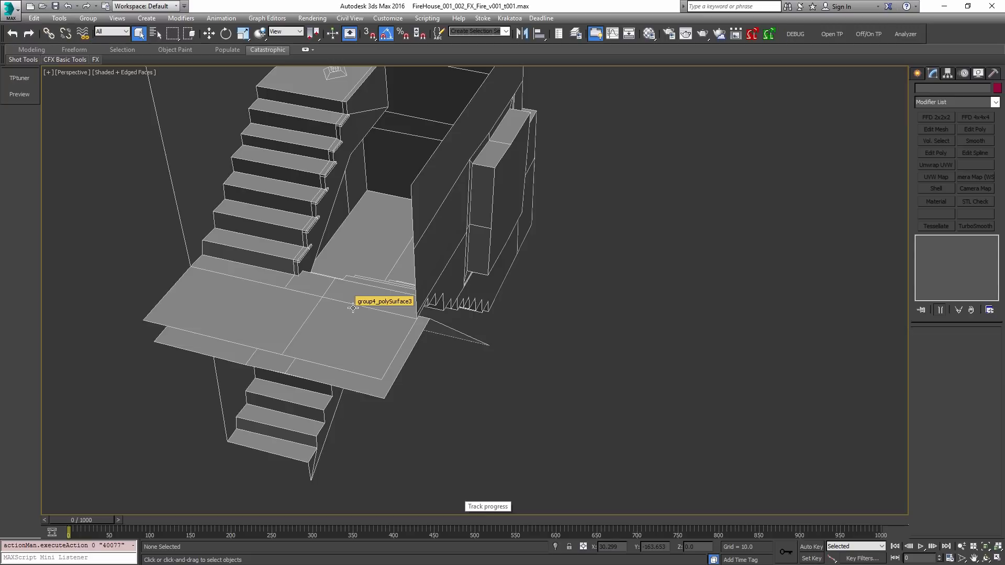
middle_click_drag(353, 308, 394, 311, "alt")
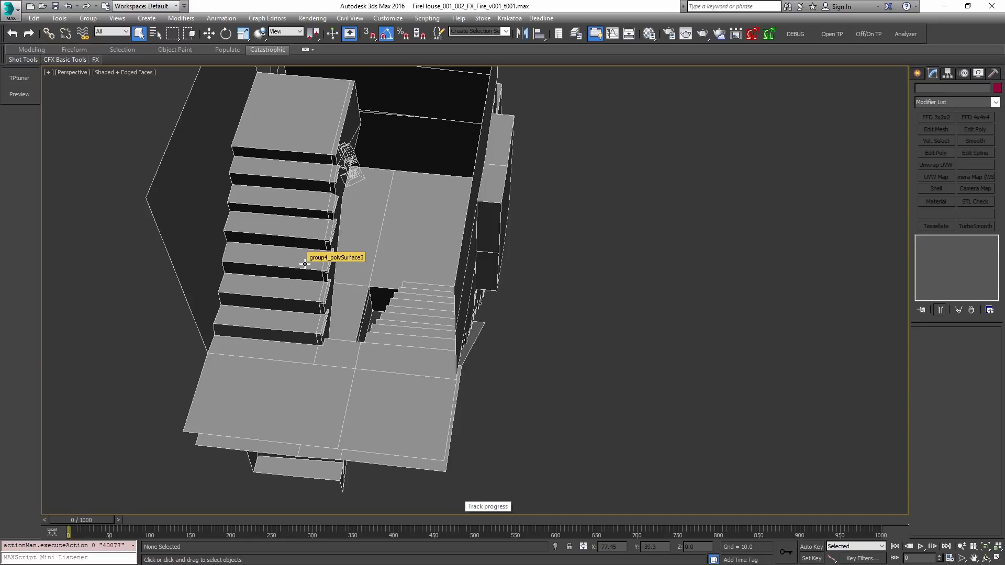
scroll(309, 262, "down", 3)
middle_click_drag(441, 286, 400, 283, "alt")
scroll(455, 296, "up", 3)
mouse_move(460, 298)
middle_mouse_down("alt")
mouse_move(457, 307)
mouse_move(458, 289)
middle_mouse_up("alt")
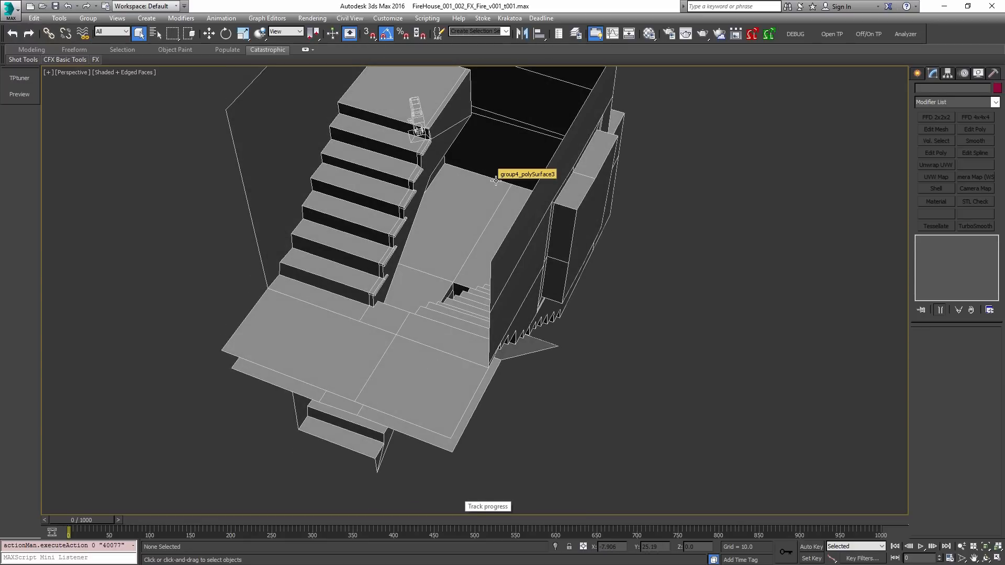
middle_click_drag(453, 202, 456, 239, "alt")
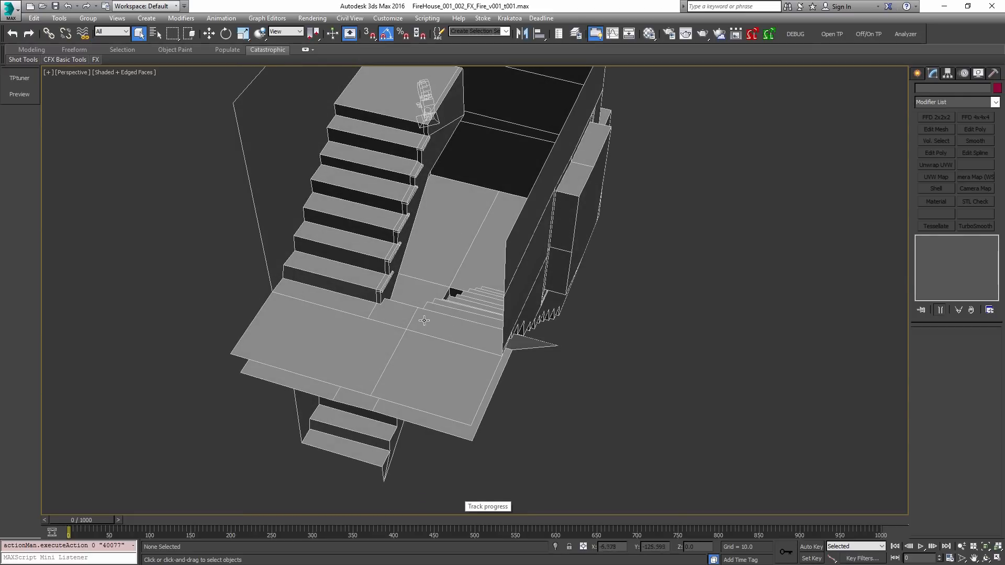
middle_click_drag(465, 325, 506, 209, "alt")
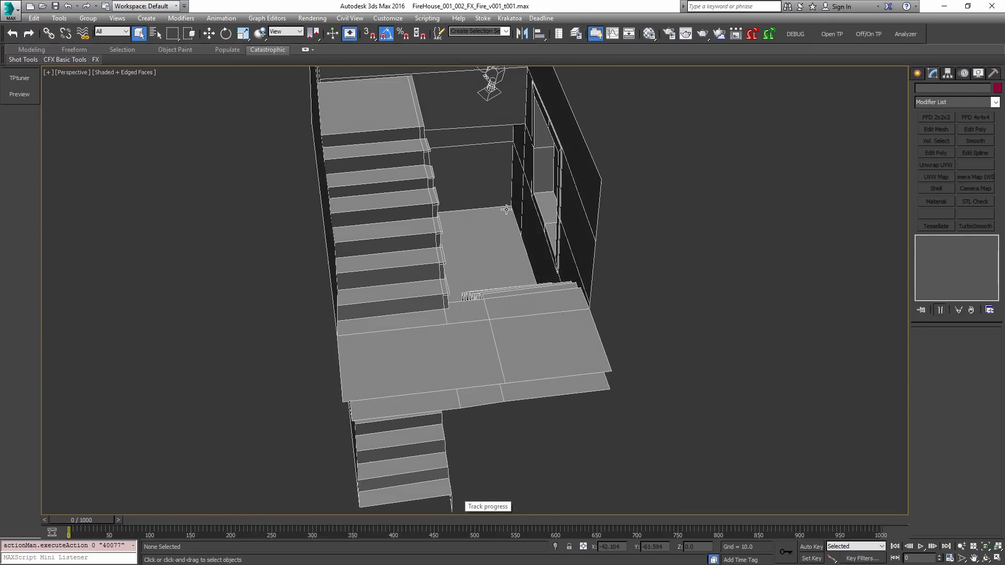
scroll(506, 210, "up", 5)
scroll(526, 239, "down", 5)
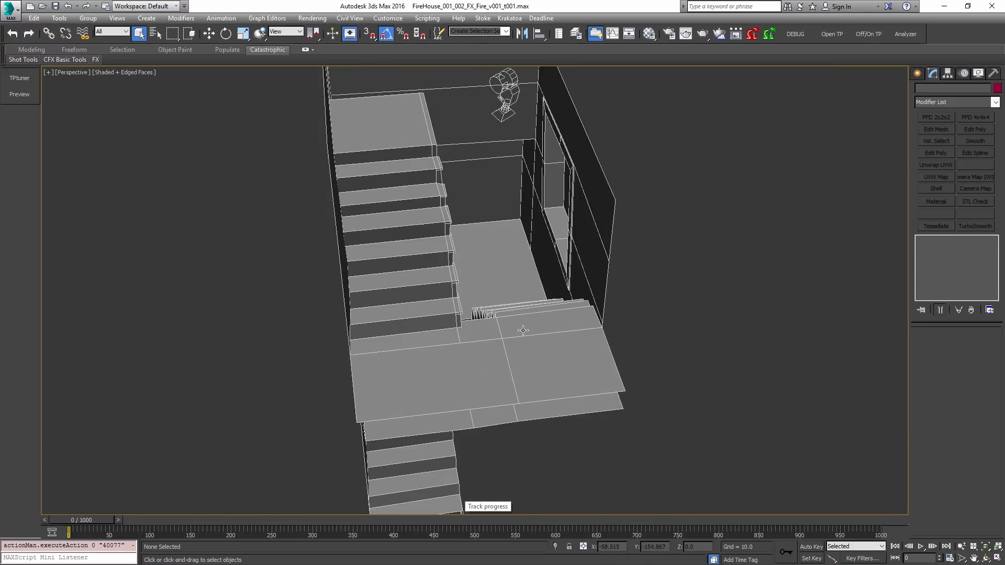
scroll(489, 327, "down", 2)
middle_click_drag(489, 327, 461, 335, "alt")
key("alt+w")
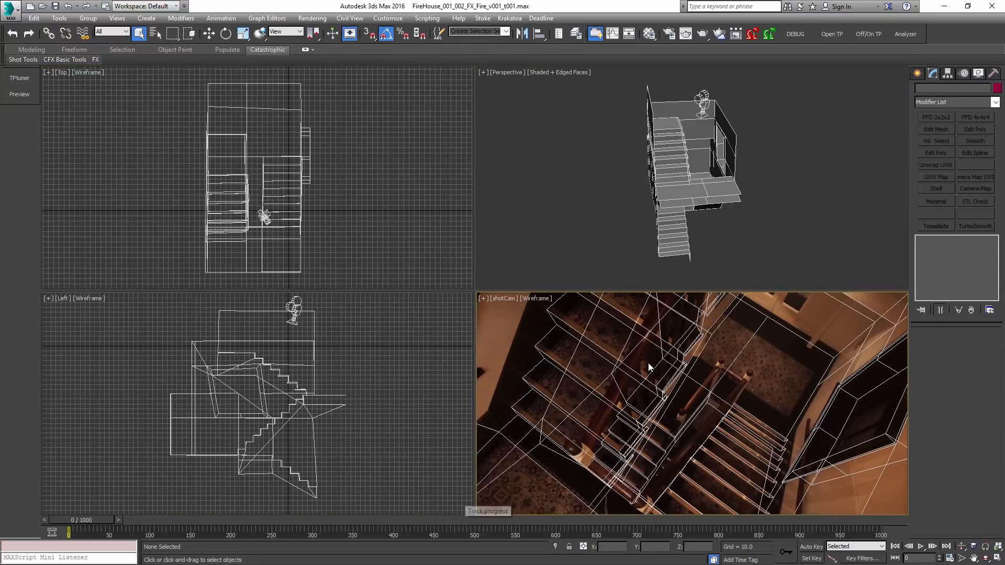
Step: Compare the stairwell wireframe with the footage in the maximized shotCam view, toggling its shading, and return to the four-viewport layout
key("alt+w")
key("F3")
left_click(98, 74)
left_click(126, 96)
key("F3")
key("F3")
key("F3")
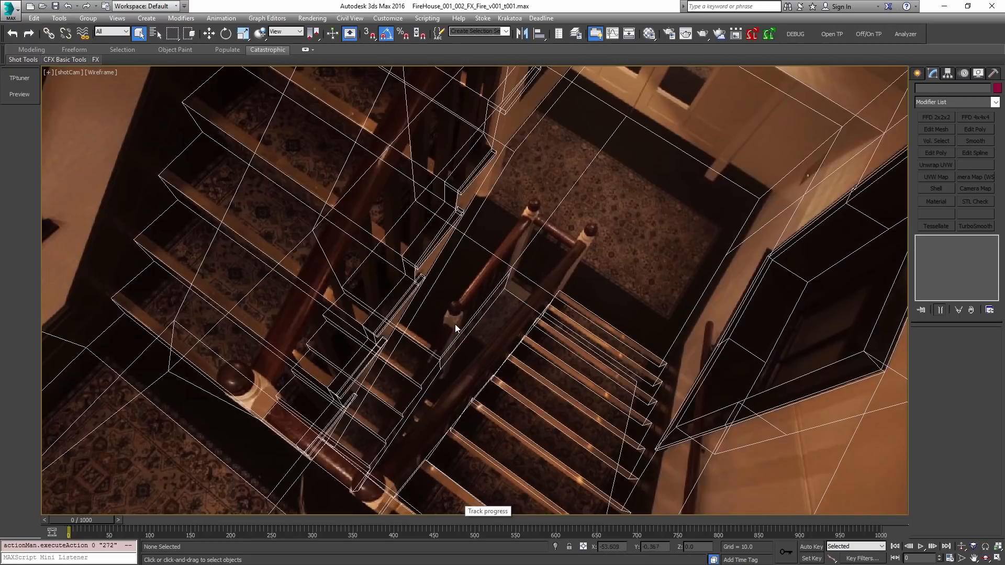
key("alt+w")
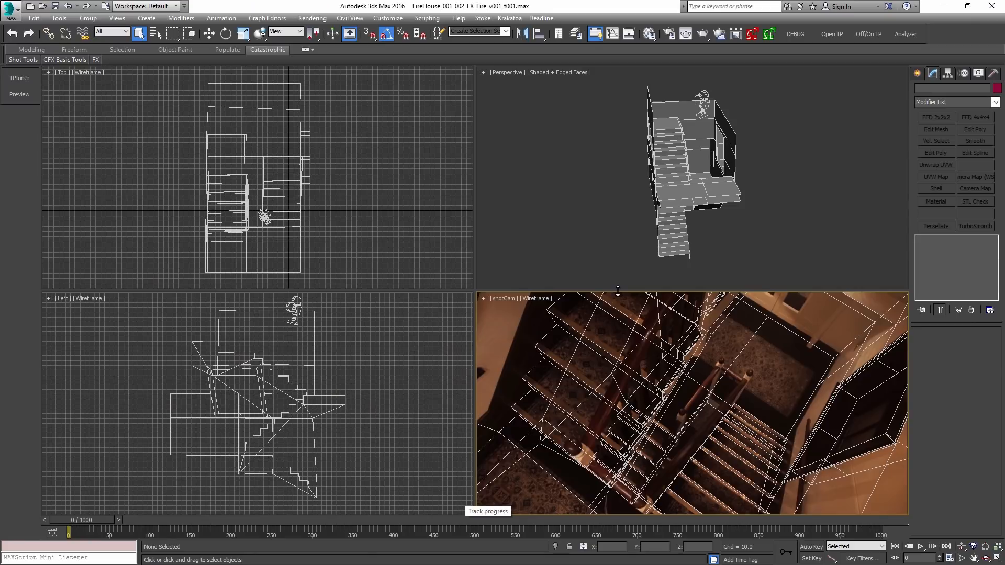
Step: Examine the stairwell geometry from above, below and the side in the perspective view, including the undersides of the stair flights
key("alt+w")
middle_click_drag(642, 291, 587, 269, "alt")
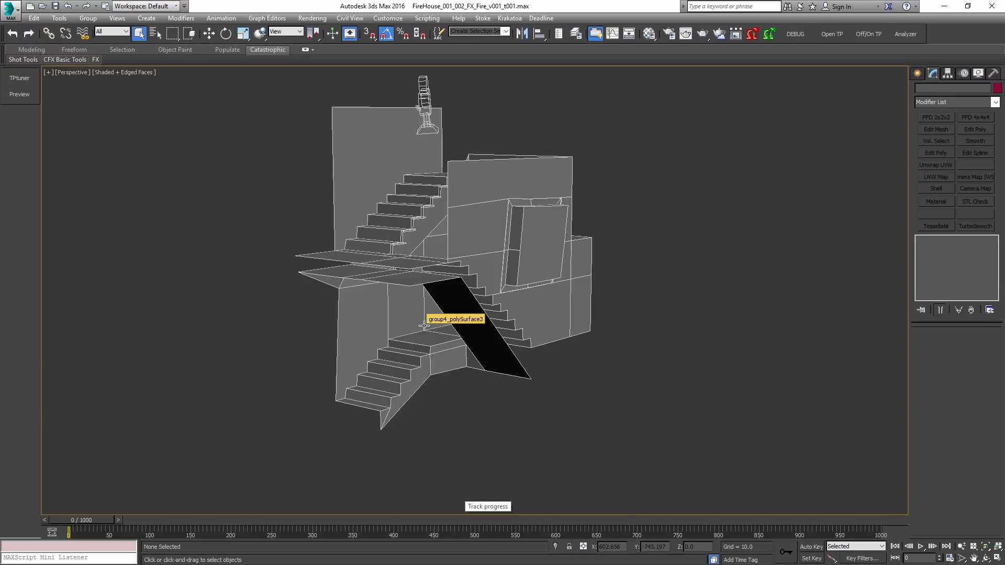
middle_click_drag(423, 326, 487, 347, "alt")
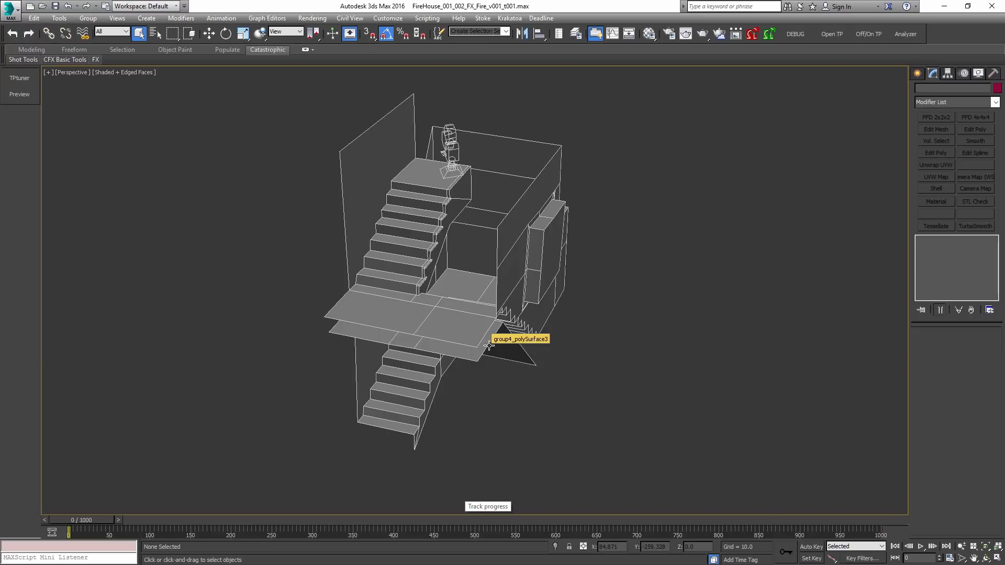
left_click(728, 358)
key("z")
middle_click_drag(594, 332, 426, 276, "alt")
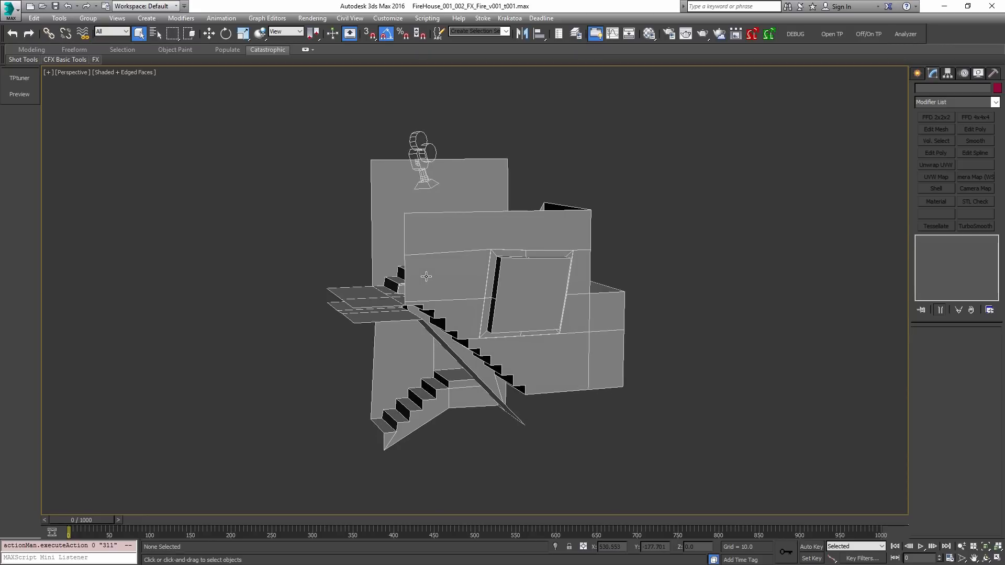
scroll(454, 411, "up", 5)
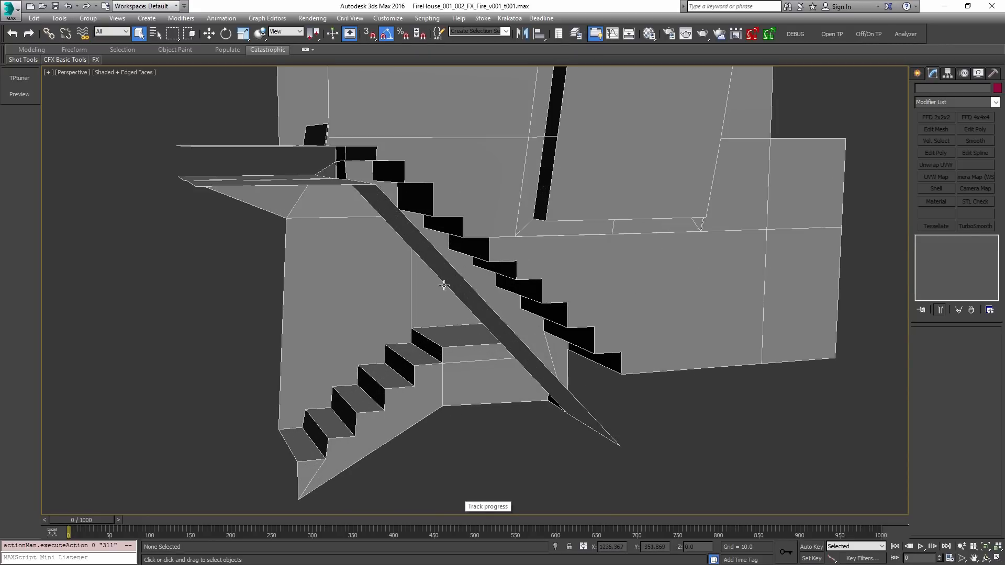
key("alt+w")
left_click(434, 334)
key("ctrl+shift+z")
left_click(806, 141)
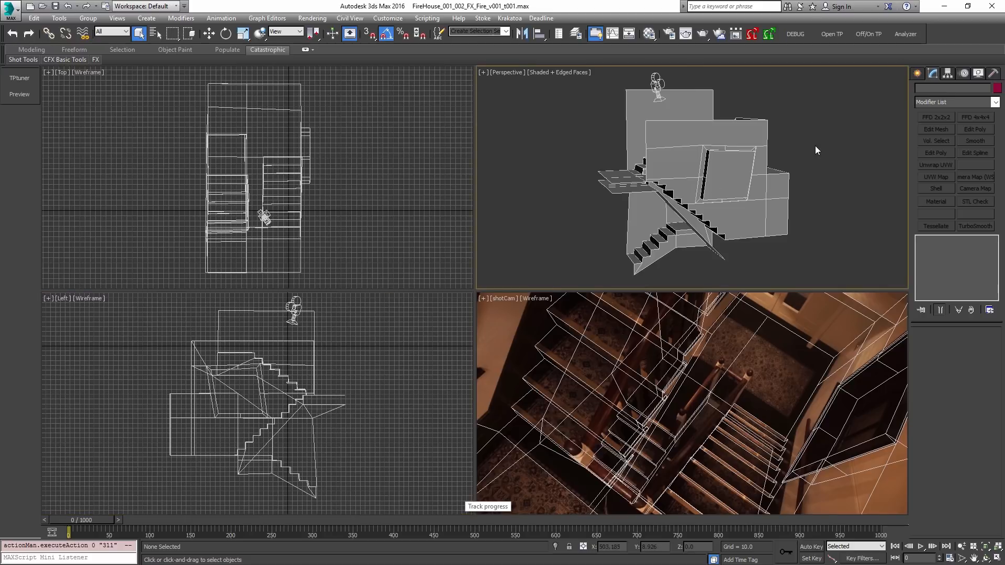
key("alt+w")
middle_click_drag(537, 232, 562, 260, "alt")
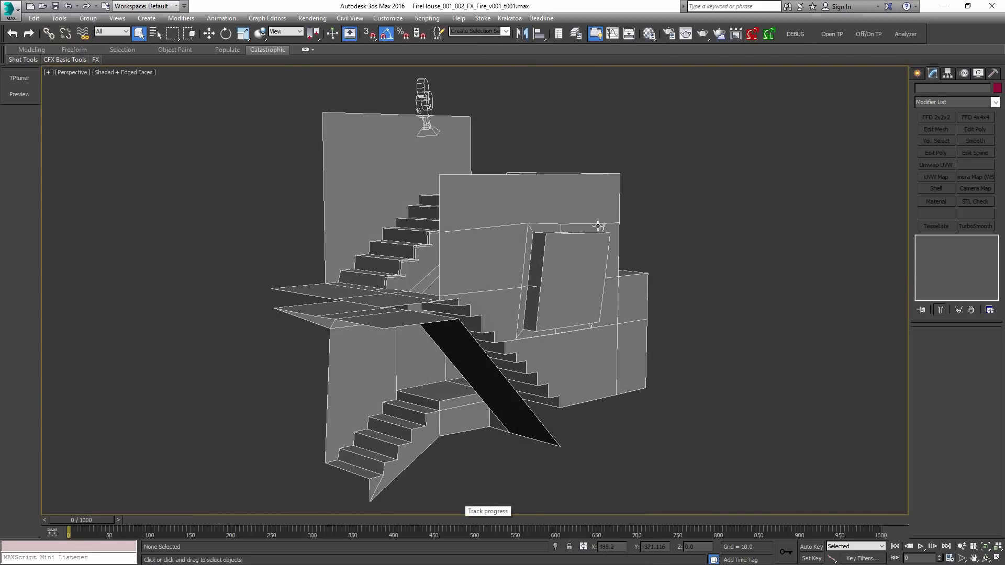
key("alt+w")
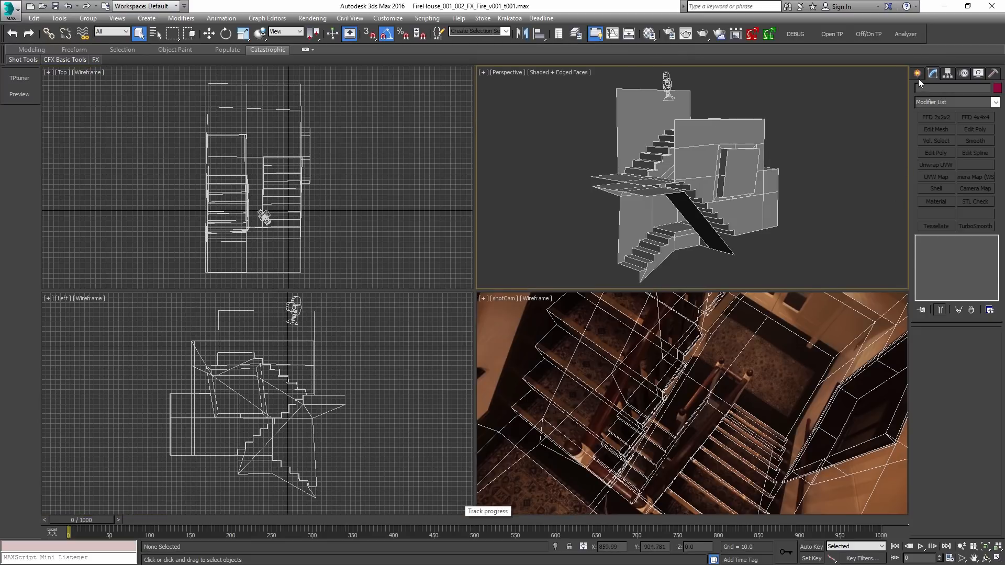
Step: Create a plane about 90 long and 106 wide over the lower landing area and lower it about 225 units to floor level
left_click(917, 73)
left_click(977, 184)
scroll(264, 184, "up", 5)
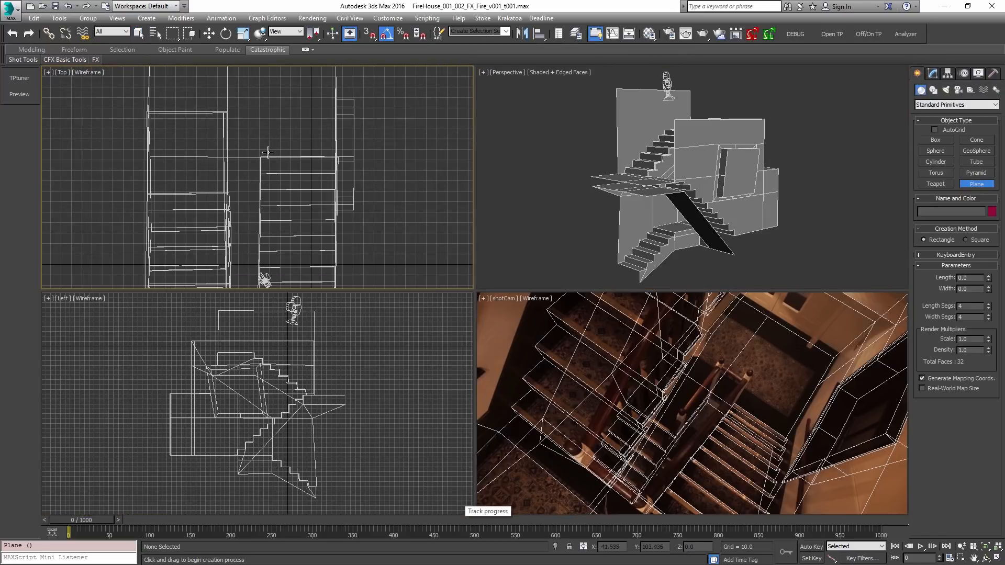
left_click_drag(225, 115, 336, 210)
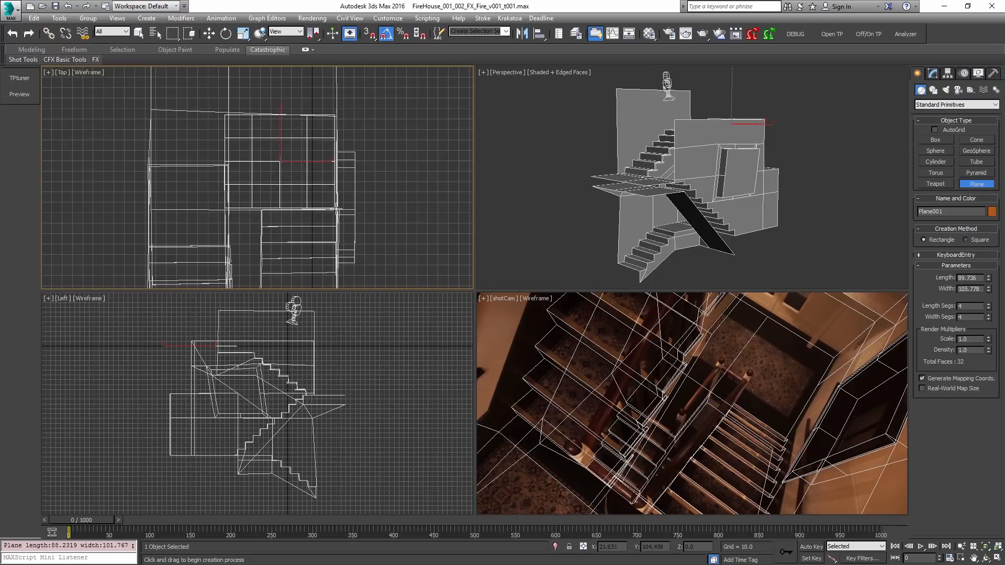
key("w")
left_click(234, 343)
left_click_drag(219, 322, 220, 429)
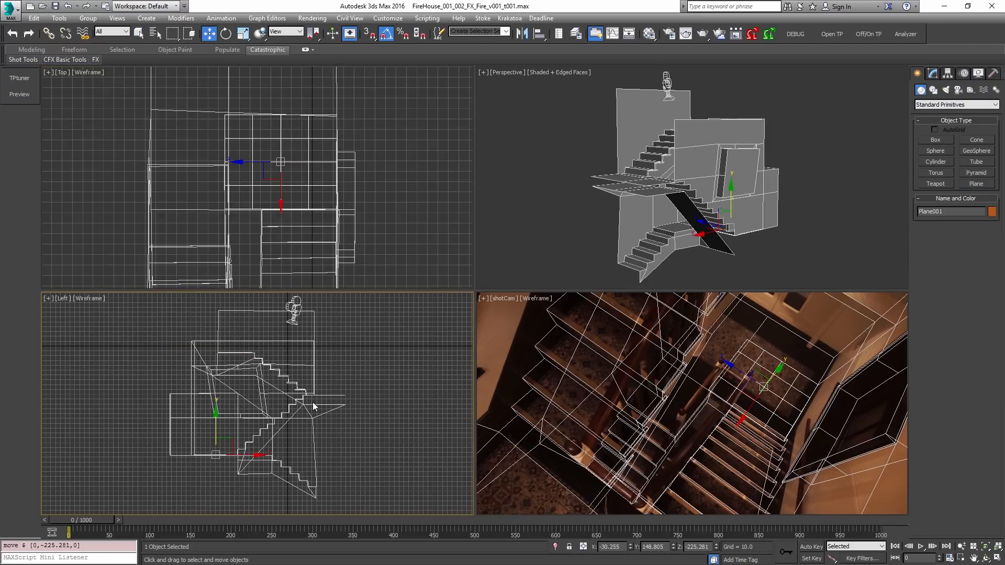
Step: Hide everything except the new plane and frame it at an angle in the maximized perspective view
key("ctrl+i")
key("alt+h")
left_click_drag(338, 357, 181, 301)
key("alt+h")
key("ctrl+shift+z")
left_click(563, 201)
key("alt+w")
middle_click_drag(584, 238, 614, 255, "alt")
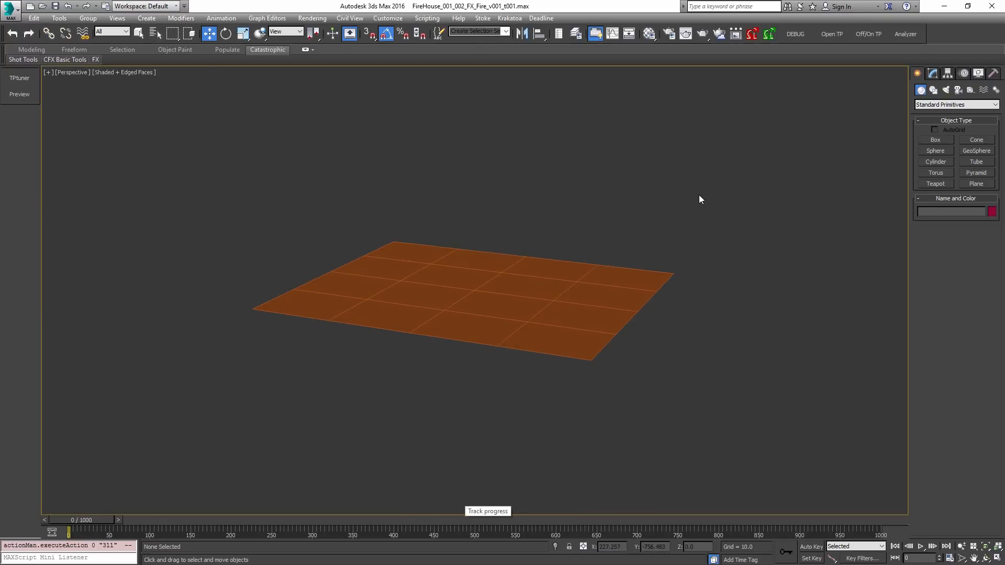
Step: Create a FumeFX container centred on the plane, about 97 wide and long and about 43 high
left_click(938, 105)
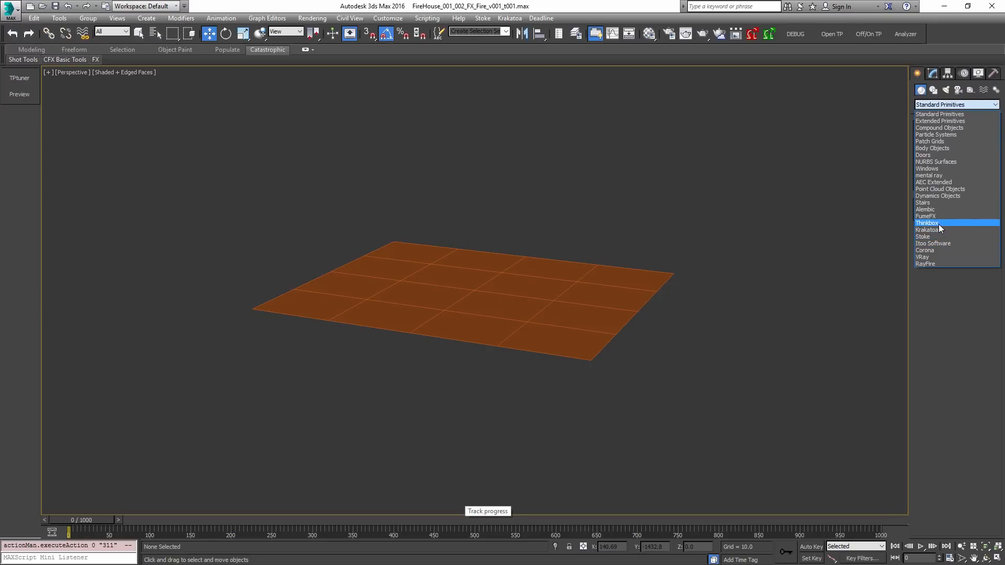
left_click(937, 217)
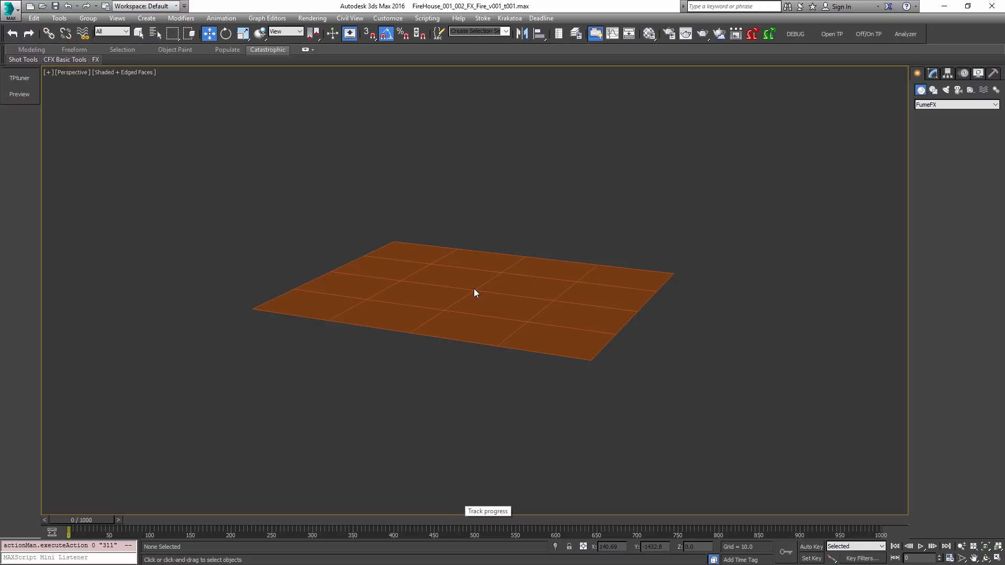
left_click_drag(474, 289, 598, 311)
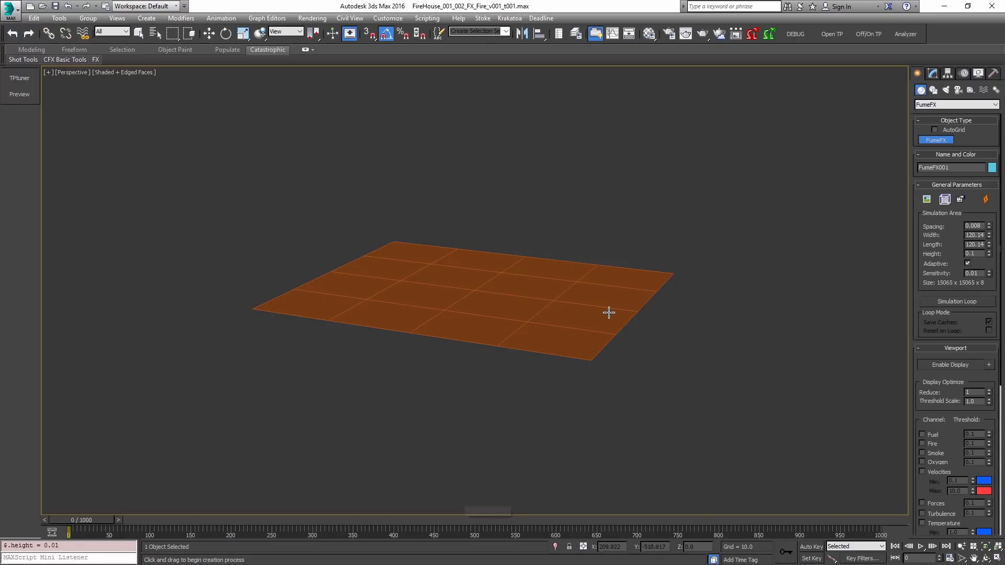
right_click(609, 286)
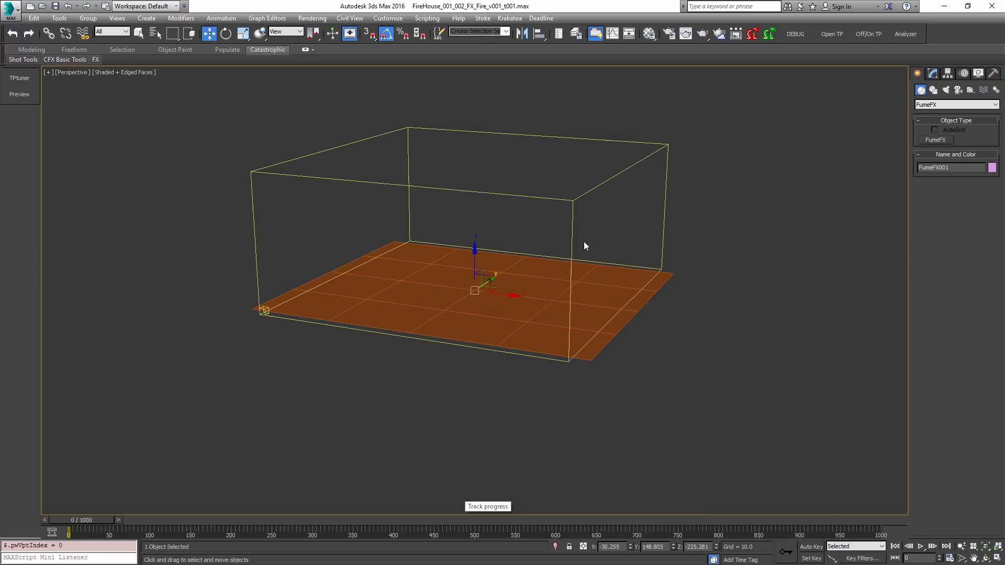
Step: Raise the FumeFX container's height to about 72 and frame it together with the plane
left_click(933, 75)
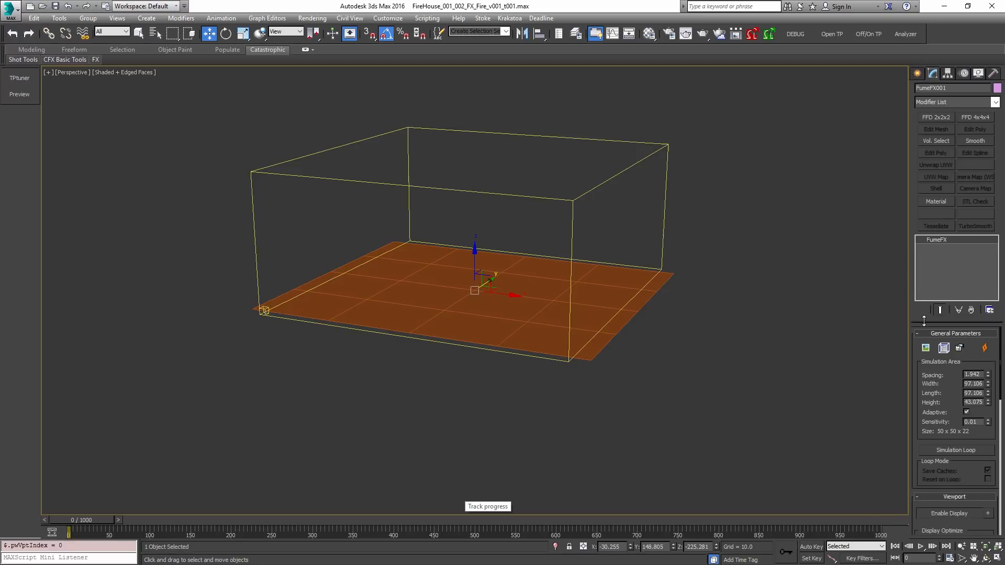
left_click_drag(988, 404, 985, 363)
left_click(753, 329)
key("z")
middle_click_drag(637, 303, 616, 283)
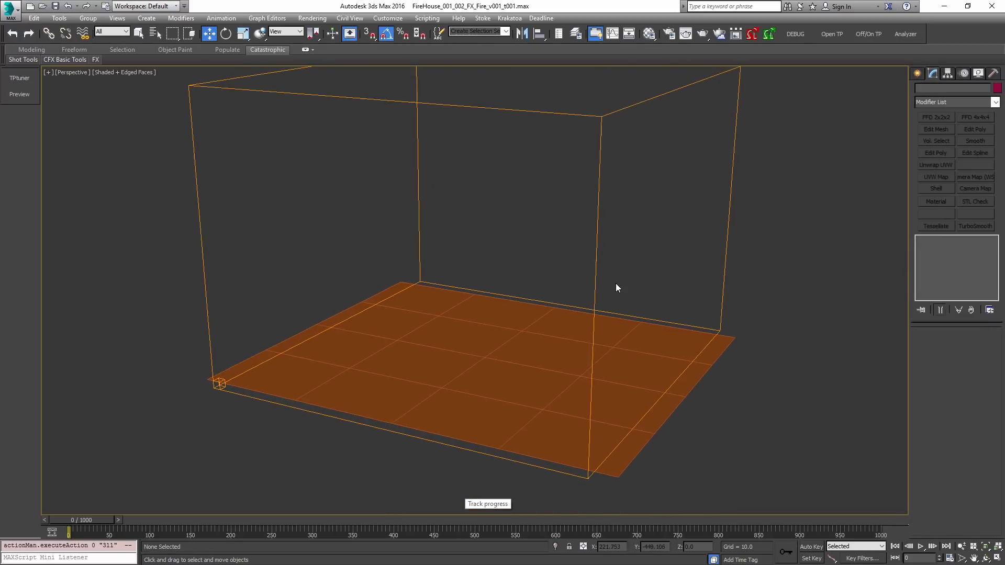
Step: Try grid spacings of 2 and 1 on the FumeFX container and check the resulting grid size
left_click(598, 216)
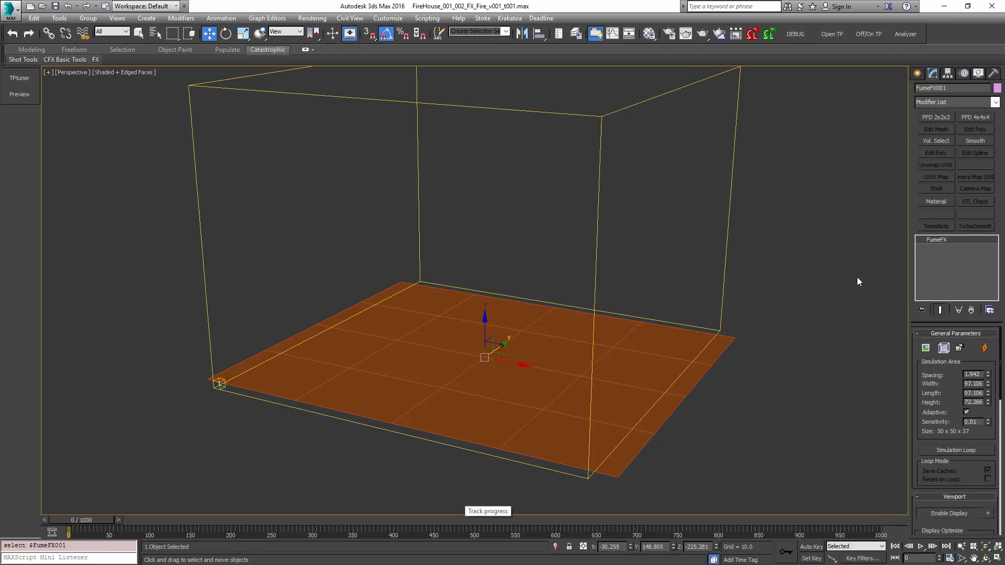
double_click(978, 374)
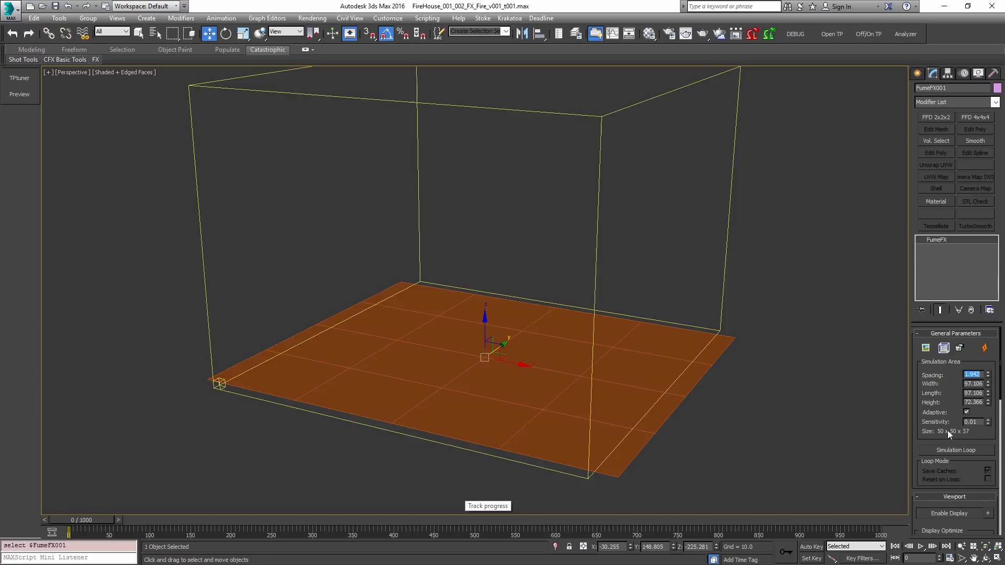
type("2")
key("Return")
type("1")
key("Return")
left_click_drag(940, 434, 963, 433)
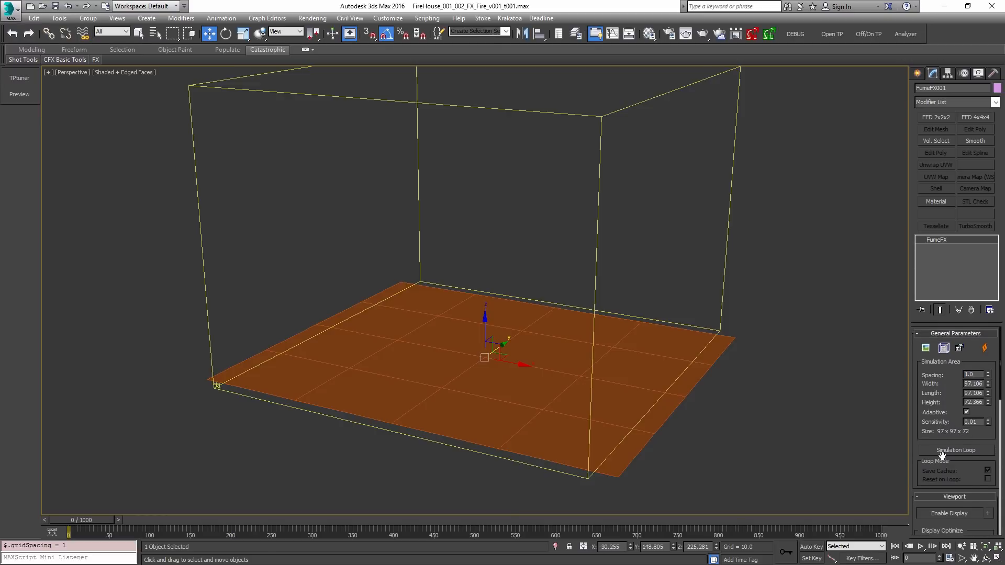
Step: Set the FumeFX container's grid spacing to 0.5 and deselect the container
double_click(978, 375)
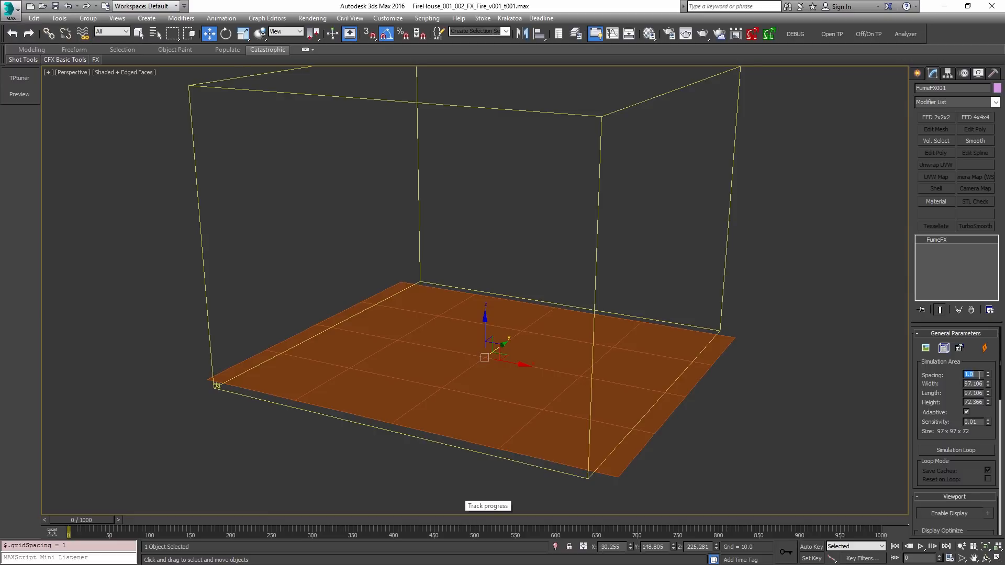
type("0.5")
key("Return")
mouse_move(988, 376)
left_mouse_down()
mouse_move(995, 345)
mouse_move(988, 371)
left_mouse_up()
middle_click_drag(618, 352, 622, 333)
scroll(650, 382, "down", 3)
left_click(651, 351)
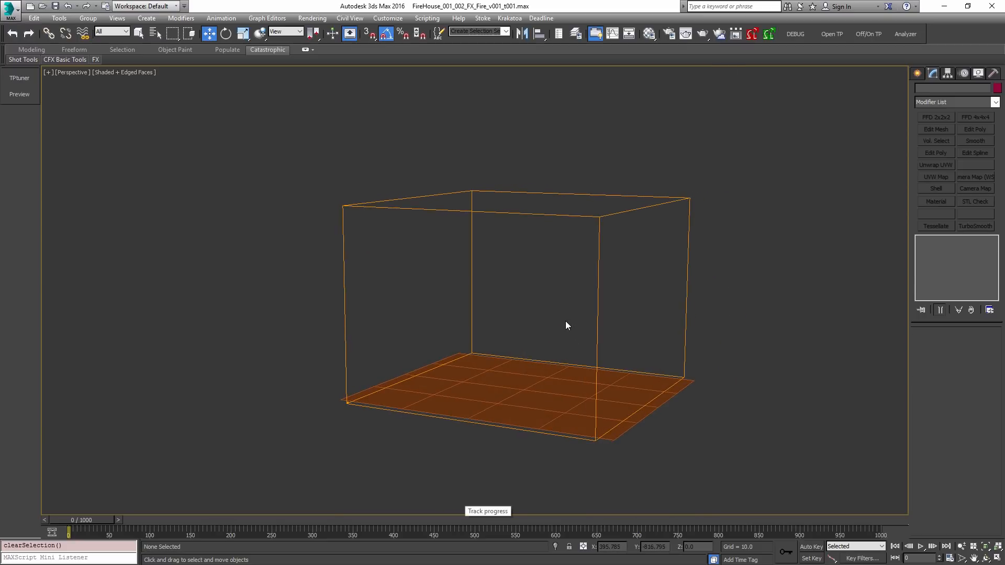
Step: Unhide the stairwell geometry to check the FumeFX container's placement in it, and show only the plane and container again
key("alt+u")
scroll(566, 319, "down", 4)
mouse_move(565, 319)
middle_mouse_down("alt")
mouse_move(594, 300)
mouse_move(570, 303)
middle_mouse_up("alt")
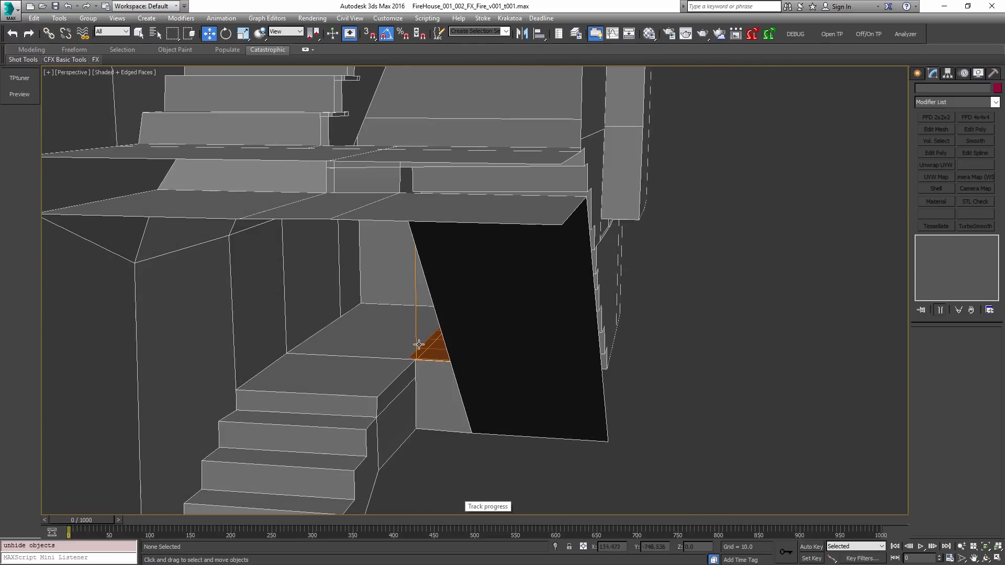
scroll(393, 349, "down", 3)
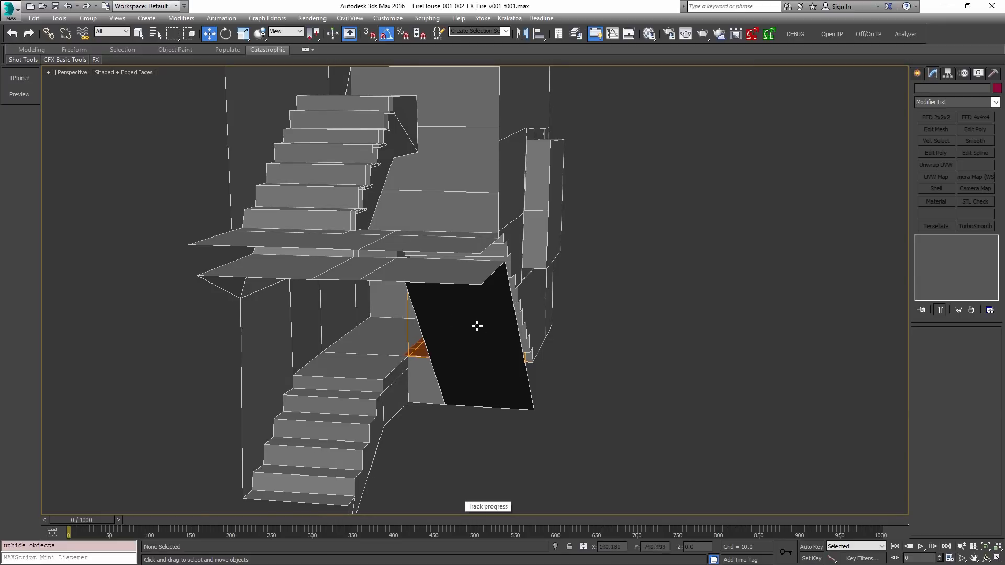
middle_click_drag(431, 215, 408, 273, "alt")
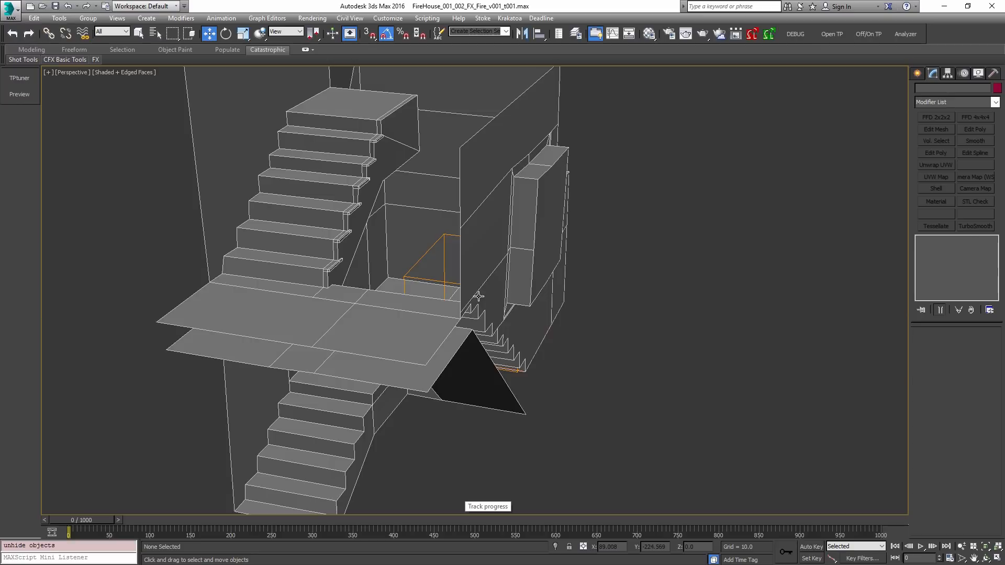
key("shift+g")
middle_click_drag(494, 304, 511, 305, "alt")
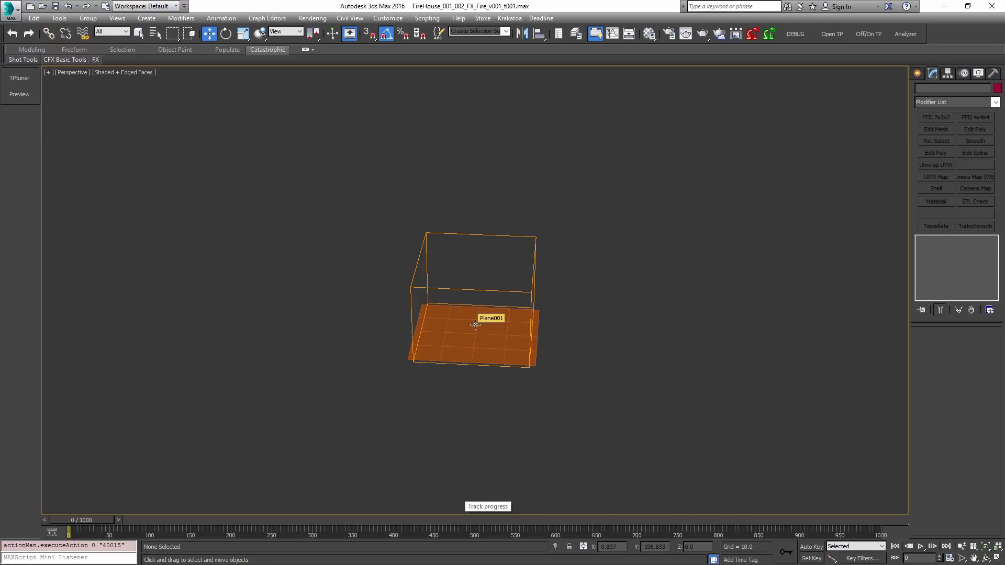
key("z")
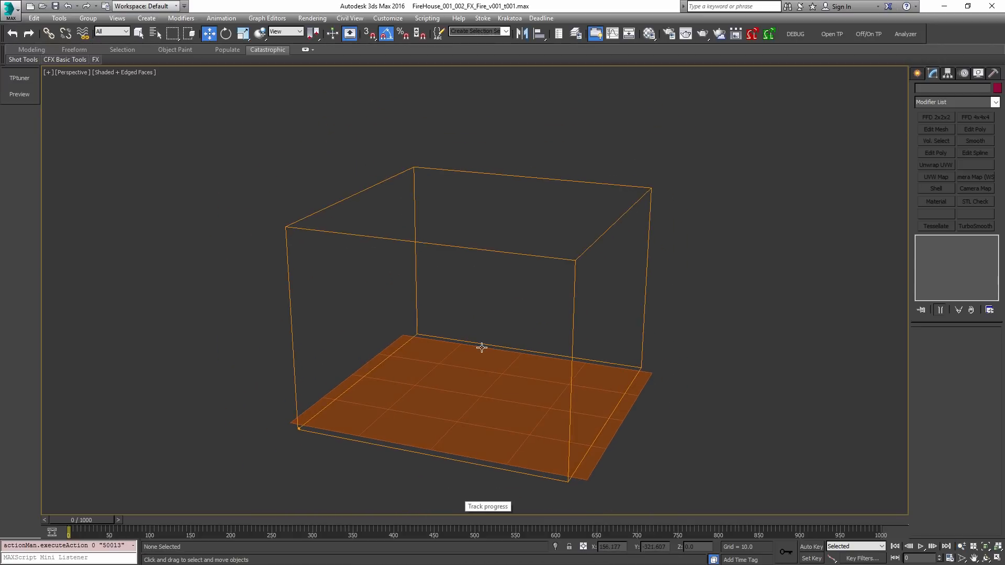
Step: Open Particle View and create an empty particle flow
key("6")
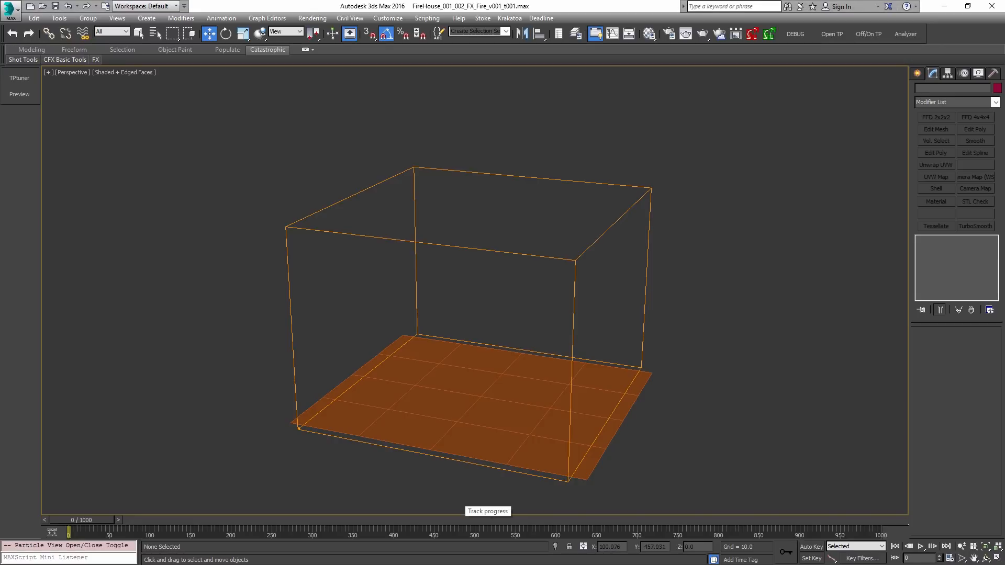
right_click(619, 104)
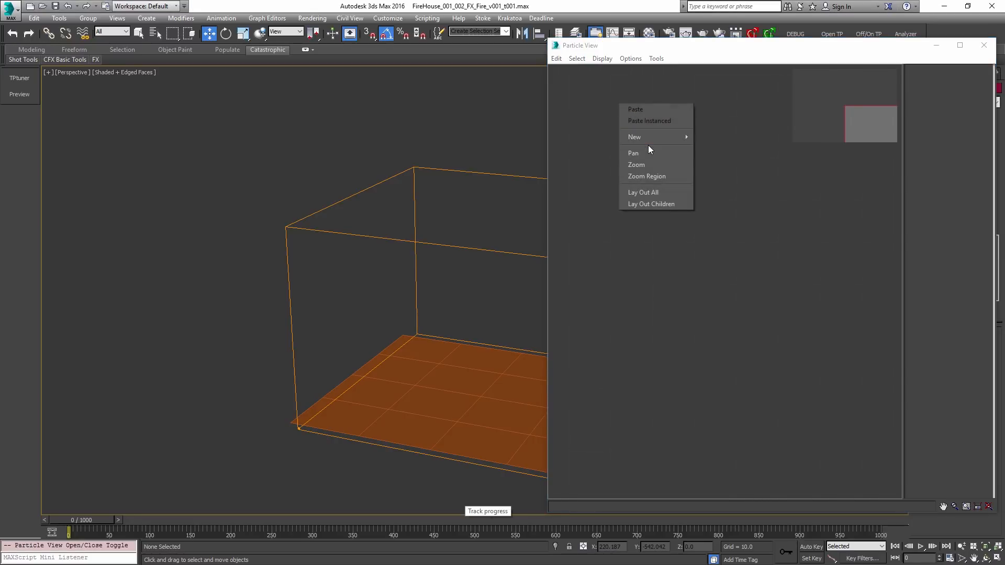
mouse_move(663, 138)
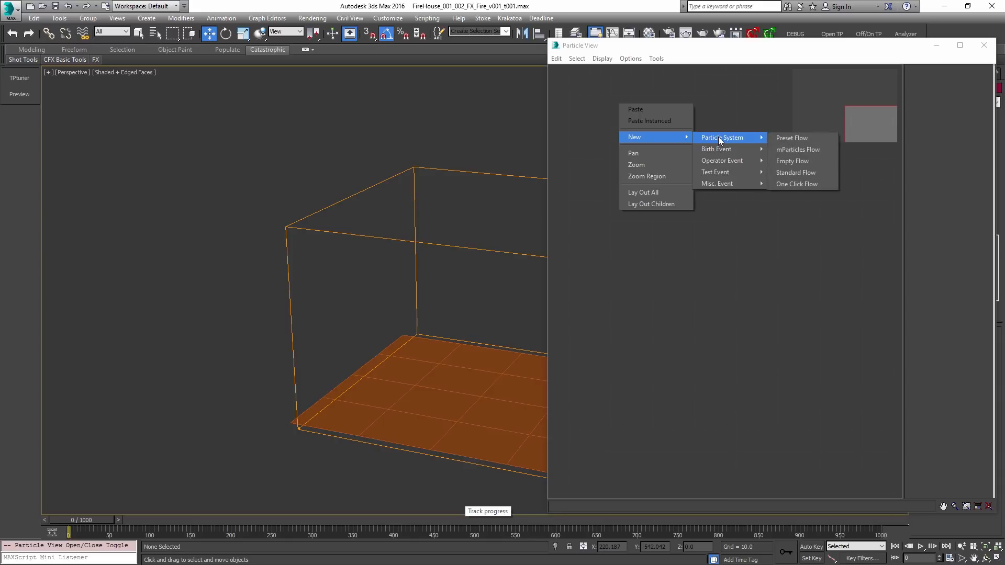
mouse_move(733, 149)
mouse_move(761, 141)
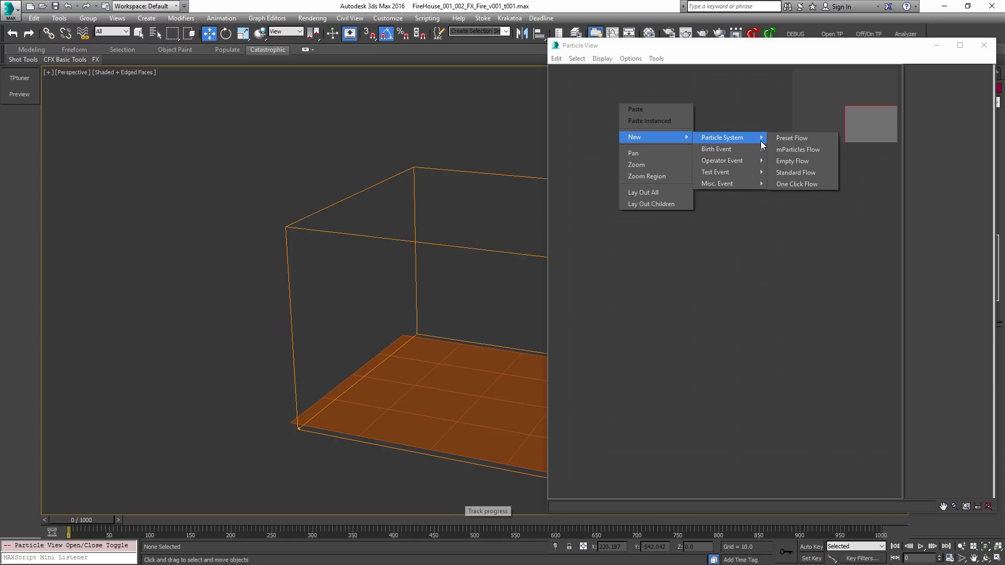
left_click(791, 159)
Step: Rename the new particle flow source to PFS_Fire
right_click(678, 113)
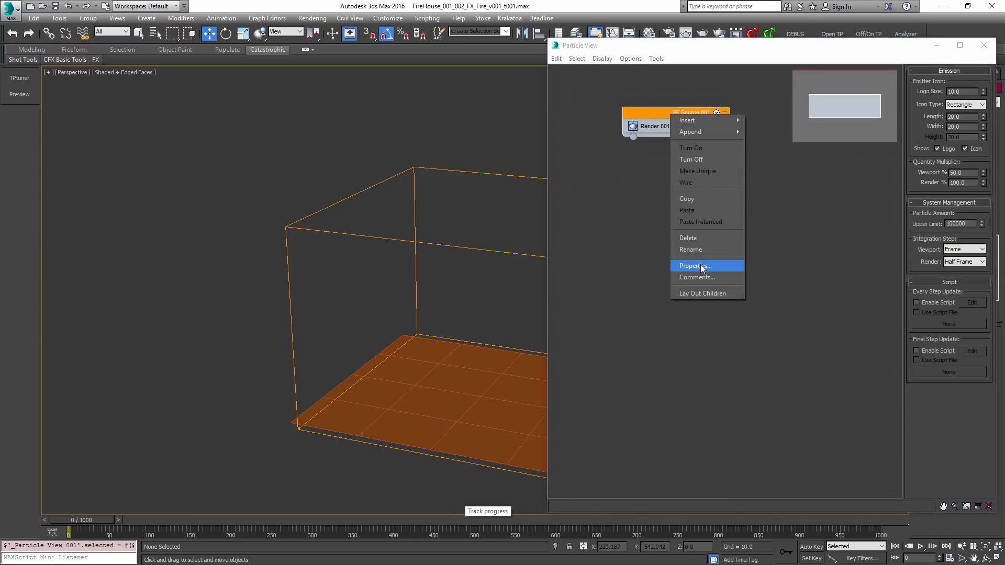
left_click(701, 262)
key("ctrl+a")
type("PFS_Fire")
key("Return")
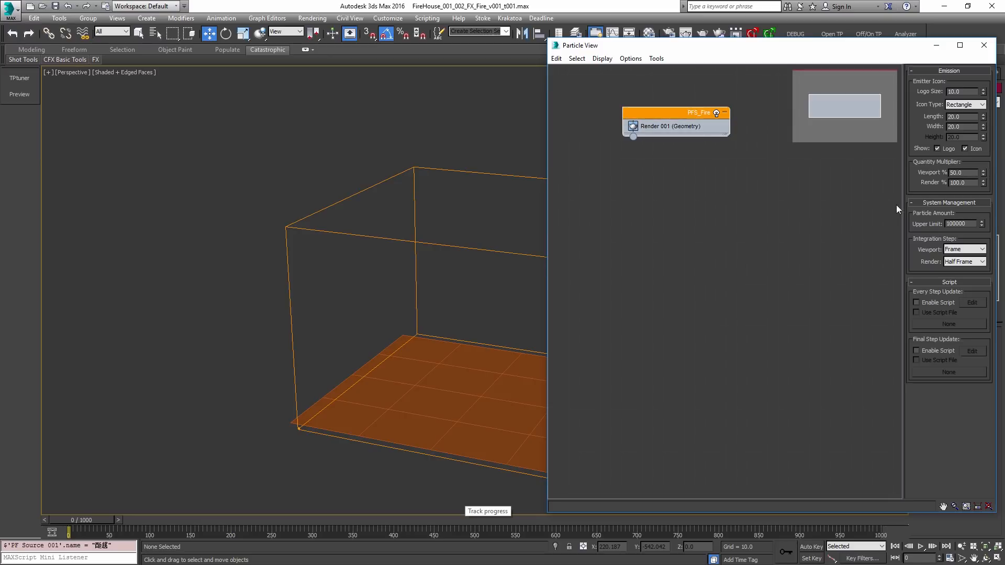
Step: Set the PFS_Fire source's viewport quantity multiplier to 100% and its particle upper limit to 100000000
double_click(961, 173)
type("100")
key("Return")
left_click(955, 224)
type("000")
key("Return")
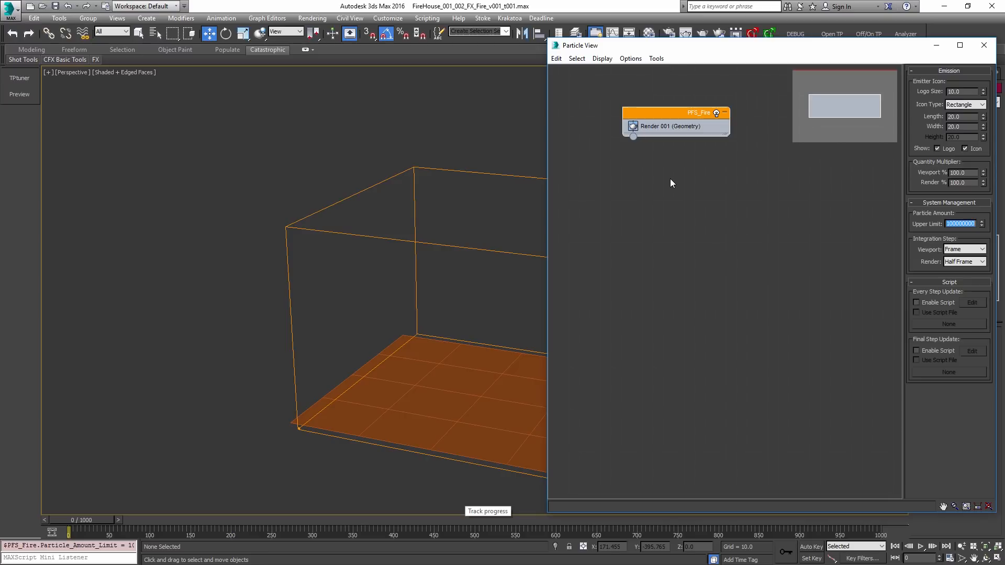
left_click(955, 224)
double_click(955, 224)
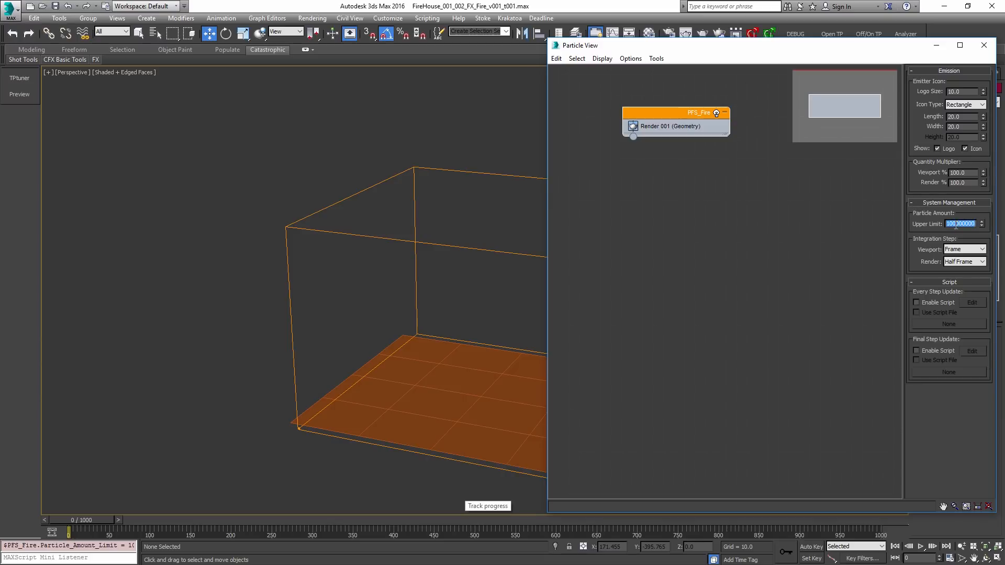
left_click(961, 224)
double_click(968, 172)
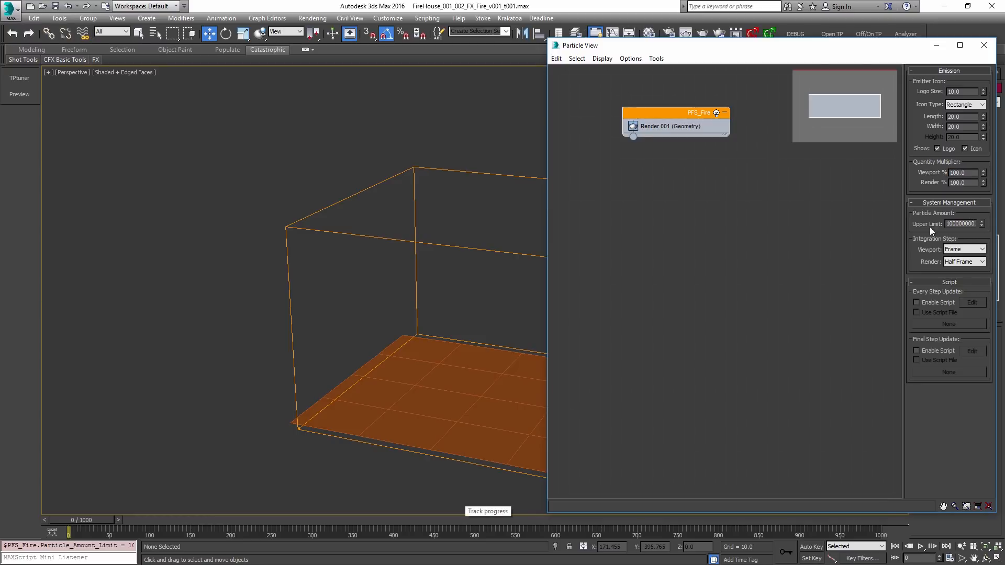
Step: Create a Birth event below PFS_Fire, wire the source to it and select its Birth operator
right_click(606, 179)
mouse_move(628, 210)
mouse_move(701, 224)
left_click(780, 224)
left_click_drag(666, 190, 713, 186)
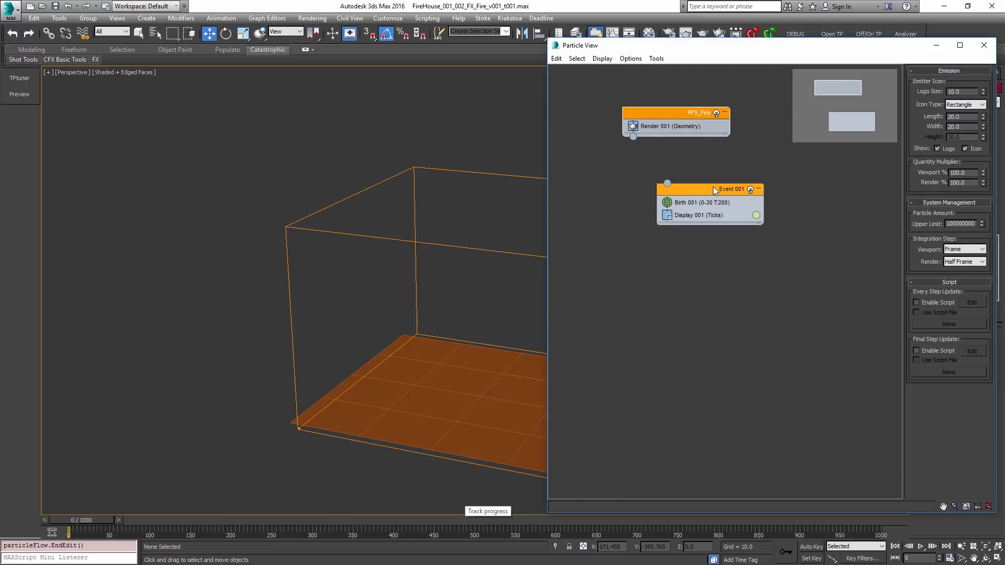
left_click_drag(632, 137, 663, 187)
left_click(671, 204)
Step: Set the Birth operator's Emit Stop to 100
double_click(957, 97)
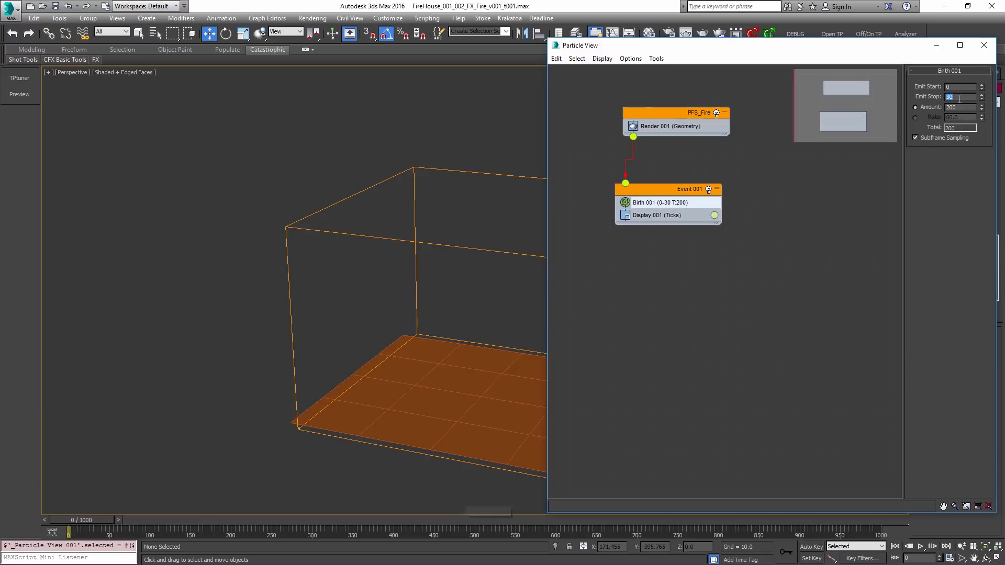
type("100")
key("Return")
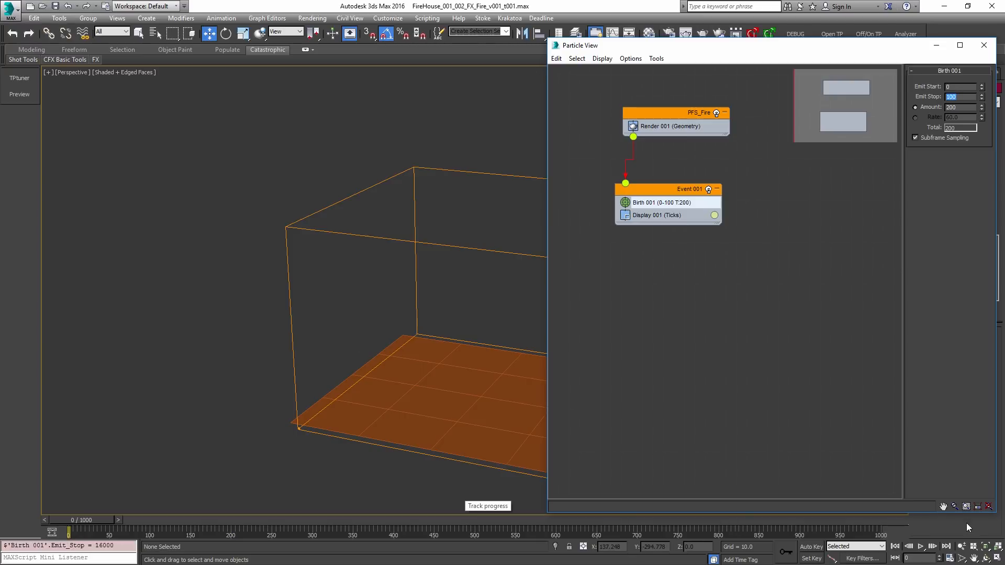
Step: Shorten the animation by setting the scene's end time to frame 100
right_click(920, 546)
left_click(472, 316)
key("BackSpace")
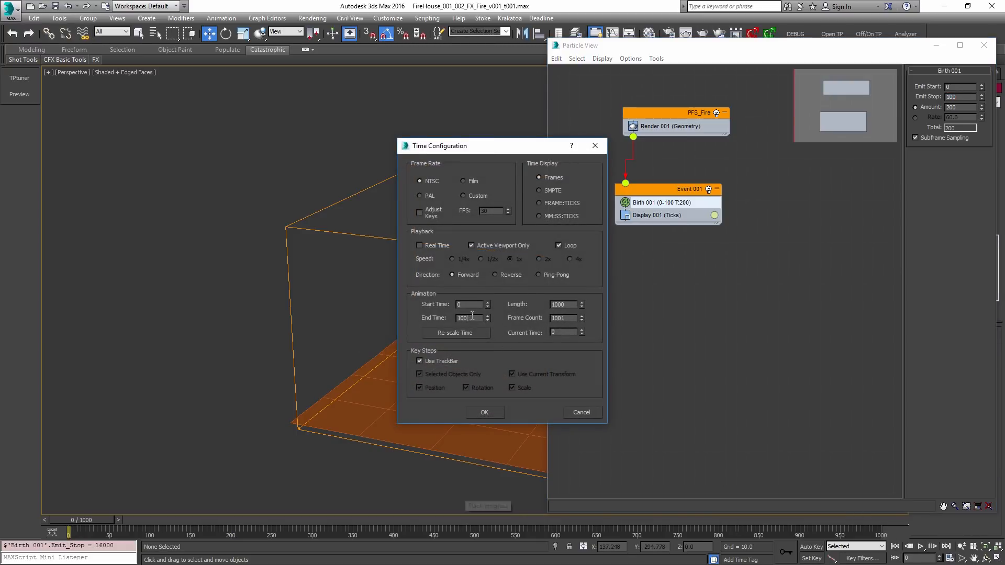
left_click(492, 409)
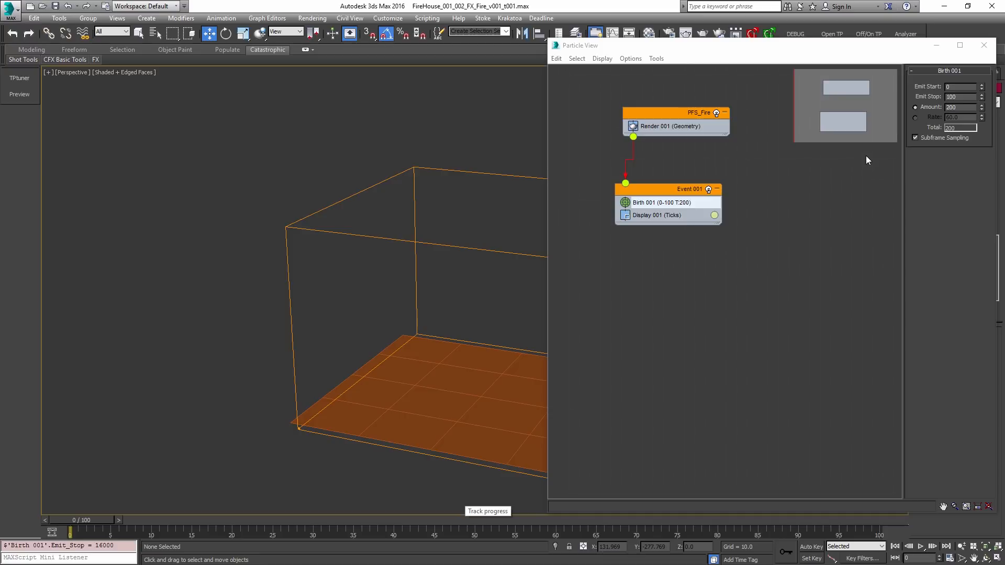
Step: Set the Birth operator's Emit Stop to 120
double_click(959, 96)
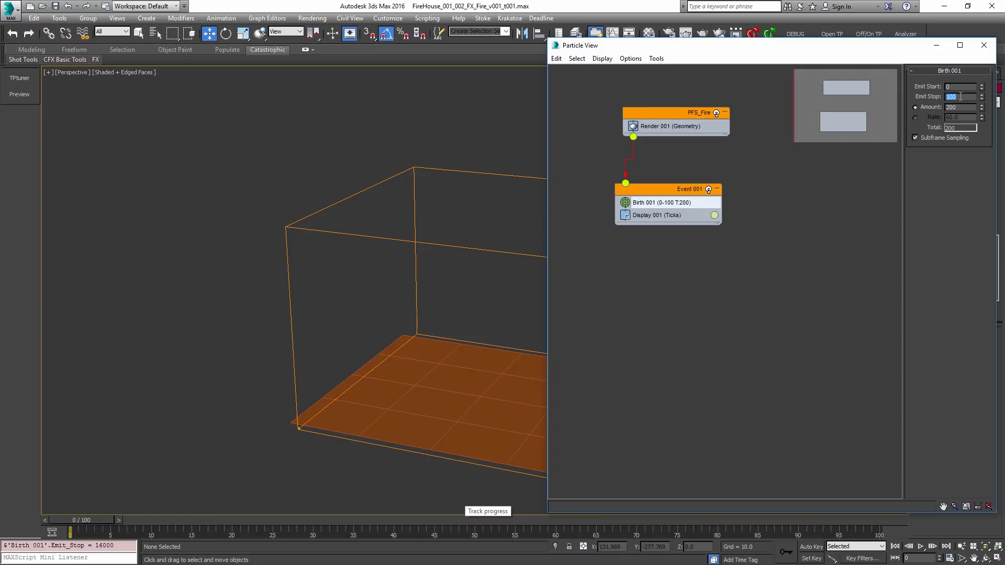
key("BackSpace")
key("Return")
double_click(964, 108)
double_click(963, 97)
double_click(962, 108)
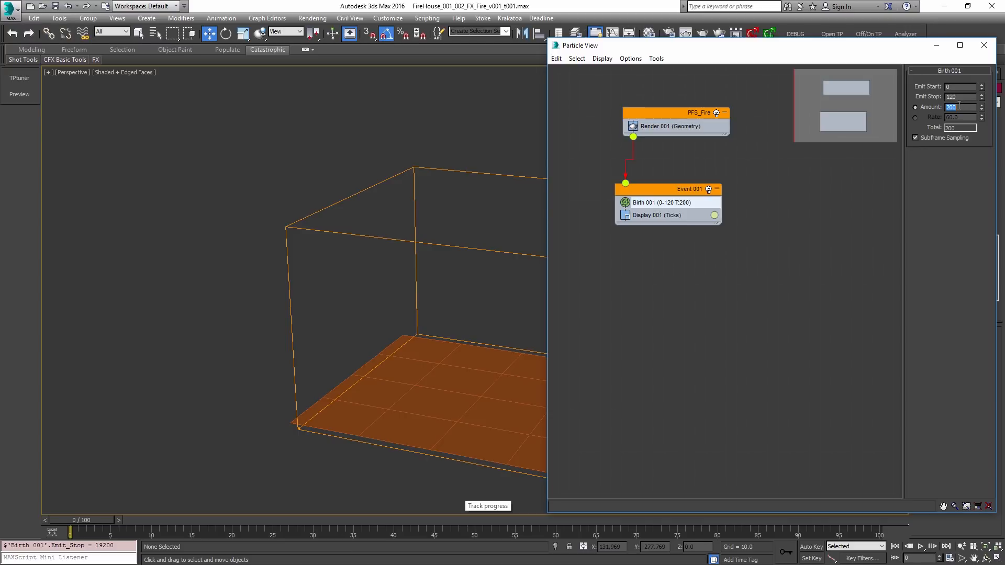
Step: Switch the Birth operator from a fixed particle amount to emission by rate
left_click(914, 118)
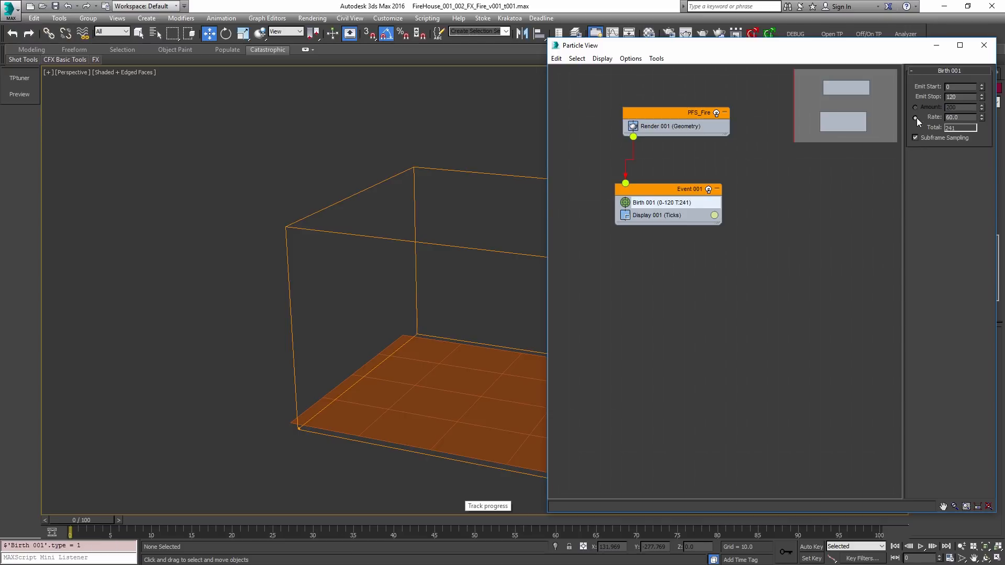
double_click(962, 117)
left_click(963, 119)
left_click(915, 107)
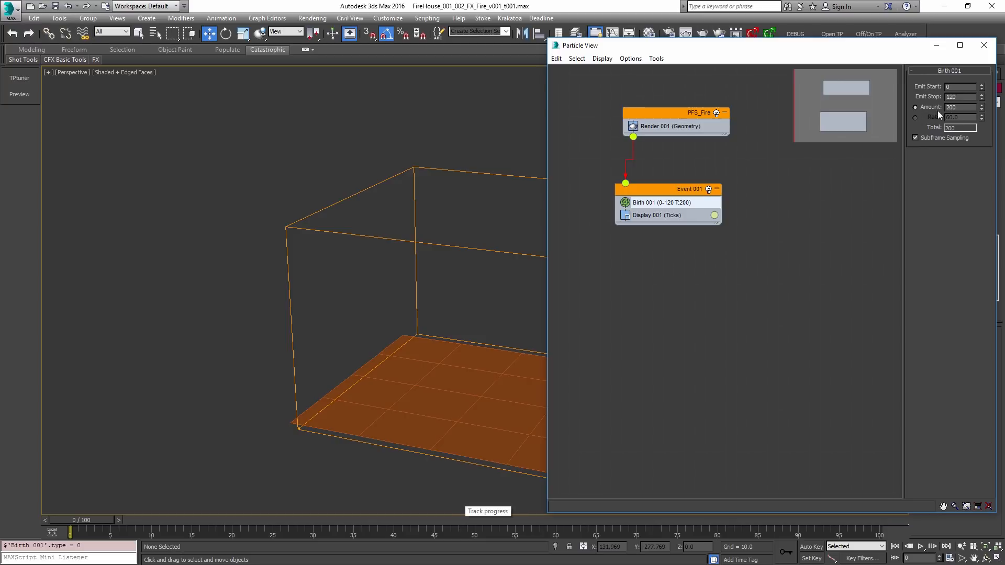
left_click(915, 118)
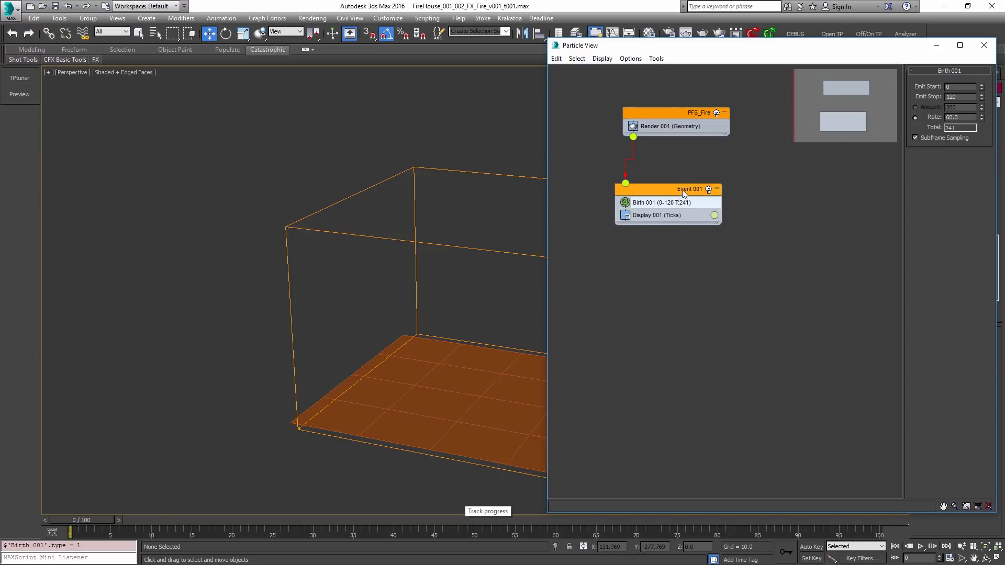
double_click(966, 116)
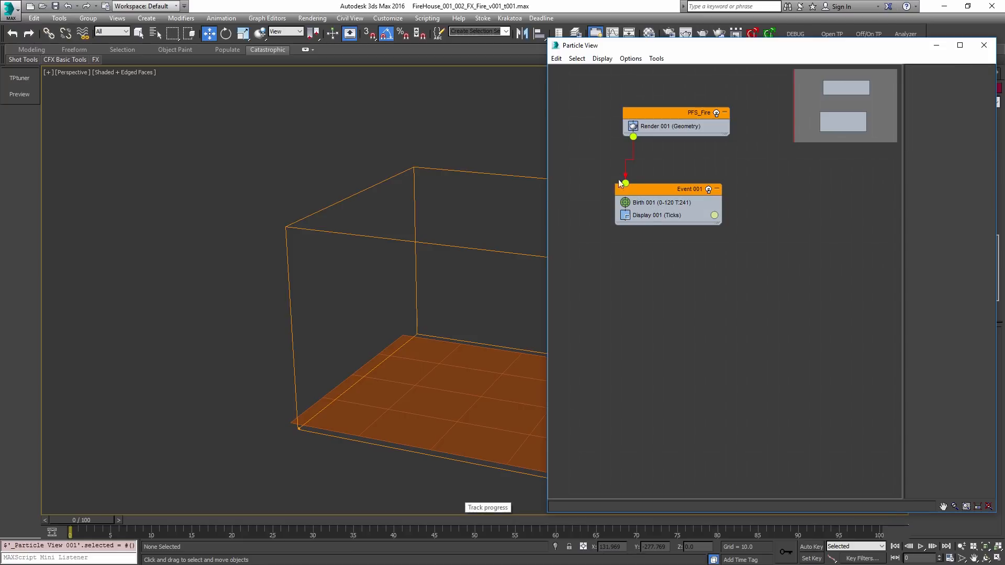
Step: Append a Position Object operator to Event 001 with Plane001 as its emitter, and preview the emission in playback
right_click(668, 215)
mouse_move(696, 230)
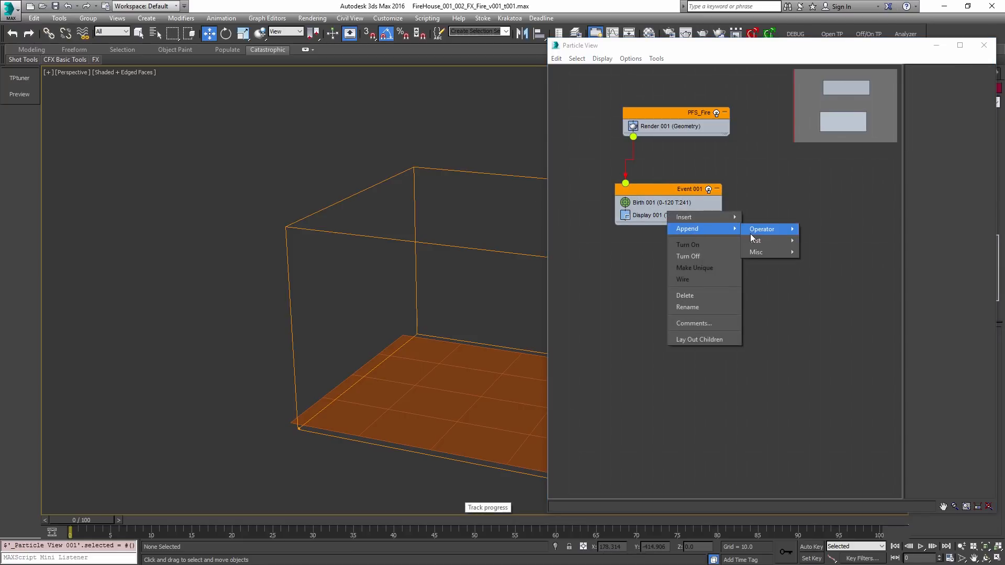
mouse_move(786, 241)
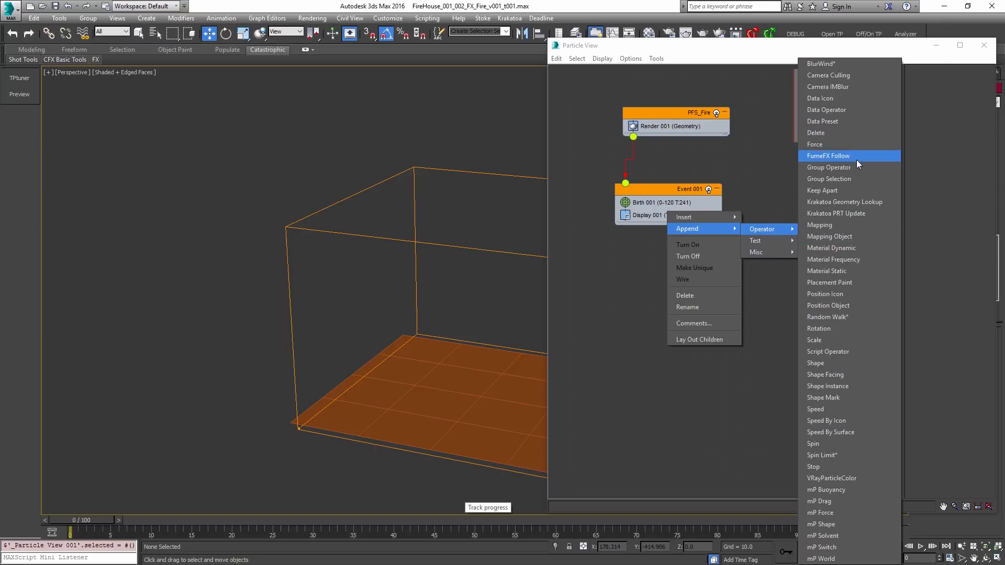
left_click(843, 306)
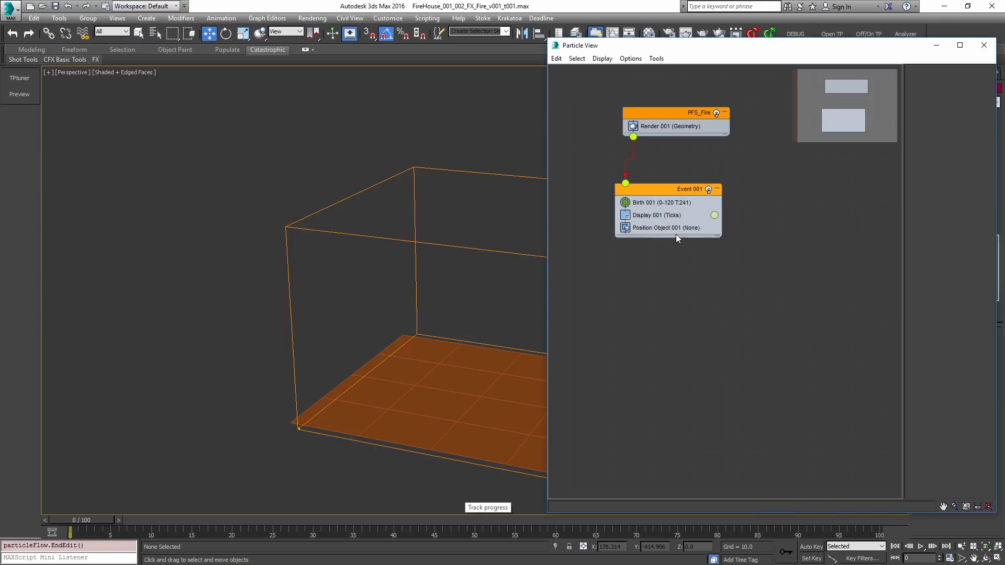
left_click(922, 177)
left_click(505, 359)
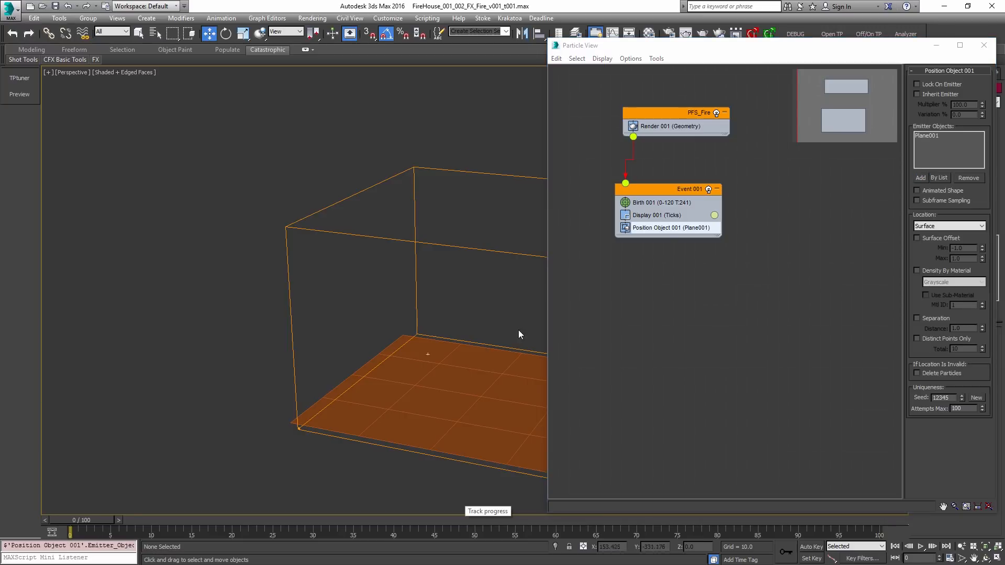
key("/")
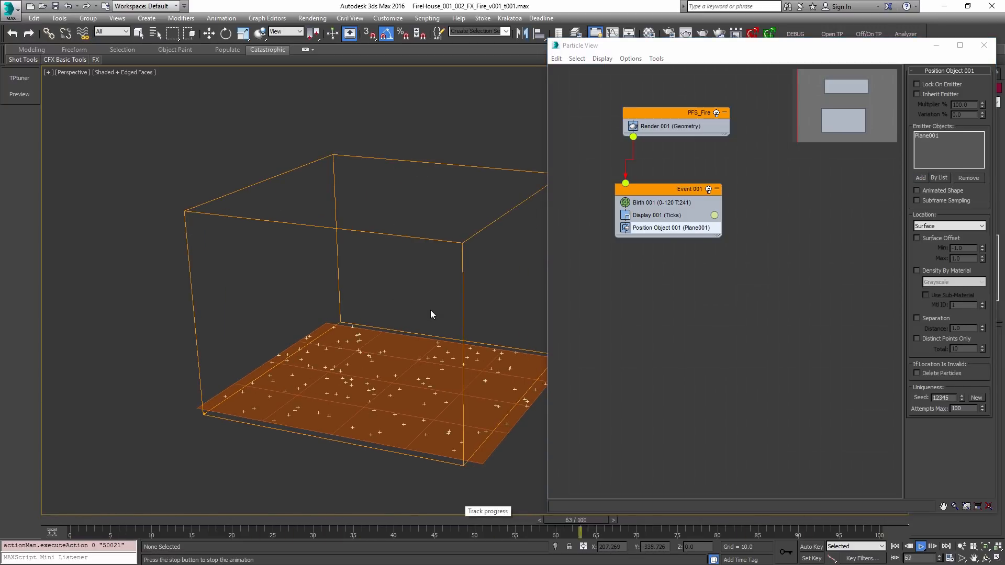
key("/")
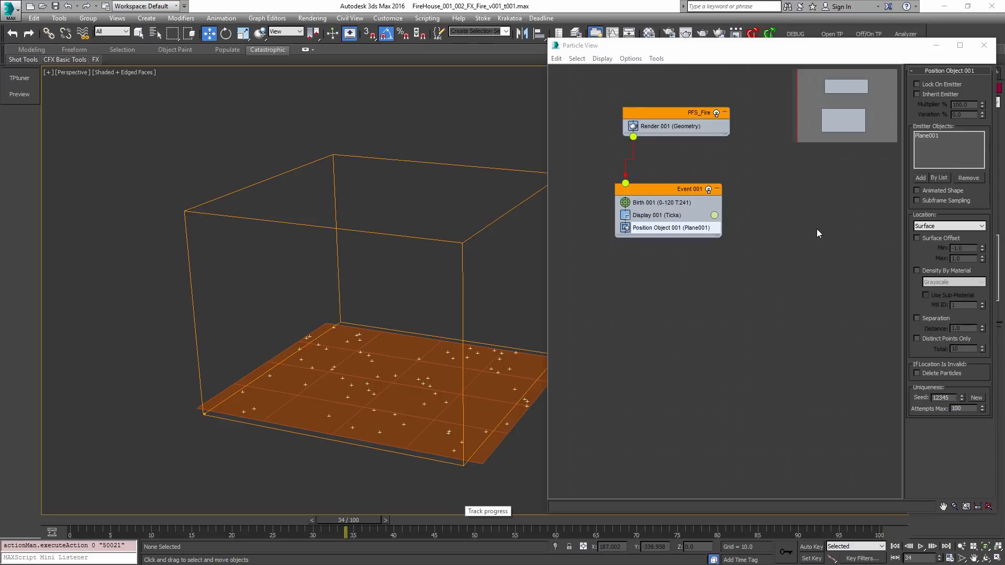
Step: Append a Speed operator to Event 001 after the Position Object operator
right_click(678, 231)
mouse_move(718, 250)
mouse_move(775, 249)
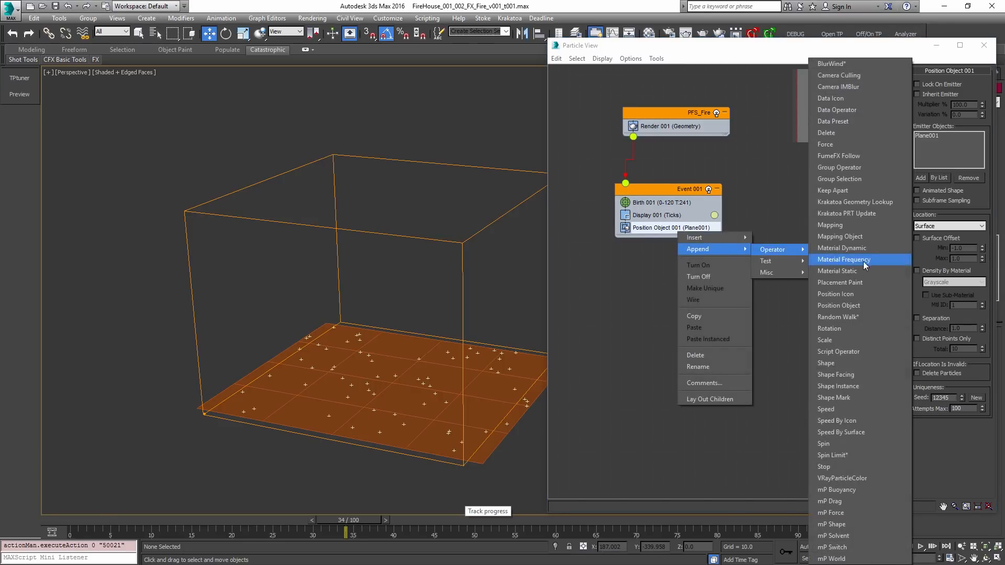
left_click(871, 408)
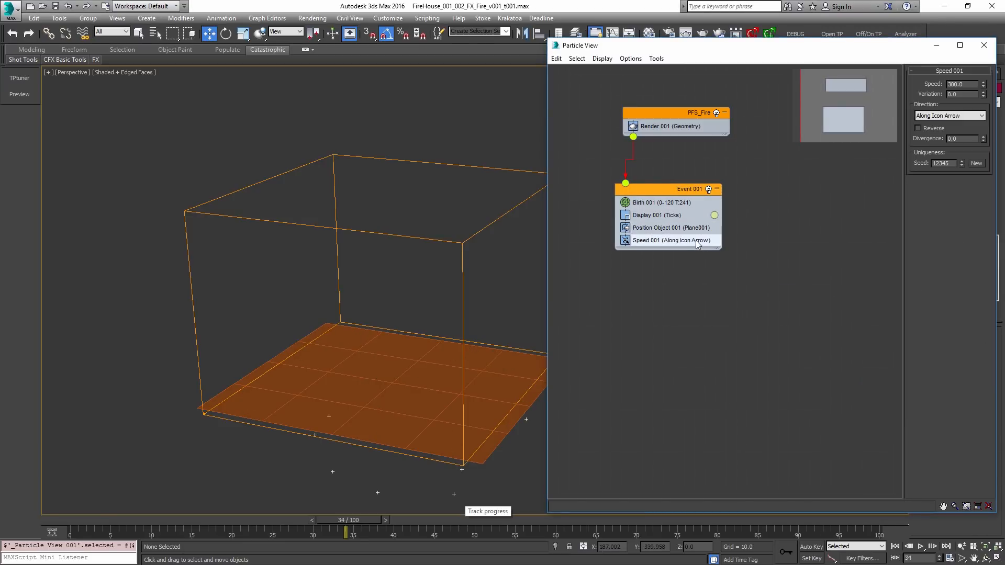
Step: Select the PFS_Fire emitter icon, inspect its rotation values and set the reference coordinate system to Local
scroll(464, 317, "down", 3)
middle_click_drag(456, 333, 400, 333)
scroll(309, 329, "down", 6)
scroll(310, 329, "up", 2)
middle_click_drag(288, 344, 341, 334, "alt")
scroll(306, 113, "up", 5)
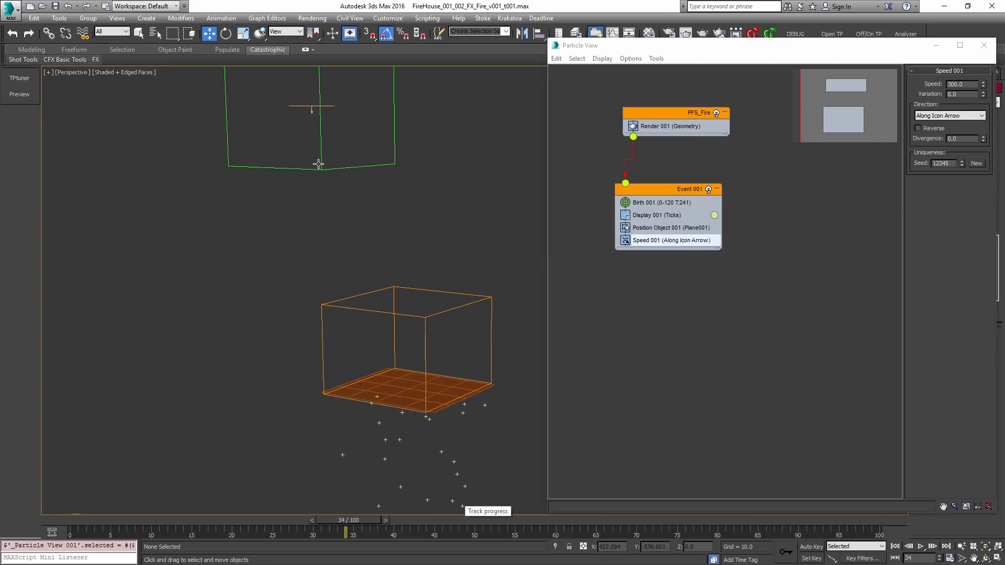
left_click(308, 108)
right_click(226, 33)
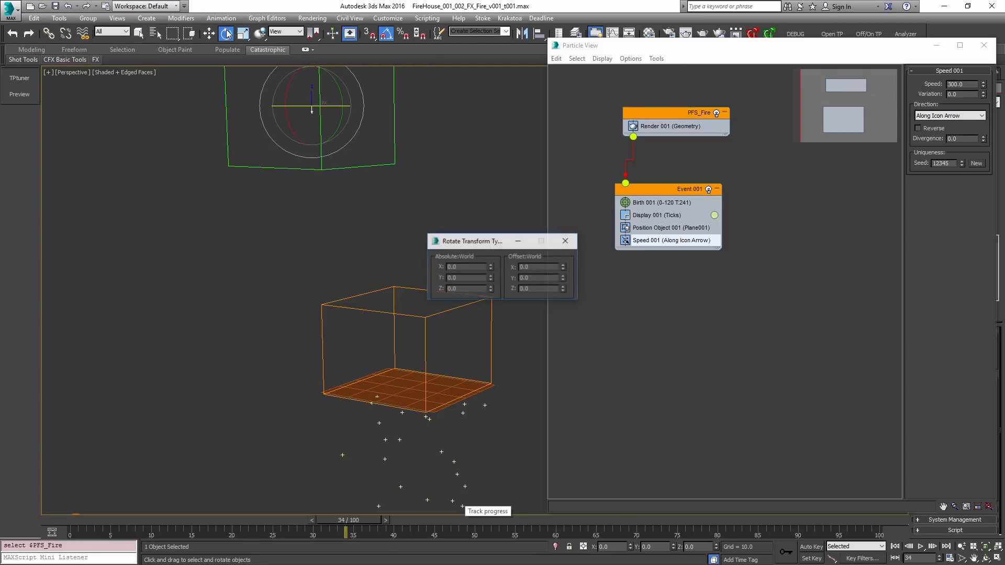
left_click(295, 33)
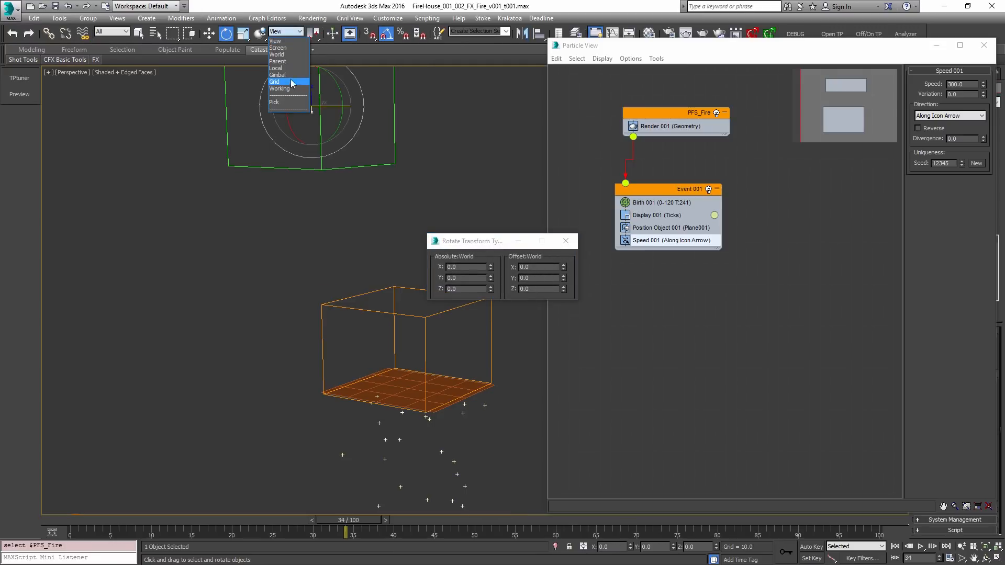
left_click(292, 72)
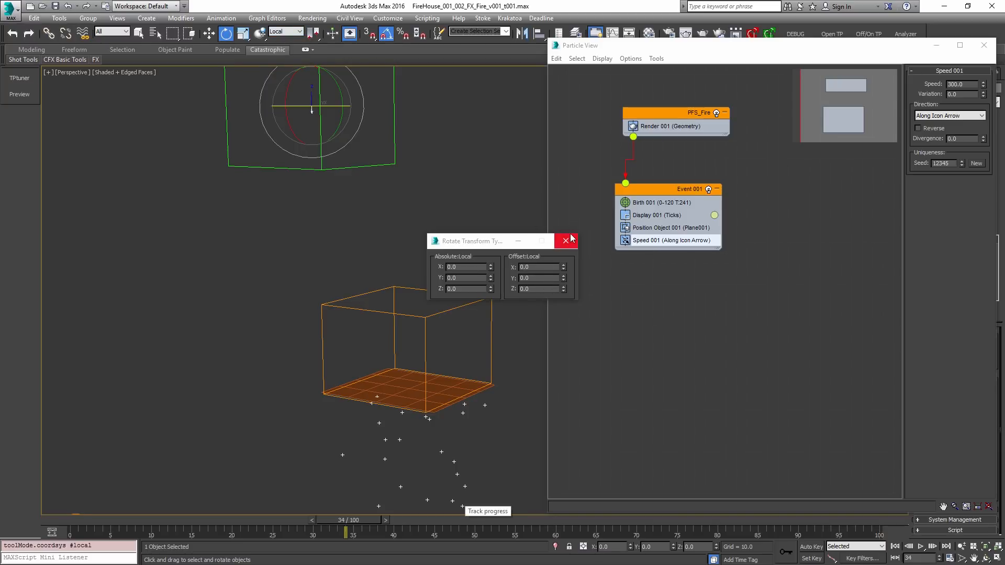
left_click(566, 241)
middle_click_drag(504, 238, 423, 184, "alt")
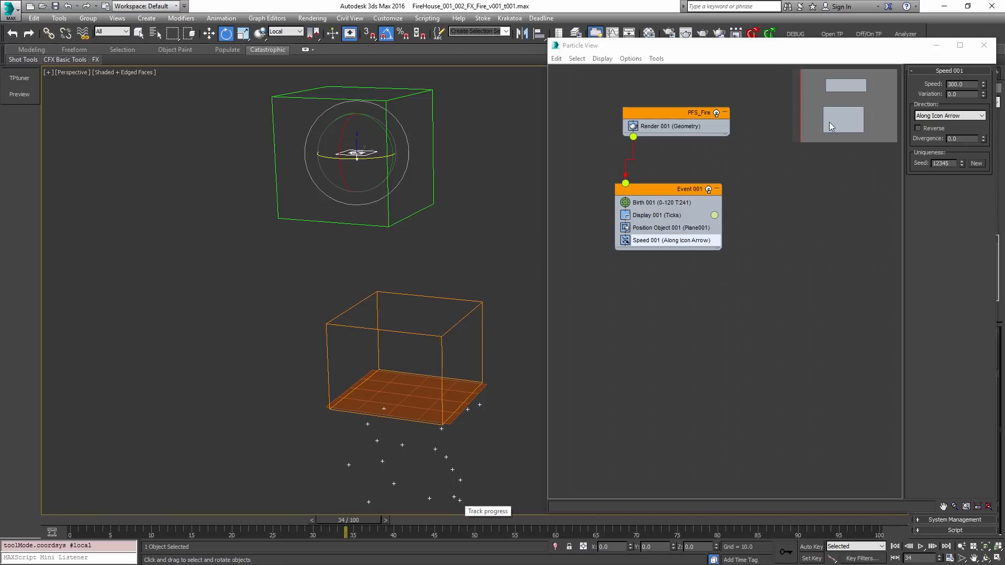
Step: Set the Speed operator to speed 1, reverse its direction and give it a divergence of 25
double_click(971, 84)
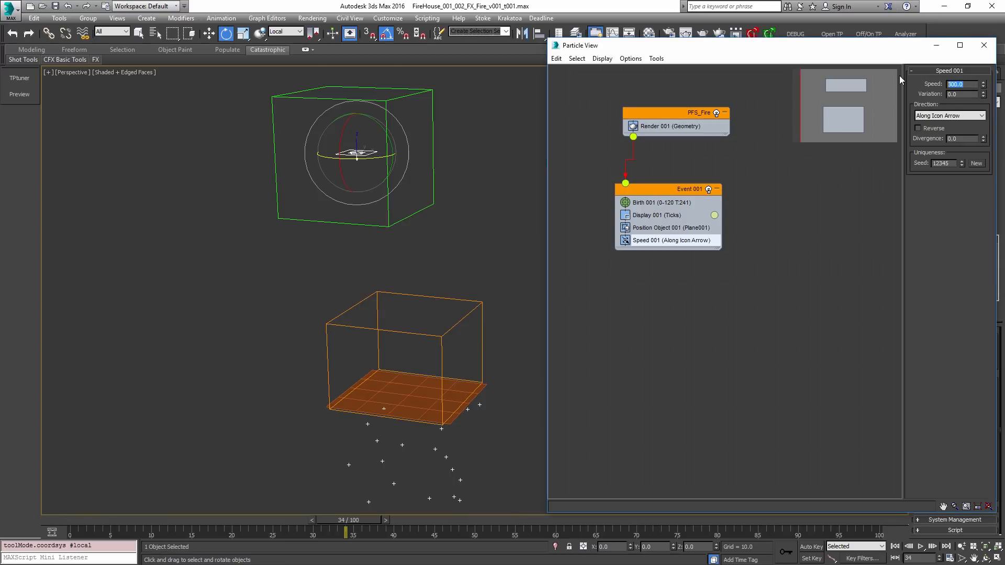
type("1")
key("Return")
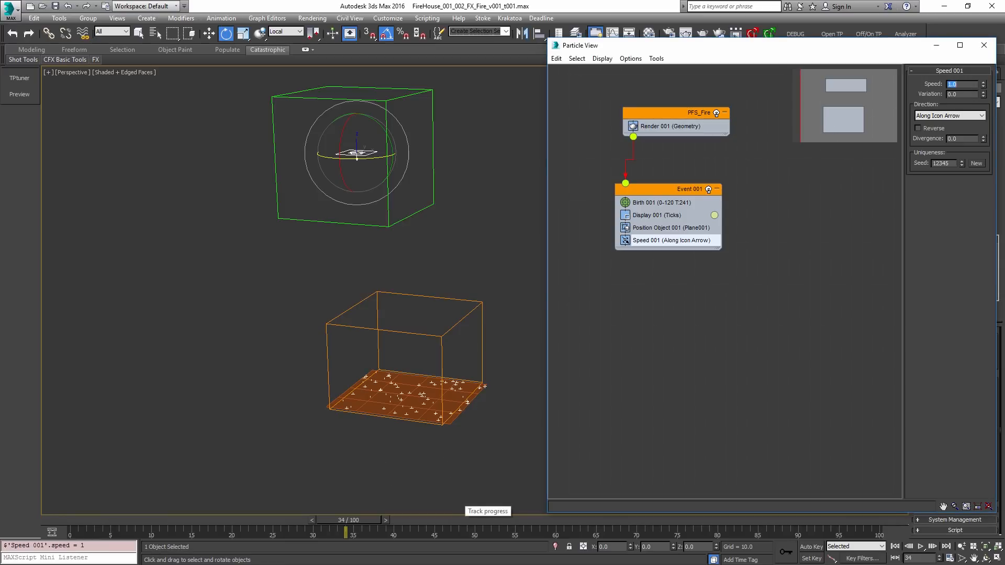
left_click(938, 127)
double_click(960, 138)
type("25")
key("Return")
Step: Play back the animation to check the particles' motion above the plane, and deselect the emitter icon
middle_click_drag(484, 285, 484, 209)
scroll(422, 325, "up", 5)
key("/")
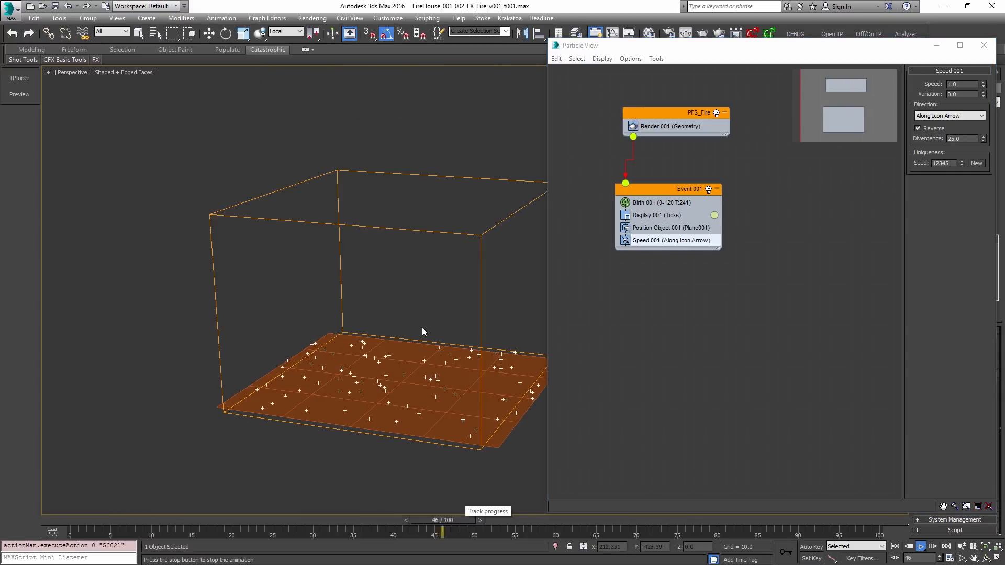
scroll(450, 307, "up", 2)
middle_click_drag(450, 307, 461, 196)
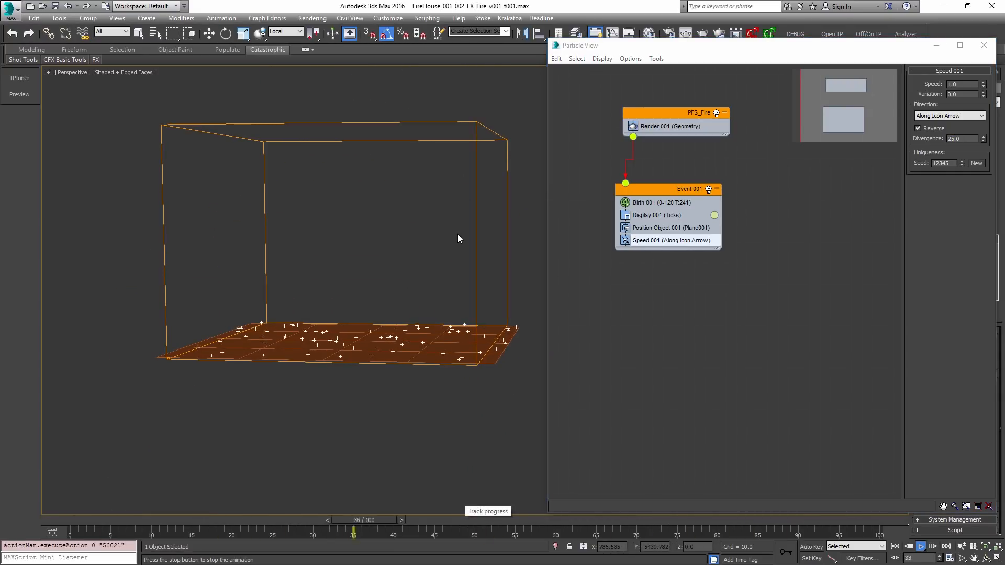
key("/")
key("e")
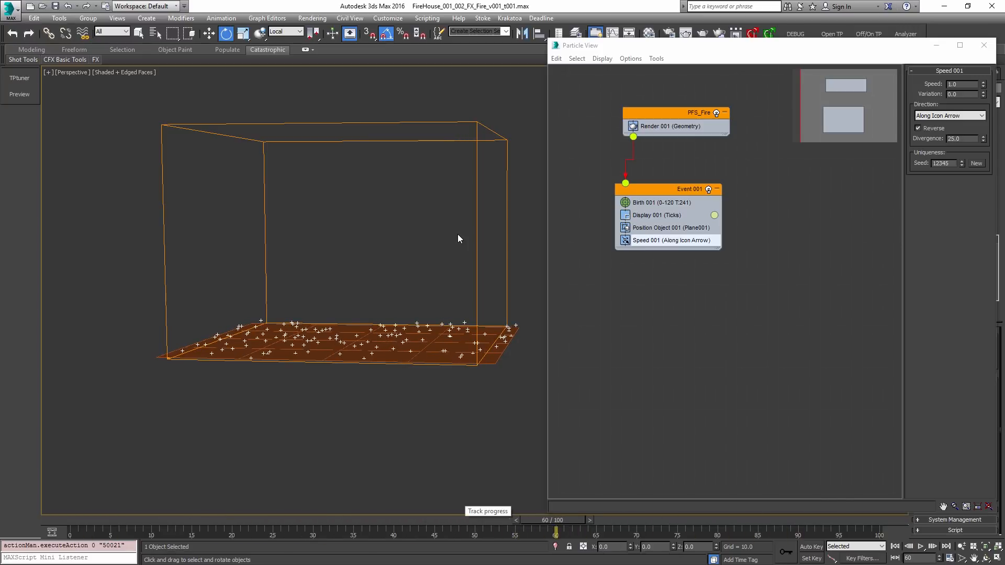
left_click(465, 229)
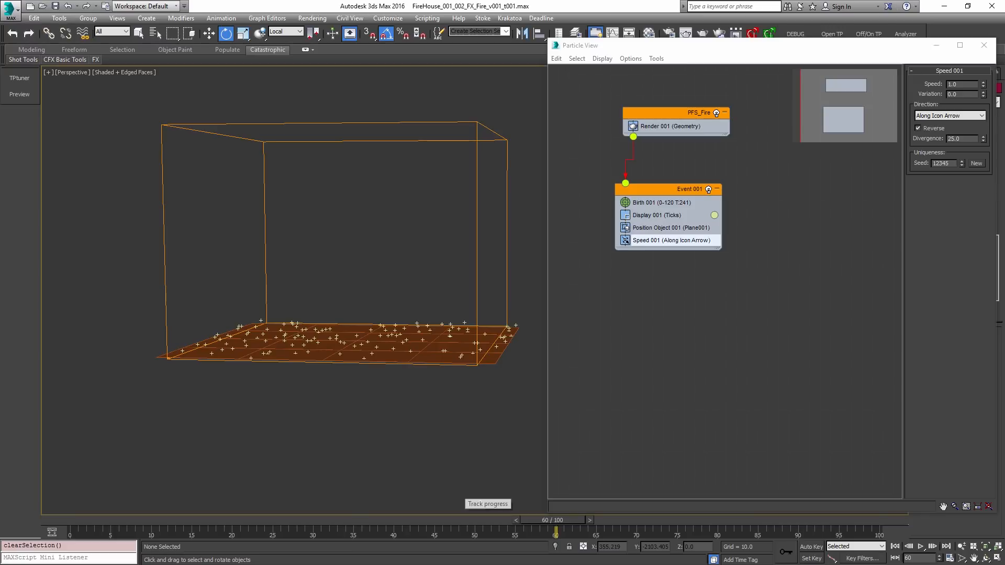
Step: Create a Wind space warp in the scene
key("6")
left_click(917, 74)
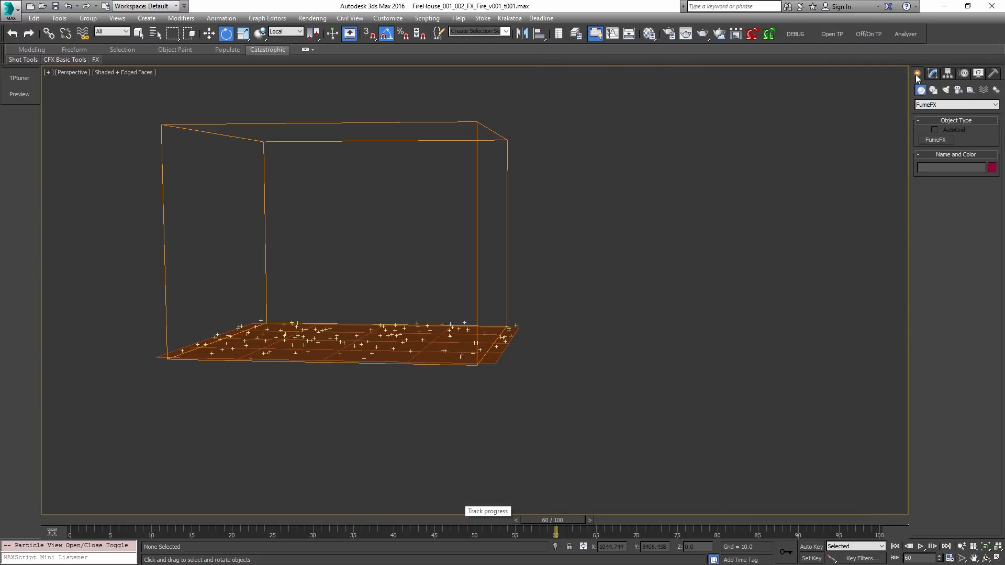
left_click(975, 173)
left_click(492, 397)
key("alt+w")
Step: Align the wind with the fire source area and move it about 75 units along X, beside the container
key("alt+a")
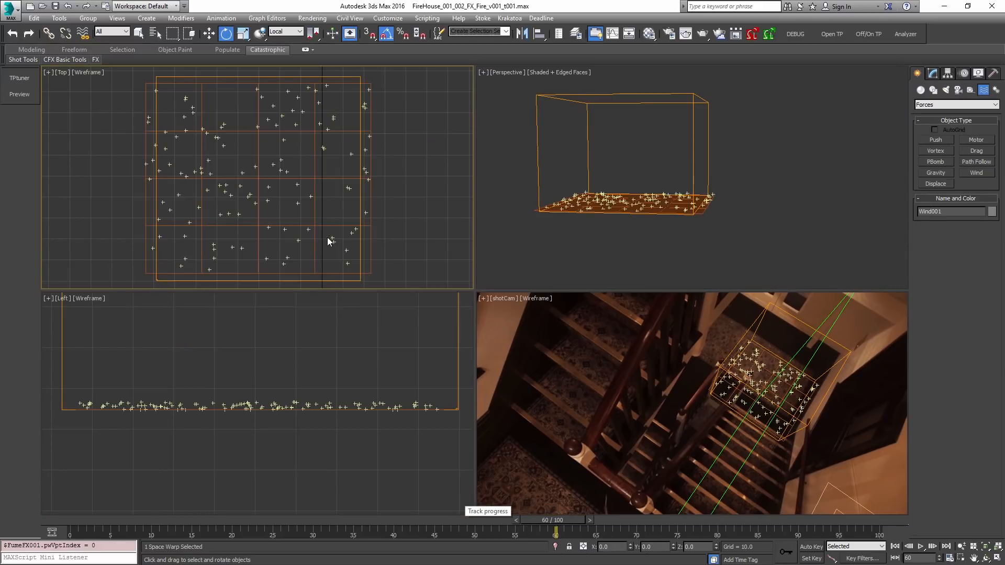
key("w")
key("alt+w")
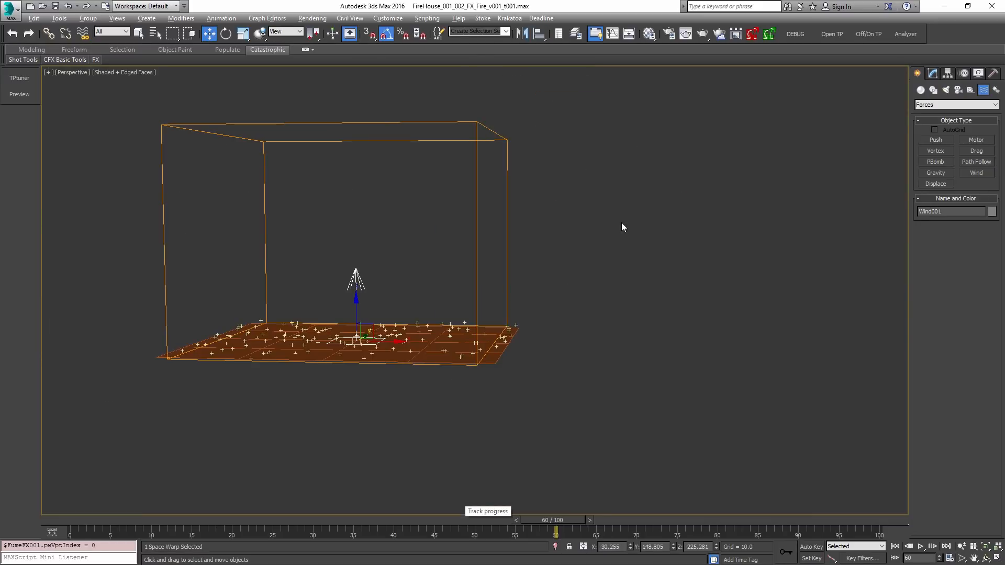
left_click_drag(389, 340, 604, 341)
mouse_move(604, 340)
middle_mouse_down("alt")
mouse_move(561, 347)
mouse_move(585, 344)
middle_mouse_up("alt")
left_click(932, 73)
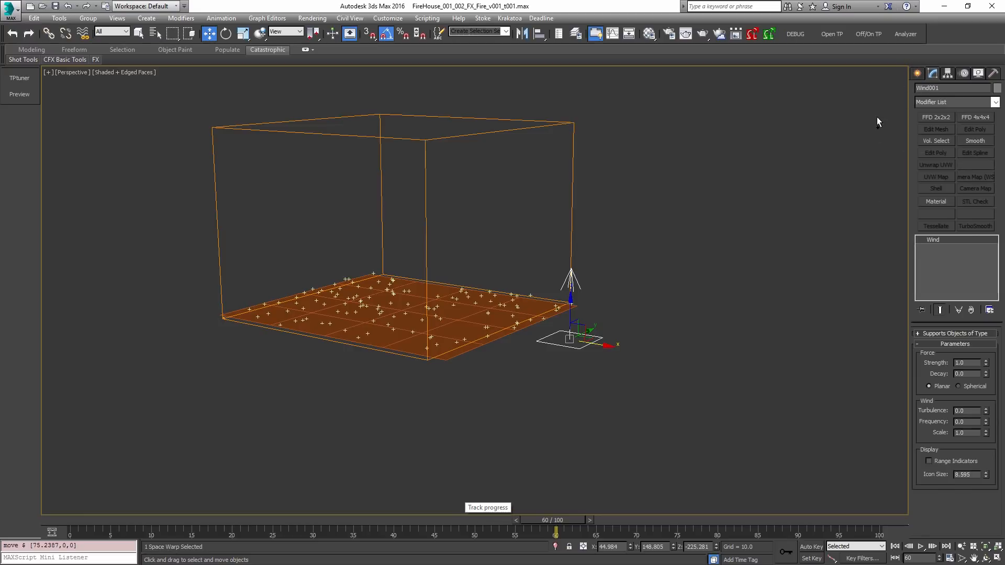
Step: Append a Force operator after the Speed operator in Event 001 and assign Wind001 as its space warp
key("6")
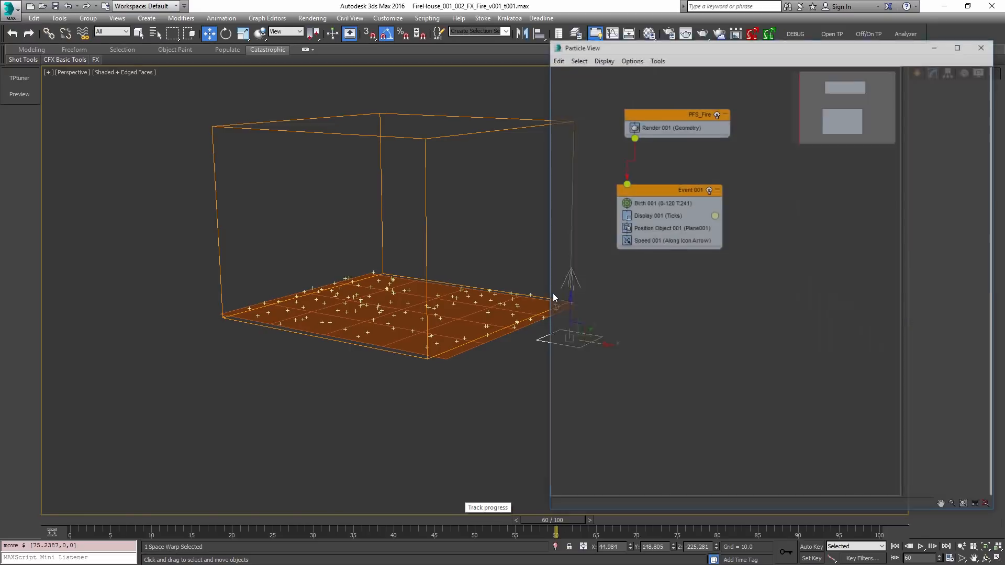
right_click(664, 240)
mouse_move(683, 257)
mouse_move(764, 256)
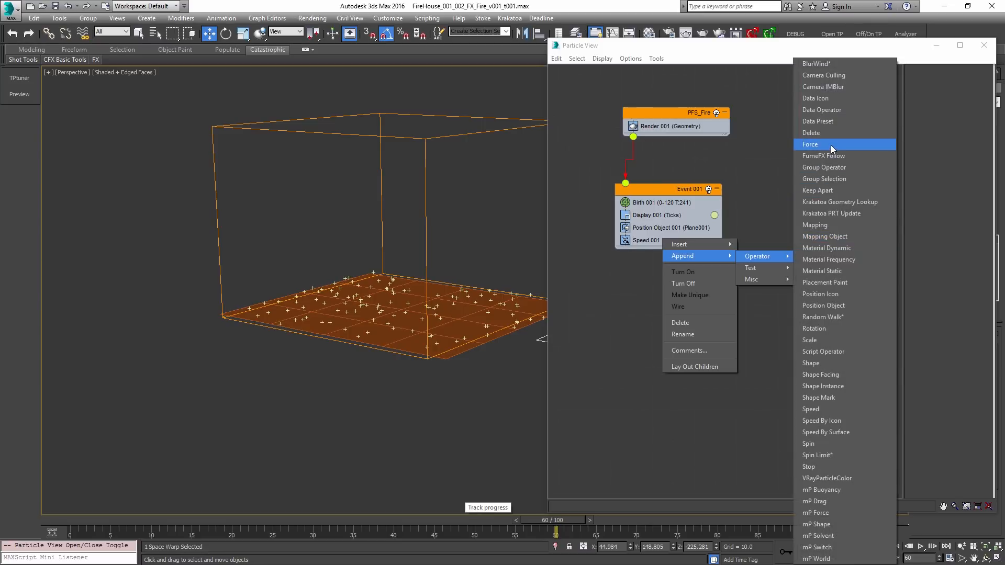
left_click(830, 140)
left_click(671, 254)
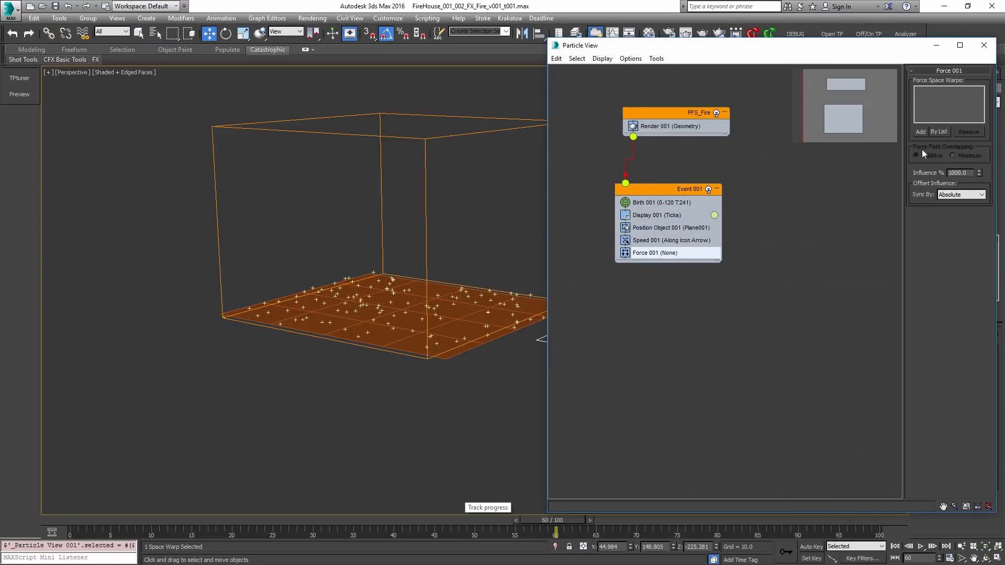
left_click(940, 131)
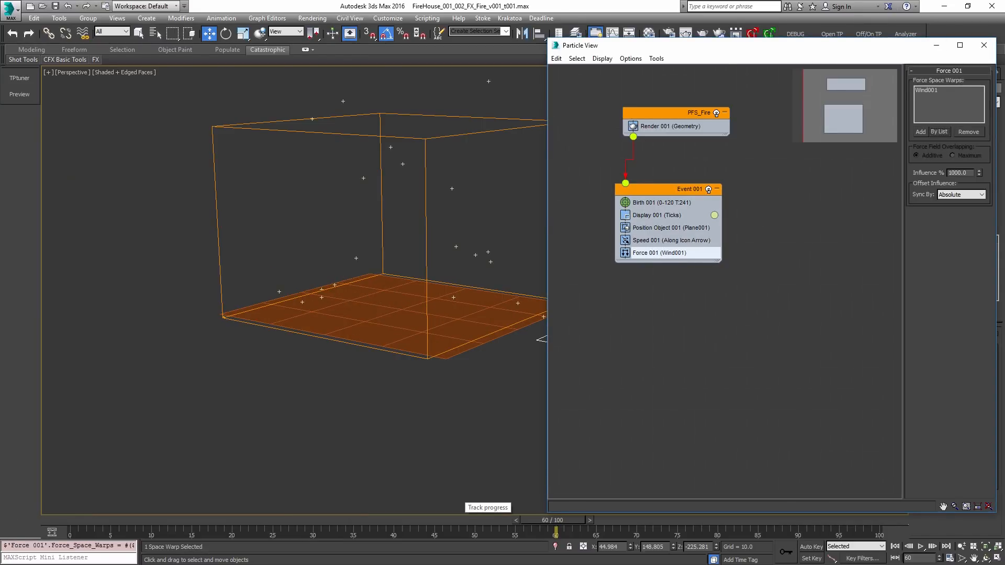
Step: Set the wind's strength to 0.04
key("6")
double_click(963, 362)
type(".04")
key("Return")
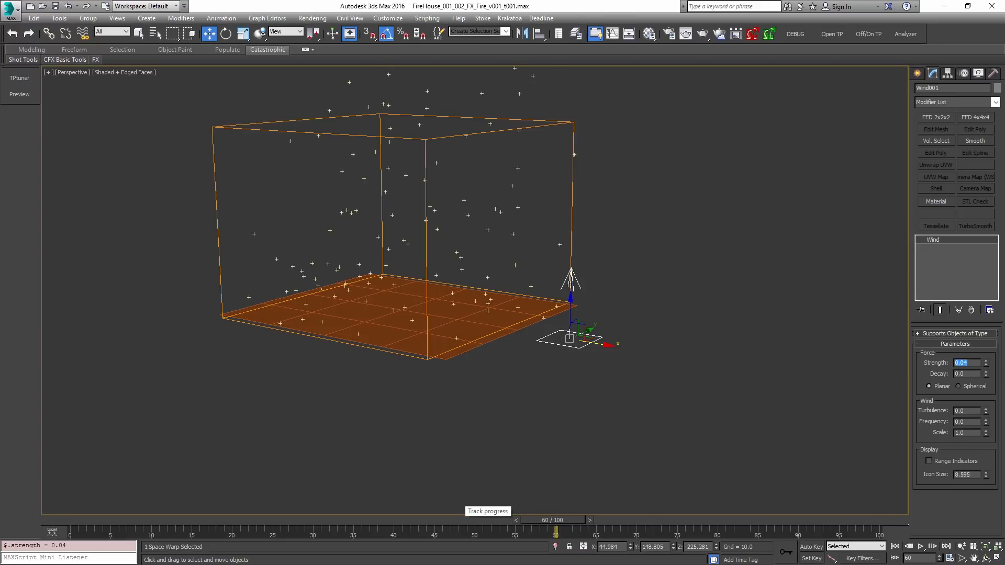
Step: Set the wind's turbulence to 0.2, its frequency to 2 and its scale to 0.04
double_click(974, 410)
type(".2")
key("Return")
double_click(975, 421)
type("2")
key("Return")
left_click(972, 432)
double_click(972, 433)
type("0.04")
key("Return")
Step: Play the animation and step through it from the first frame to examine how the wind moves the particles
key("Home")
key("/")
scroll(657, 353, "down", 5)
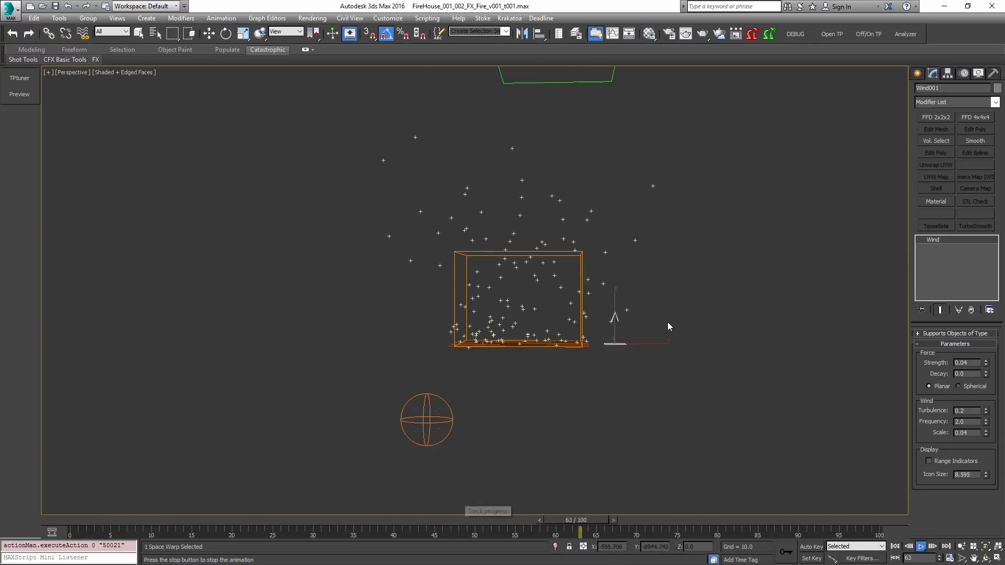
key("/")
key("Home")
key("w")
key("period")
key("period")
key("period")
key("period")
key("period")
key("period")
key("period")
key("period")
key("period")
key("period")
key("period")
key("period")
key("period")
key("period")
key("period")
key("period")
key("period")
key("period")
key("period")
key("period")
key("period")
key("period")
key("period")
key("period")
key("period")
key("period")
key("period")
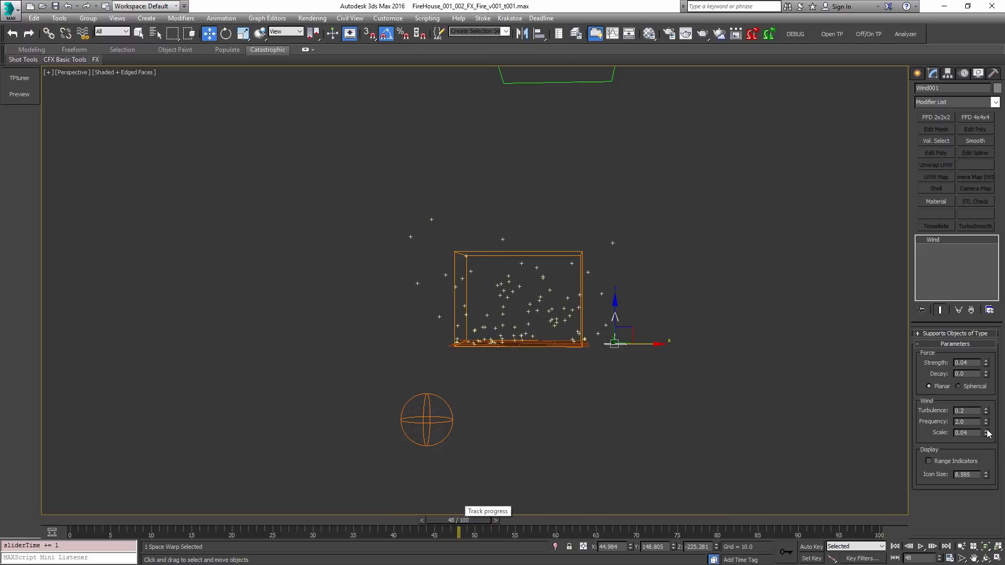
Step: Raise the wind's scale to 0.21 and review the particles' motion from the start up to frame 56
left_click_drag(986, 434, 987, 437)
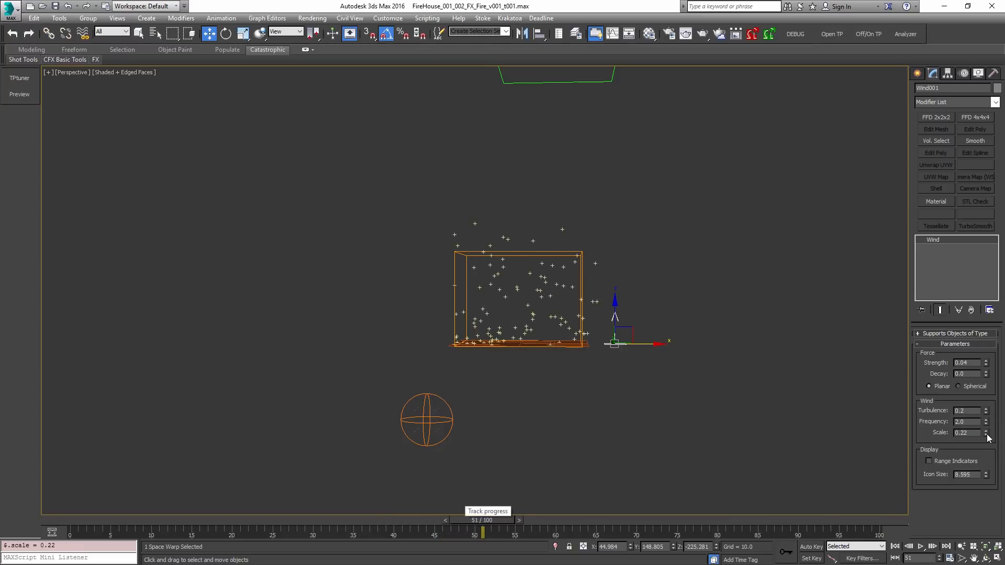
key("Home")
key("period")
key("period")
key("period")
key("period")
key("period")
key("period")
key("period")
key("period")
key("period")
key("period")
key("period")
key("period")
key("period")
key("period")
key("period")
key("period")
key("period")
key("period")
key("period")
key("period")
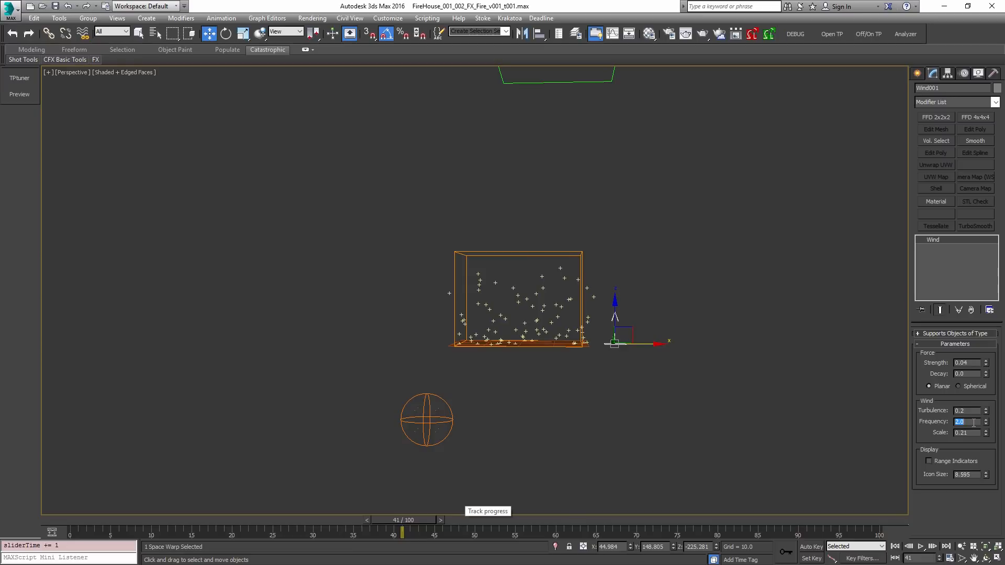
left_click_drag(70, 523, 522, 520)
key("w")
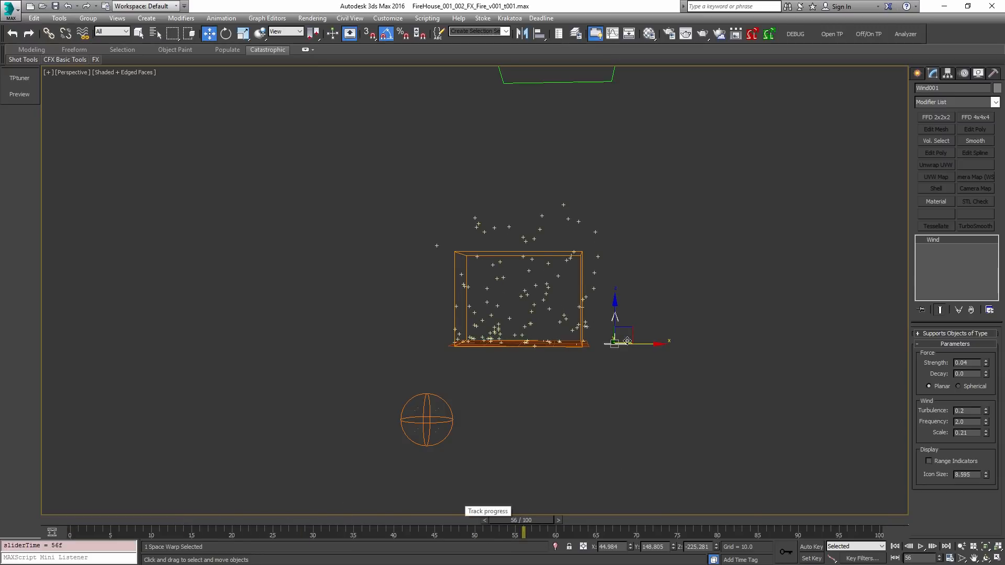
Step: Sketch a nearly straight line and several wave curves over the viewport with the screen annotation pen and clear them
key("ctrl+shift+1")
left_click(893, 125)
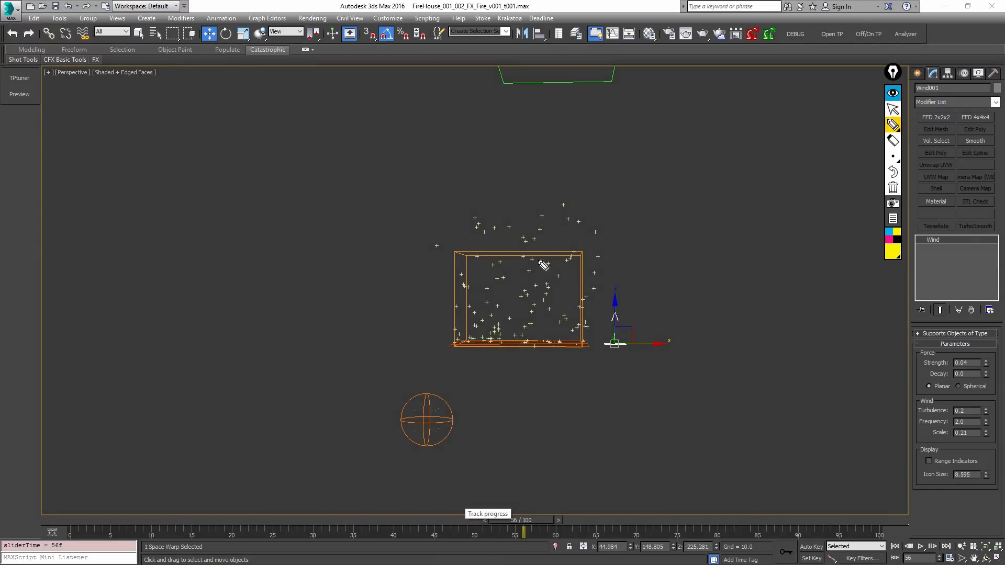
left_click_drag(149, 204, 372, 182)
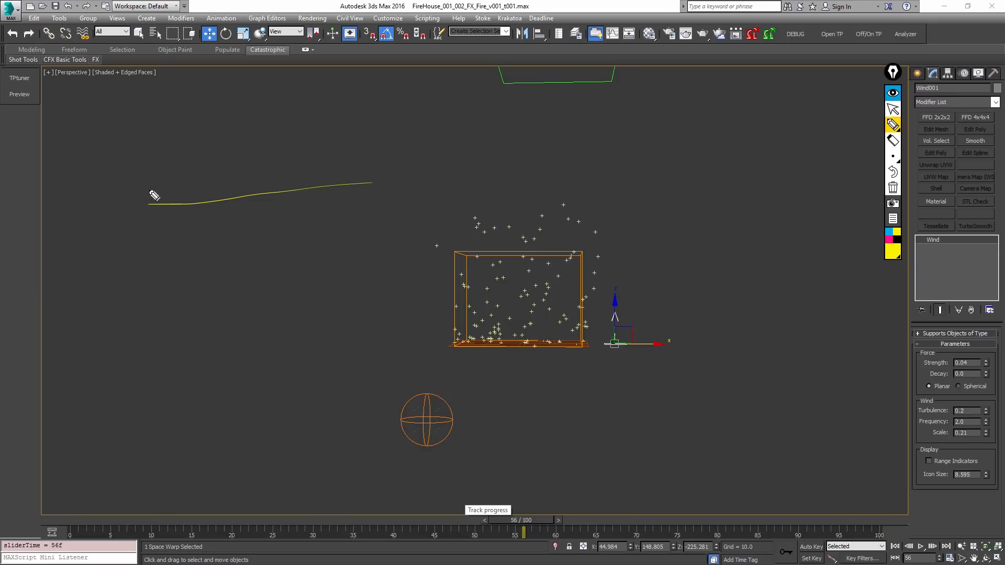
mouse_move(145, 219)
left_mouse_down()
mouse_move(240, 283)
mouse_move(416, 254)
mouse_move(448, 208)
left_mouse_up()
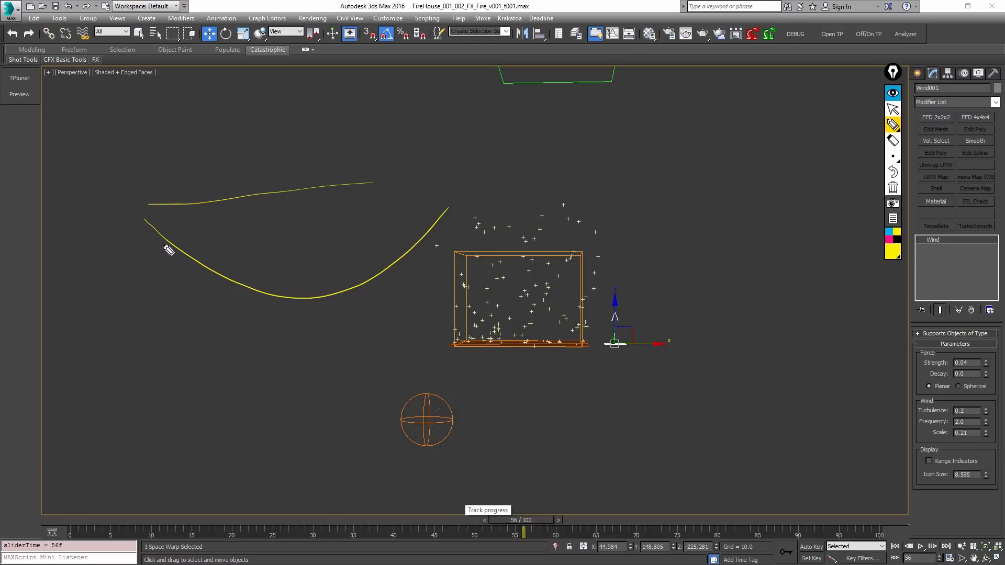
mouse_move(142, 222)
left_mouse_down()
mouse_move(237, 285)
mouse_move(342, 256)
mouse_move(367, 230)
left_mouse_up()
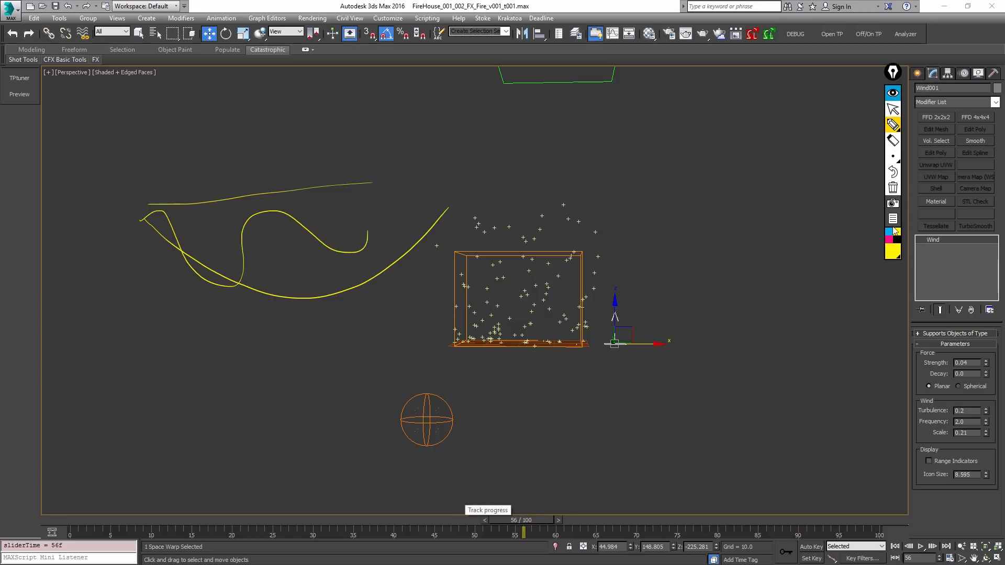
left_click(892, 172)
mouse_move(131, 229)
left_mouse_down()
mouse_move(417, 291)
mouse_move(510, 223)
left_mouse_up()
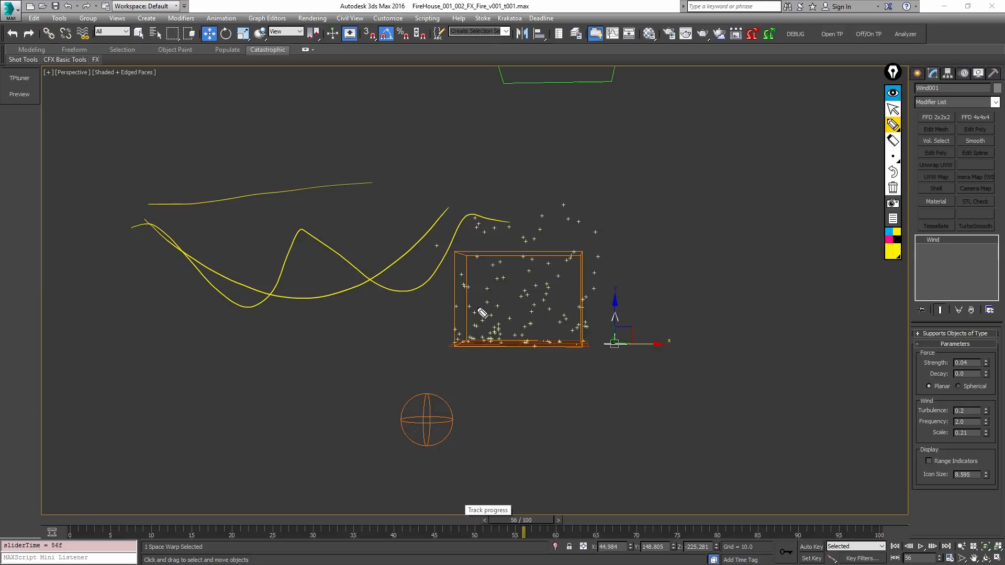
left_click(892, 188)
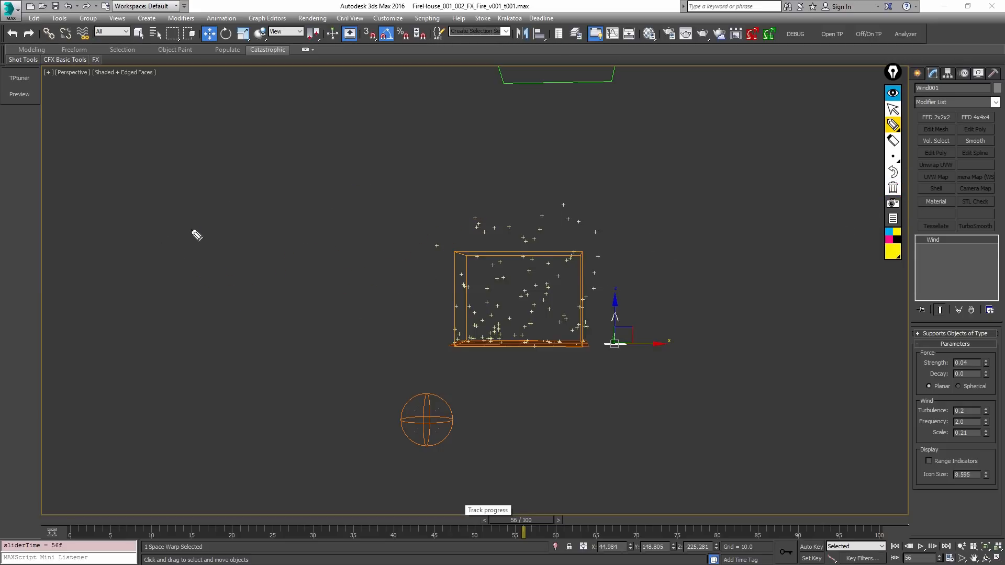
Step: Draw a long wave, a curved arrow, direction arrows and tall and small peaks as annotations and clear them
mouse_move(188, 230)
left_mouse_down()
mouse_move(246, 274)
mouse_move(415, 194)
mouse_move(635, 279)
mouse_move(760, 246)
left_mouse_up()
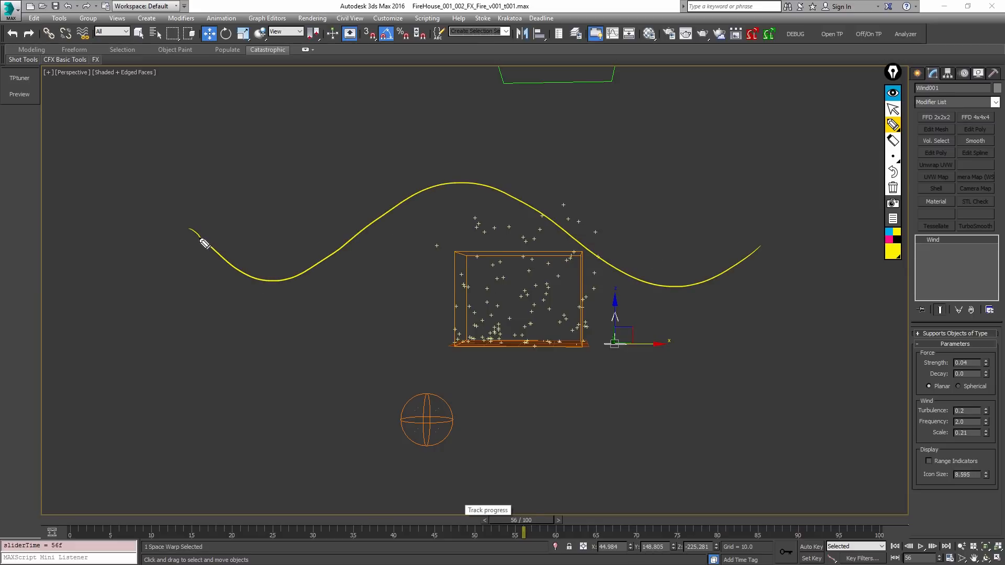
mouse_move(191, 284)
left_mouse_down()
mouse_move(245, 318)
mouse_move(709, 403)
mouse_move(750, 365)
mouse_move(732, 403)
left_mouse_up()
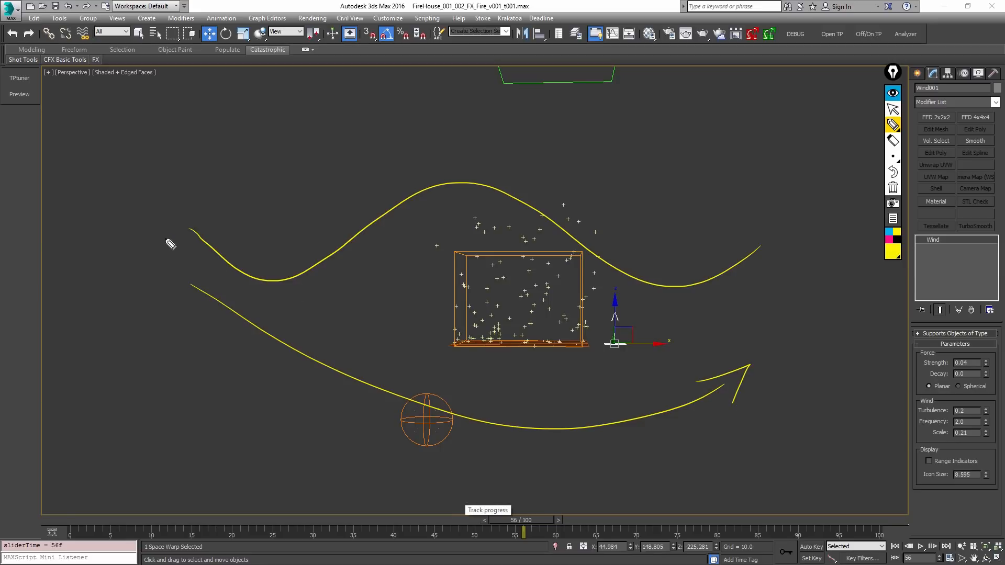
mouse_move(219, 191)
left_mouse_down()
mouse_move(364, 150)
mouse_move(440, 157)
mouse_move(590, 83)
mouse_move(752, 163)
mouse_move(819, 132)
mouse_move(871, 174)
left_mouse_up()
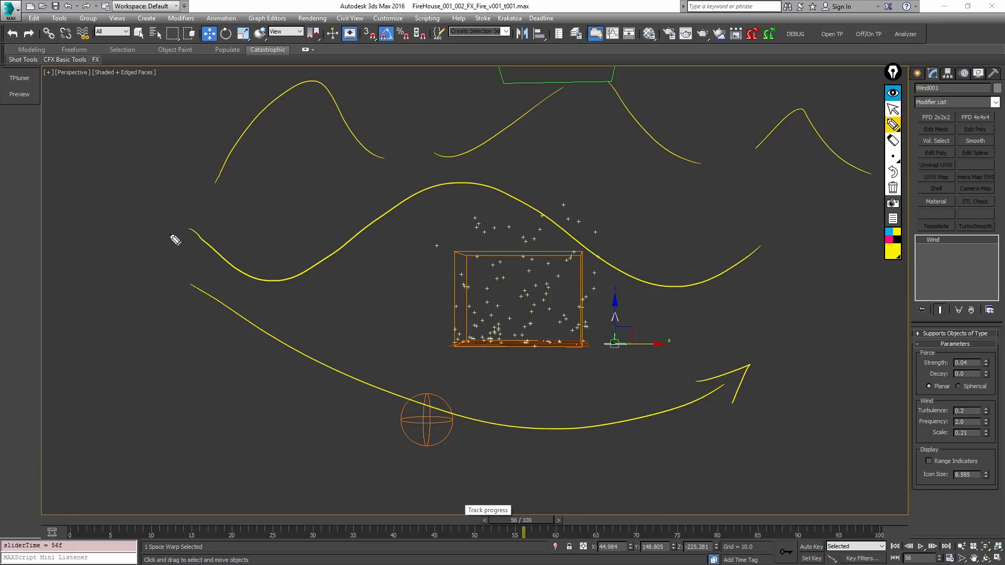
mouse_move(174, 219)
left_mouse_down()
mouse_move(177, 142)
mouse_move(218, 165)
mouse_move(205, 228)
left_mouse_up()
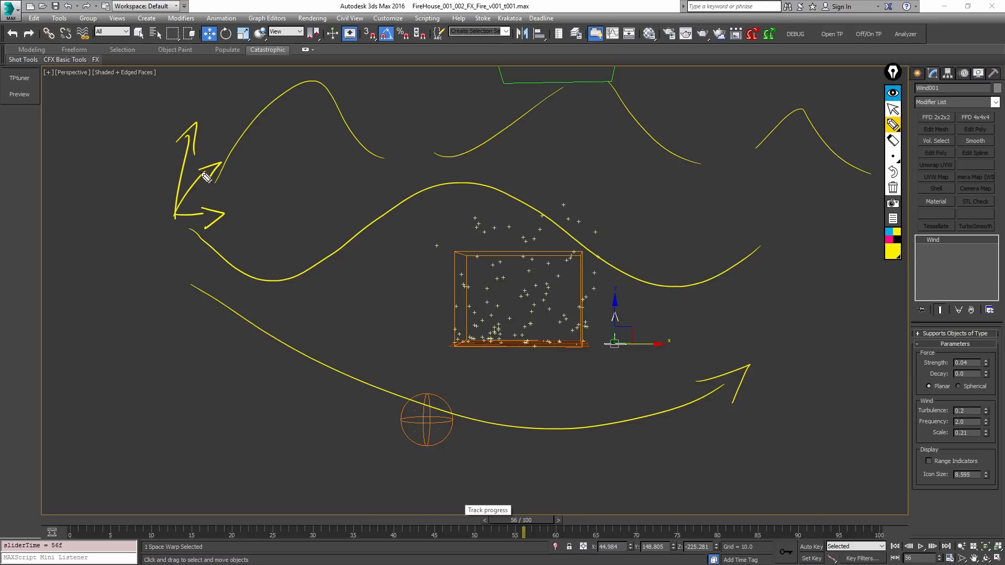
mouse_move(209, 172)
left_mouse_down()
mouse_move(258, 217)
mouse_move(370, 213)
mouse_move(475, 226)
left_mouse_up()
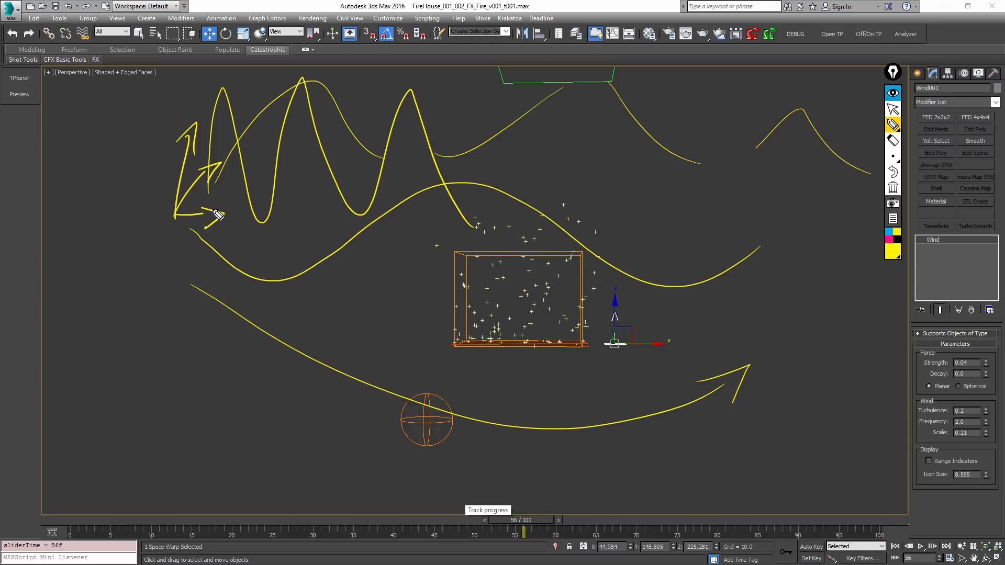
left_click_drag(213, 219, 217, 212)
mouse_move(222, 209)
left_mouse_down()
mouse_move(247, 218)
mouse_move(317, 204)
left_mouse_up()
mouse_move(167, 186)
left_mouse_down()
mouse_move(220, 50)
mouse_move(262, 157)
mouse_move(334, 148)
left_mouse_up()
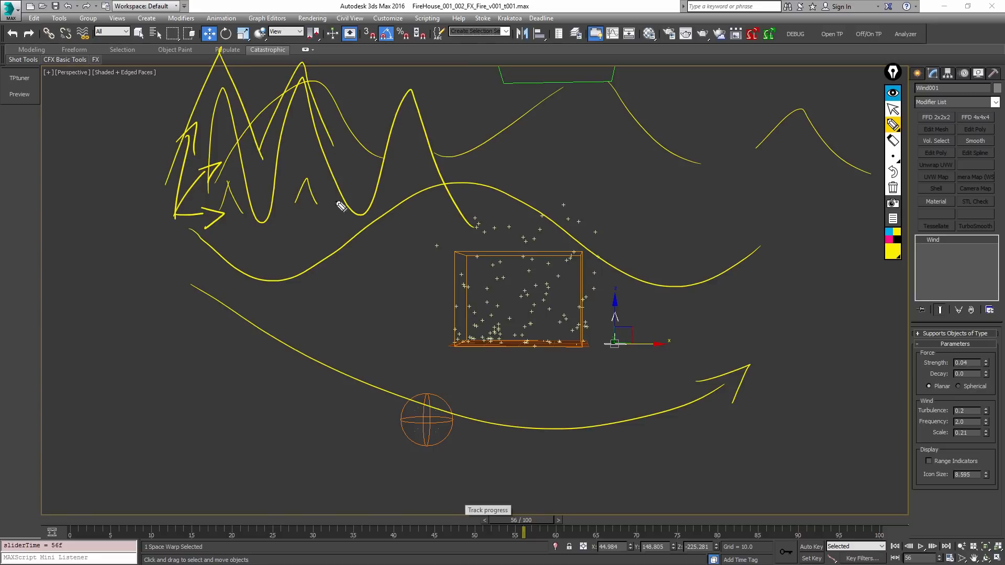
left_click(892, 187)
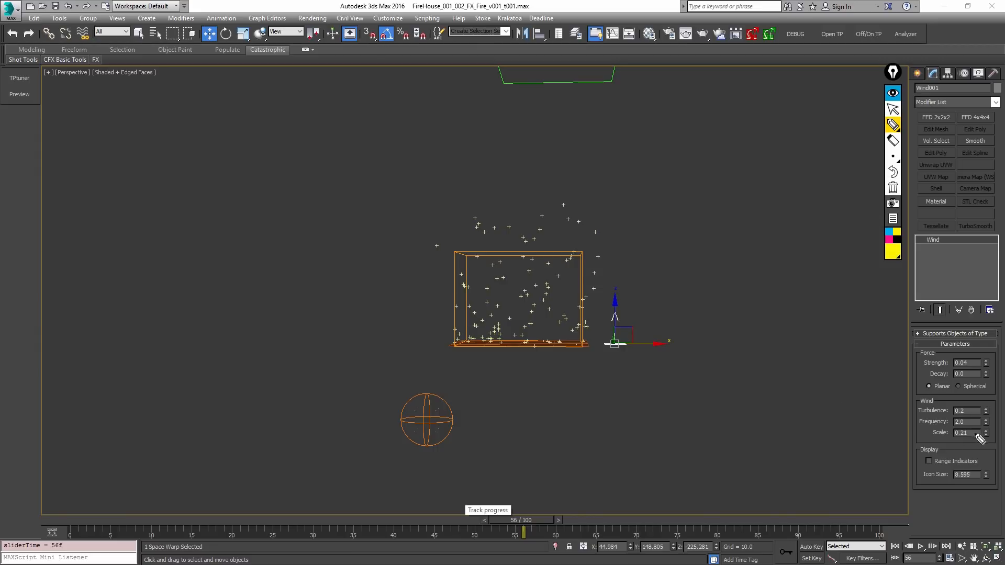
Step: Draw two wide curves across the viewport as annotations and erase both
mouse_move(137, 237)
left_mouse_down()
mouse_move(175, 253)
mouse_move(451, 190)
mouse_move(730, 260)
mouse_move(747, 240)
left_mouse_up()
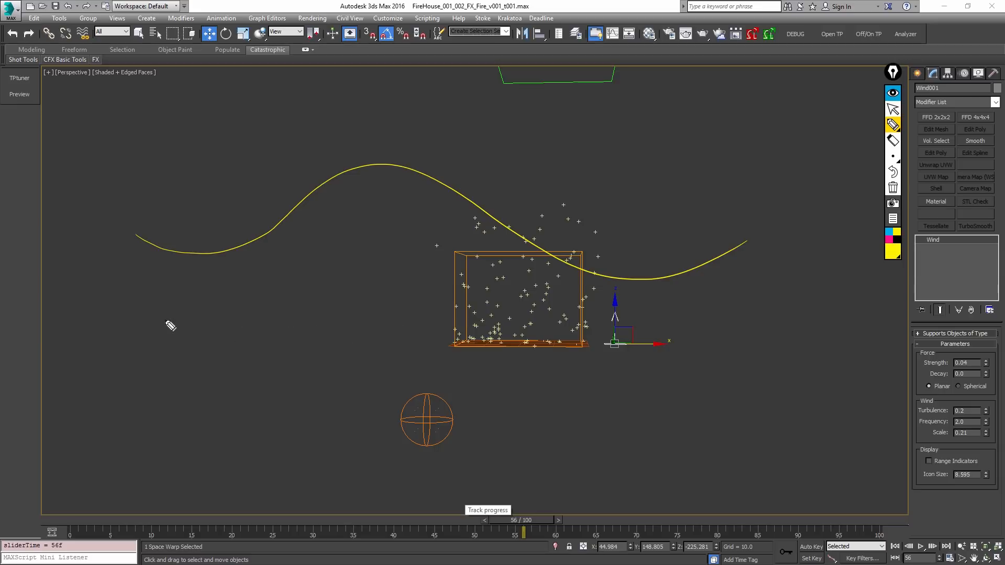
mouse_move(141, 318)
left_mouse_down()
mouse_move(252, 378)
mouse_move(590, 435)
mouse_move(879, 310)
left_mouse_up()
left_click(893, 188)
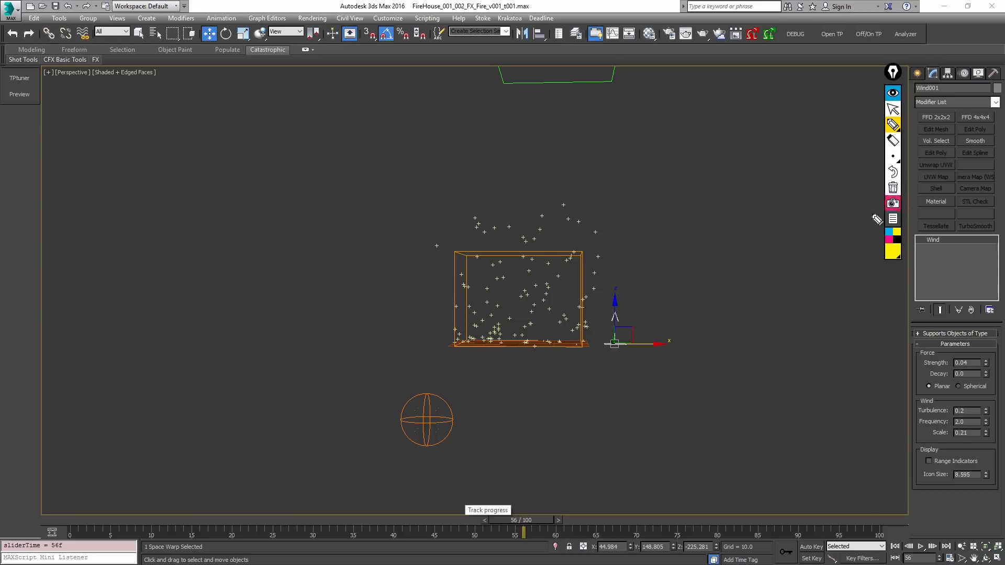
Step: Annotate an upward arrow with T marks and winding particle paths, clear the drawing and leave the annotation pen
left_click_drag(251, 329, 250, 250)
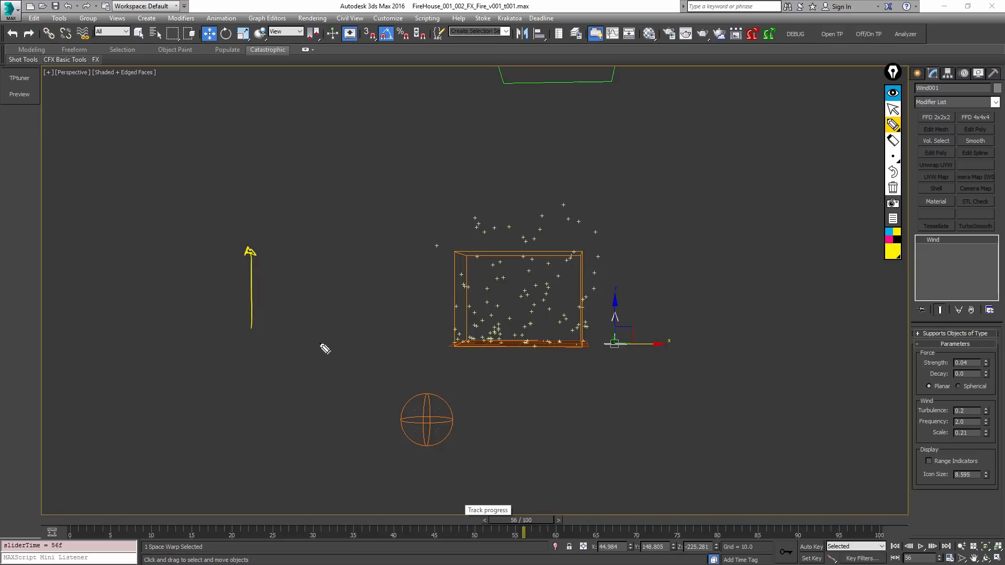
left_click_drag(214, 345, 246, 358)
left_click_drag(237, 347, 265, 355)
left_click_drag(253, 343, 271, 339)
left_click_drag(242, 324, 238, 287)
mouse_move(246, 323)
left_mouse_down()
mouse_move(235, 286)
mouse_move(281, 225)
left_mouse_up()
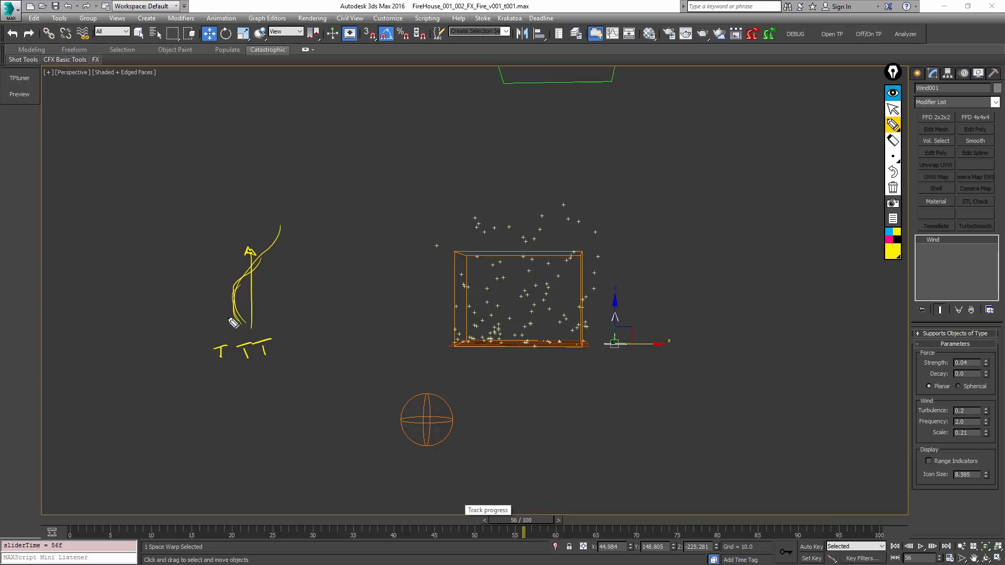
mouse_move(243, 324)
left_mouse_down()
mouse_move(222, 311)
mouse_move(240, 316)
mouse_move(249, 296)
mouse_move(252, 304)
mouse_move(241, 305)
mouse_move(256, 272)
mouse_move(282, 252)
mouse_move(275, 230)
mouse_move(281, 240)
mouse_move(232, 283)
mouse_move(230, 253)
mouse_move(232, 272)
left_mouse_up()
mouse_move(278, 234)
left_mouse_down()
mouse_move(269, 213)
mouse_move(209, 196)
left_mouse_up()
left_click_drag(214, 183, 216, 181)
mouse_move(278, 234)
left_mouse_down()
mouse_move(220, 199)
mouse_move(317, 129)
left_mouse_up()
left_click_drag(309, 152, 232, 181)
mouse_move(226, 339)
left_mouse_down()
mouse_move(202, 352)
mouse_move(233, 341)
left_mouse_up()
mouse_move(246, 338)
left_mouse_down()
mouse_move(251, 366)
mouse_move(265, 371)
left_mouse_up()
left_click(893, 221)
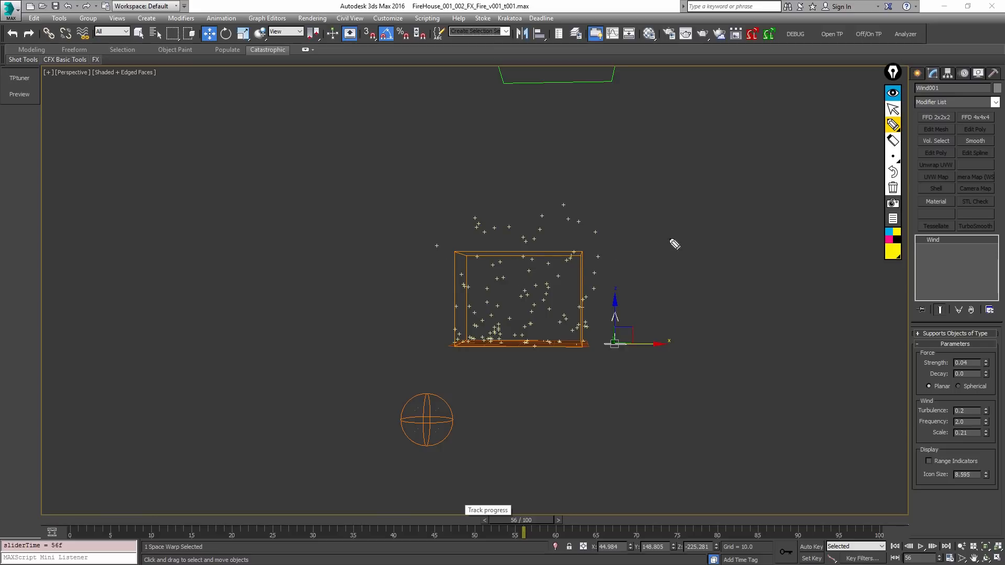
left_click(893, 109)
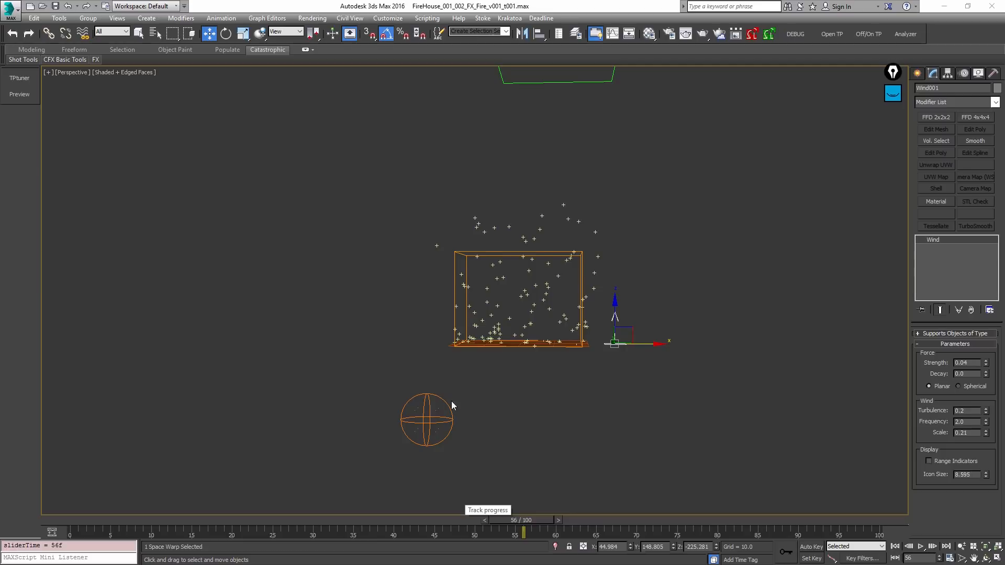
middle_click_drag(605, 358, 549, 361, "alt")
scroll(550, 363, "up", 6)
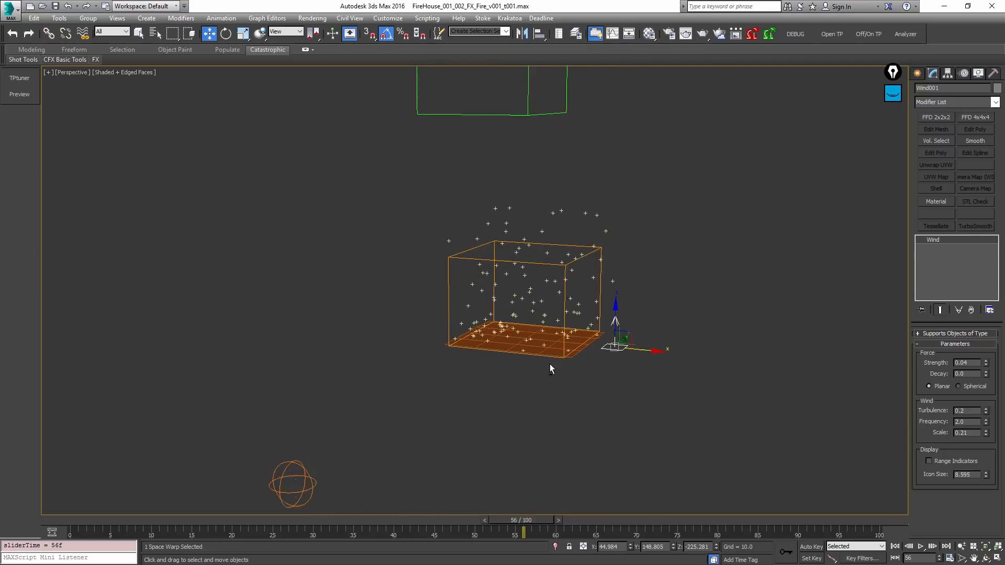
scroll(566, 381, "down", 2)
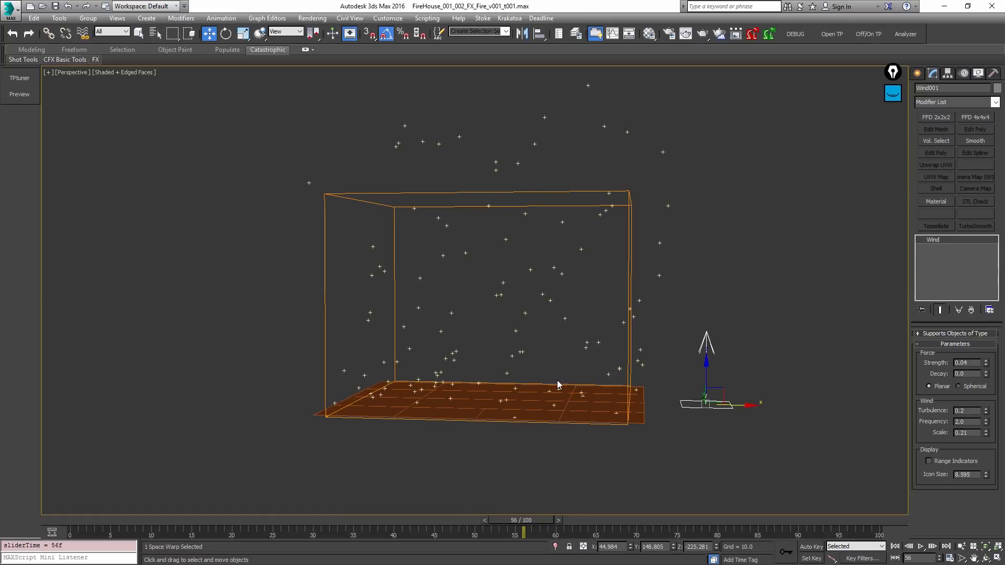
Step: Preview the particle animation and reduce the wind's strength to 0.015
key("/")
scroll(555, 390, "down", 3)
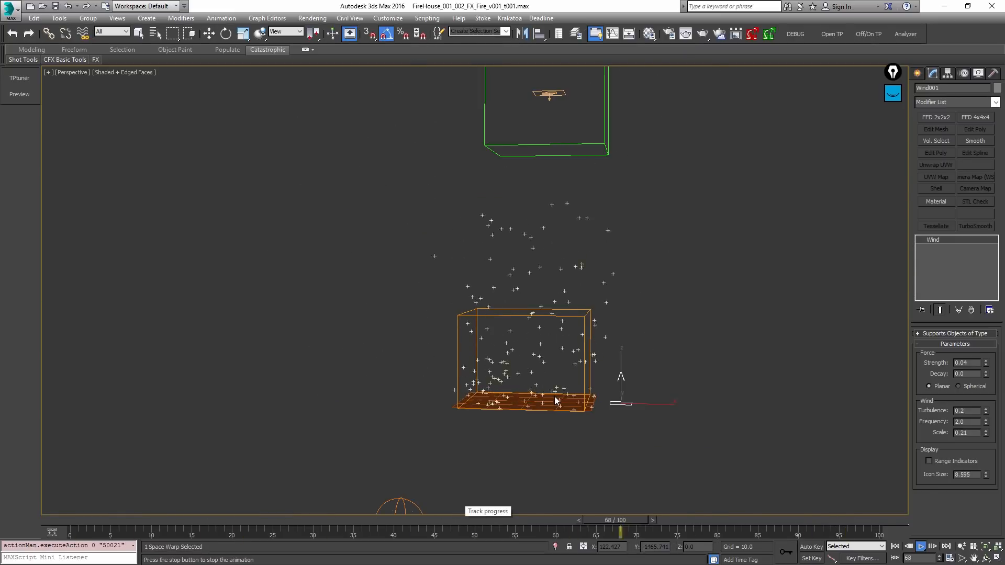
key("/")
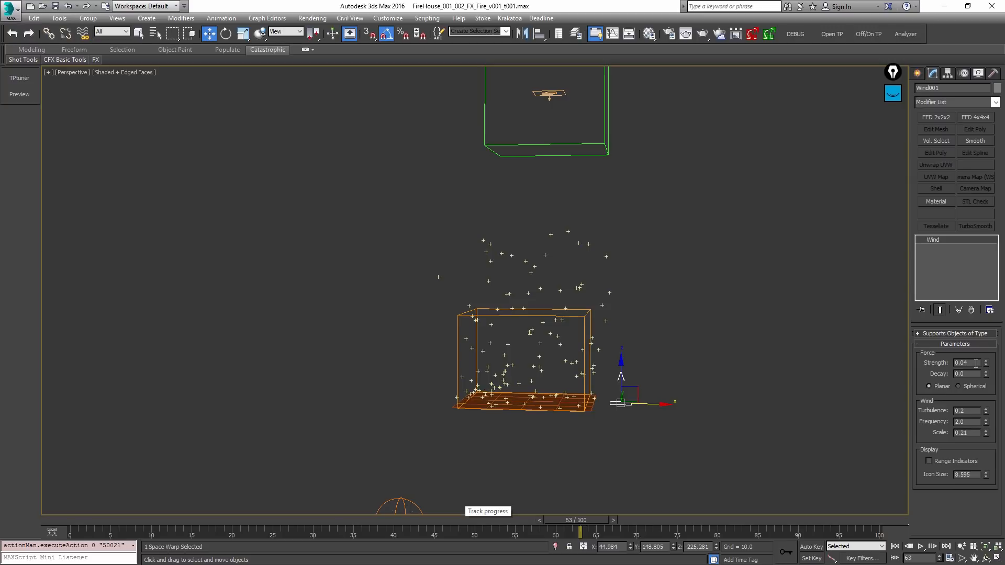
key("Return")
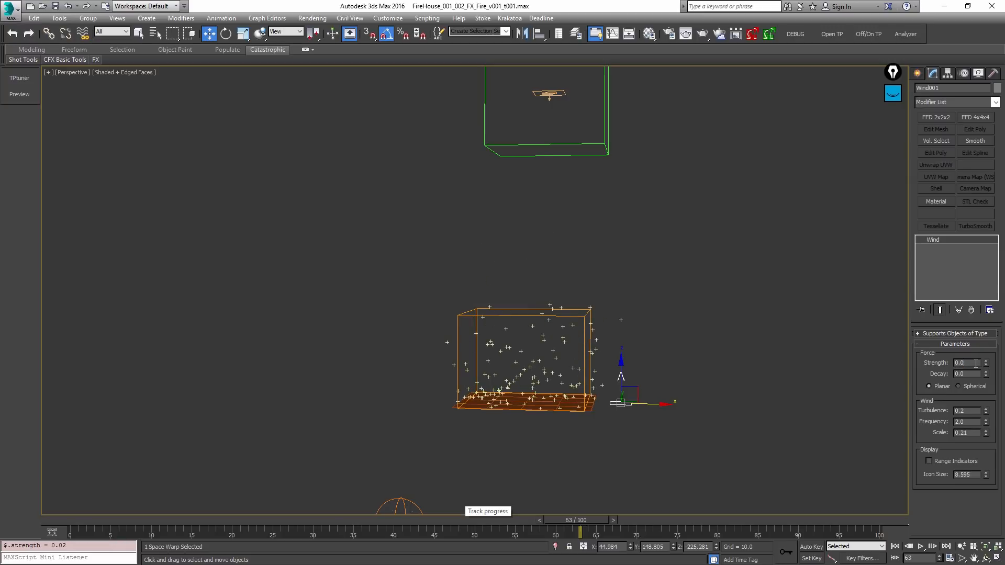
key("Return")
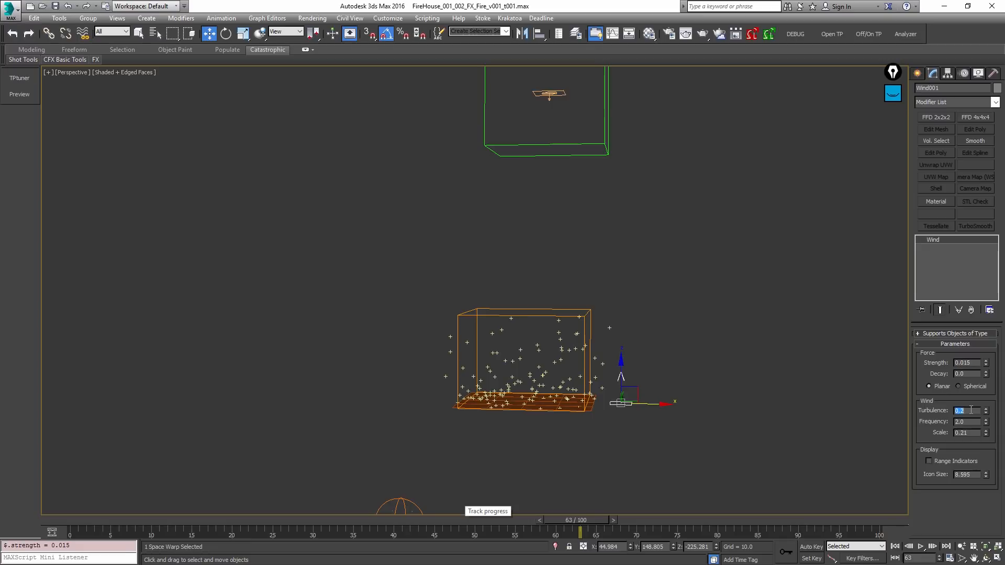
Step: Set the wind's turbulence to 0.15 and play back the particles to check their motion
type(".15")
key("Return")
key("/")
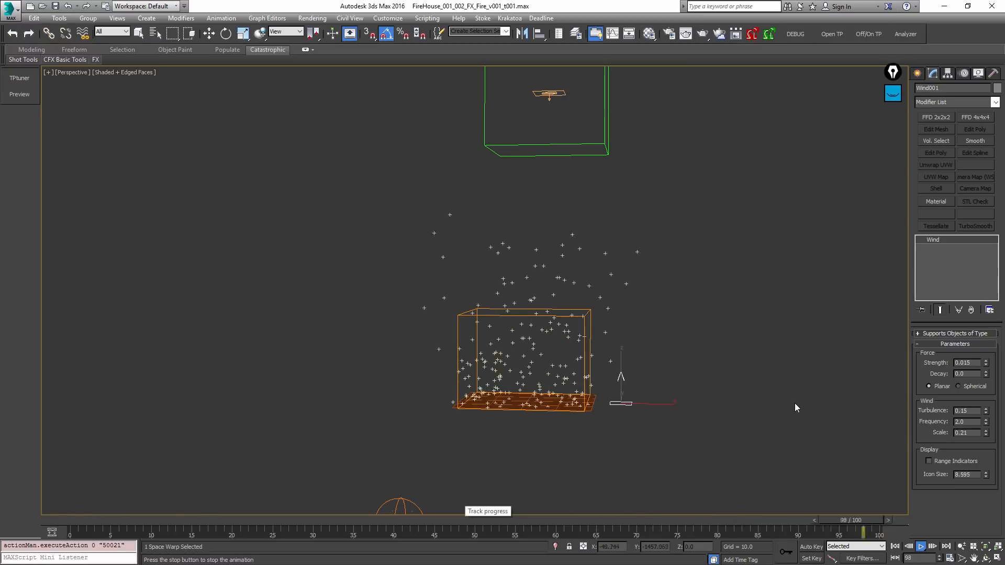
key("/")
key("w")
Step: Append a Delete operator after the Force operator in Event 001 of the particle flow and set it to remove By Particle Age
key("6")
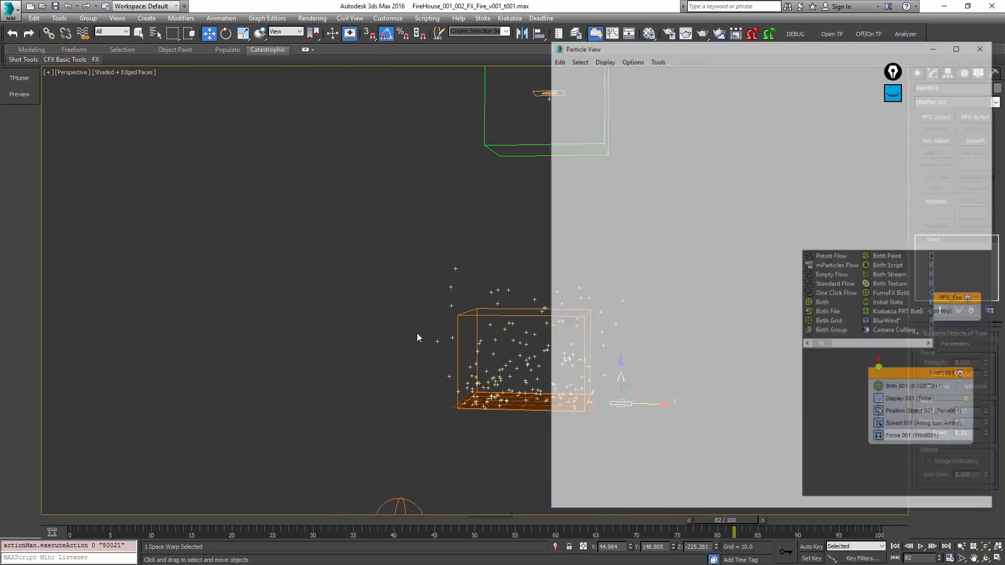
right_click(670, 250)
mouse_move(703, 266)
mouse_move(759, 267)
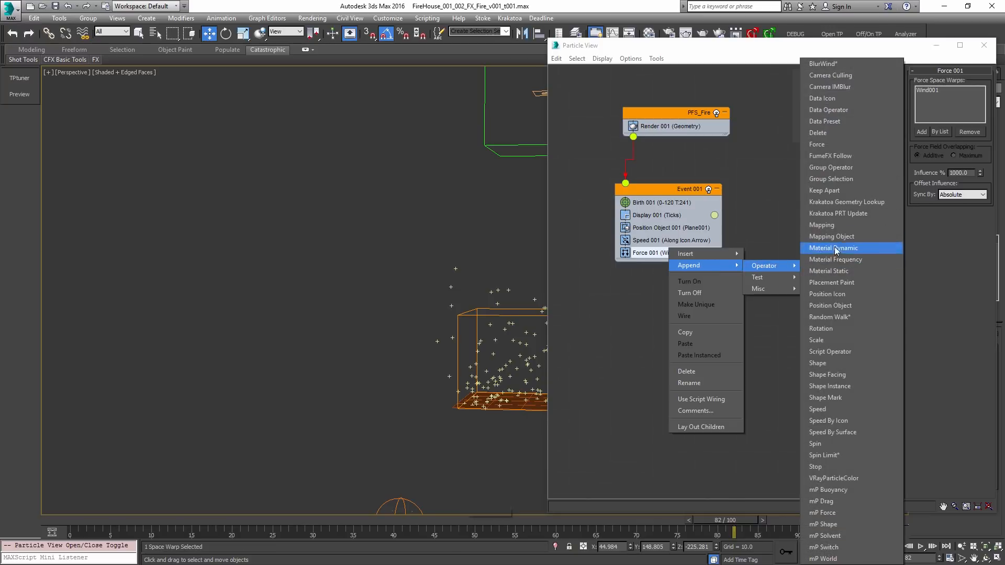
left_click(866, 131)
left_click(686, 265)
middle_click_drag(485, 296, 438, 313)
left_click(930, 111)
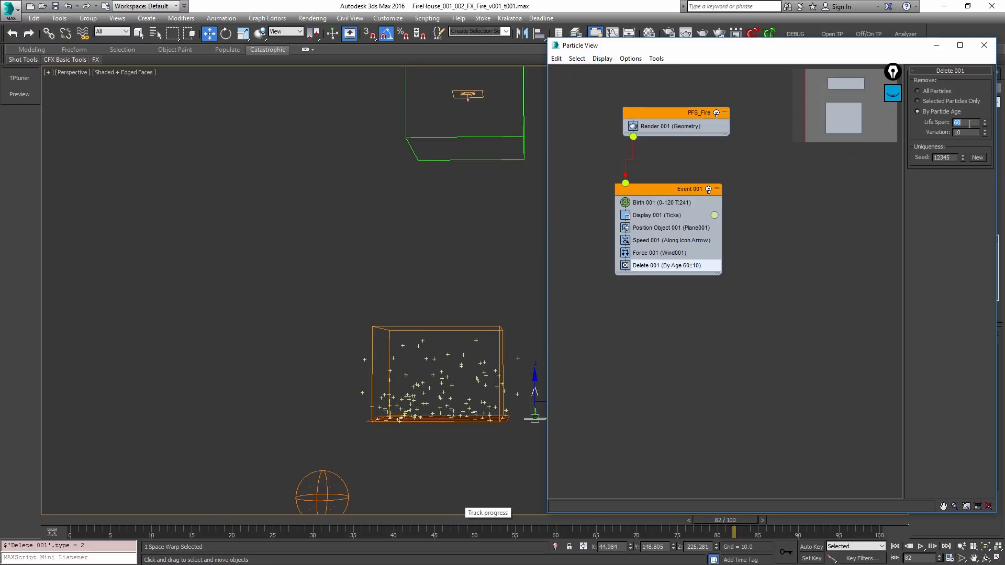
Step: Take the annotation pen and sketch a circle with a stem and an oval with curved tails beside the particle box
left_click(892, 93)
left_click(892, 125)
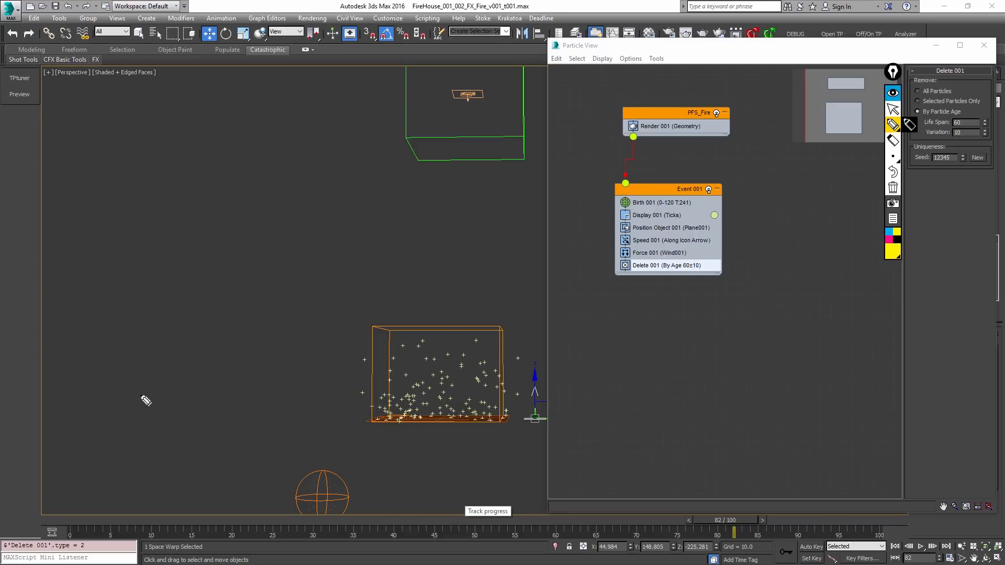
mouse_move(183, 362)
left_mouse_down()
mouse_move(191, 347)
mouse_move(181, 365)
left_mouse_up()
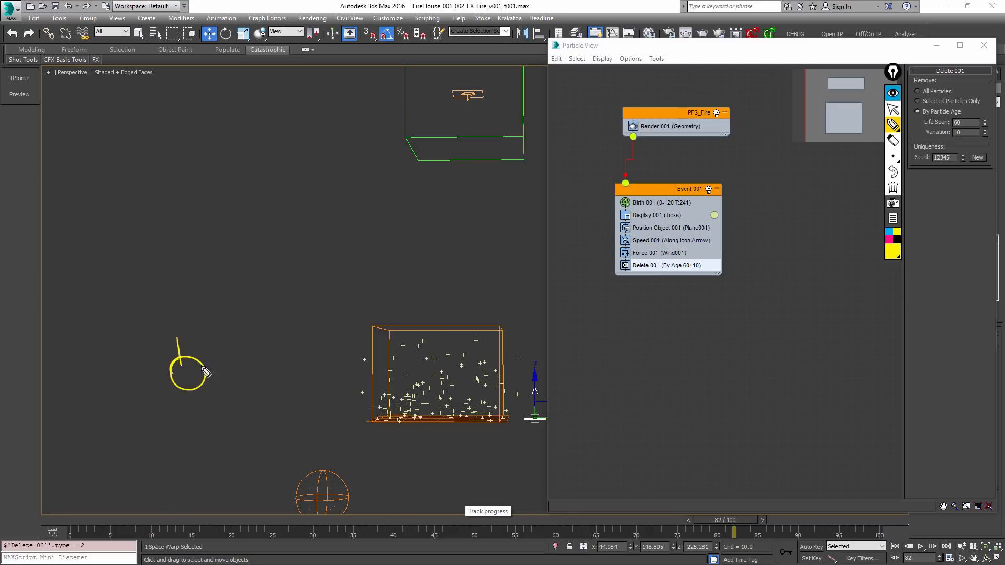
mouse_move(239, 381)
left_mouse_down()
mouse_move(236, 360)
mouse_move(276, 357)
mouse_move(268, 372)
mouse_move(203, 357)
mouse_move(234, 363)
left_mouse_up()
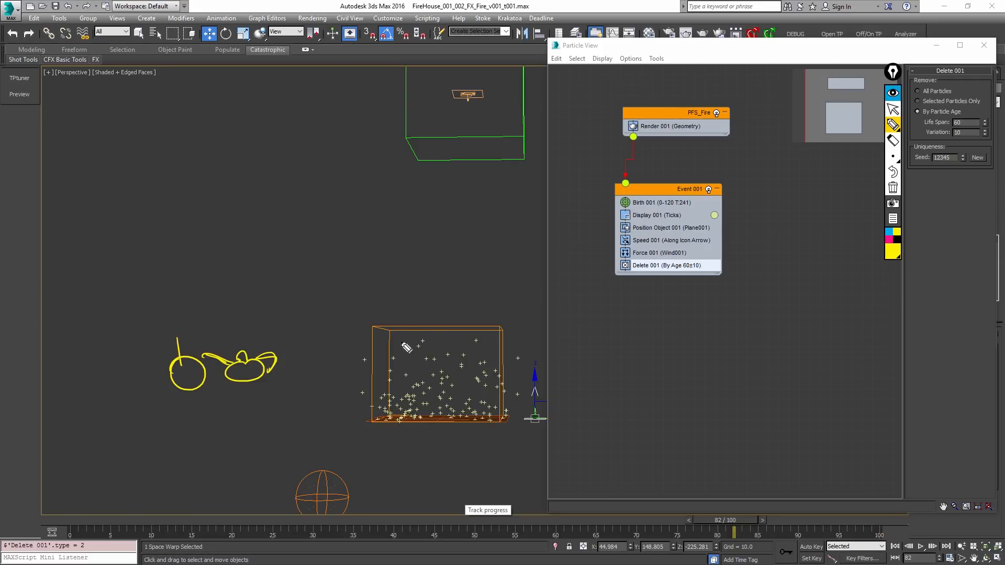
Step: Circle individual particles in the upper half of the container box with the annotation pen
left_click_drag(401, 339, 401, 352)
mouse_move(423, 333)
left_mouse_down()
mouse_move(418, 344)
mouse_move(425, 334)
mouse_move(461, 350)
mouse_move(482, 340)
mouse_move(474, 335)
left_mouse_up()
mouse_move(477, 373)
left_mouse_down()
mouse_move(474, 381)
mouse_move(476, 361)
left_mouse_up()
mouse_move(413, 373)
left_mouse_down()
mouse_move(406, 379)
mouse_move(403, 369)
left_mouse_up()
mouse_move(422, 378)
left_mouse_down()
mouse_move(431, 355)
mouse_move(436, 363)
mouse_move(427, 353)
left_mouse_up()
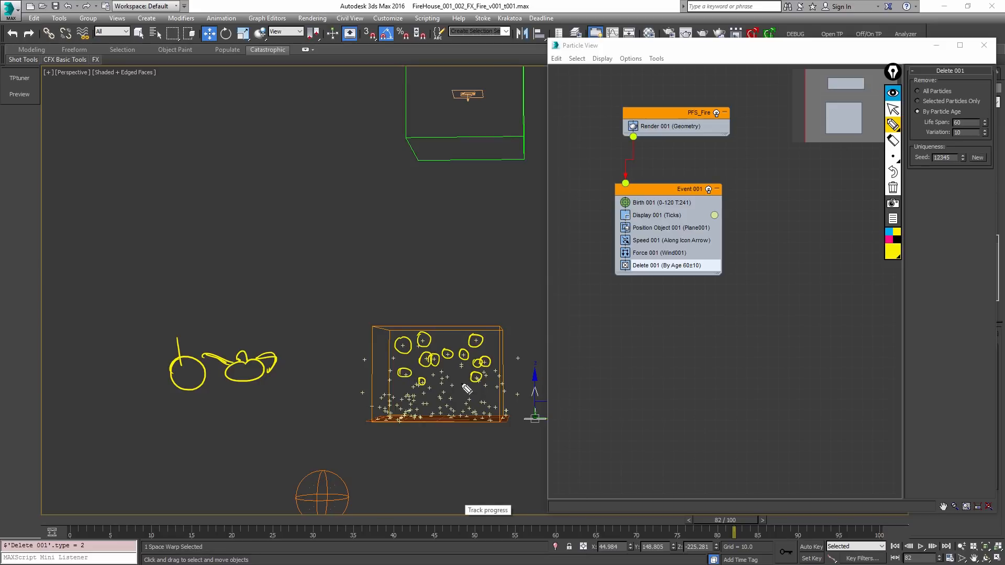
Step: Draw upward arrows from the circled particles, clear the annotations and leave the annotation pen
left_click_drag(477, 332, 480, 317)
mouse_move(421, 334)
left_mouse_down()
mouse_move(427, 313)
mouse_move(398, 331)
mouse_move(401, 321)
left_mouse_up()
left_click_drag(393, 358, 400, 369)
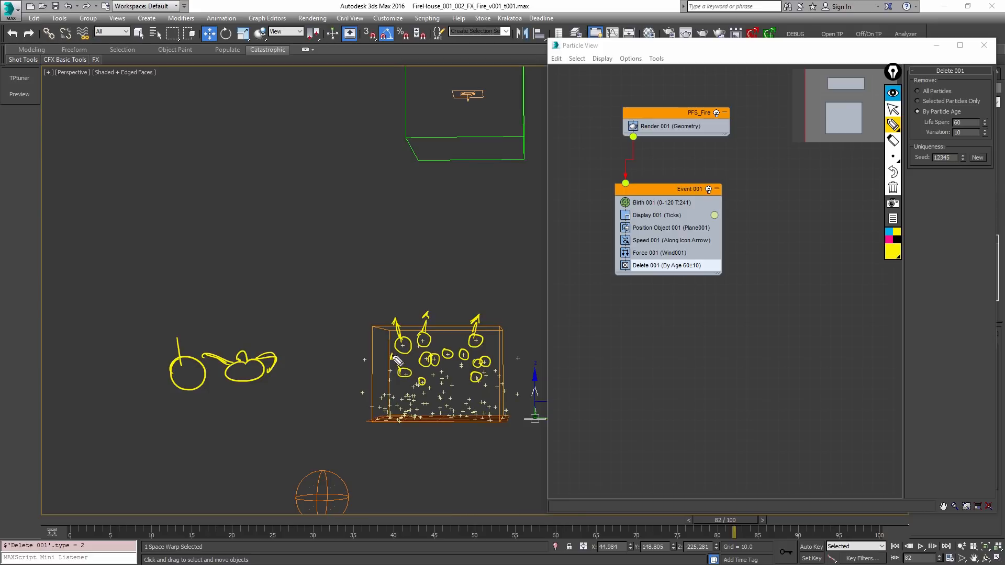
left_click(892, 187)
left_click(892, 109)
left_click(892, 94)
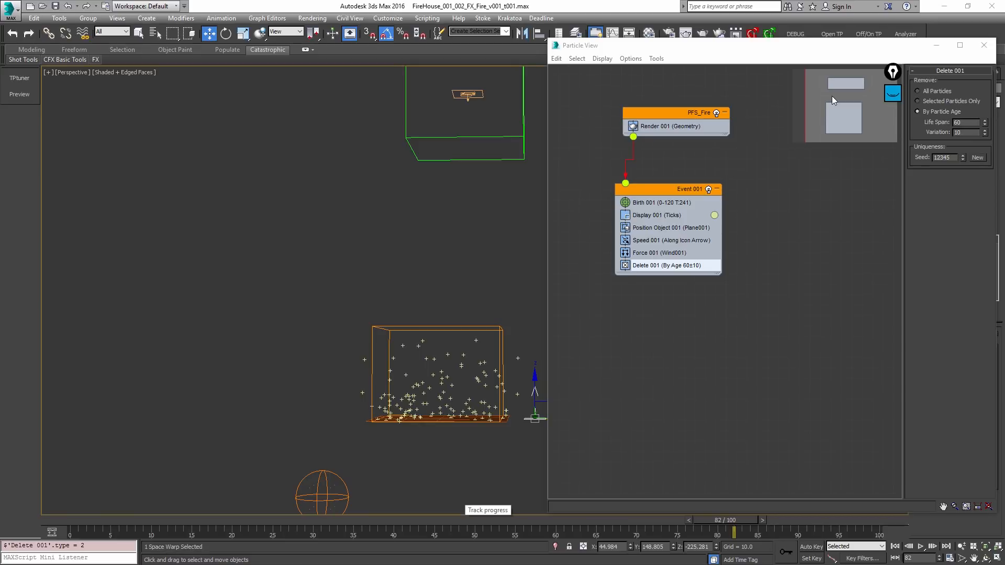
Step: Move the annotation toolbar away from the Delete operator's settings into the viewport corner and deselect the wind
mouse_move(892, 73)
left_mouse_down()
mouse_move(858, 88)
mouse_move(72, 72)
left_mouse_up()
mouse_move(398, 369)
middle_mouse_down()
mouse_move(346, 336)
mouse_move(387, 345)
mouse_move(368, 351)
mouse_move(380, 371)
middle_mouse_up()
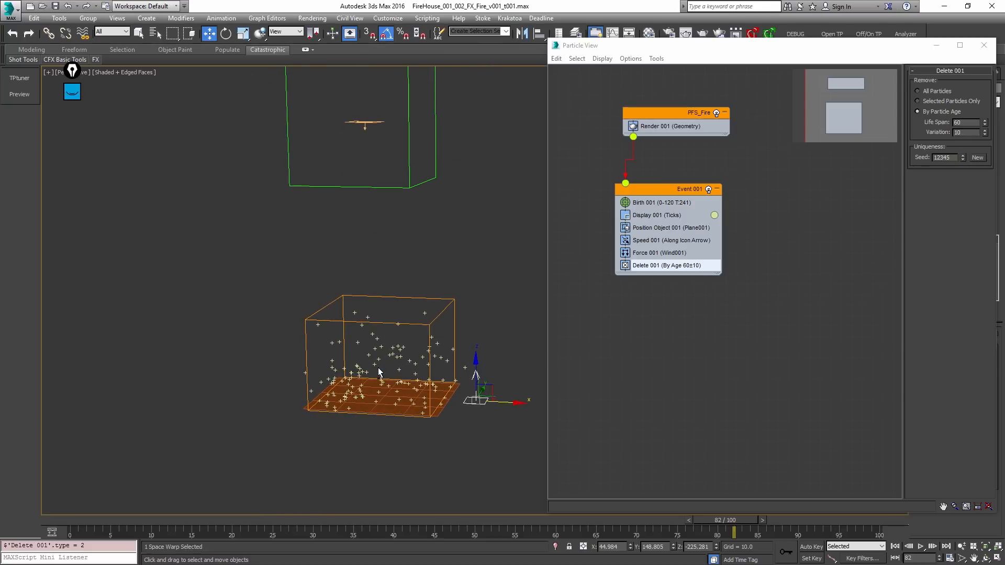
left_click(500, 354)
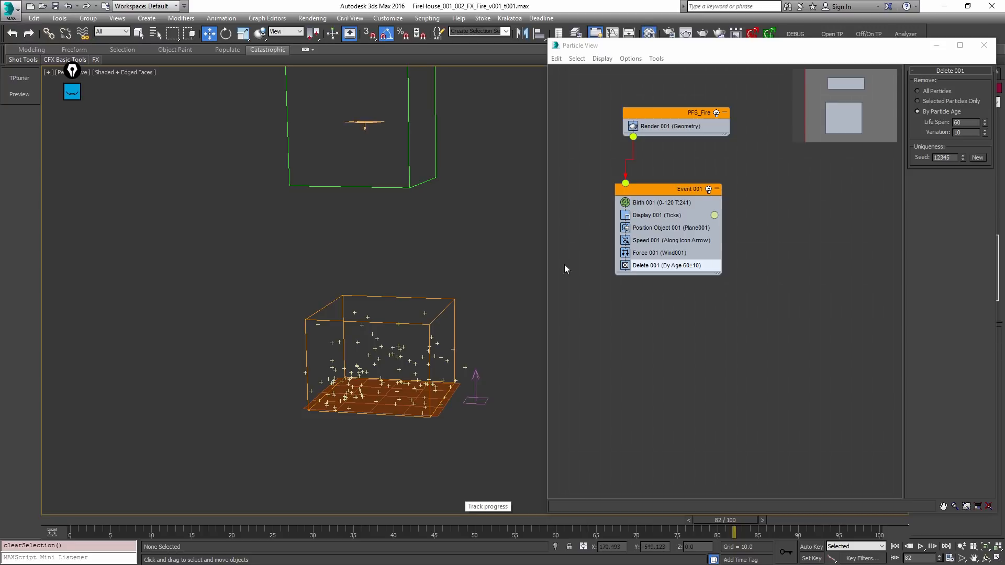
Step: Assign a Mask map to the diffuse color of the first default material
key("m")
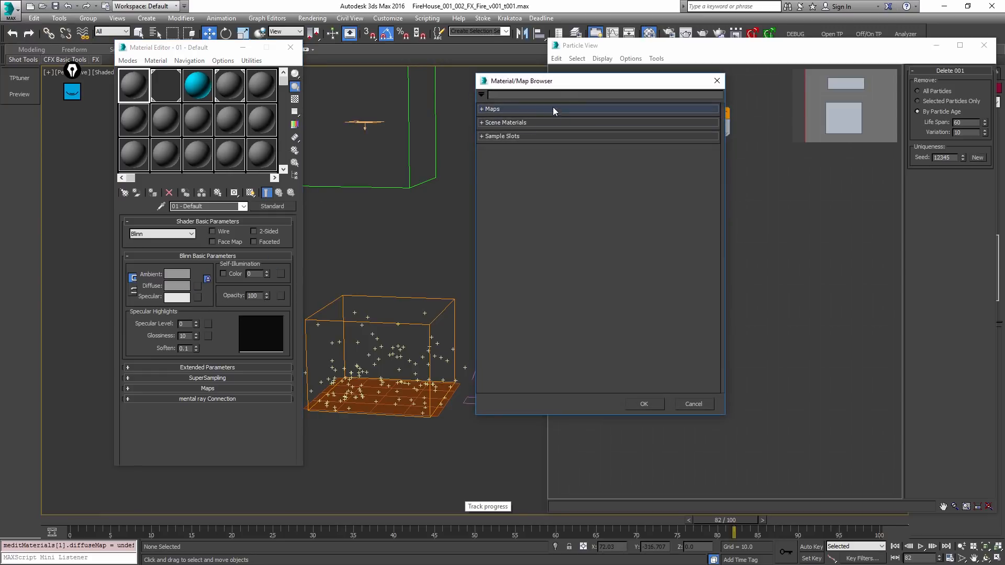
type("mask")
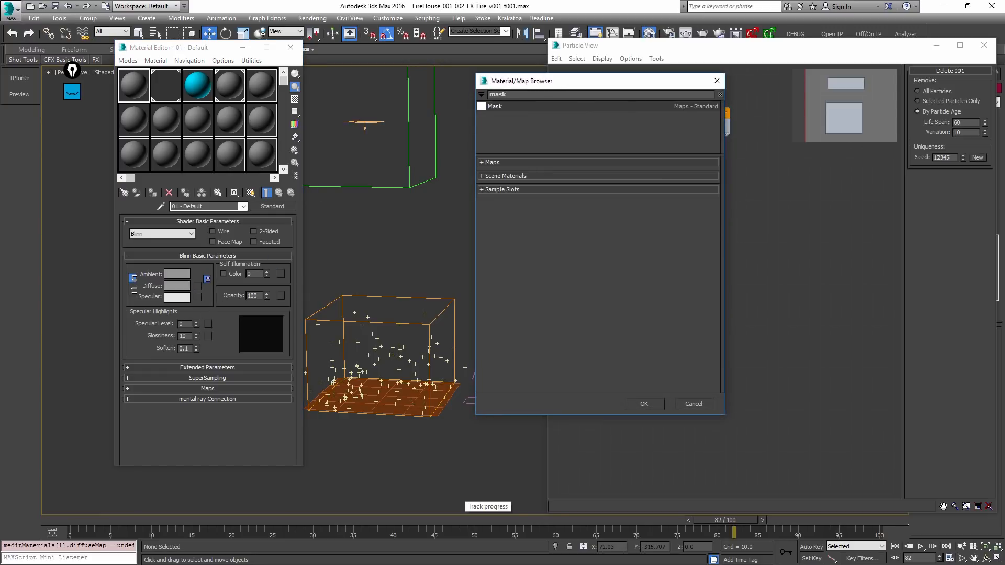
double_click(542, 106)
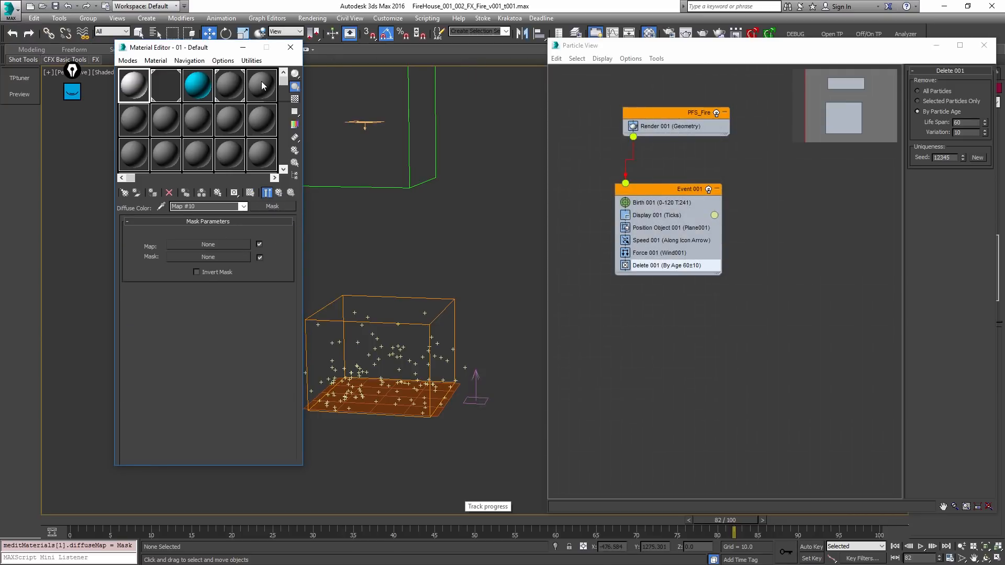
Step: Assign a Gradient Ramp map to the mask slot of the Mask map
left_click(208, 256)
left_click(546, 96)
type("gradi")
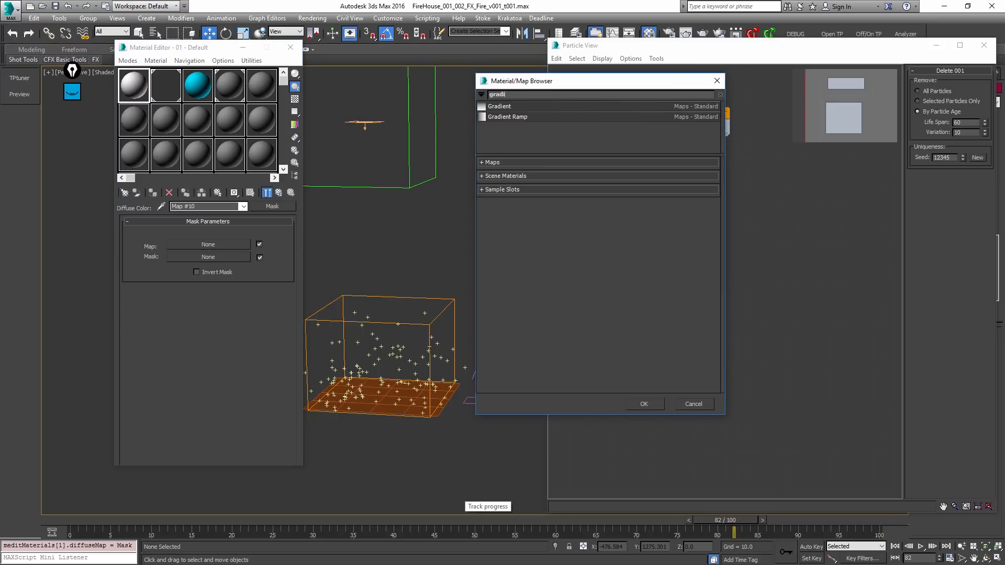
double_click(529, 116)
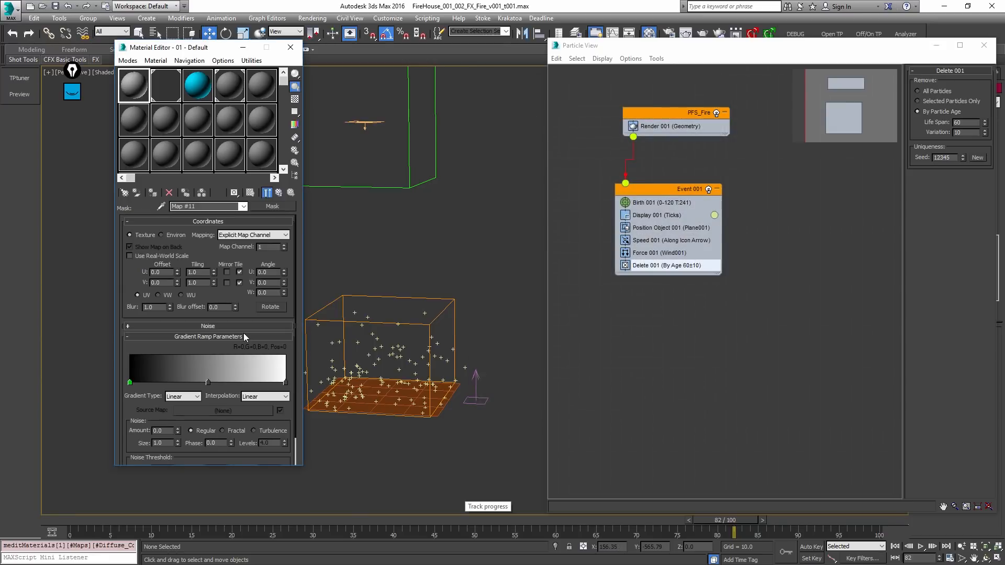
Step: Apply the material to the emitter plane, show the gradient ramp in the viewport and set its gradient type to Radial
middle_click_drag(398, 381, 382, 389, "alt")
left_click(395, 402)
left_click(152, 193)
left_click(250, 192)
left_click(183, 398)
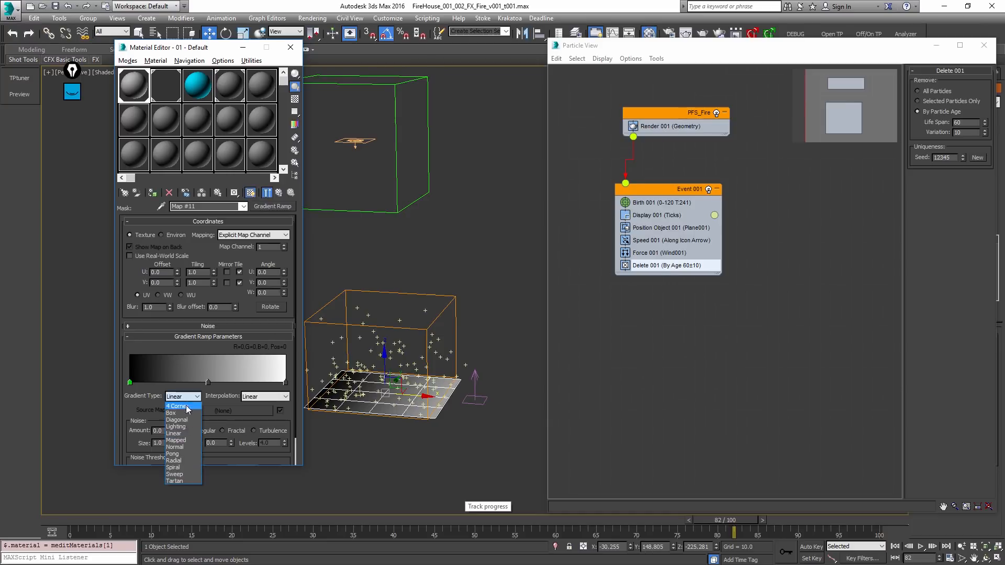
left_click(183, 463)
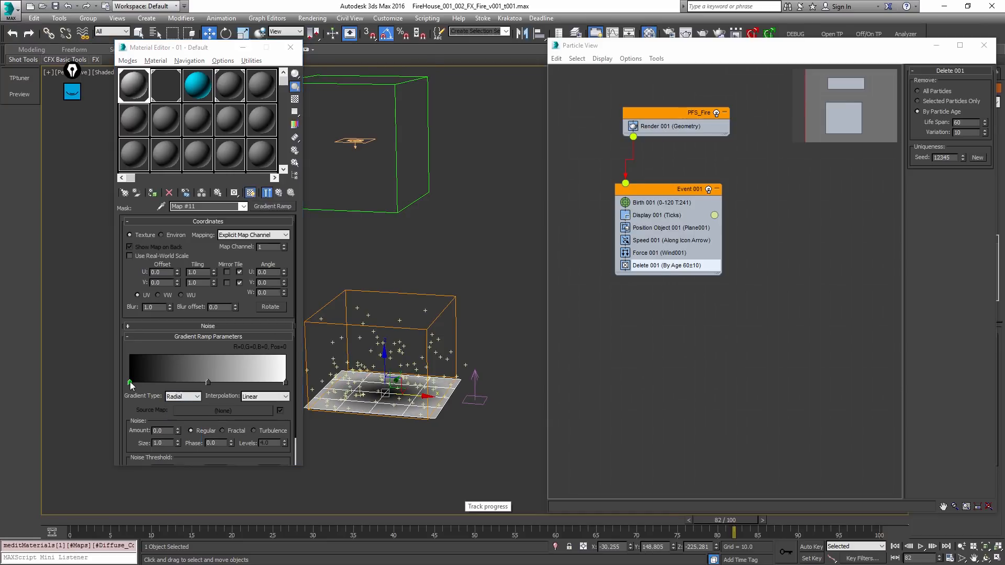
Step: Color the gradient ramp's start white and its end black, and add a black flag at position 67
double_click(129, 383)
left_click(302, 146)
left_click(286, 384)
left_click(286, 383)
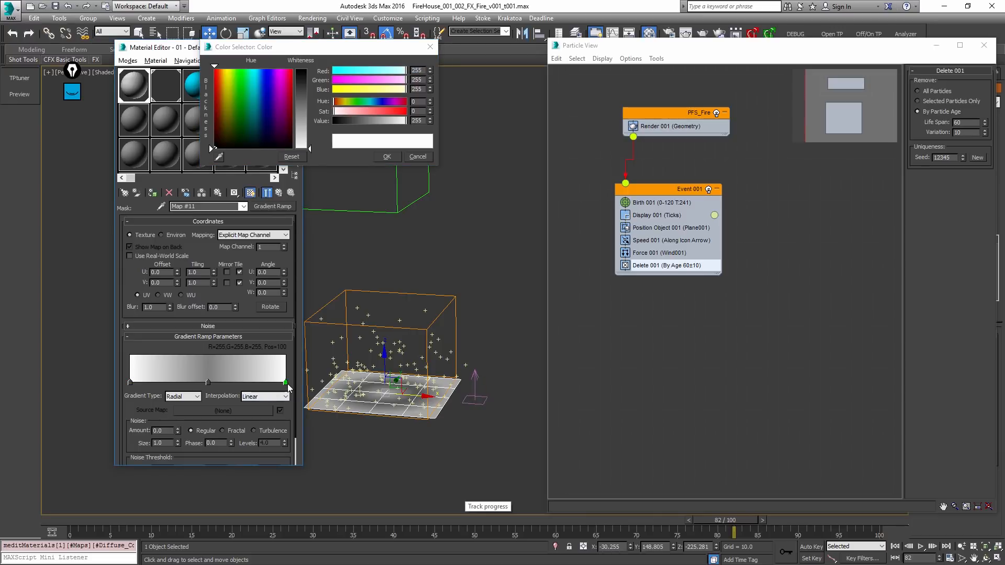
left_click(306, 68)
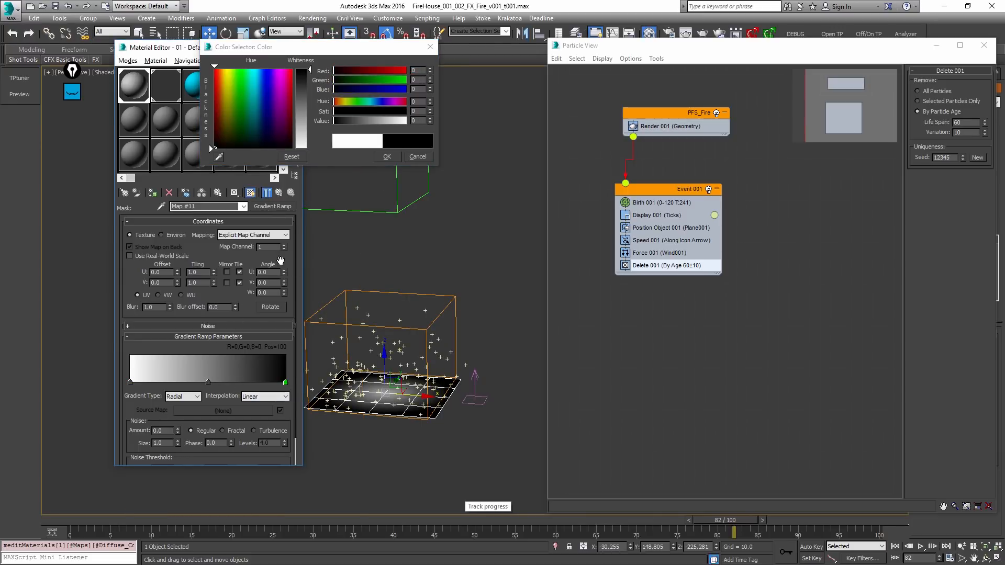
left_click(234, 381)
left_click_drag(313, 105, 312, 68)
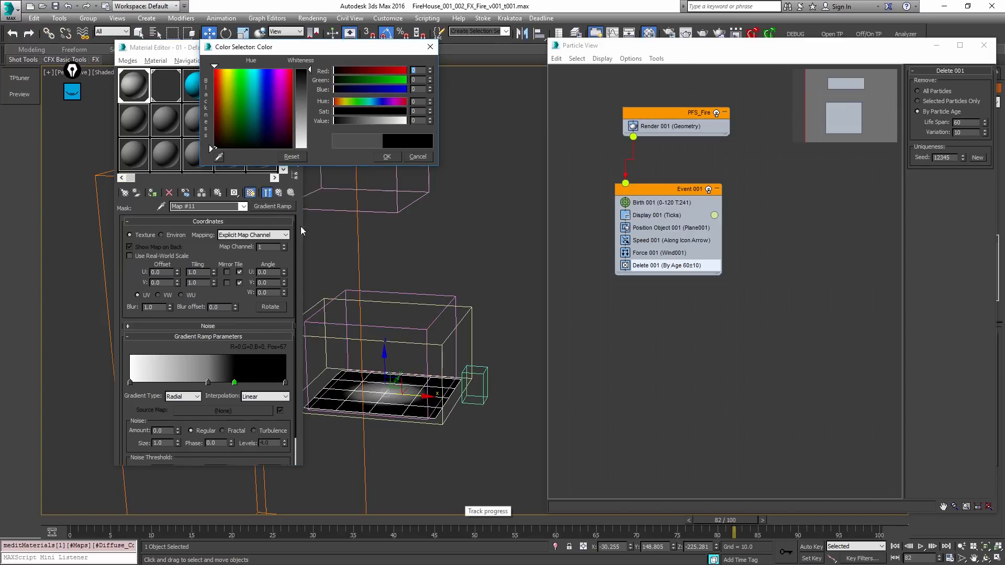
Step: Move the ramp's grey middle flag to position 39 and set the ramp noise amount to 0.38 and size to 1.53
left_click_drag(208, 383, 191, 383)
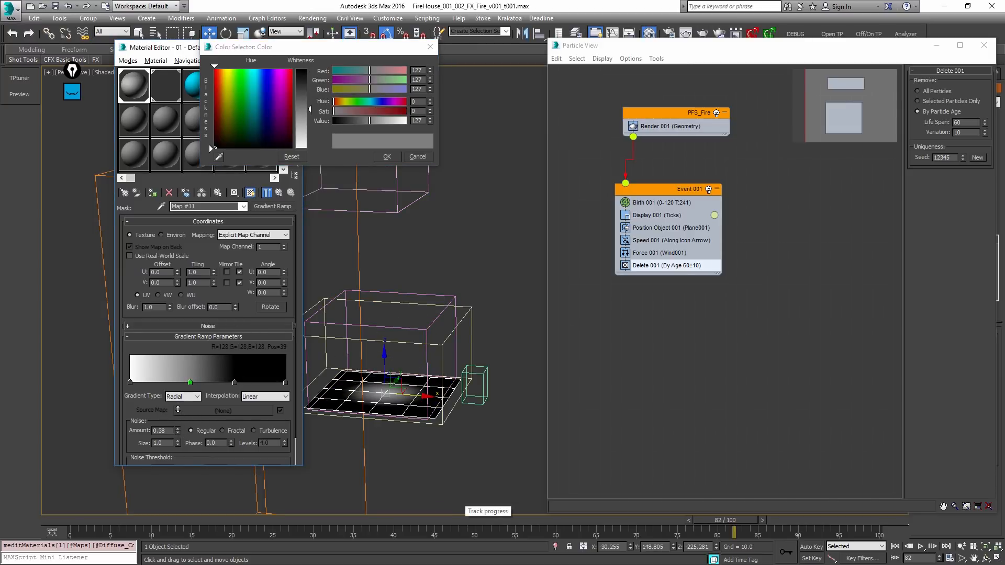
left_click_drag(178, 443, 179, 416)
middle_click_drag(399, 410, 409, 424, "alt")
left_click(379, 159)
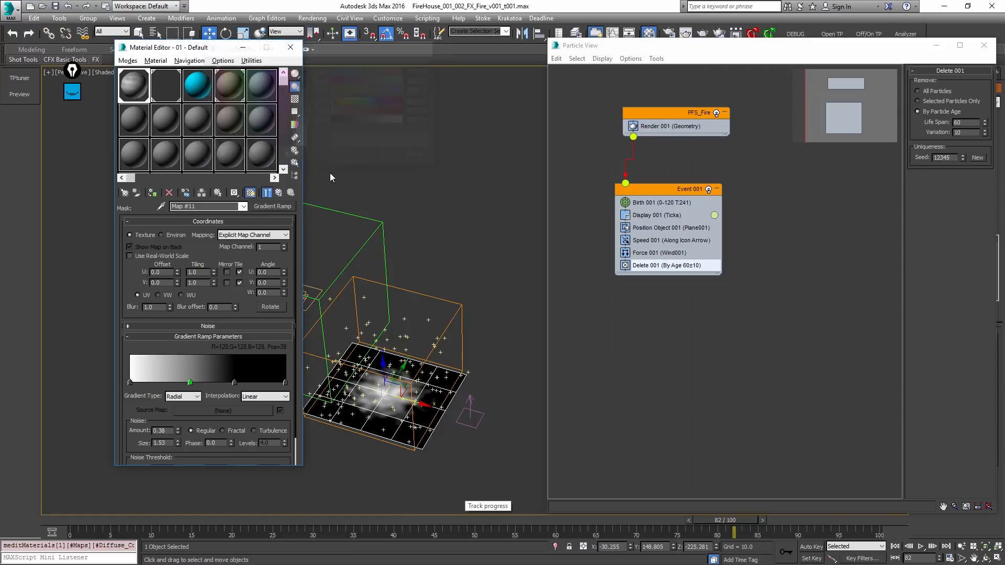
Step: Assign a Noise map to the Mask's map slot and set its coordinate source to Explicit Map Channel
left_click(279, 192)
left_click(234, 243)
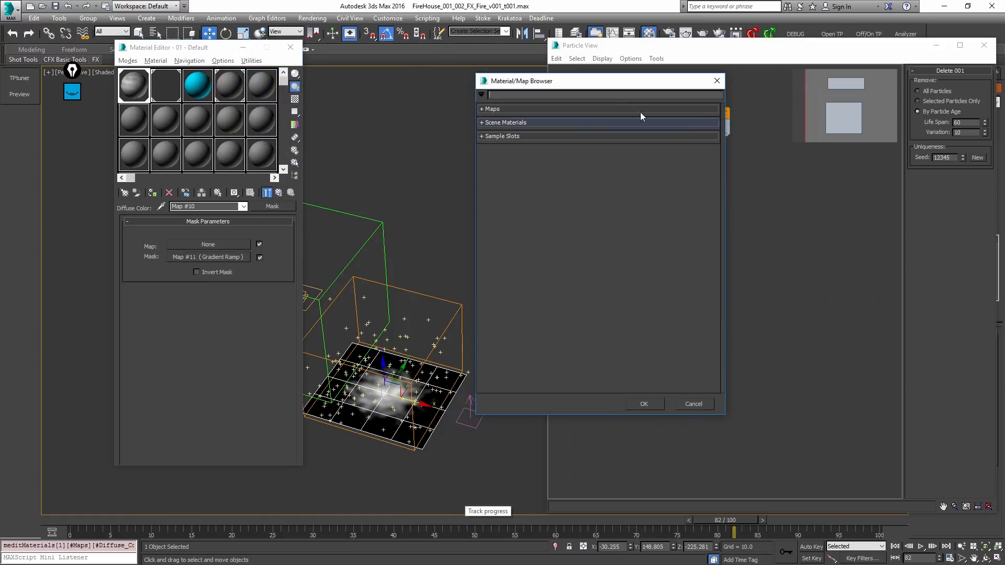
type("noise")
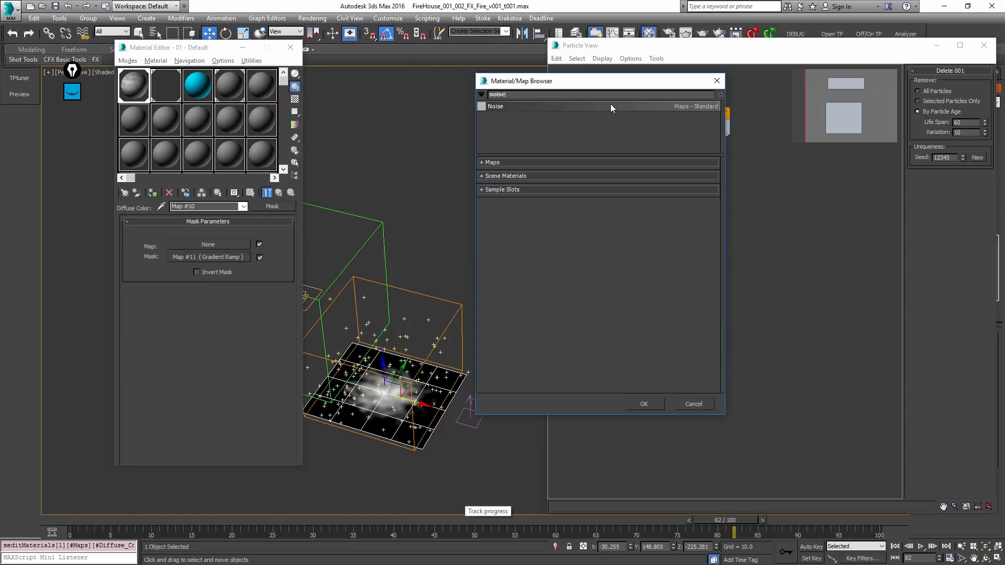
double_click(610, 104)
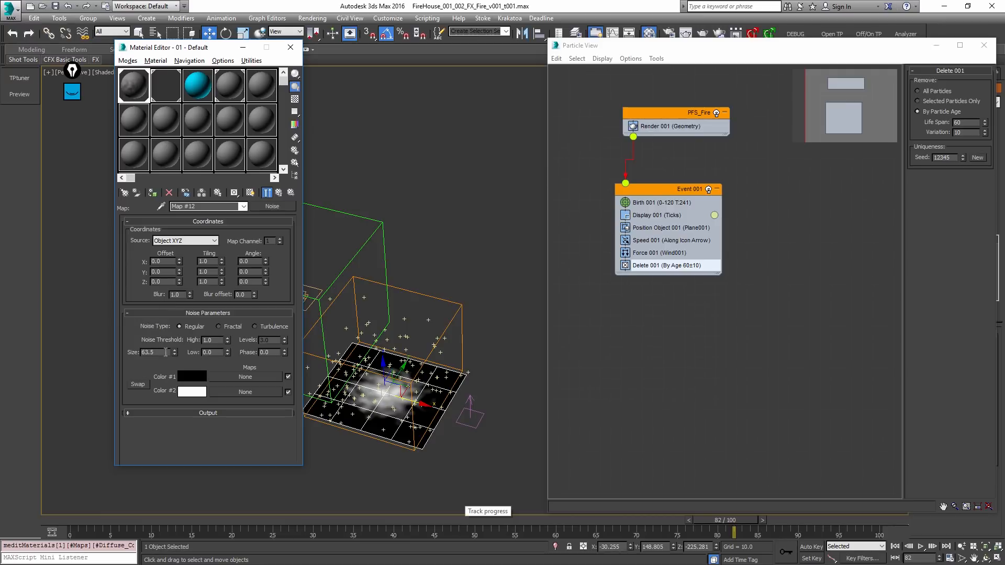
left_click(194, 242)
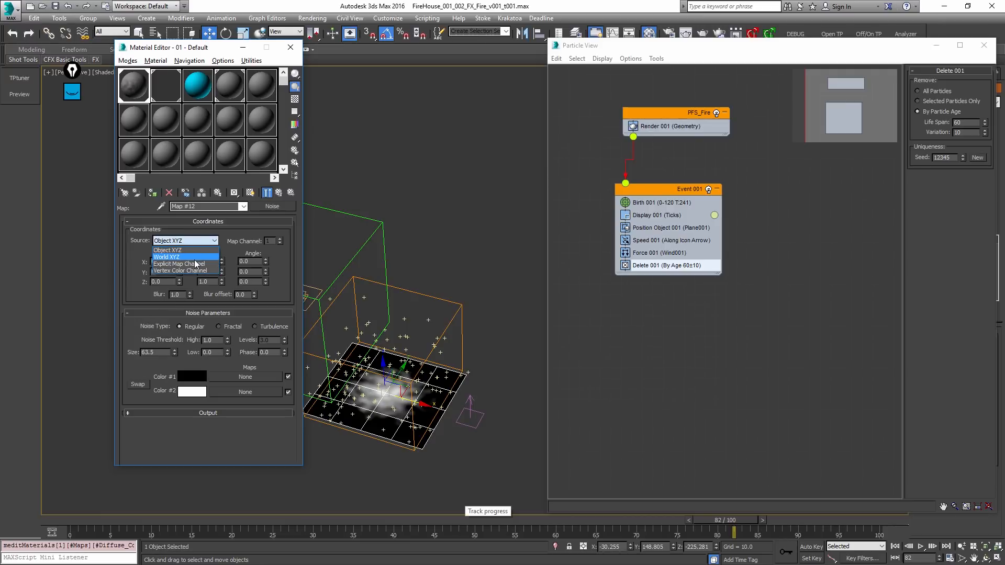
left_click(198, 264)
Step: Show the Noise map on the plane in the viewport and set its size to 0.08
right_click(174, 354)
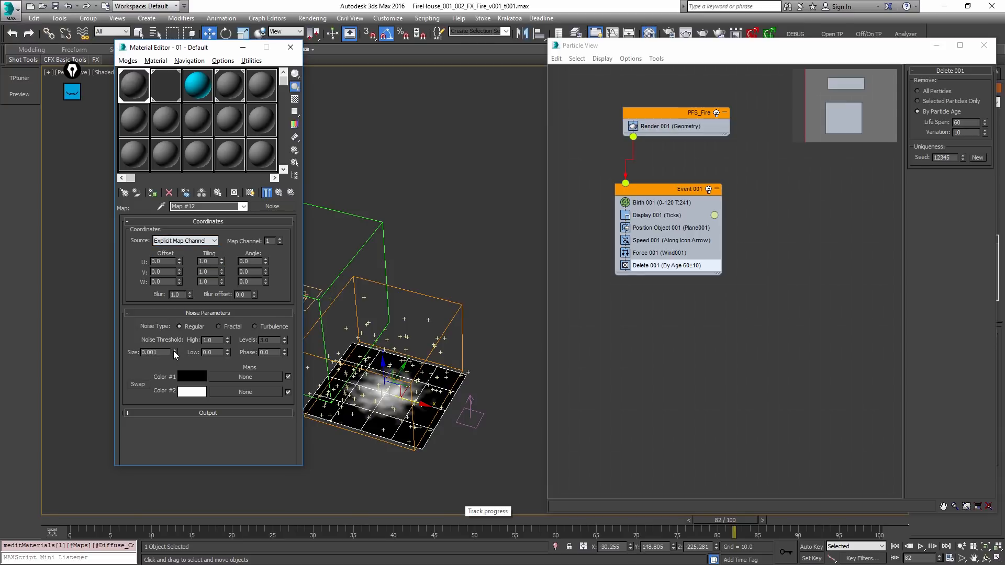
left_click(250, 193)
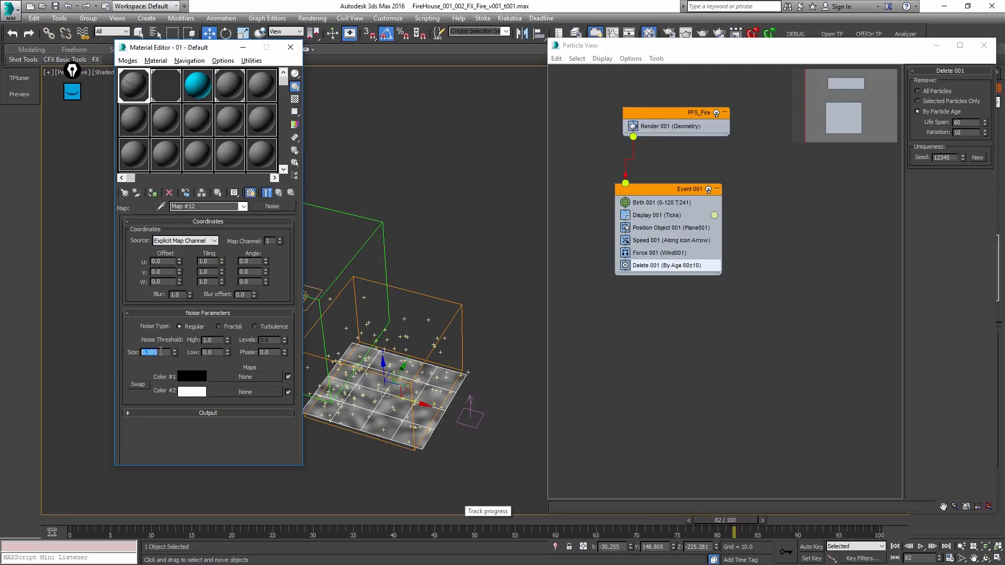
left_click(166, 352)
type(".08")
key("Return")
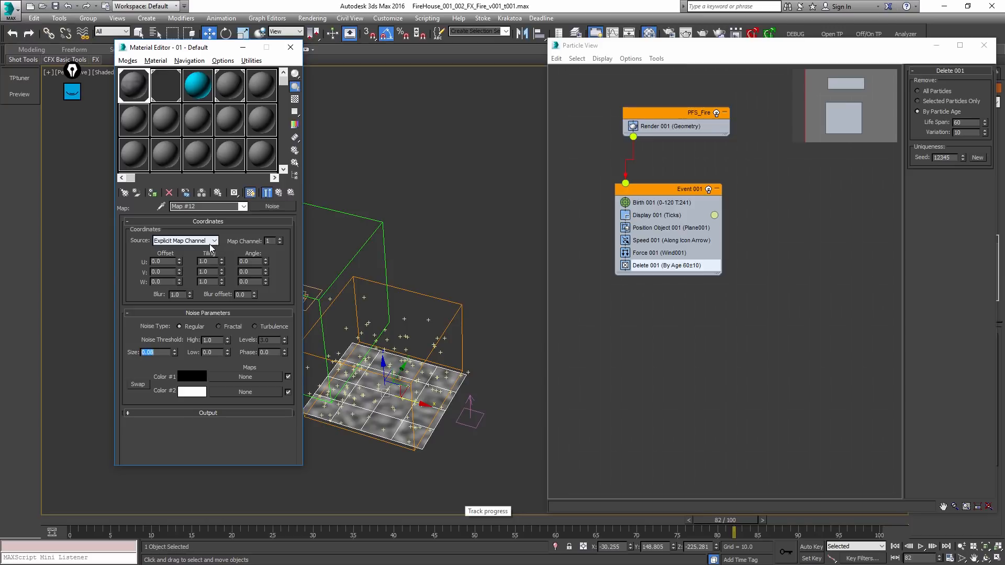
Step: Set the Noise map's type to Fractal, its high threshold to 0.566 and its low threshold to 0.51
mouse_move(227, 352)
left_mouse_down()
mouse_move(228, 309)
mouse_move(227, 361)
mouse_move(229, 350)
left_mouse_up()
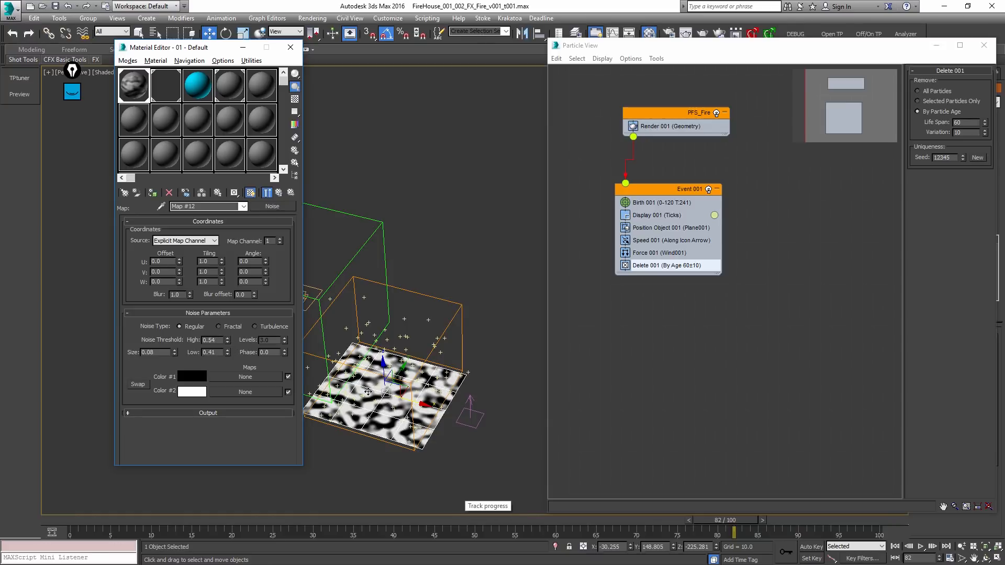
left_click(233, 325)
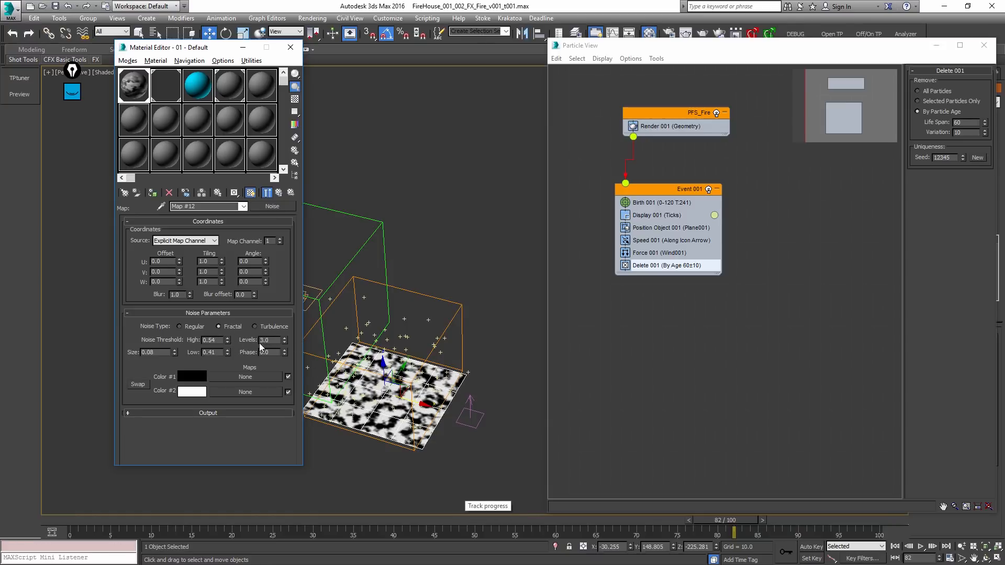
left_click_drag(228, 353, 229, 329)
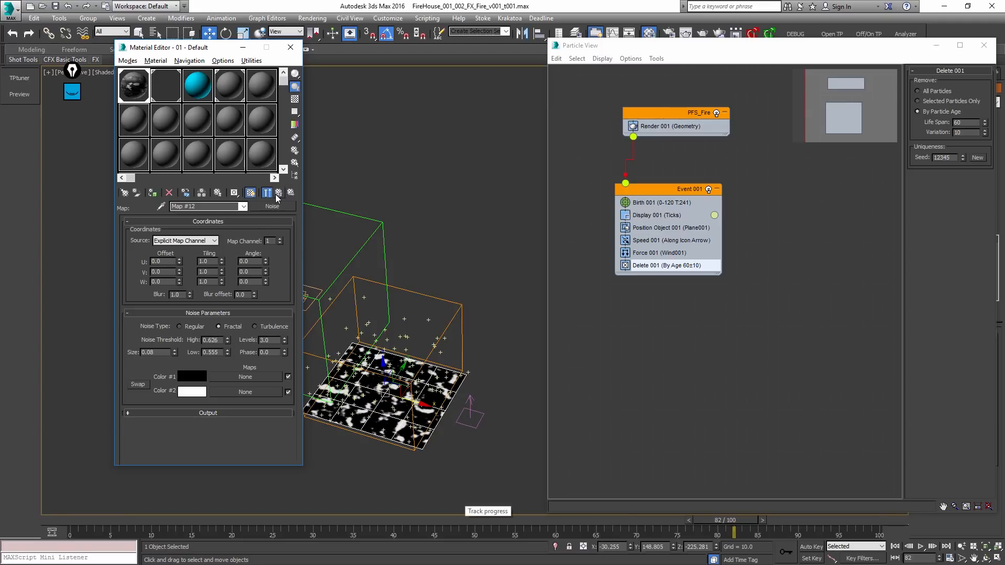
middle_click_drag(386, 399, 414, 376)
scroll(413, 376, "up", 3)
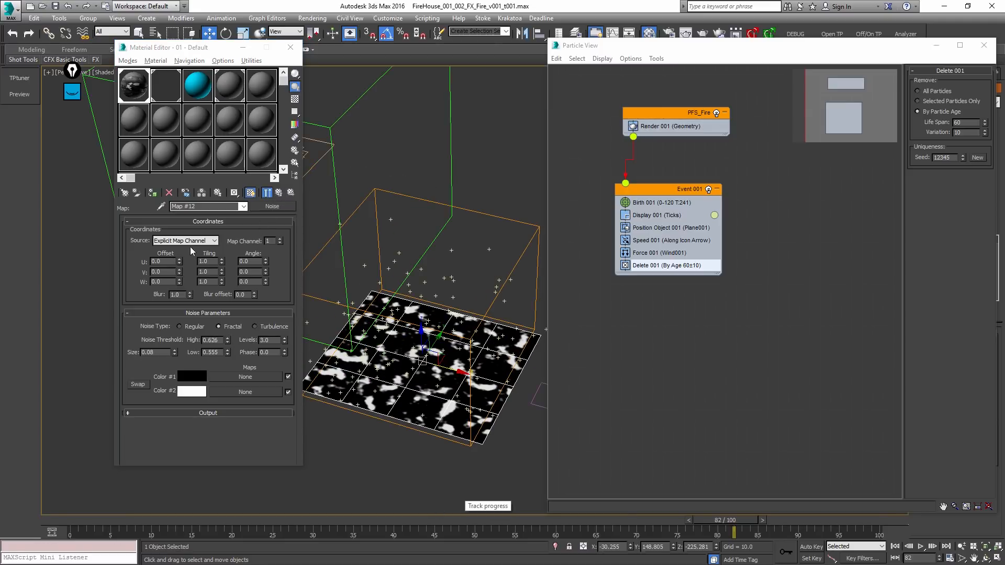
left_click_drag(227, 342, 229, 356)
Step: Preview the combined Mask map on the plane in the viewport, and close the Material Editor
left_click(267, 193)
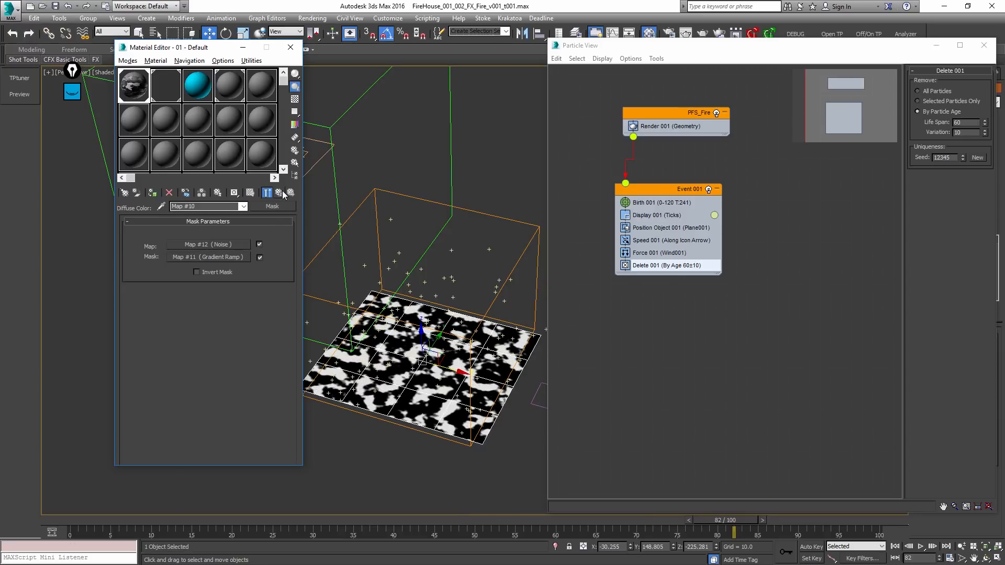
left_click(249, 194)
mouse_move(390, 345)
middle_mouse_down("alt")
mouse_move(393, 379)
mouse_move(384, 324)
mouse_move(476, 343)
middle_mouse_up("alt")
left_click(250, 193)
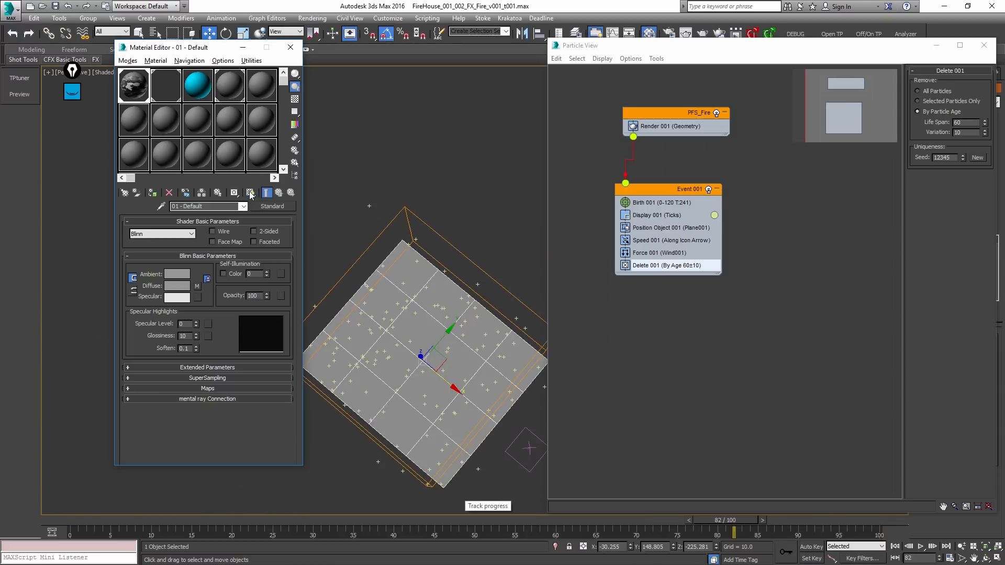
left_click(291, 47)
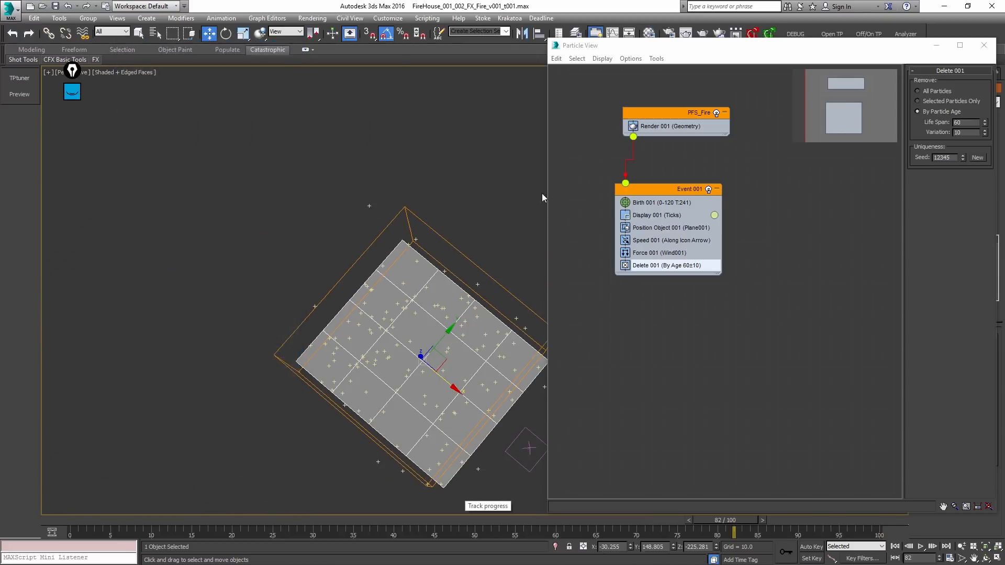
Step: Enable Density By Material with Grayscale on the Position Object operator, keeping its location on Surface
left_click(670, 228)
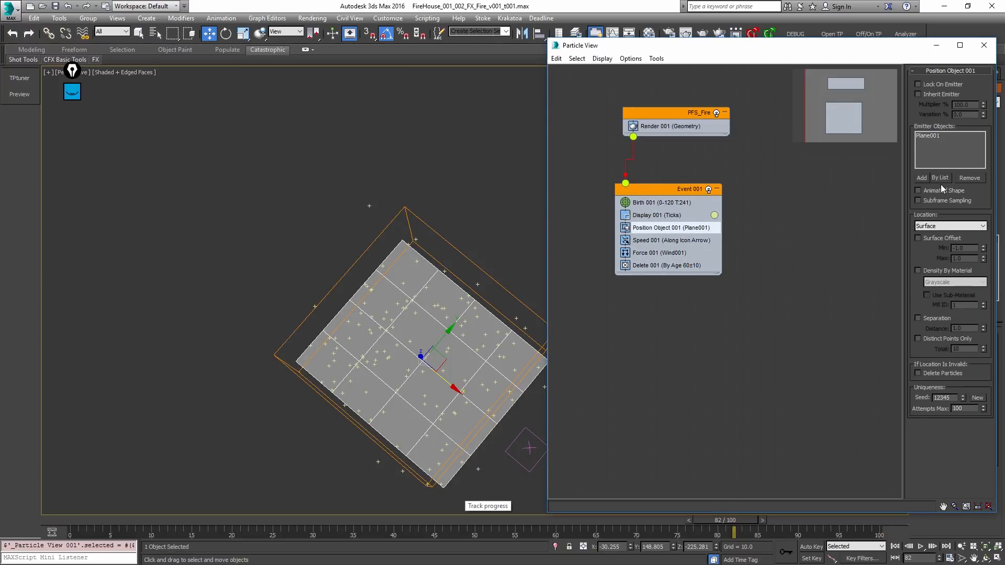
left_click(948, 229)
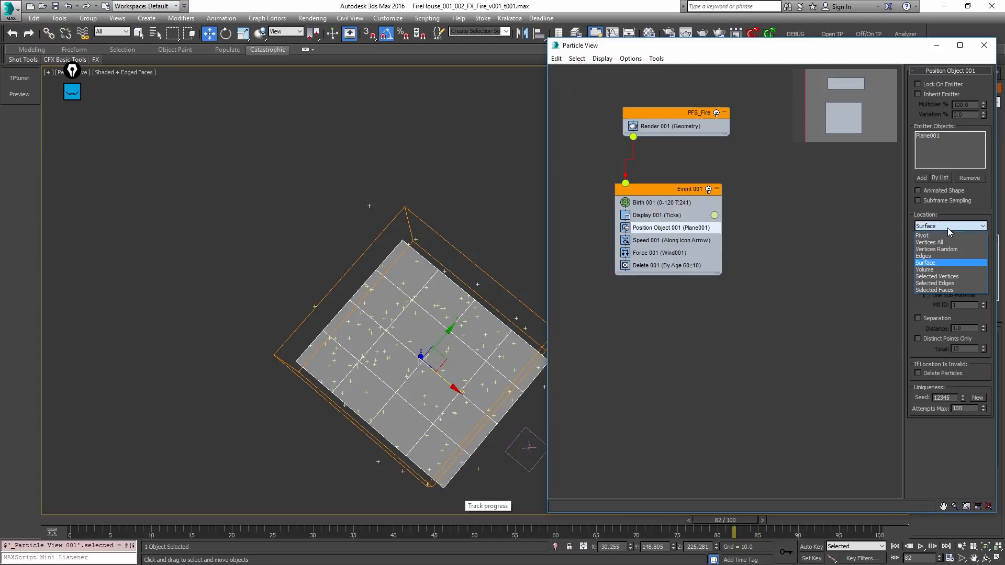
left_click(948, 228)
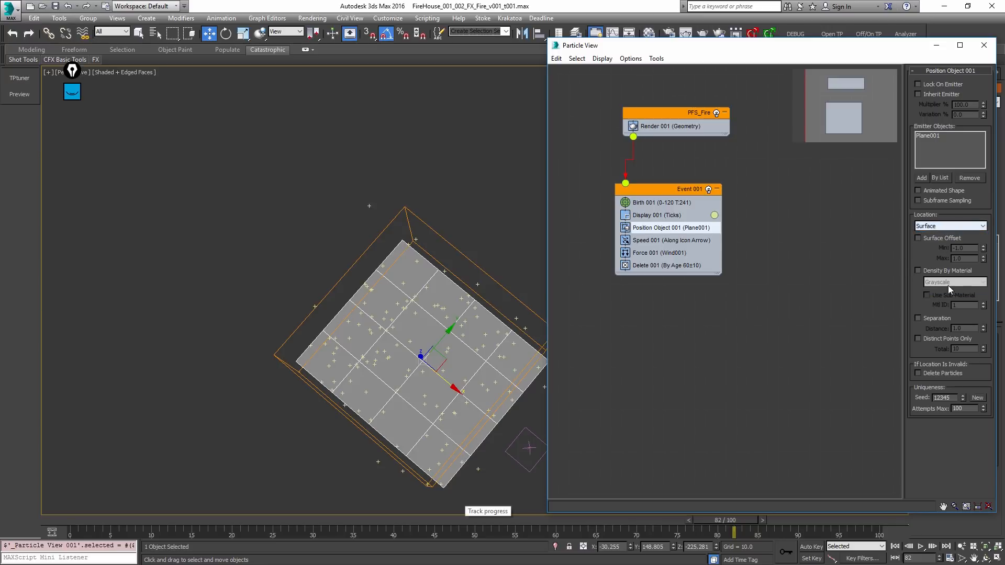
left_click(949, 271)
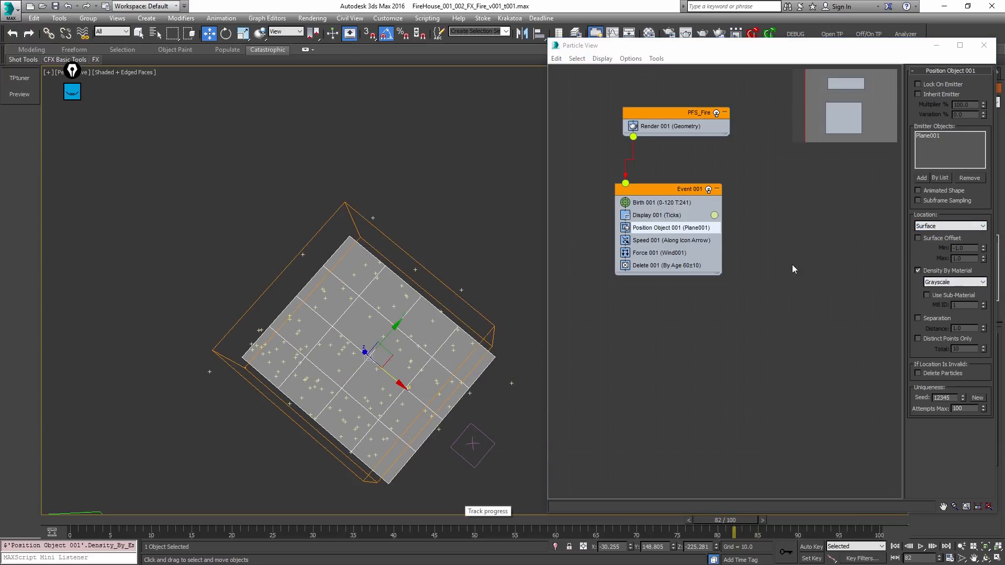
middle_click_drag(359, 321, 386, 294, "alt")
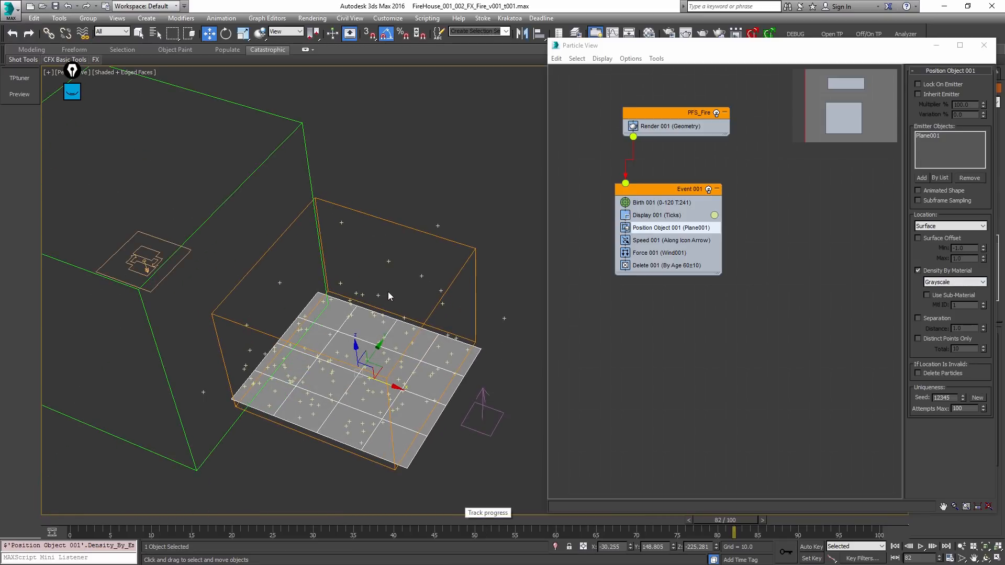
Step: Try Animated Shape on the Position Object operator with Subframe Sampling off, and play the particles
left_click(940, 191)
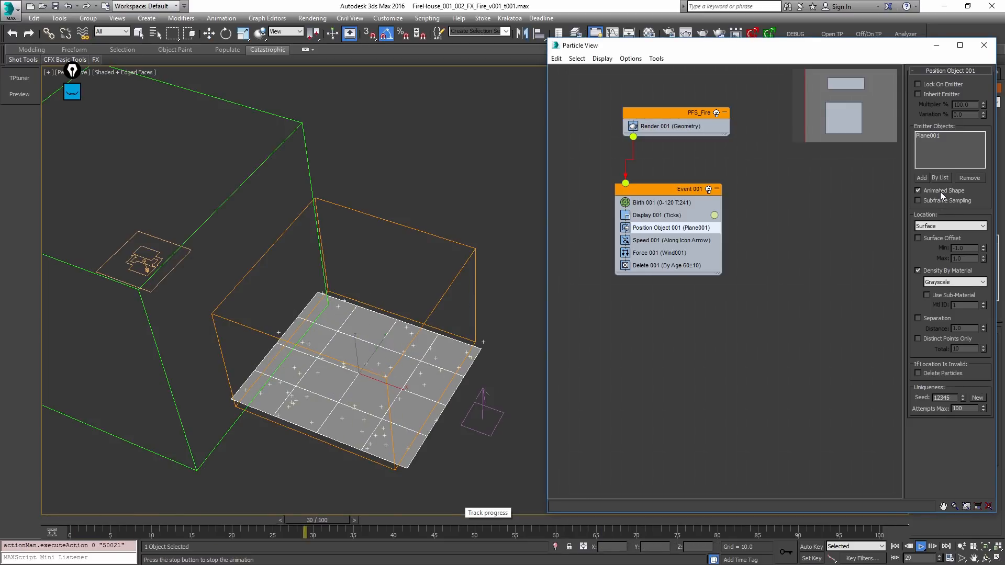
key("period")
left_click(312, 297)
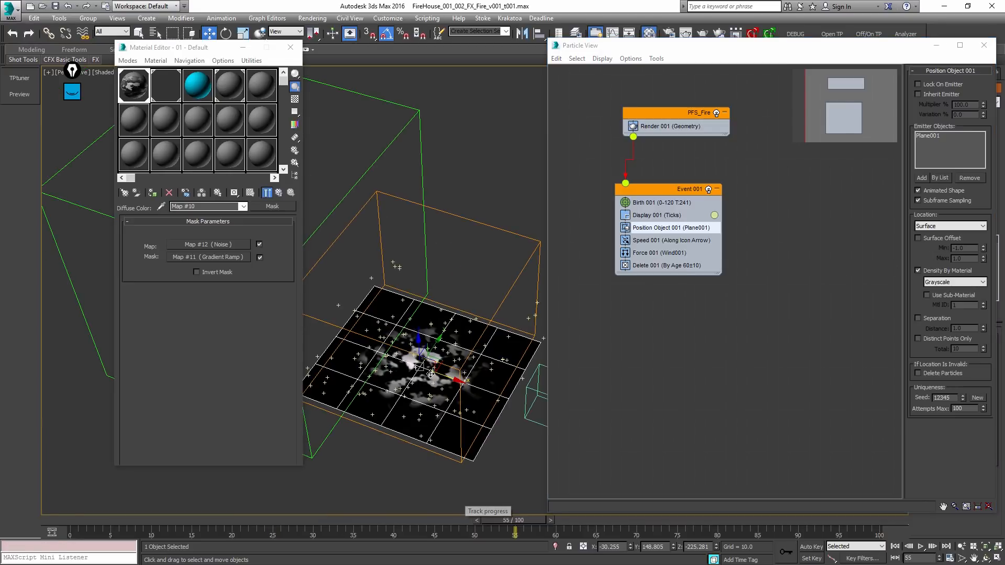
left_click(950, 199)
key("slash")
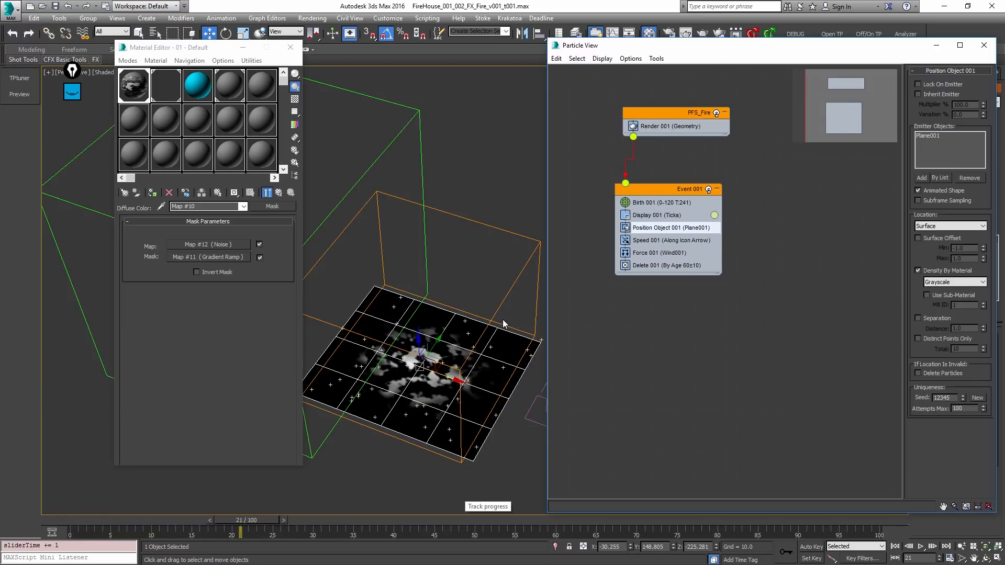
Step: Set the Birth operator's emission rate to 1000
left_click(661, 202)
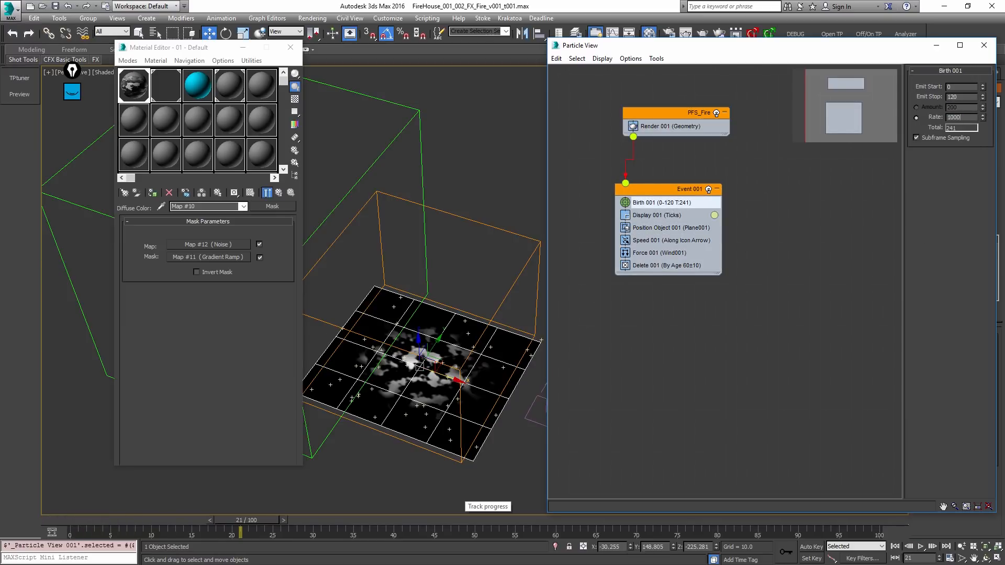
key("Return")
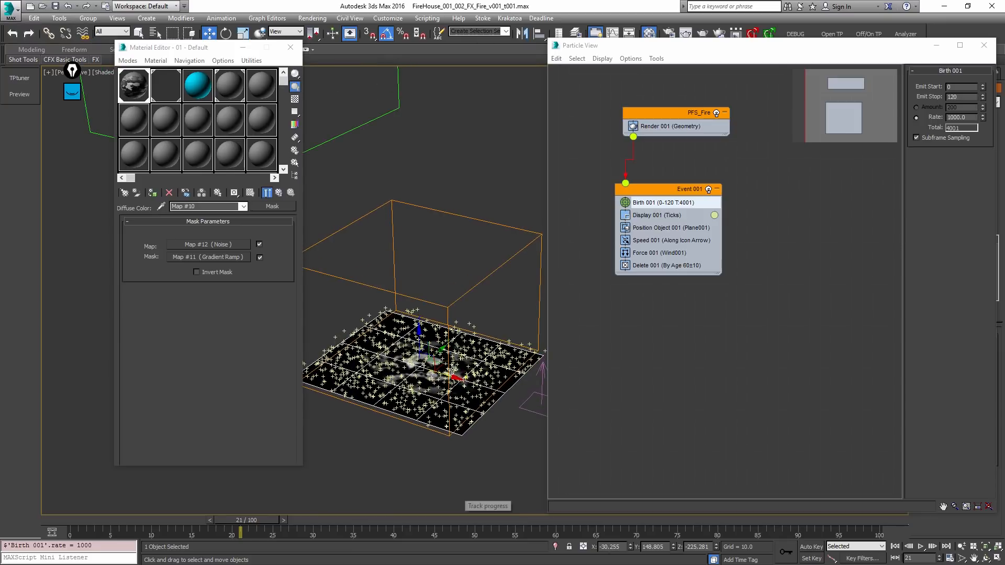
left_click(680, 228)
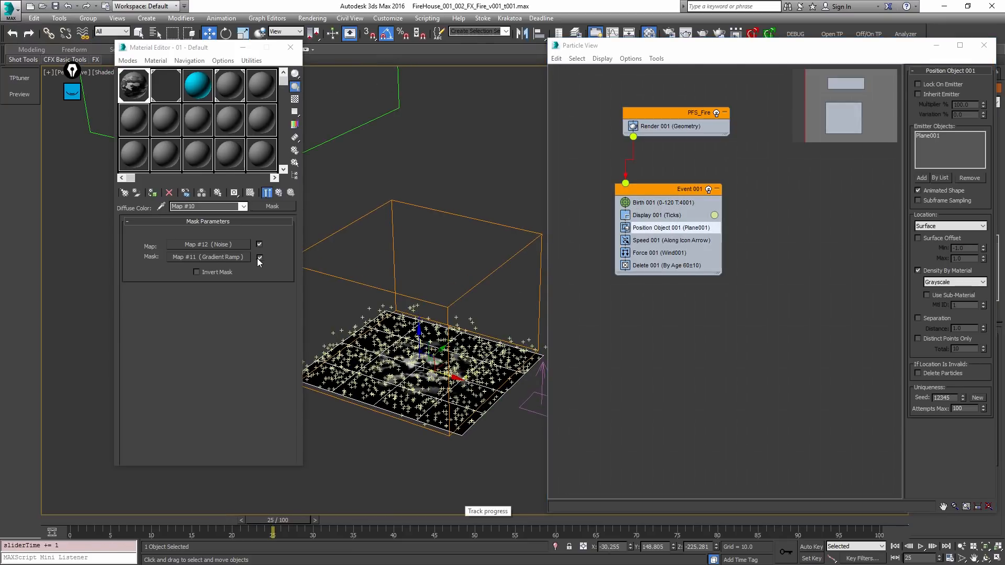
Step: Swap the Mask's Noise and Gradient Ramp maps, disable the noise in the mask slot, and play the particles
left_click(259, 244)
left_click_drag(237, 239, 209, 255)
left_click(188, 287)
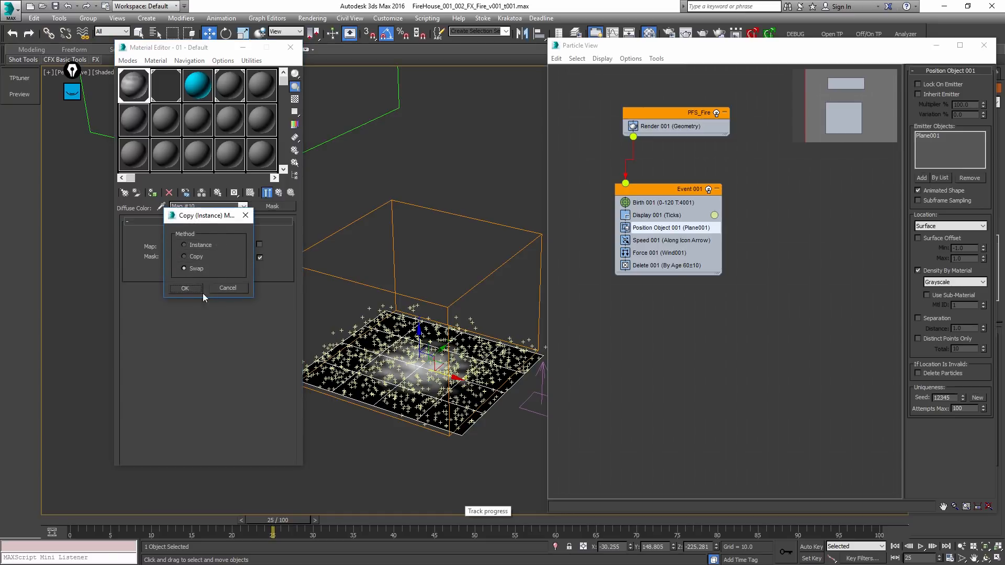
left_click(260, 244)
left_click(260, 258)
key("period")
key("period")
key("period")
mouse_move(446, 331)
middle_mouse_down("alt")
mouse_move(452, 384)
mouse_move(433, 321)
middle_mouse_up("alt")
key("slash")
key("slash")
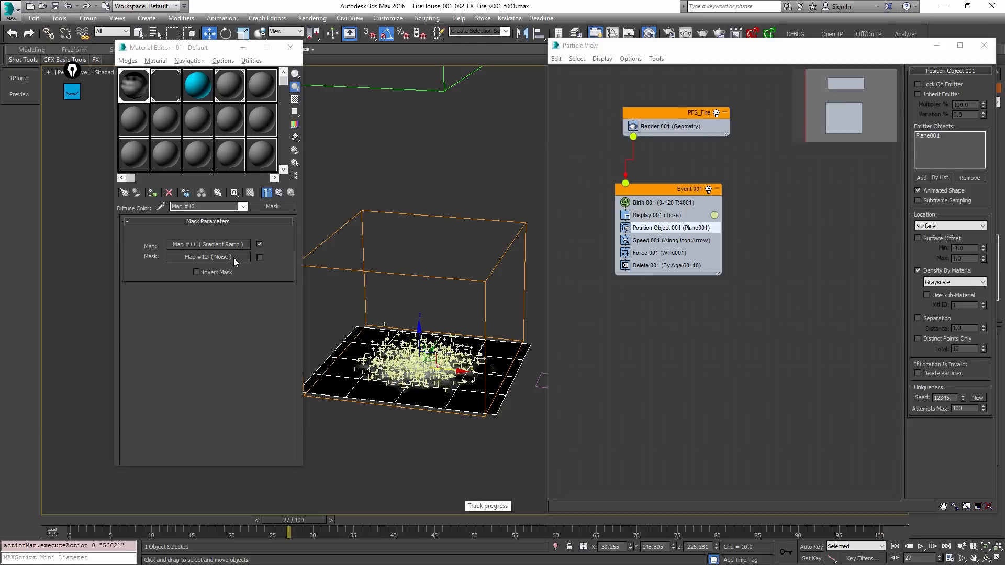
Step: Move the Gradient Ramp from the Mask's map slot into the Noise map's Color #2 slot, and enable the noise mask
right_click(234, 242)
left_click(243, 245)
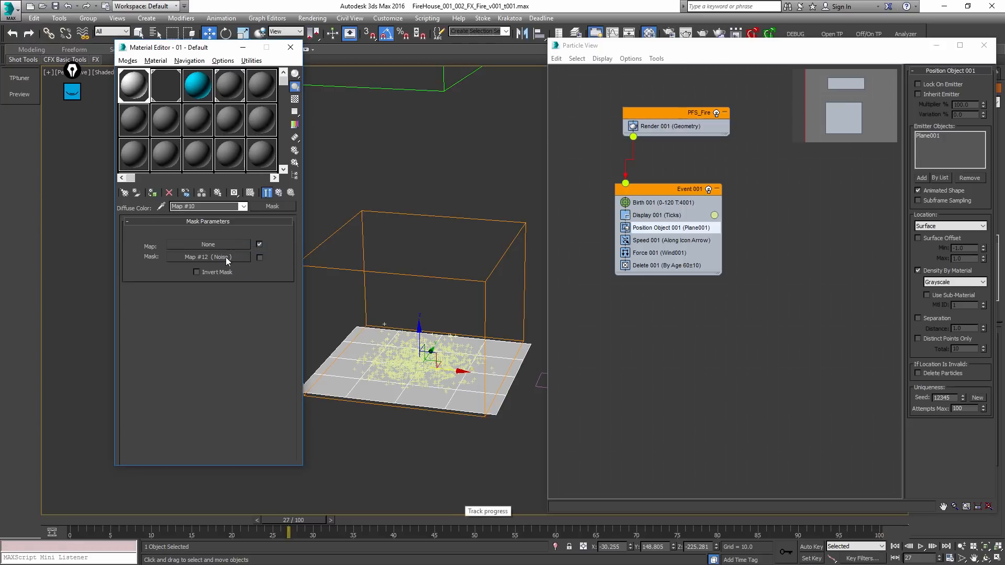
left_click(230, 257)
right_click(227, 393)
left_click(248, 400)
left_click(278, 193)
left_click(258, 258)
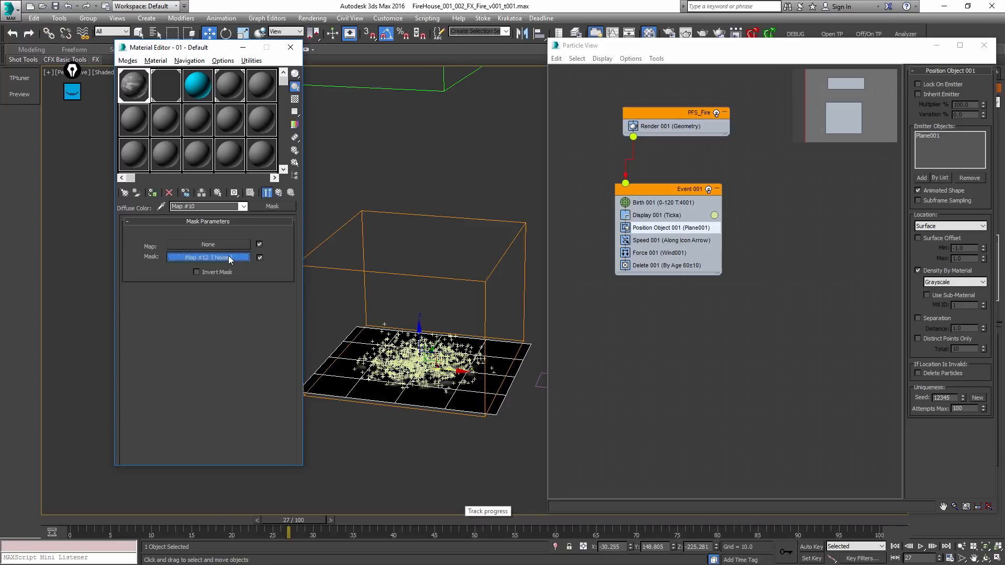
Step: Replace the Mask in the material's diffuse slot with a pasted copy of its Noise map
left_click(228, 256)
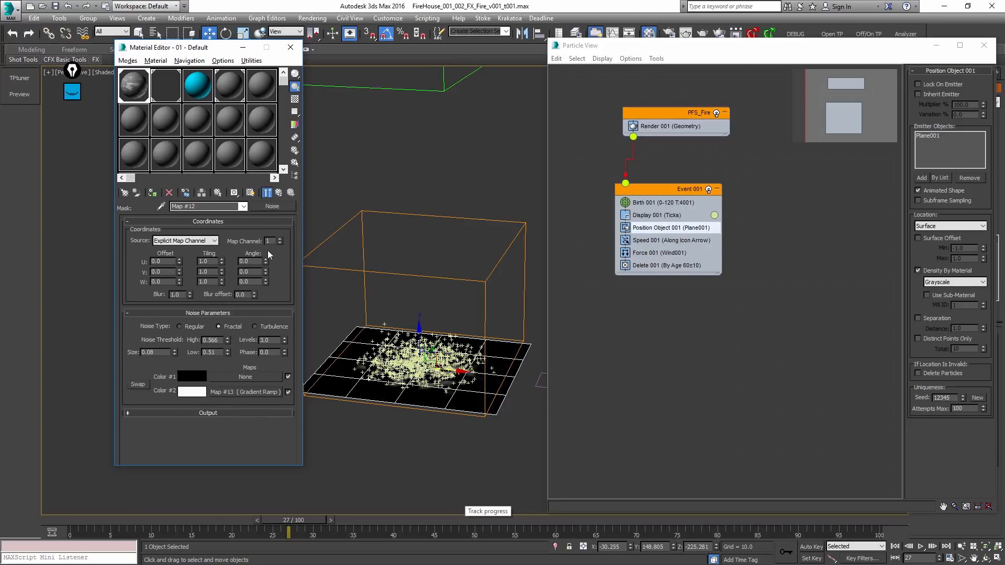
left_click(279, 193)
right_click(232, 257)
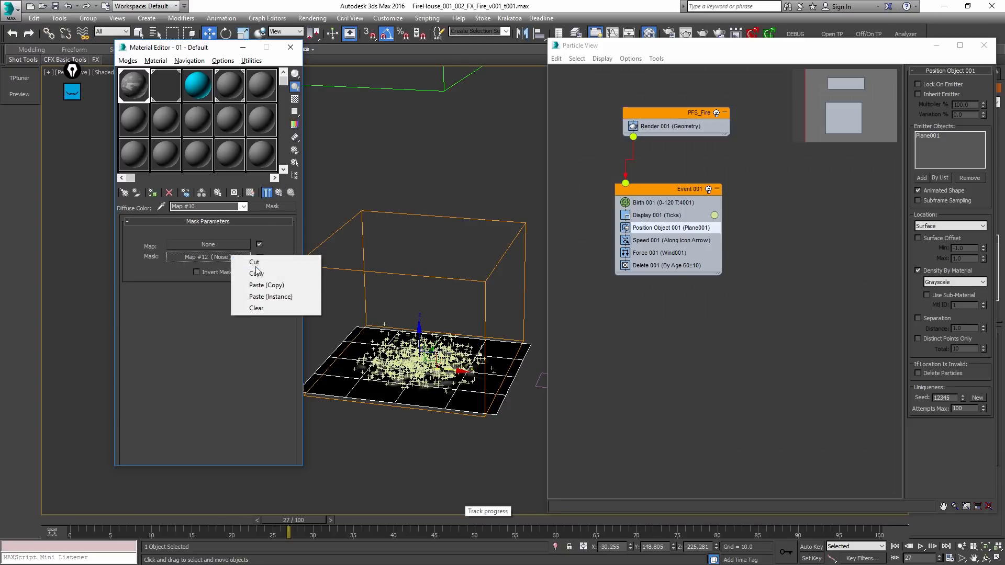
left_click(277, 197)
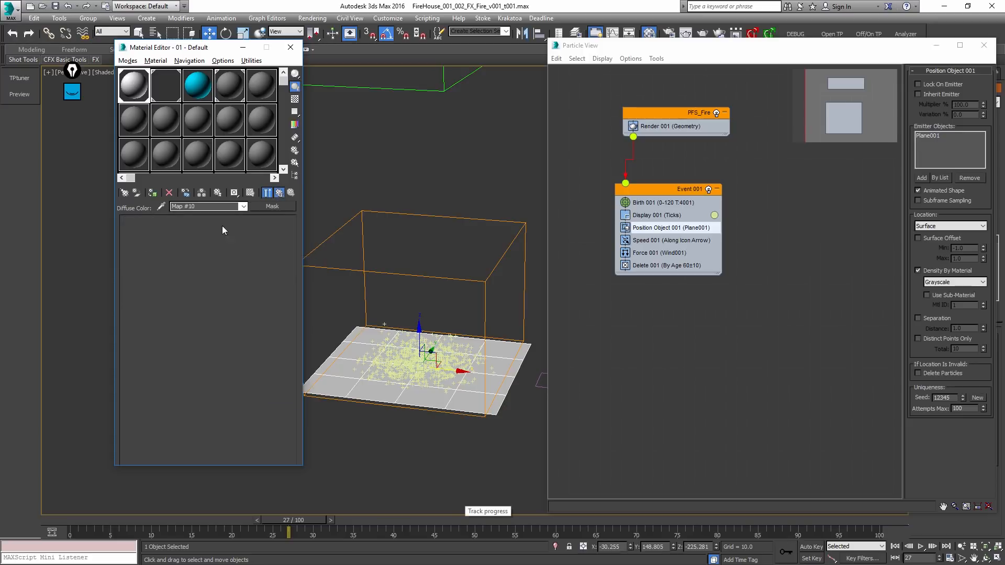
right_click(198, 287)
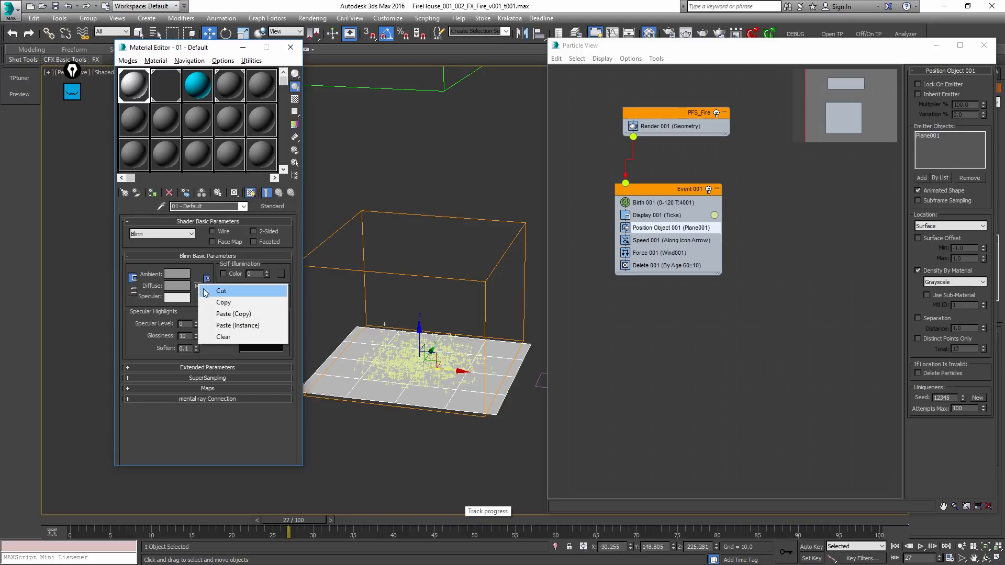
left_click(230, 313)
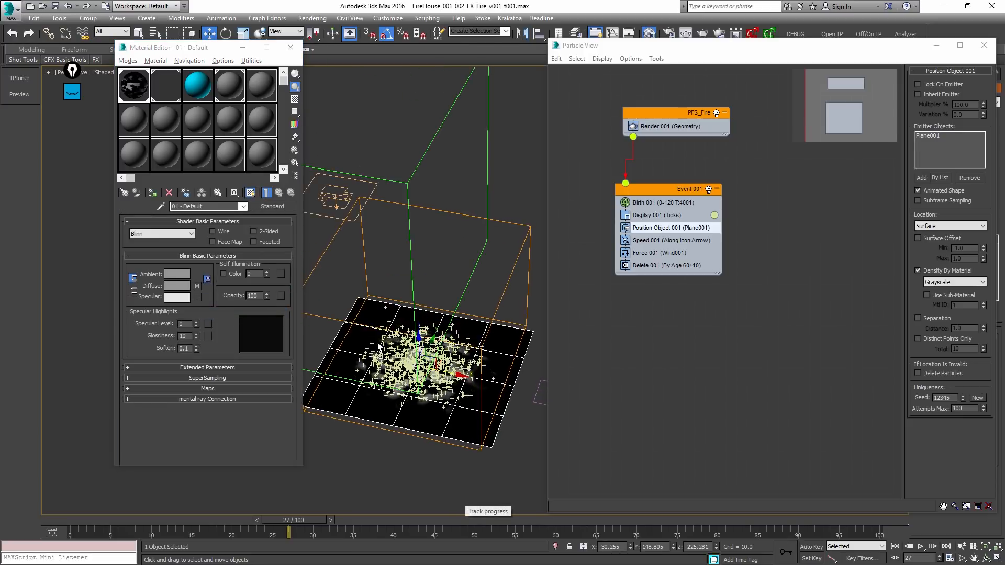
Step: Examine the diffuse Noise map's settings and compare its pattern with the particle distribution on the plane
left_click(197, 286)
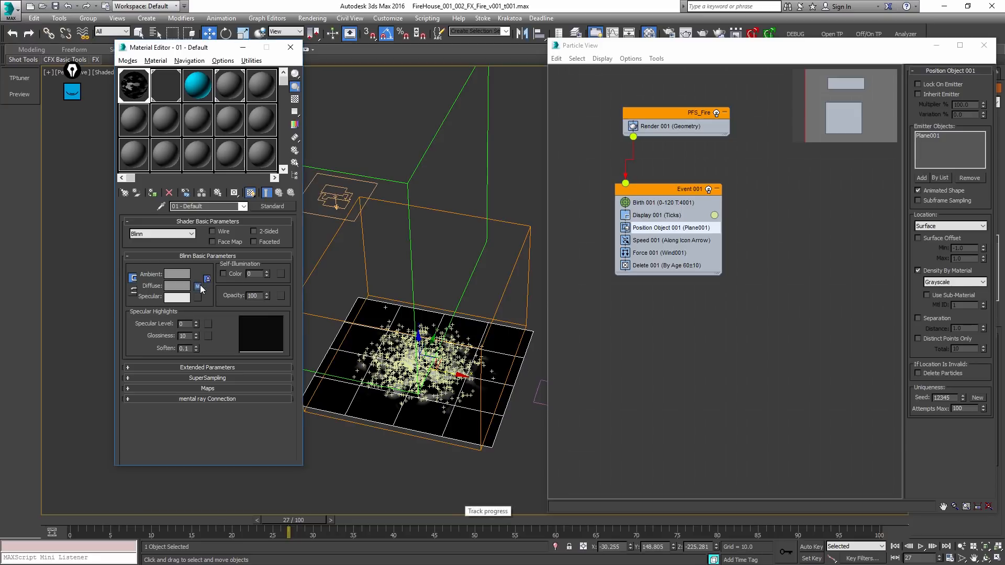
left_click(279, 194)
middle_click_drag(344, 210, 389, 237, "alt")
left_click(197, 286)
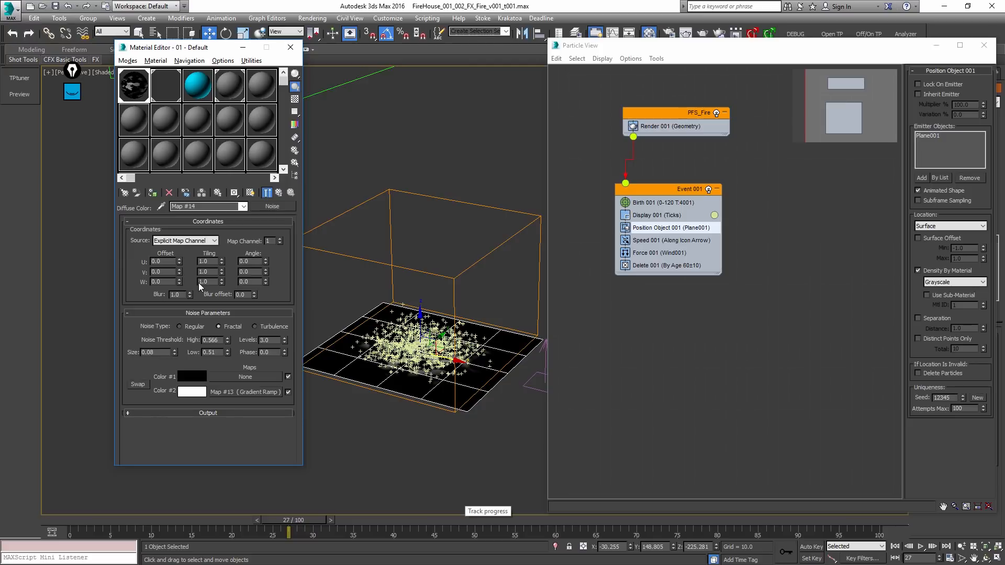
left_click(279, 194)
mouse_move(411, 332)
middle_mouse_down("alt")
mouse_move(424, 326)
mouse_move(433, 377)
mouse_move(418, 343)
middle_mouse_up("alt")
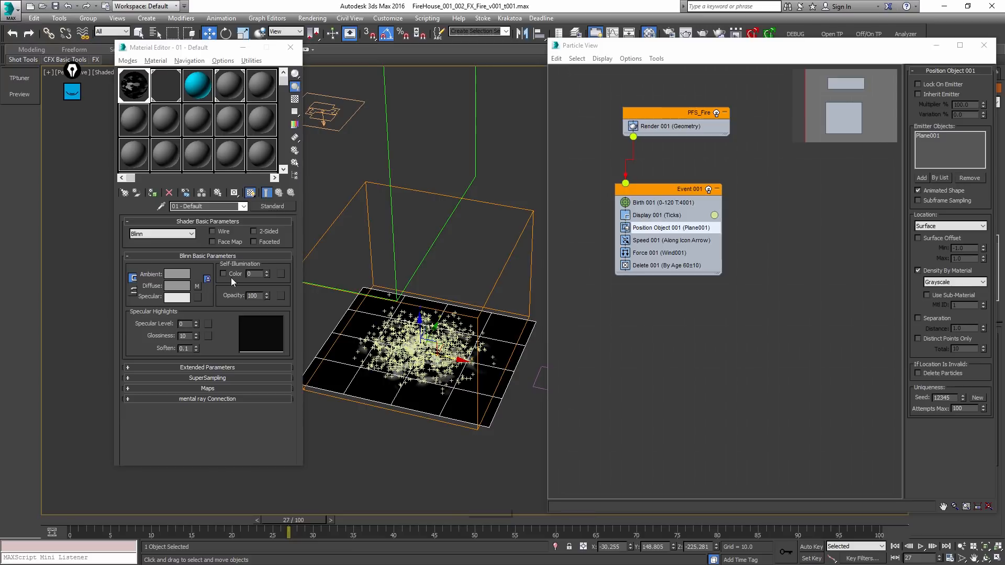
left_click(197, 286)
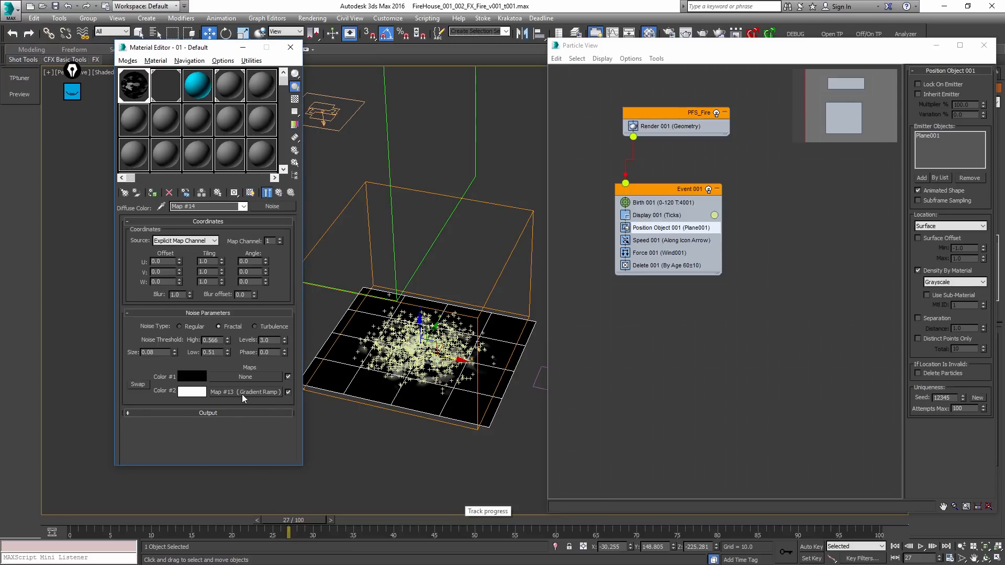
middle_click_drag(421, 348, 464, 331, "alt")
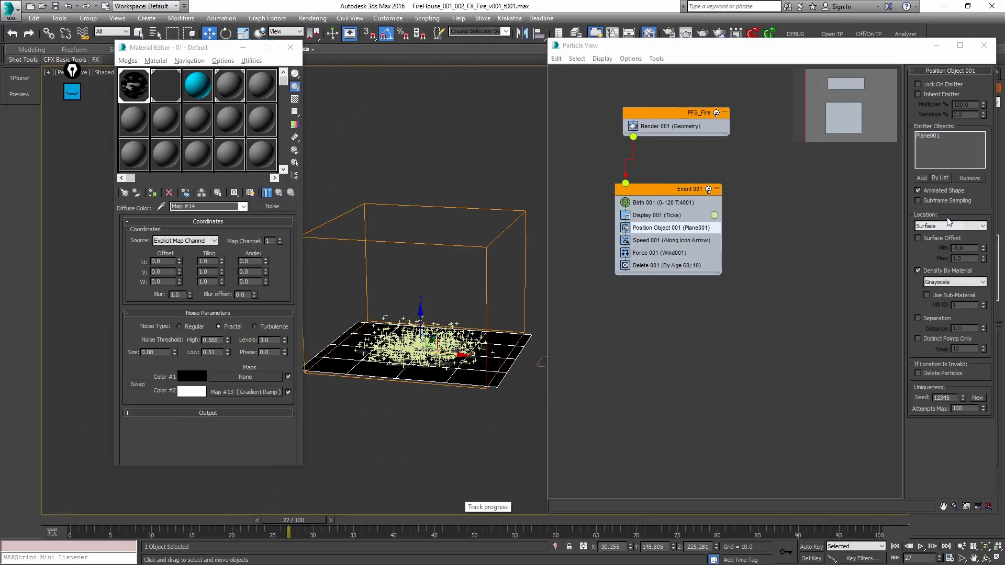
Step: Turn off Animated Shape and enable Delete Particles for invalid locations on Position Object, and replay the animation from the start
left_click(948, 192)
key("/")
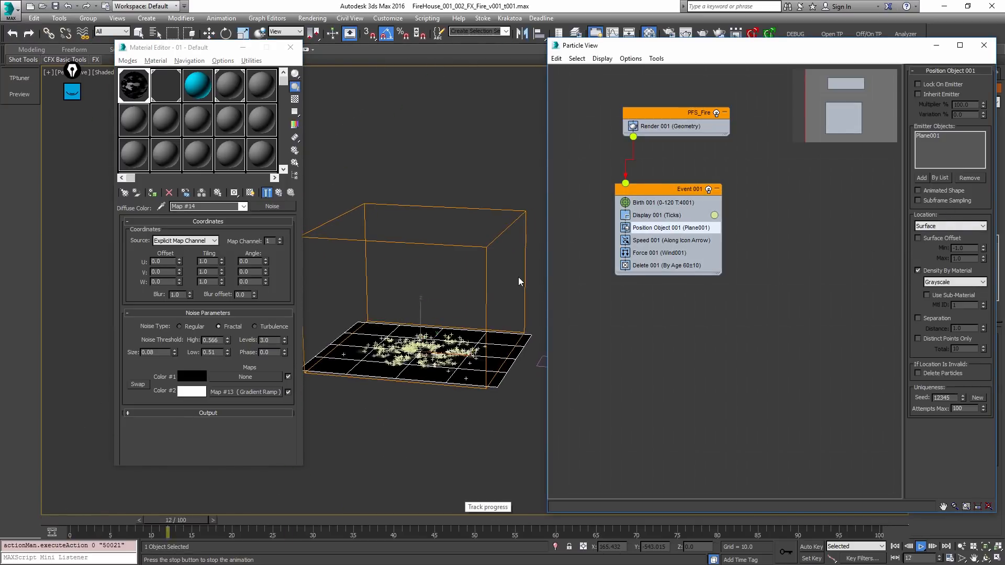
left_click(941, 375)
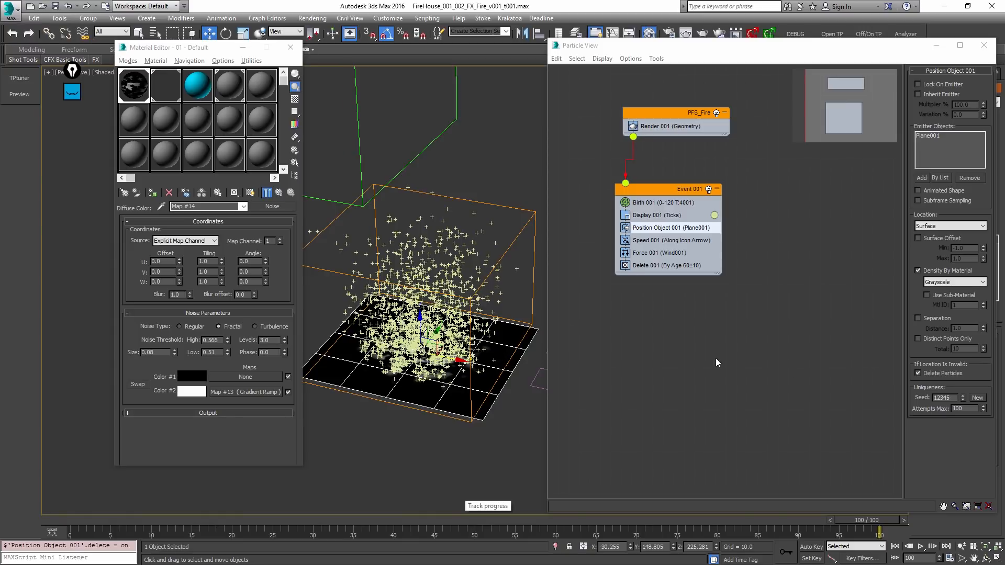
key("Home")
key("slash")
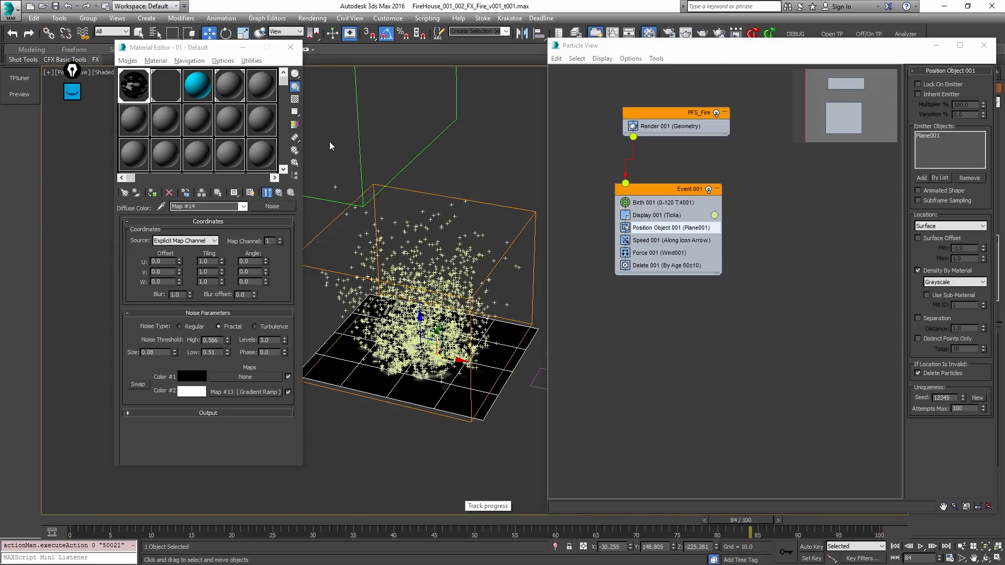
Step: Close the Material Editor and replay the animation from the start to examine how far the particles rise above the plane
left_click(290, 48)
left_click(415, 206)
key("Home")
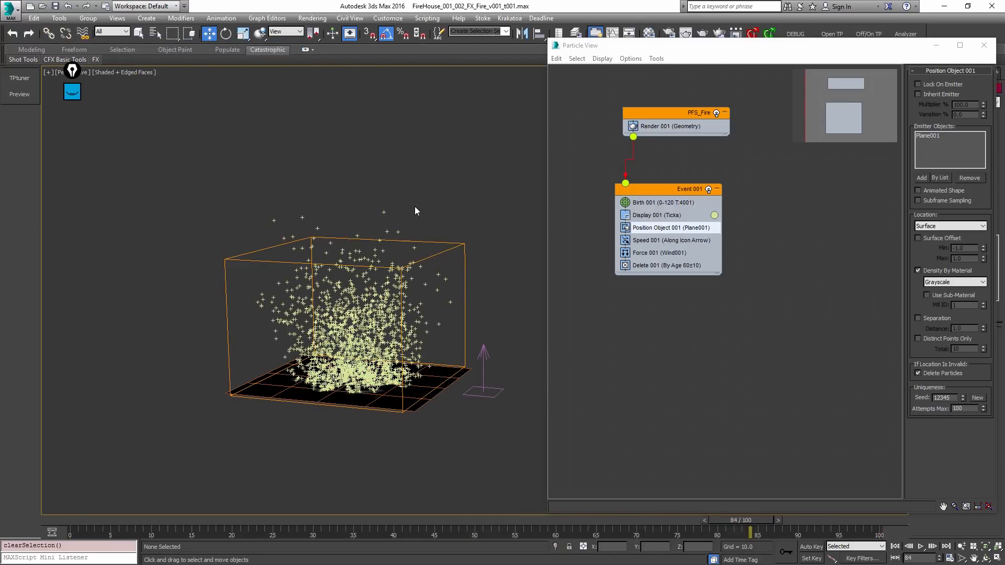
key("slash")
middle_click_drag(432, 243, 448, 359, "alt")
left_click_drag(157, 520, 449, 465)
key("w")
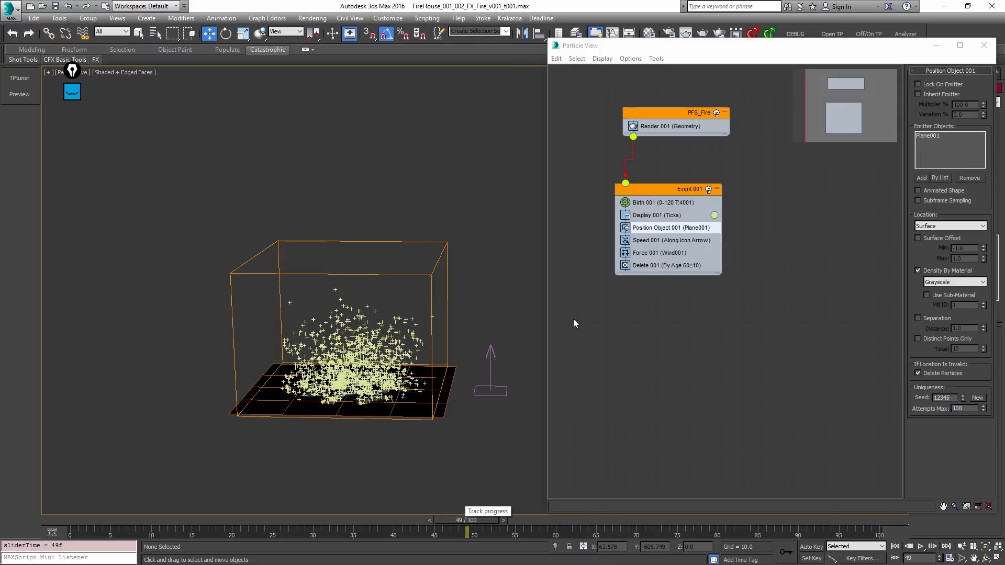
Step: Set the Delete operator's life span to 3 and variation to 6, and play the animation to check the particles against the plane's noise pattern
left_click(696, 265)
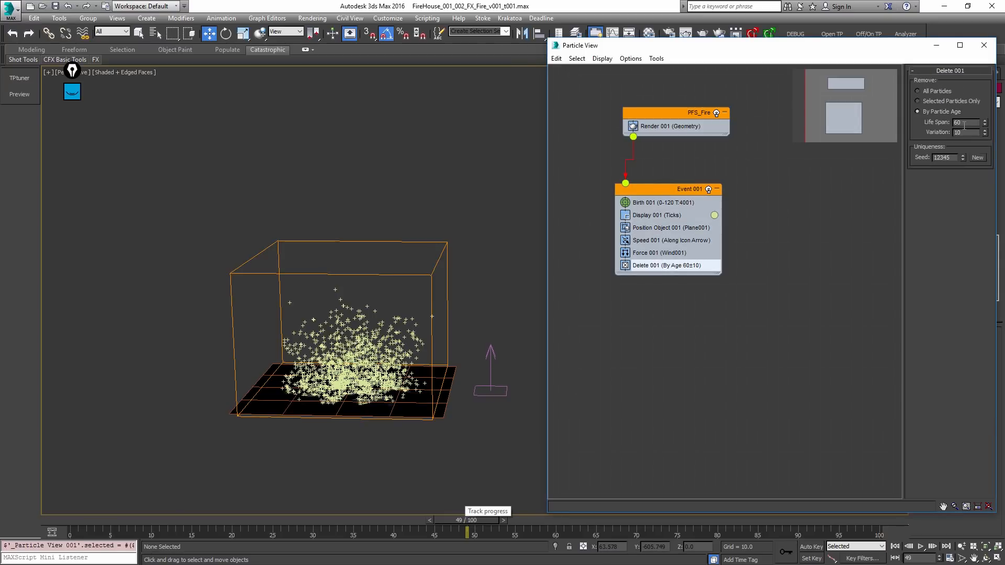
type("3")
key("Return")
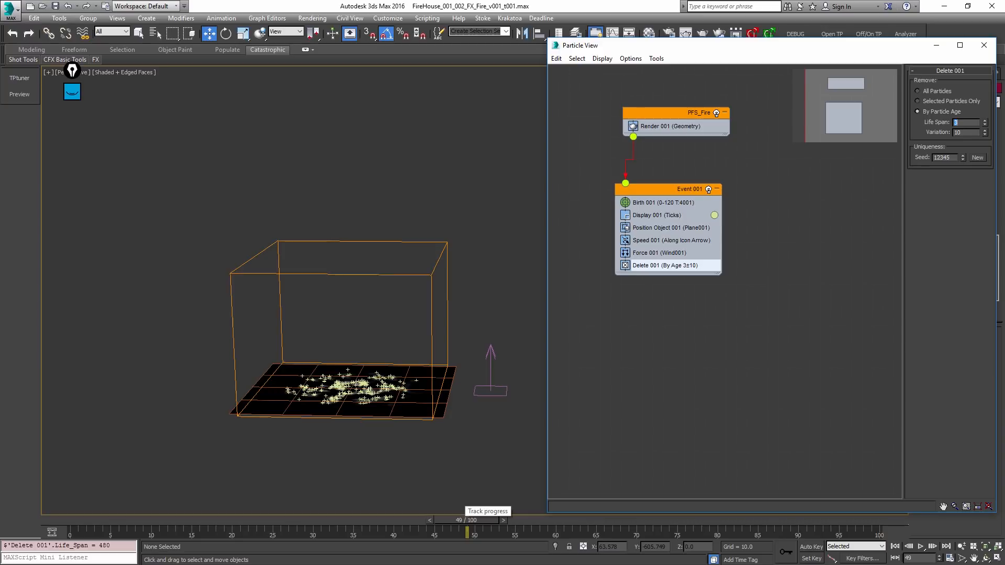
key("Tab")
type("6")
key("Return")
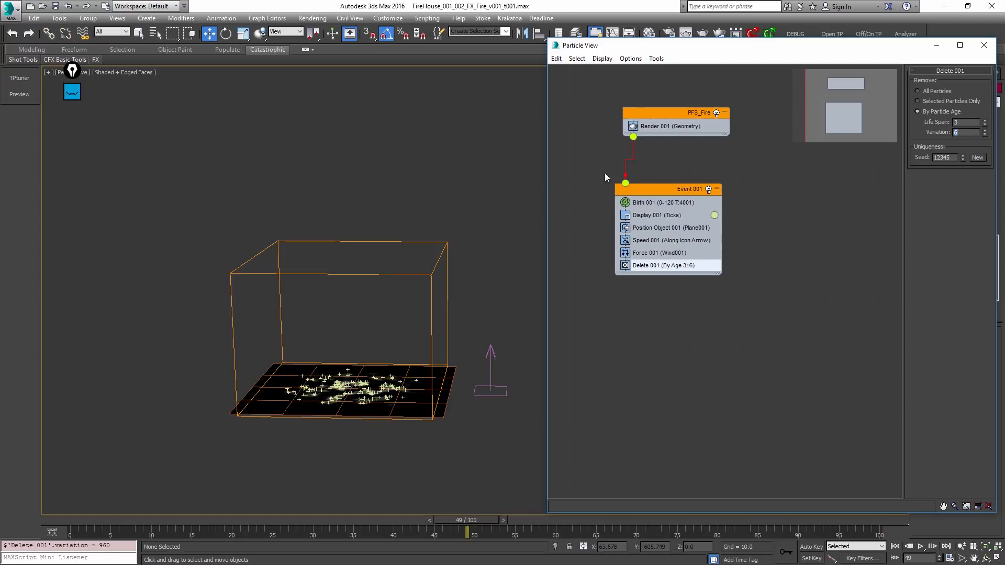
left_click(493, 168)
key("/")
middle_click_drag(495, 162, 407, 366)
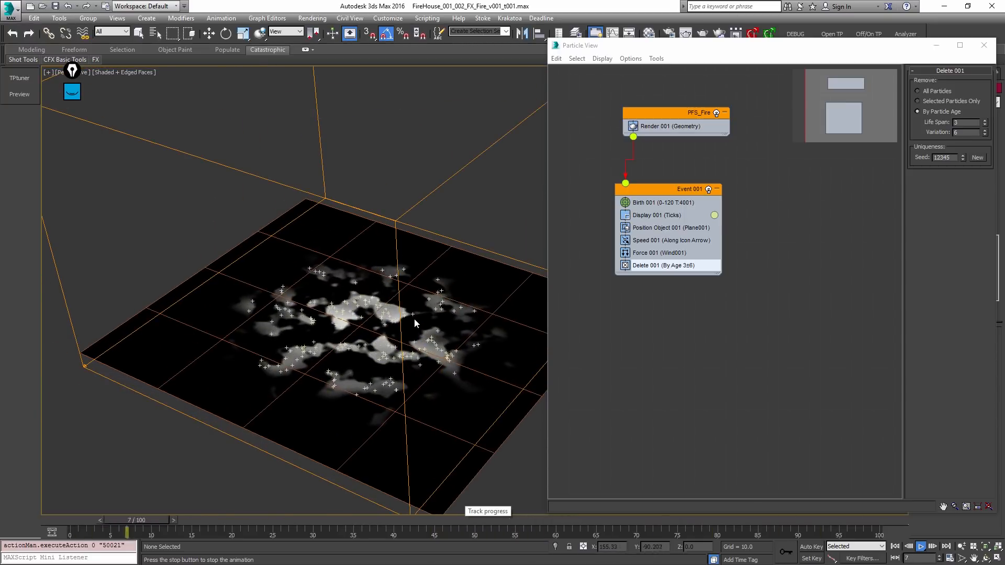
scroll(434, 312, "down", 5)
middle_click_drag(434, 312, 454, 271, "alt")
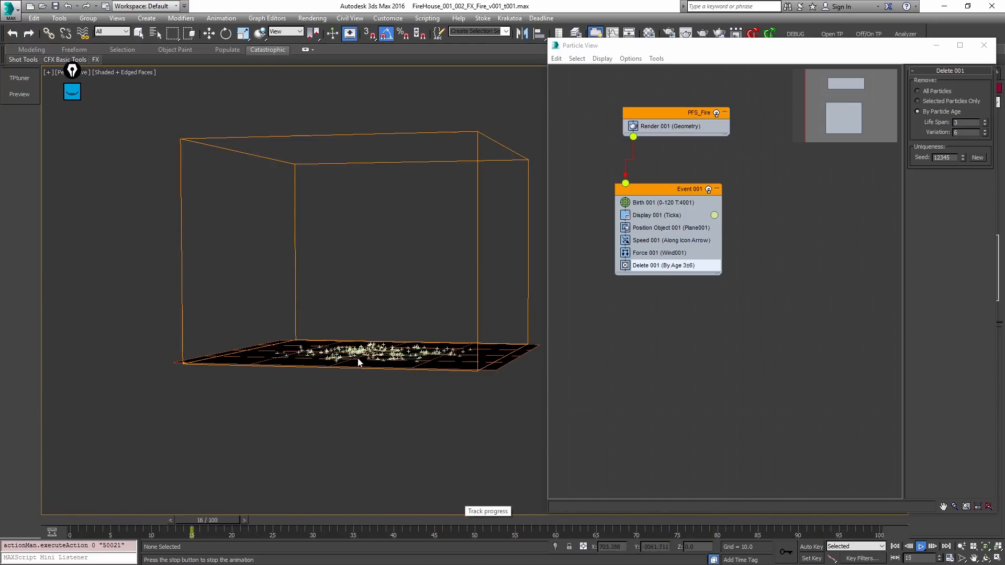
middle_click_drag(435, 312, 471, 293, "alt")
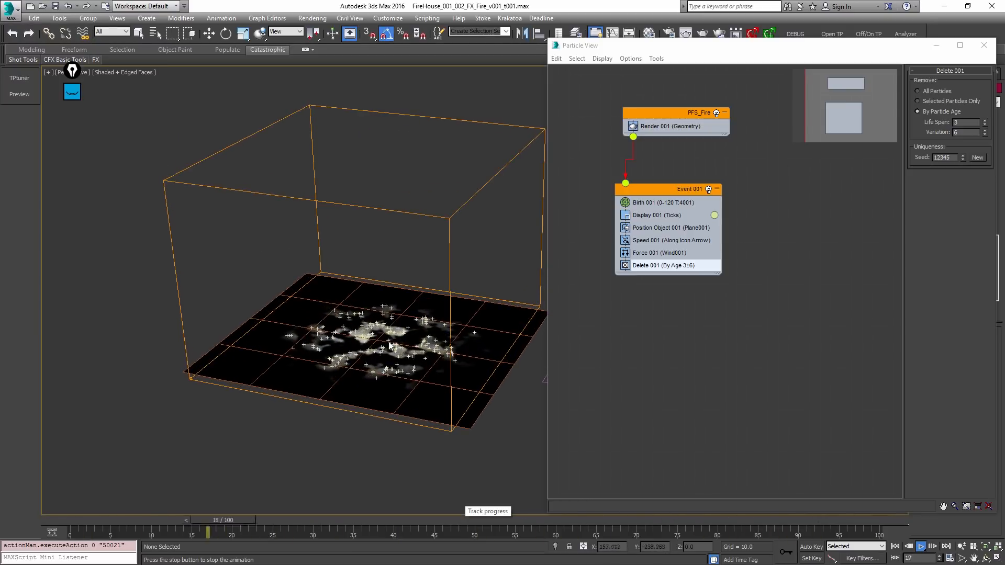
Step: Set the Birth operator's rate to 7500, check the denser emission during playback, and return to frame 0
left_click(704, 205)
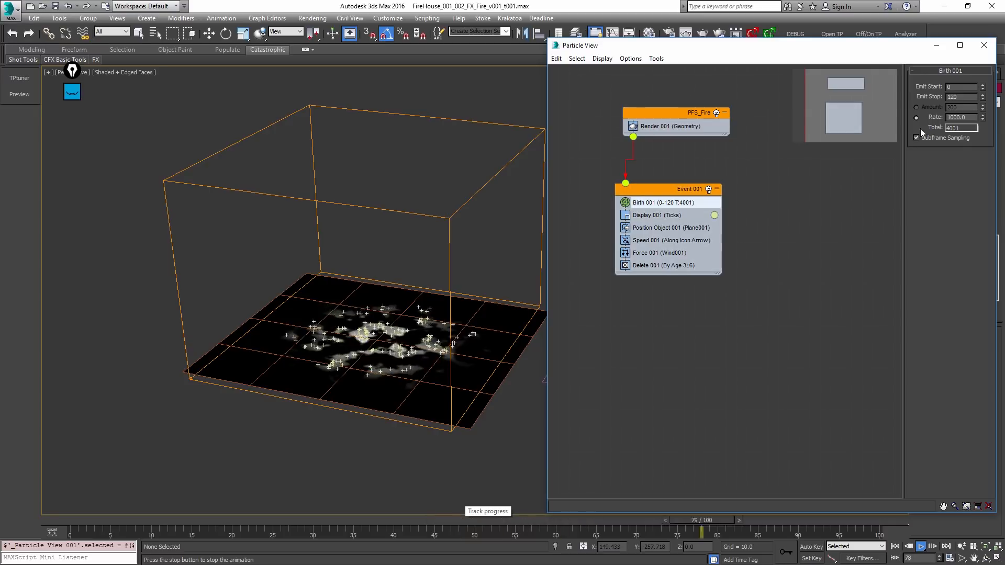
double_click(961, 117)
type("5000")
key("Return")
type("75")
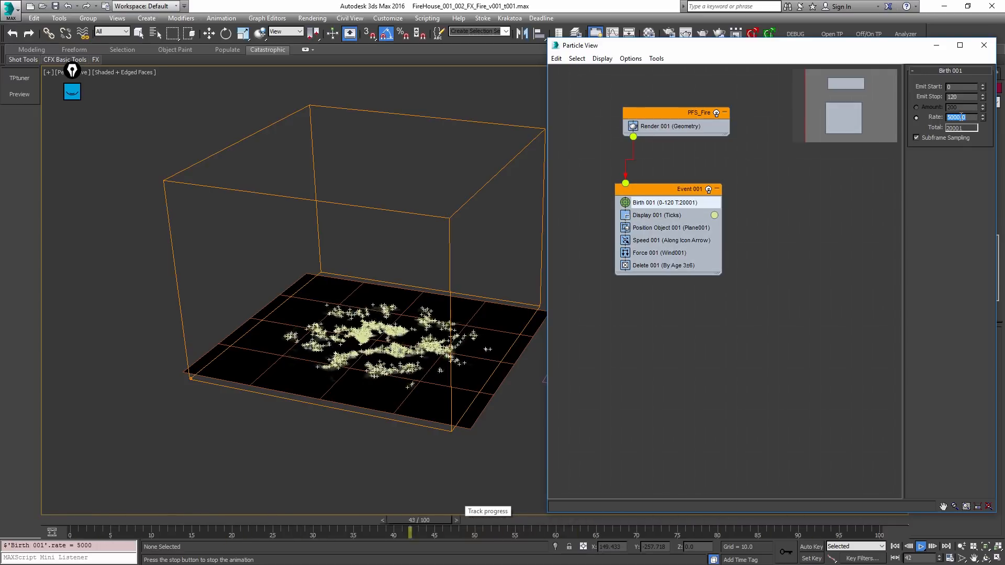
type("00")
key("Return")
middle_click_drag(386, 304, 428, 283, "alt")
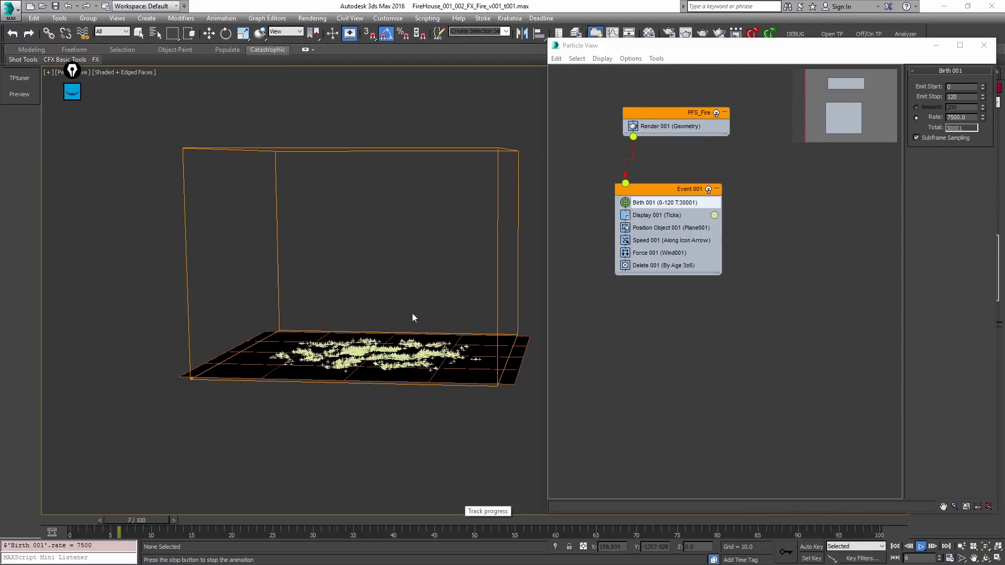
middle_click_drag(489, 339, 487, 372, "alt")
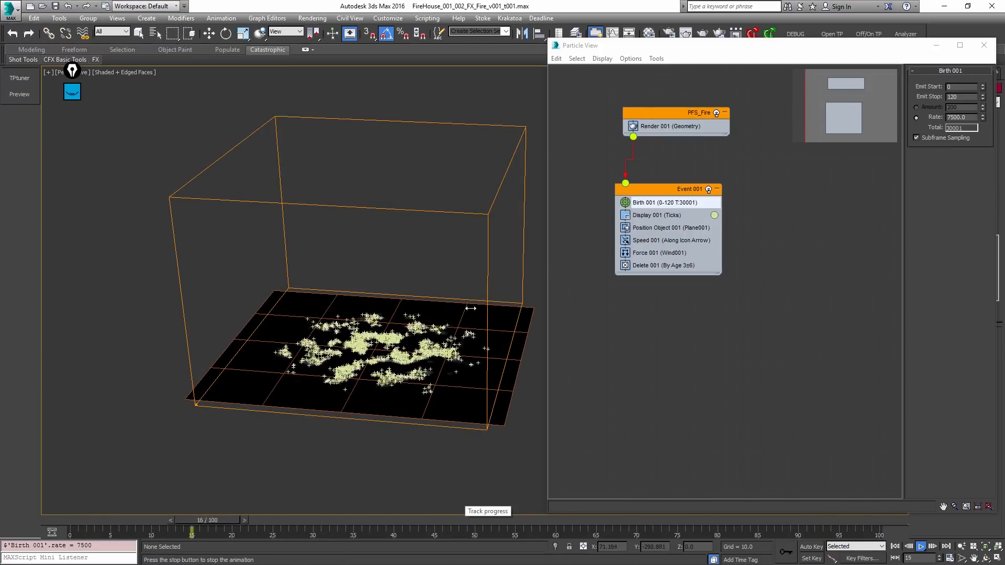
key("w")
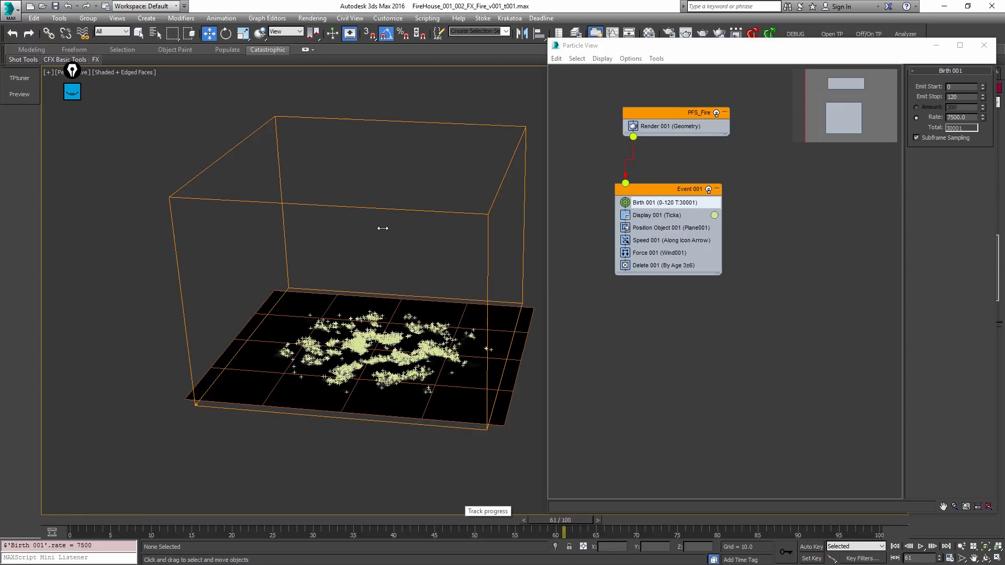
key("Home")
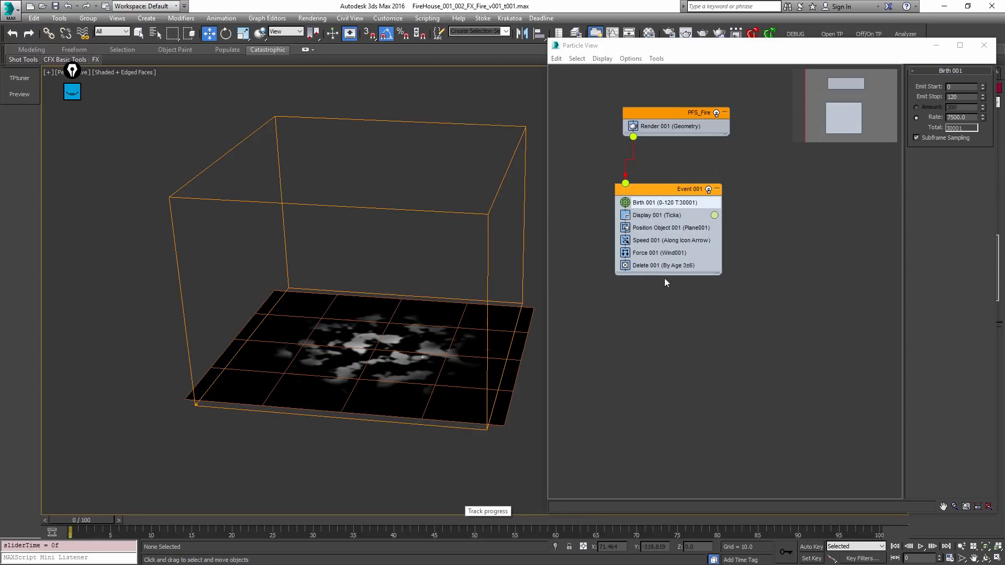
right_click(644, 265)
mouse_move(696, 282)
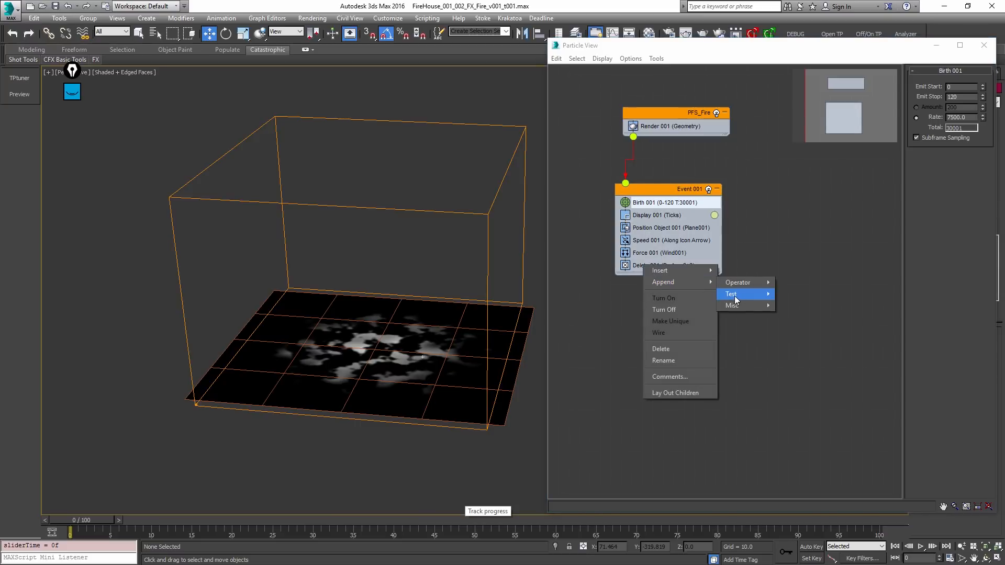
mouse_move(754, 305)
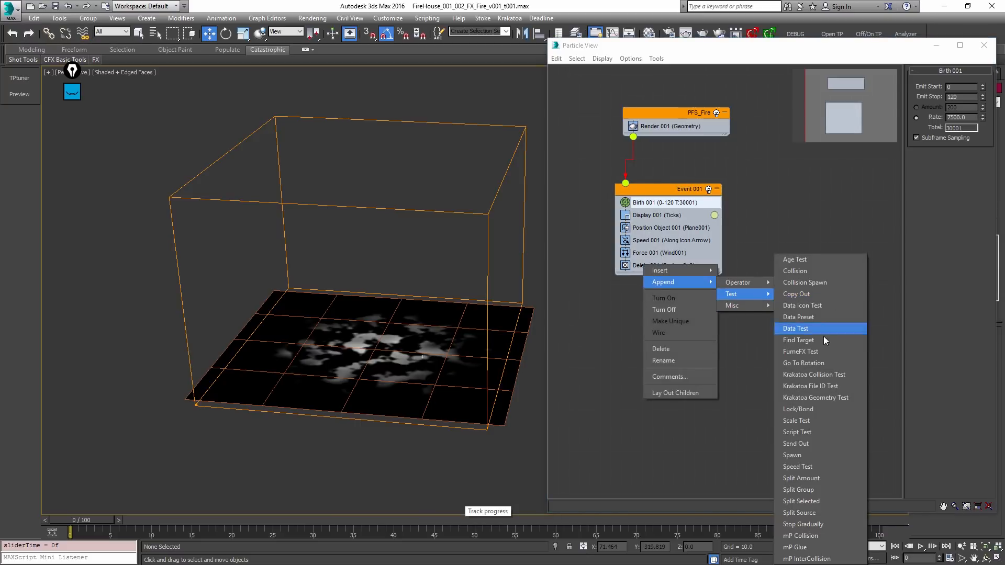
left_click(798, 459)
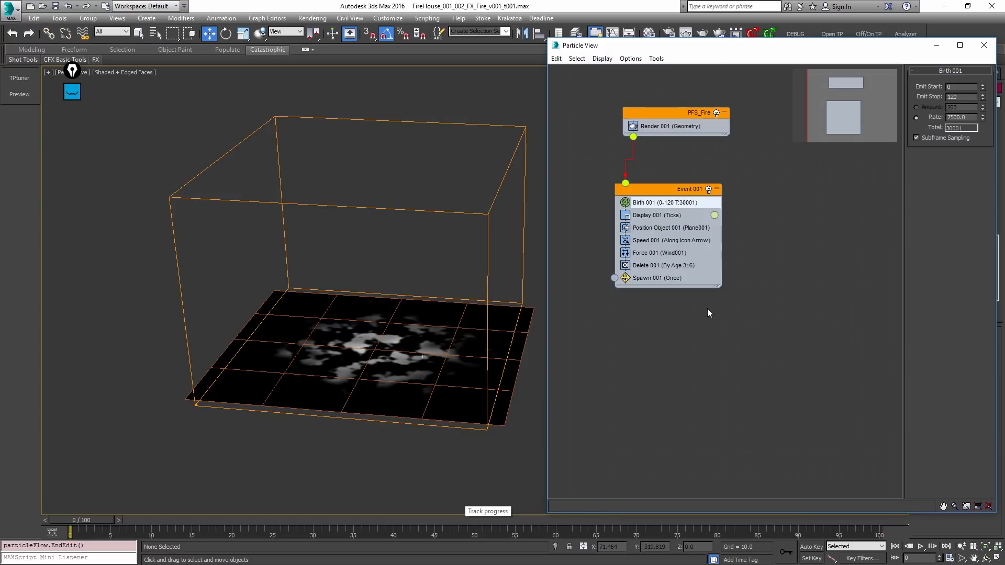
left_click(660, 278)
key("Delete")
Step: Play the animation to frame 20 and examine the particle layer on the plane from low and raised angles, near and far
left_click(466, 286)
key("slash")
key("slash")
middle_click_drag(428, 360, 435, 338, "alt")
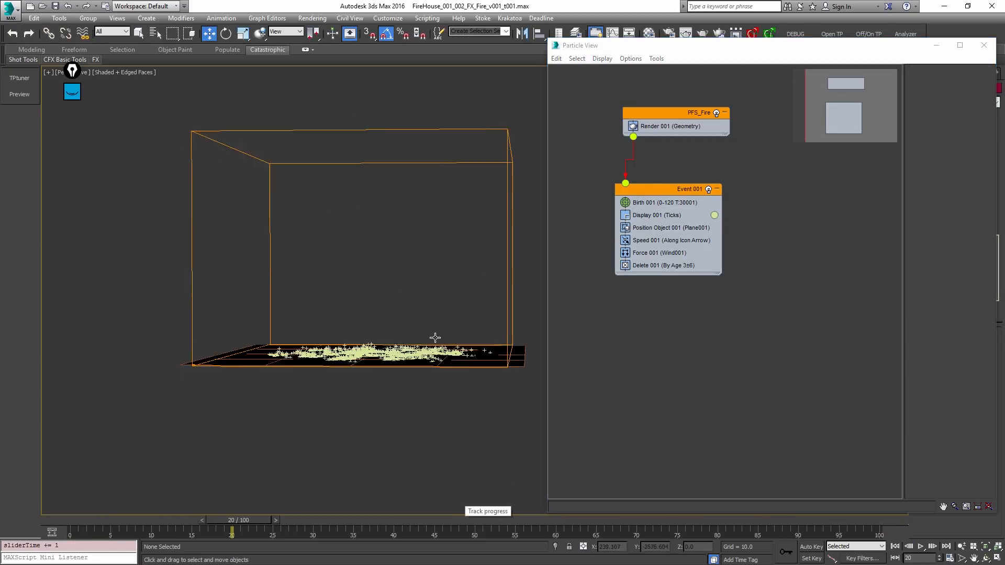
scroll(361, 343, "up", 4)
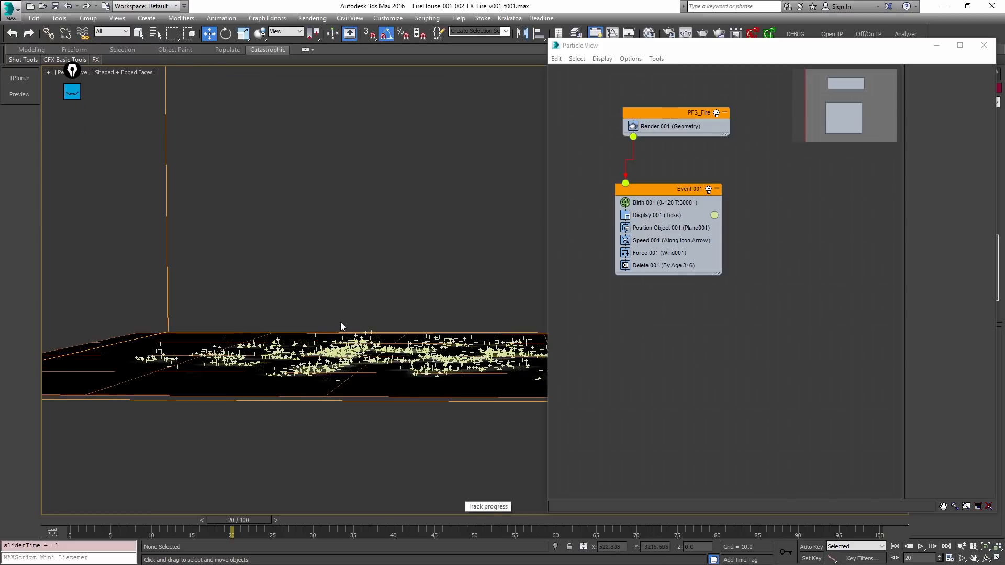
scroll(365, 322, "down", 2)
middle_click_drag(373, 250, 395, 337, "alt")
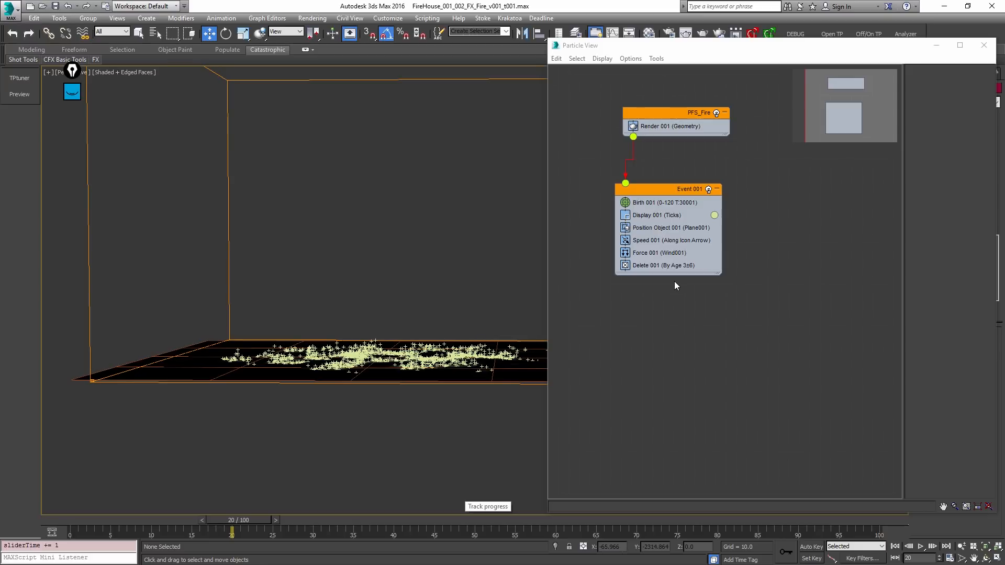
scroll(462, 269, "down", 3)
middle_click_drag(531, 256, 456, 267)
Step: Open the FumeFX container's settings and set the output range's end frame to 100
left_click(510, 180)
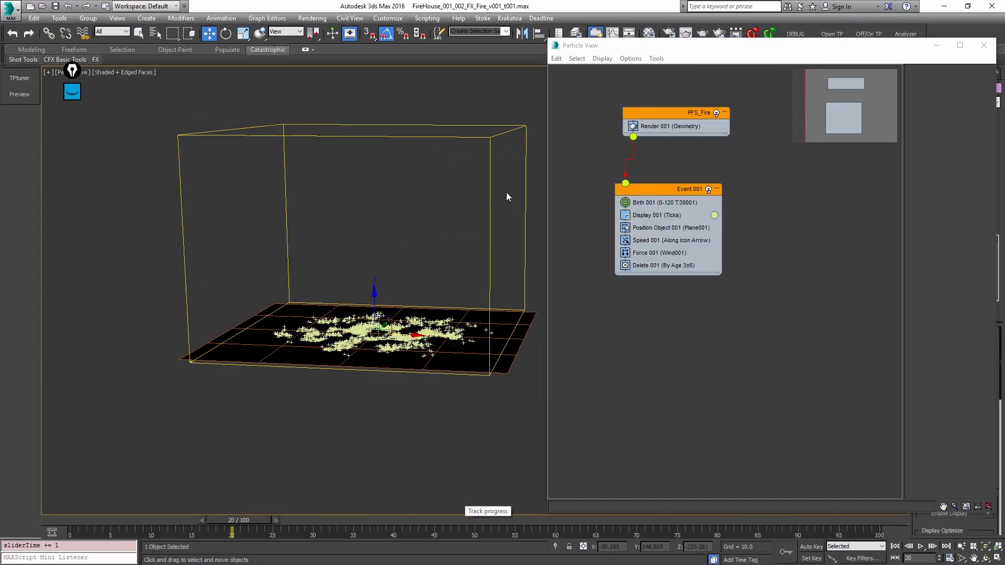
key("alt+f")
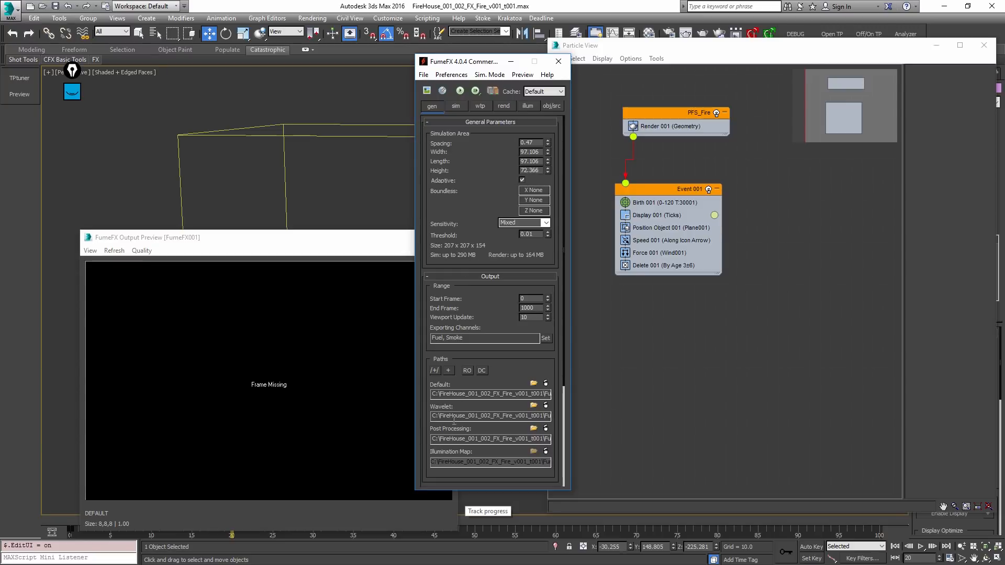
left_click_drag(437, 394, 490, 394)
left_click(477, 310)
type("00")
key("Return")
scroll(537, 279, "down", 3)
left_click_drag(536, 384, 489, 390)
type("100")
key("Return")
scroll(494, 246, "up", 4)
Step: Create a new Particle Source in the FumeFX container's list of objects and sources
left_click(456, 106)
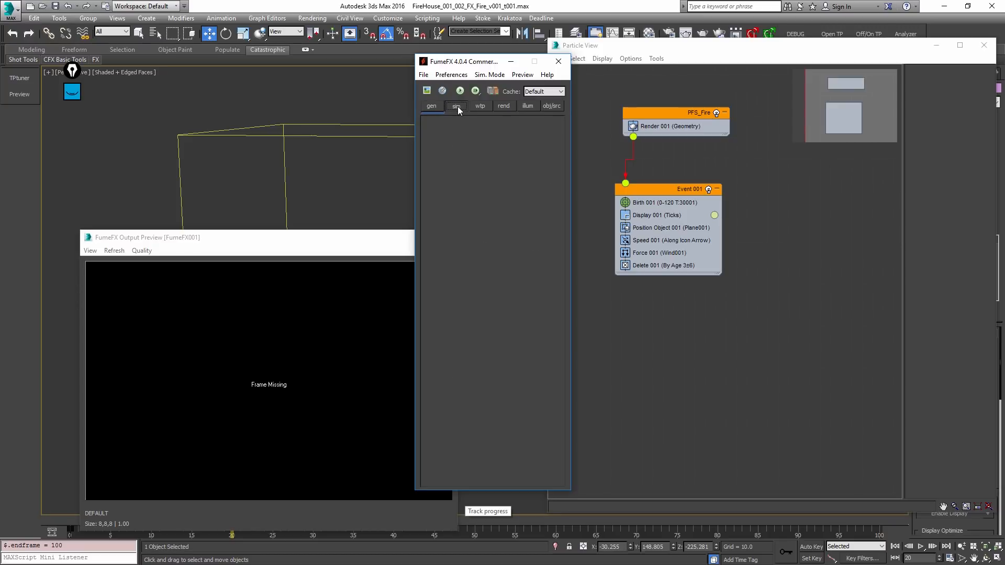
left_click(550, 107)
left_click(482, 249)
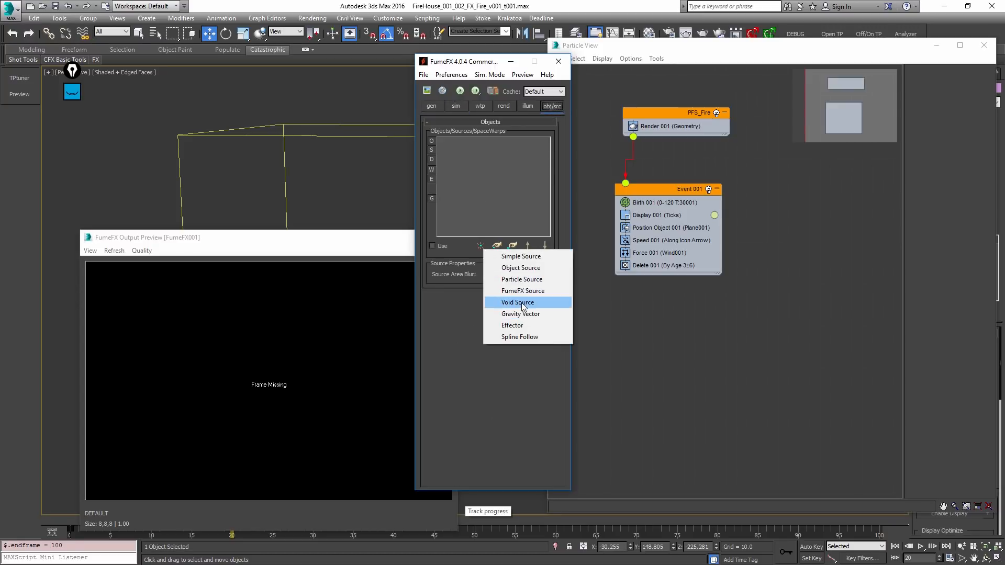
left_click(539, 281)
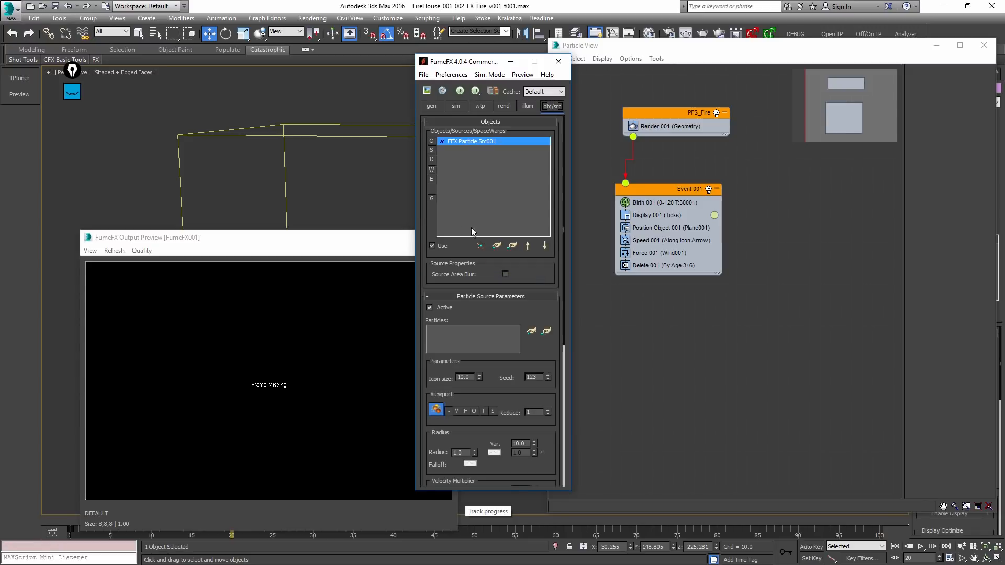
Step: Assign the PFS_Fire->Event 001 particles to the FumeFX particle source
left_click(532, 331)
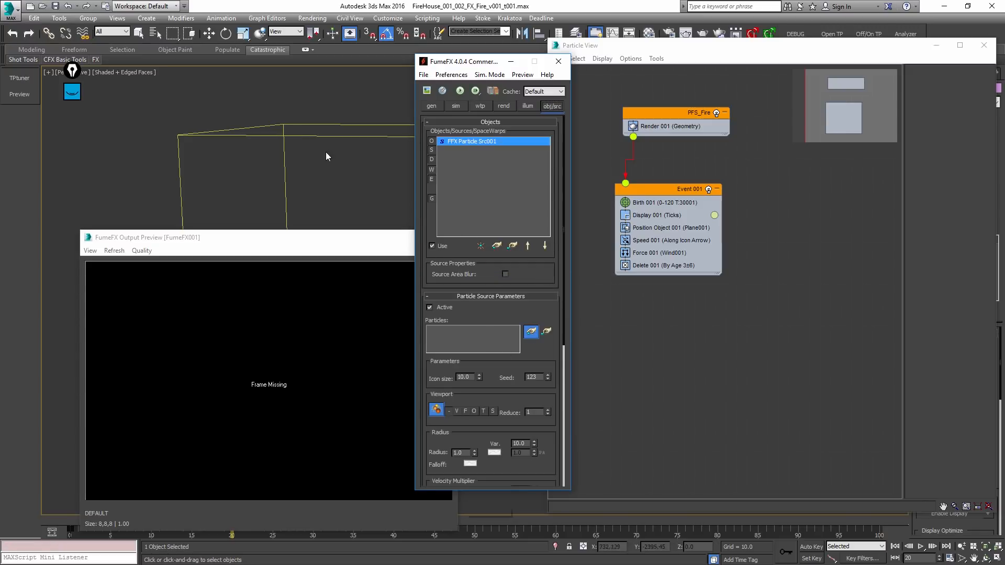
scroll(334, 180, "down", 5)
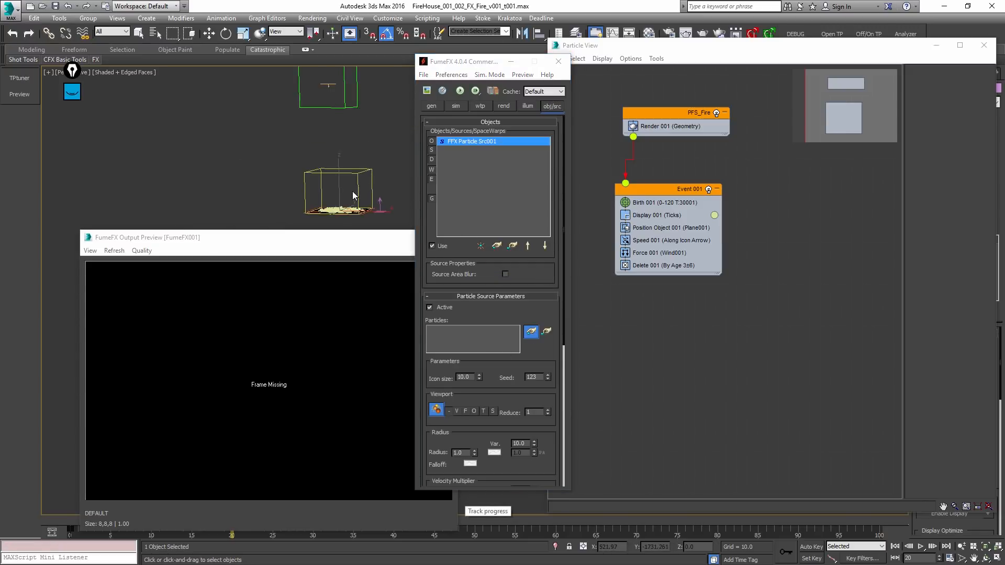
left_click(338, 181)
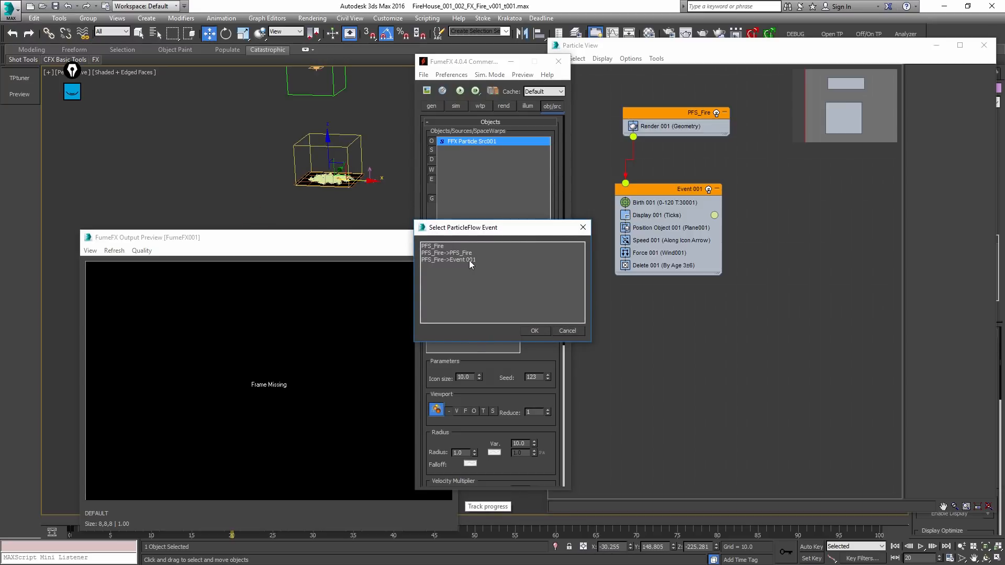
left_click(448, 259)
left_click(534, 331)
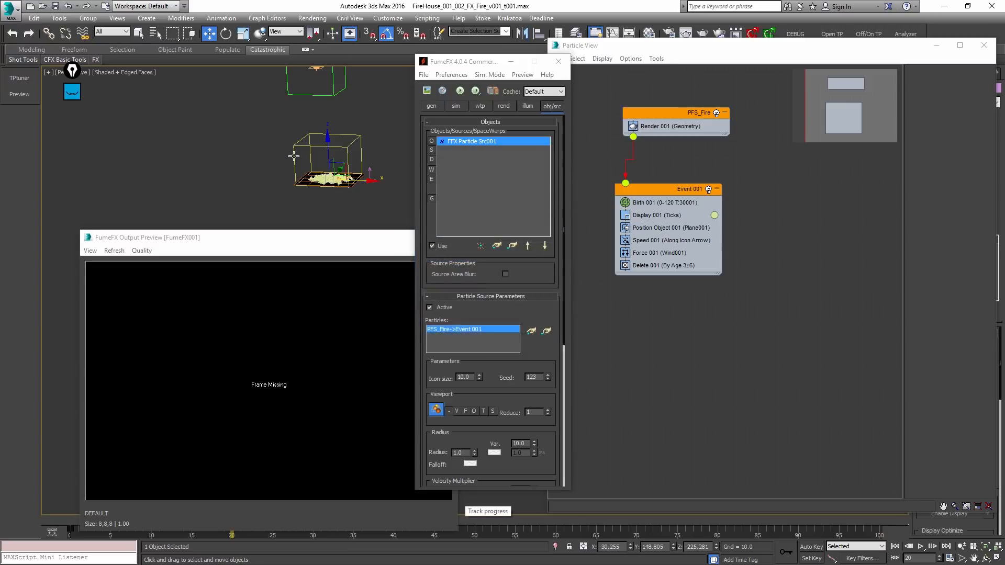
Step: Delete the stray spherical wireframe gizmo lying outside the FumeFX container
middle_click_drag(321, 175, 286, 183, "alt")
scroll(268, 183, "up", 3)
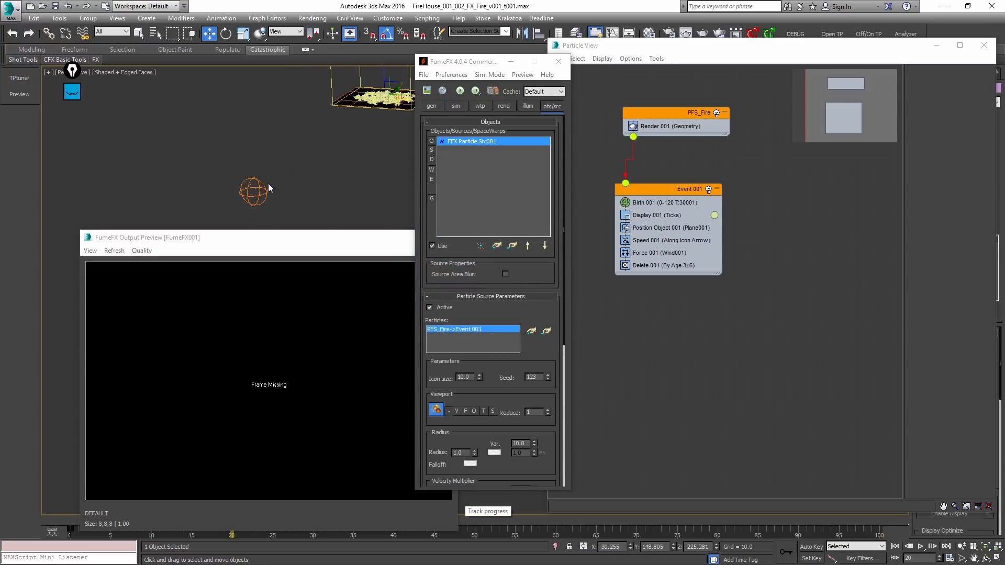
left_click(266, 184)
left_click_drag(291, 168, 207, 207)
key("Delete")
middle_click_drag(312, 207, 337, 257, "alt")
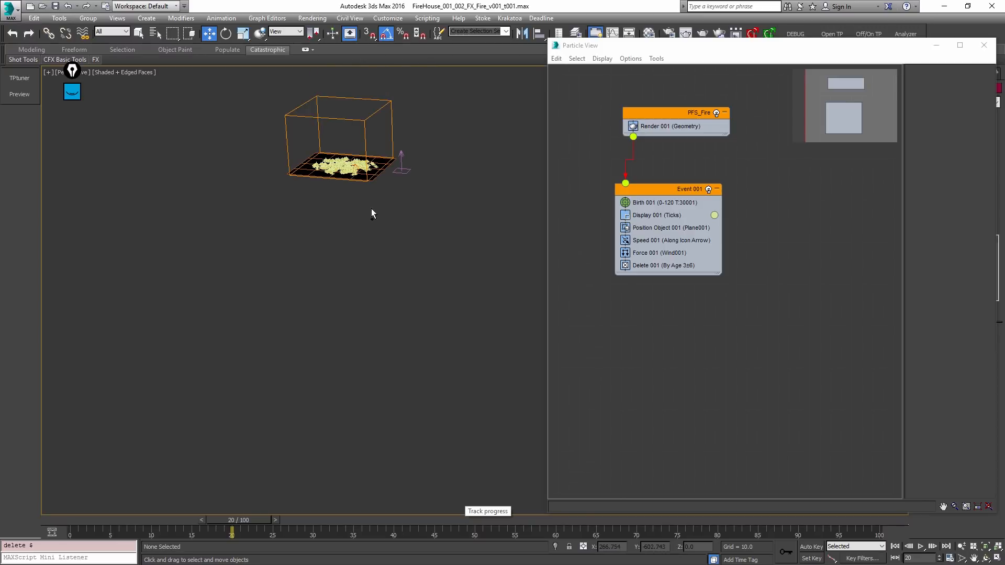
Step: Reopen the FumeFX container's settings and review the parameters of its particle source
left_click(366, 130)
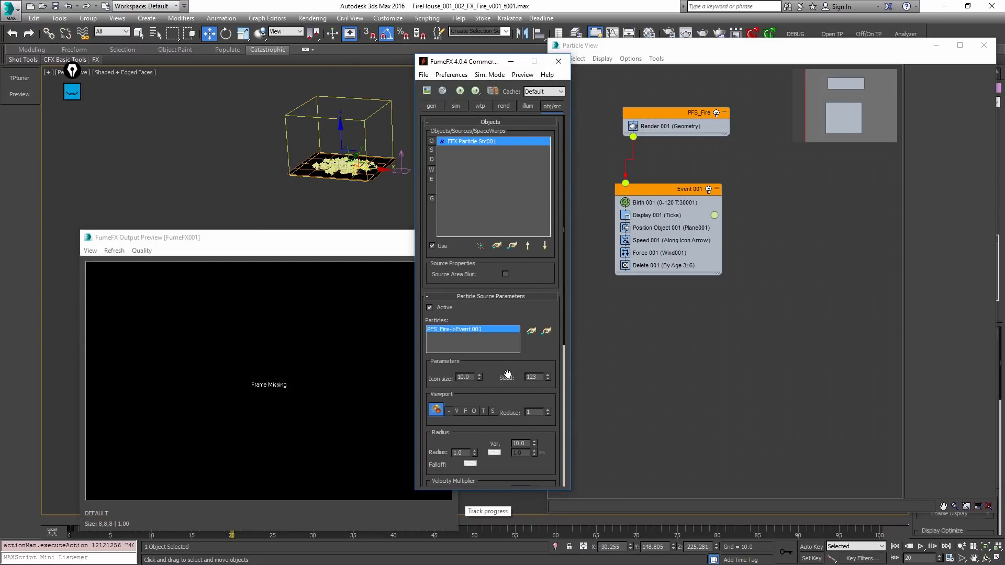
left_click_drag(506, 376, 512, 235)
left_click_drag(492, 271, 499, 386)
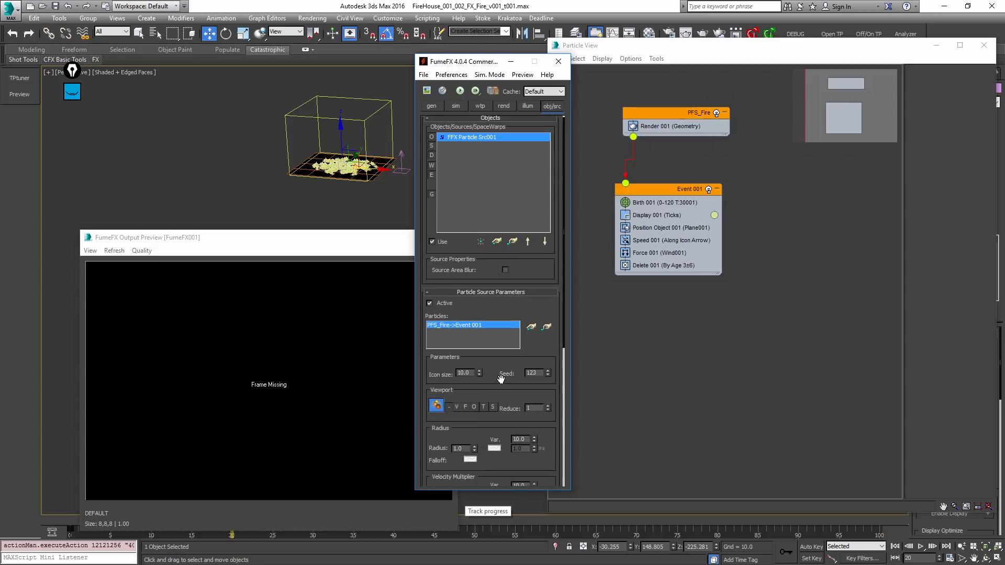
Step: Rename the particle flow's Event 001 as Fire_A
right_click(698, 225)
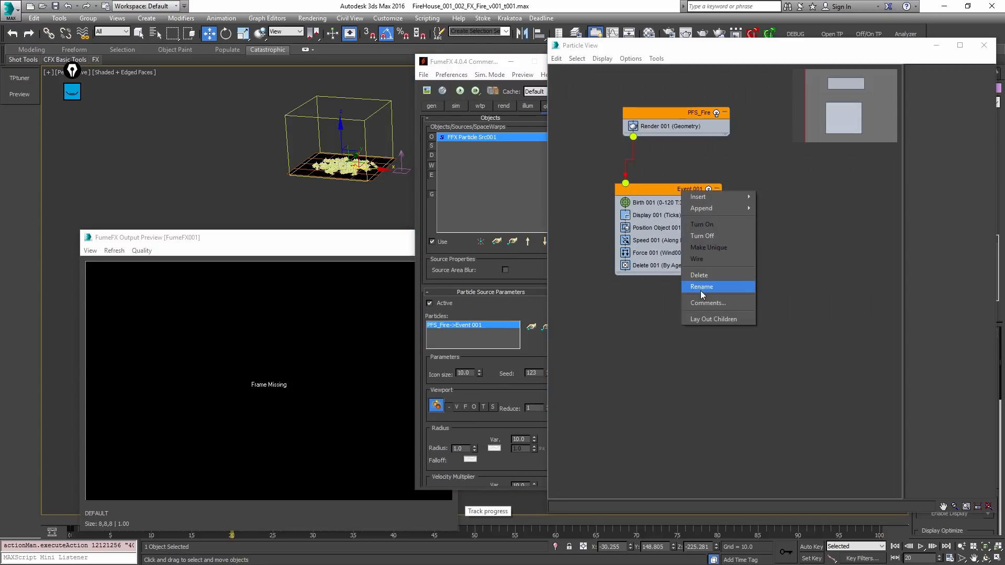
left_click(705, 288)
key("shift+Home")
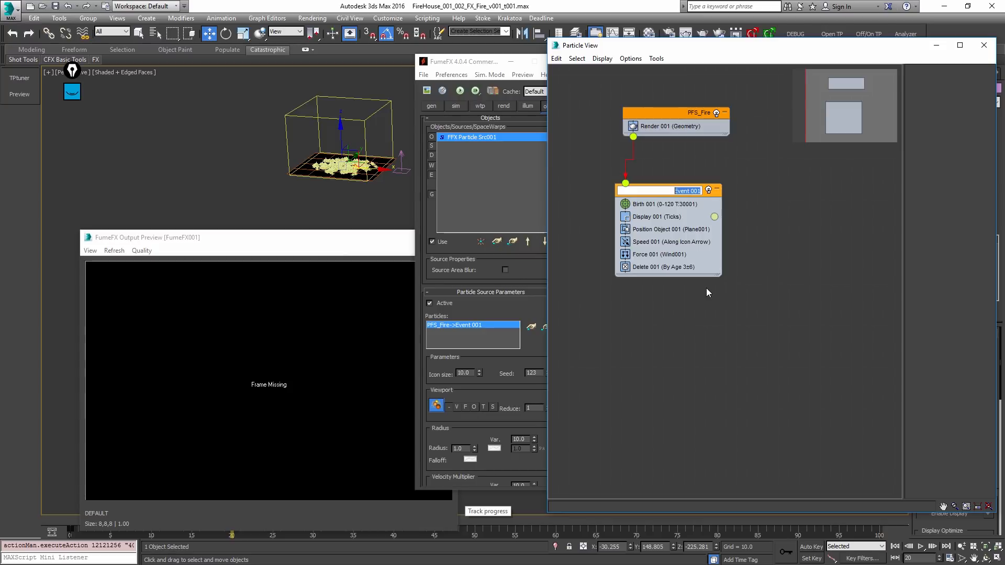
type("Fire_A")
key("Return")
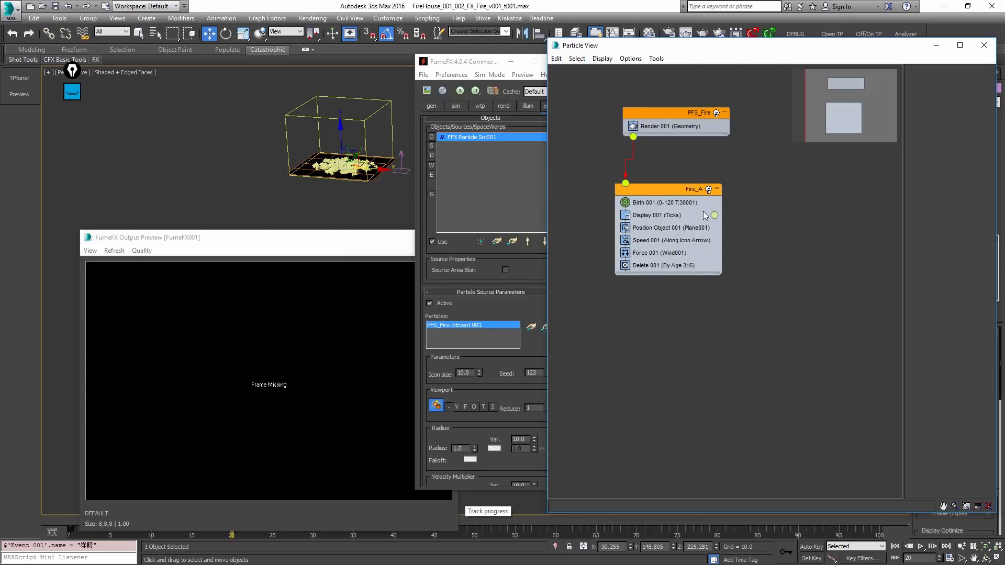
Step: Reselect the particle source in the FumeFX object list to refresh its assigned particles after the event rename
left_click(507, 374)
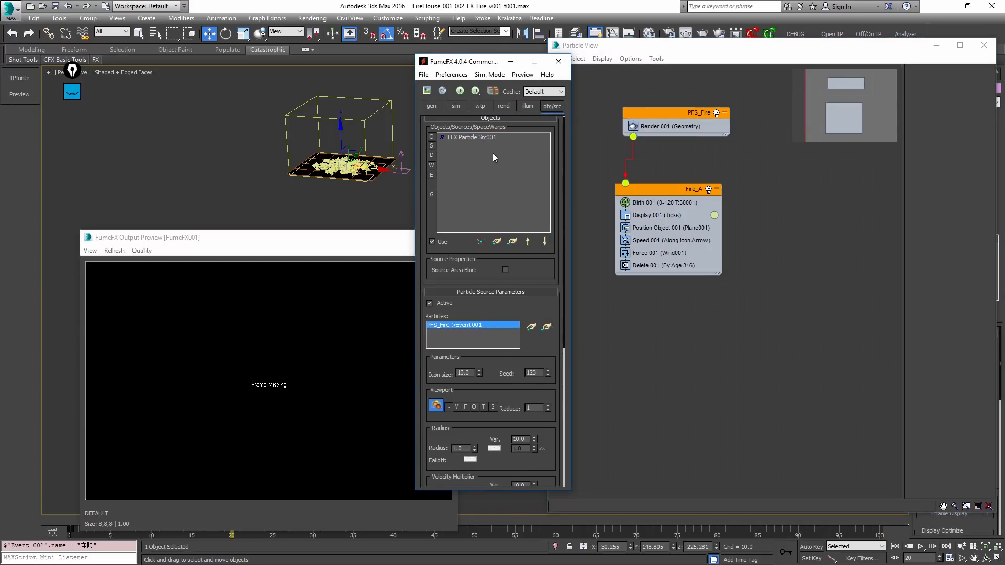
scroll(517, 184, "down", 4)
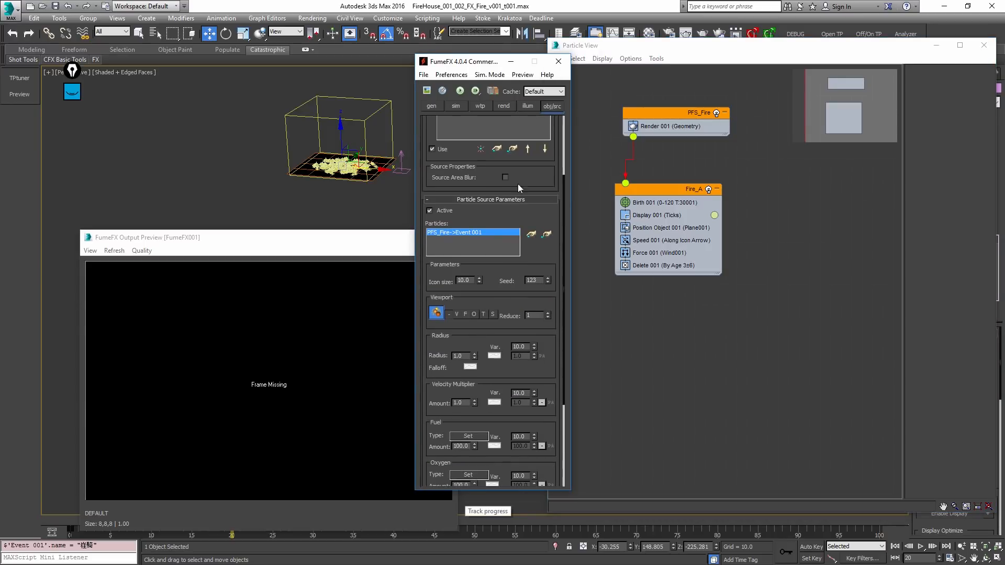
left_click(531, 111)
left_click(556, 108)
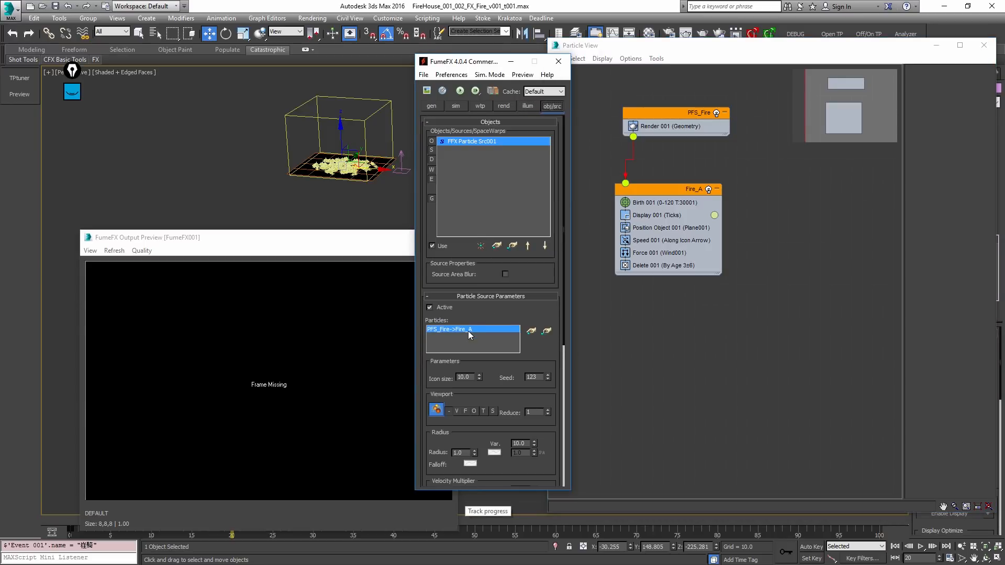
Step: Step forward frame by frame and examine up close how the particle source's spheres cover the plane
scroll(501, 358, "down", 1)
scroll(347, 180, "up", 5)
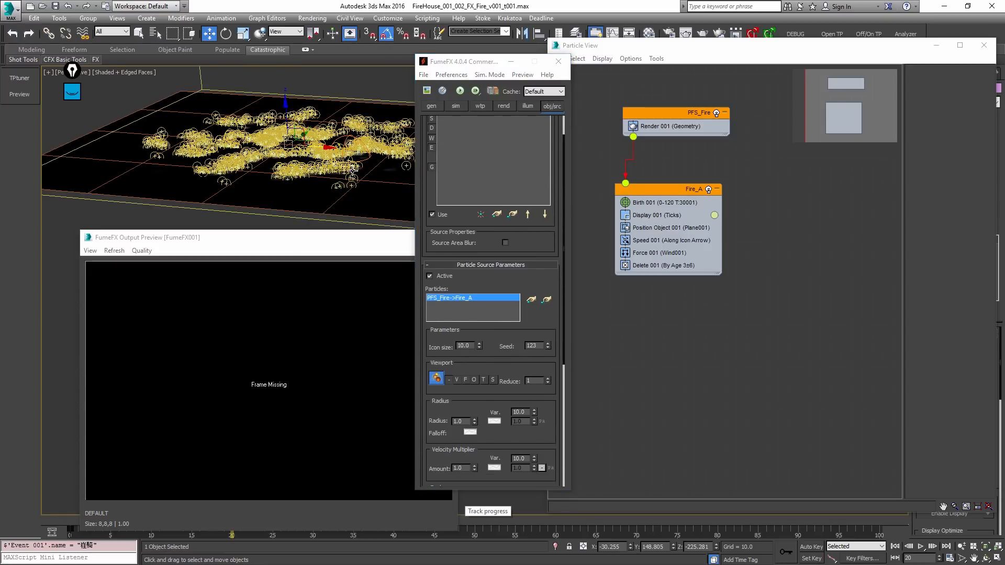
key("period")
key("period")
key("period")
key("period")
key("period")
key("period")
key("period")
key("period")
key("period")
key("period")
key("period")
key("period")
key("period")
key("period")
key("period")
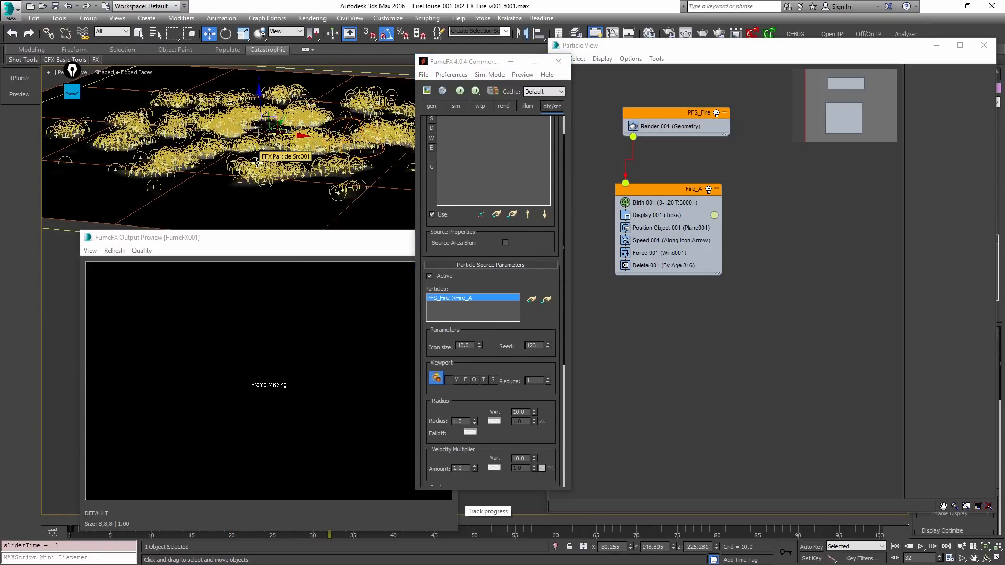
key("period")
key("period")
key("period")
key("period")
key("period")
key("period")
key("period")
key("period")
key("period")
key("period")
key("period")
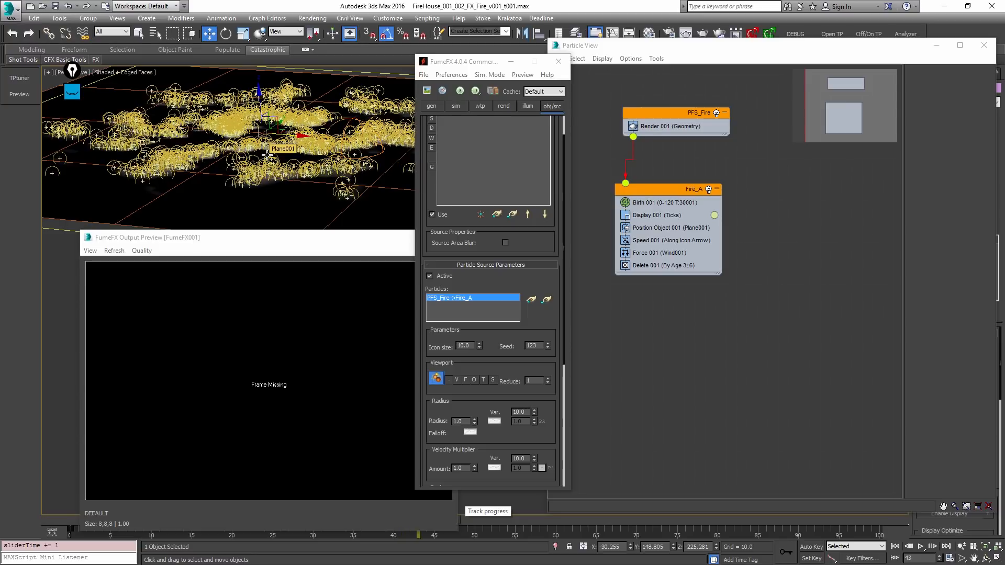
key("period")
key("period")
key("period")
key("period")
key("period")
key("period")
key("period")
key("period")
key("period")
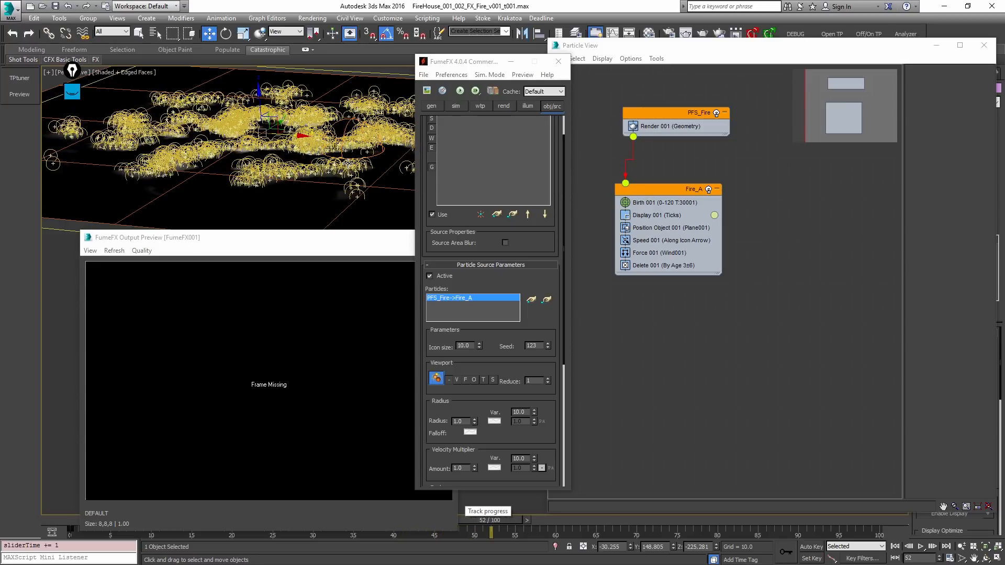
key("period")
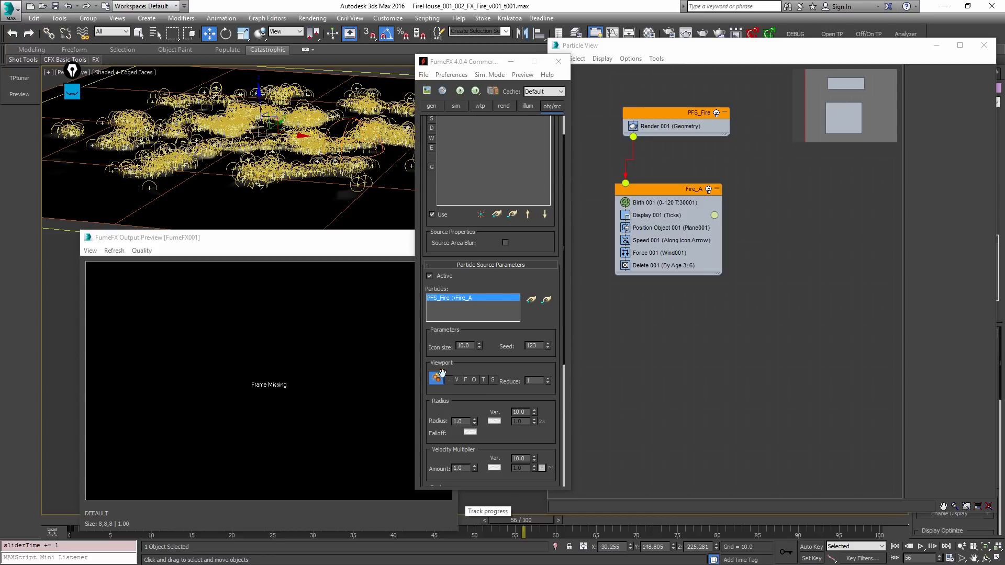
Step: Set the particle source's radius to 0.6 and its radius variation to 35
double_click(460, 421)
type("0.6")
key("Return")
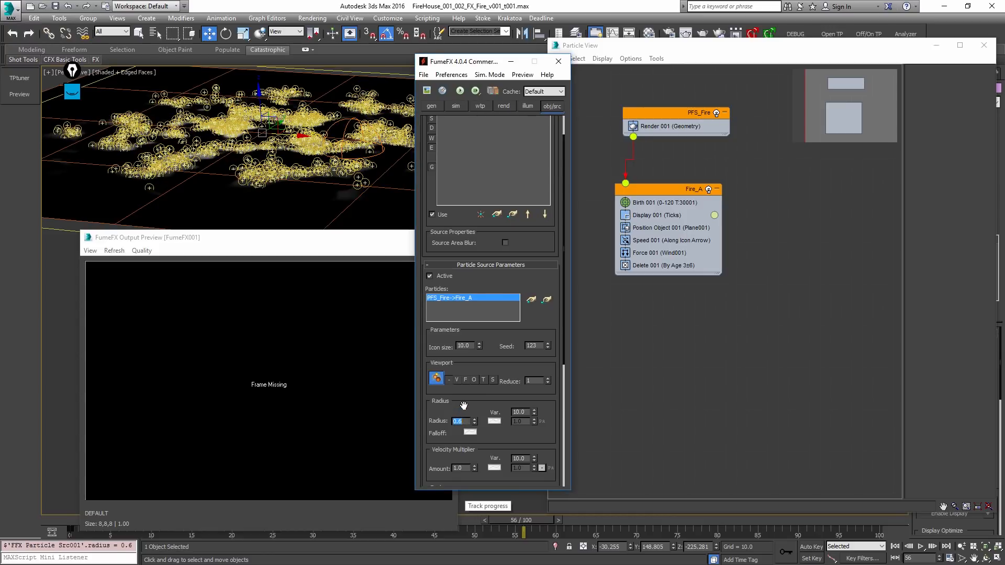
left_click_drag(464, 405, 465, 396)
double_click(522, 403)
type("35")
key("Return")
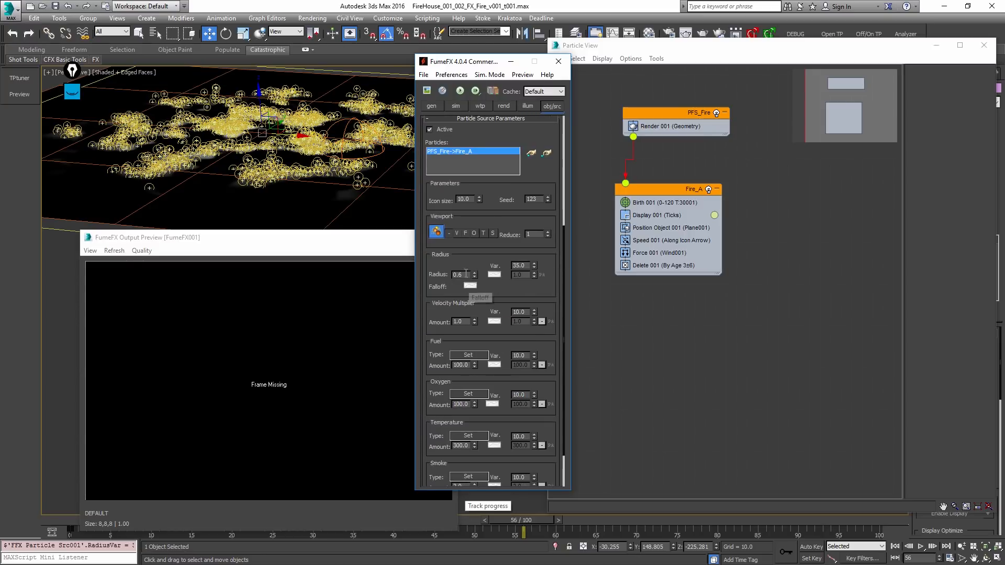
Step: Play and step through the animation from a low side view to examine the resized source spheres
middle_click_drag(318, 148, 339, 149, "alt")
key("slash")
key("slash")
key("period")
key("period")
key("period")
key("period")
key("period")
key("period")
key("period")
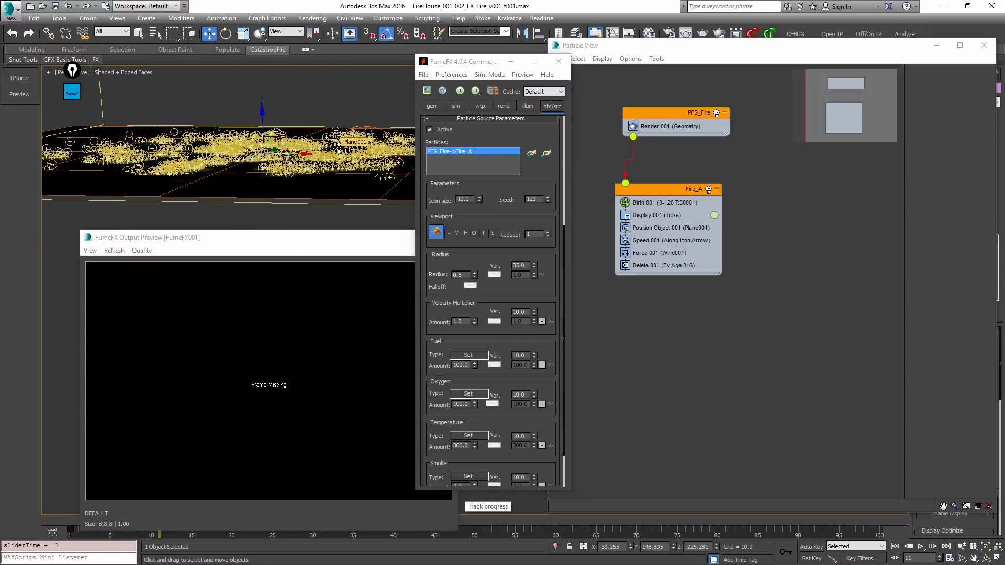
key("period")
key("period")
Step: Set the particle source's velocity multiplier amount to 0.9 and play the animation to check the particle motion
left_click(475, 324)
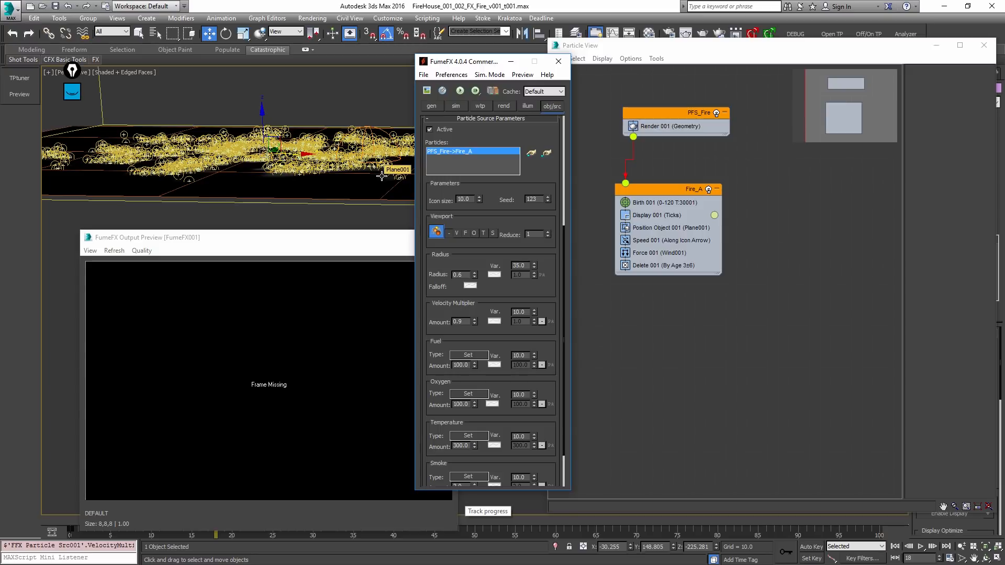
key("period")
key("period")
key("period")
key("period")
key("period")
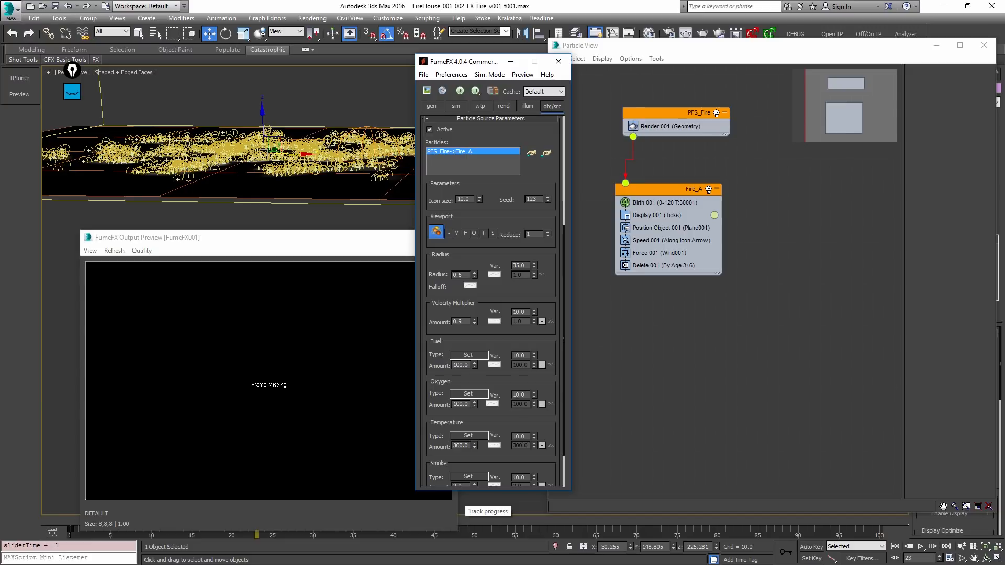
scroll(488, 331, "down", 3)
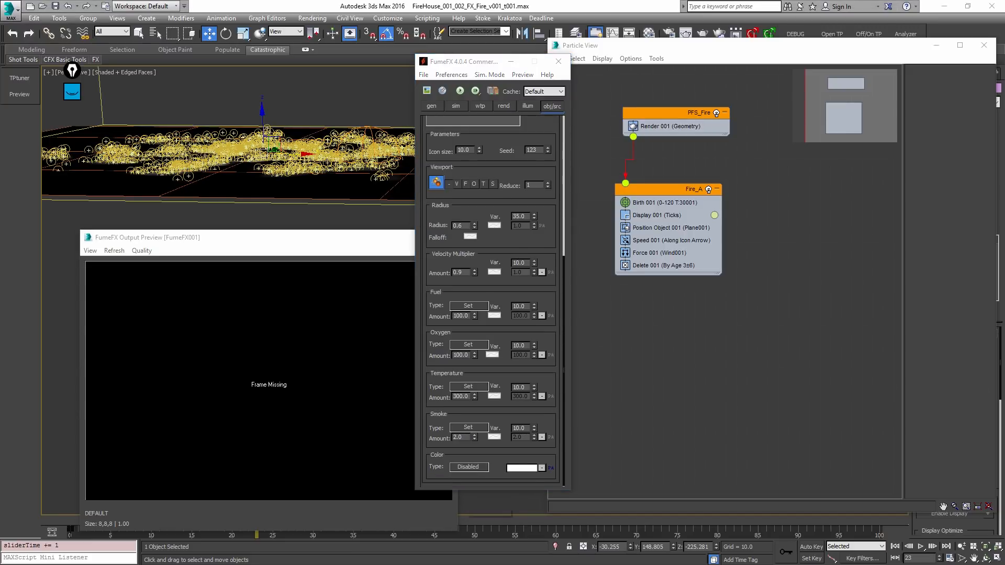
key("slash")
key("slash")
key("w")
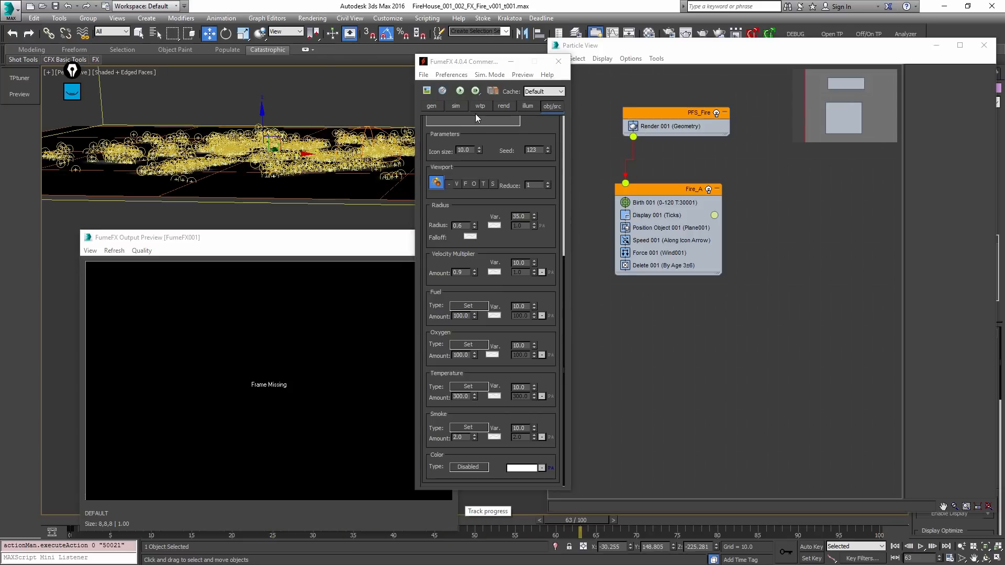
Step: Start the default FumeFX simulation and move its progress window clear of the source settings
left_click(460, 91)
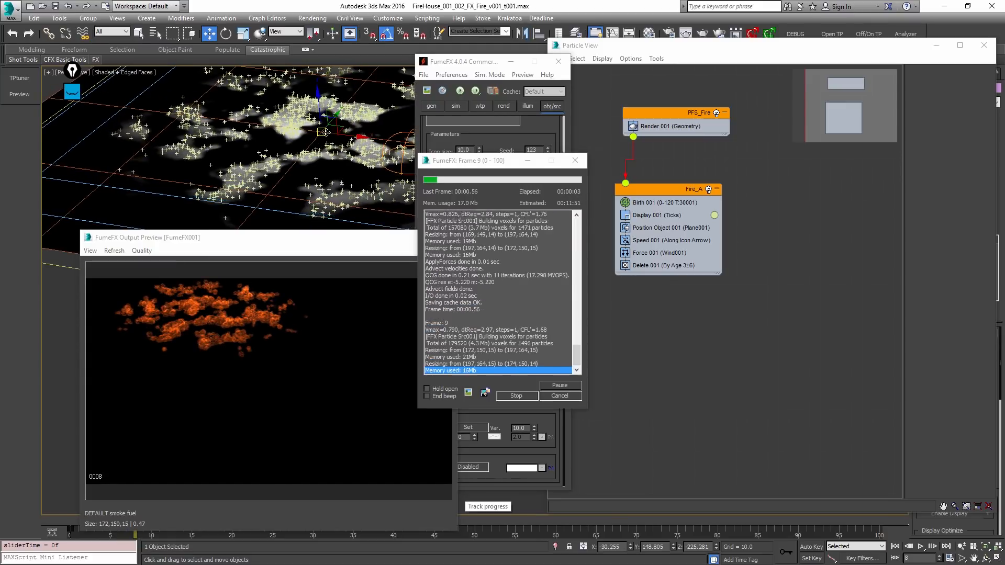
scroll(341, 180, "down", 5)
scroll(325, 161, "up", 5)
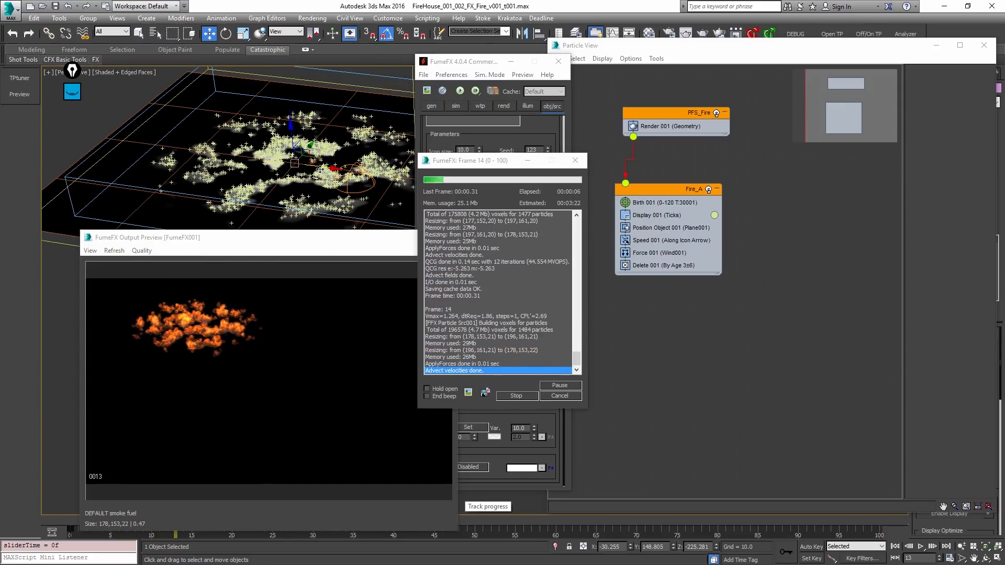
scroll(325, 161, "up", 3)
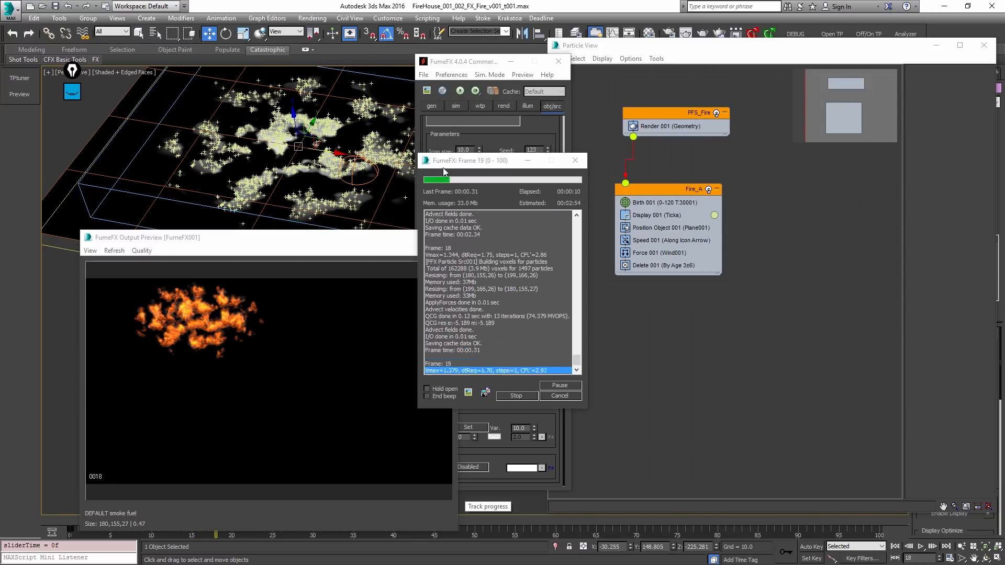
left_click_drag(444, 166, 652, 155)
scroll(335, 159, "down", 3)
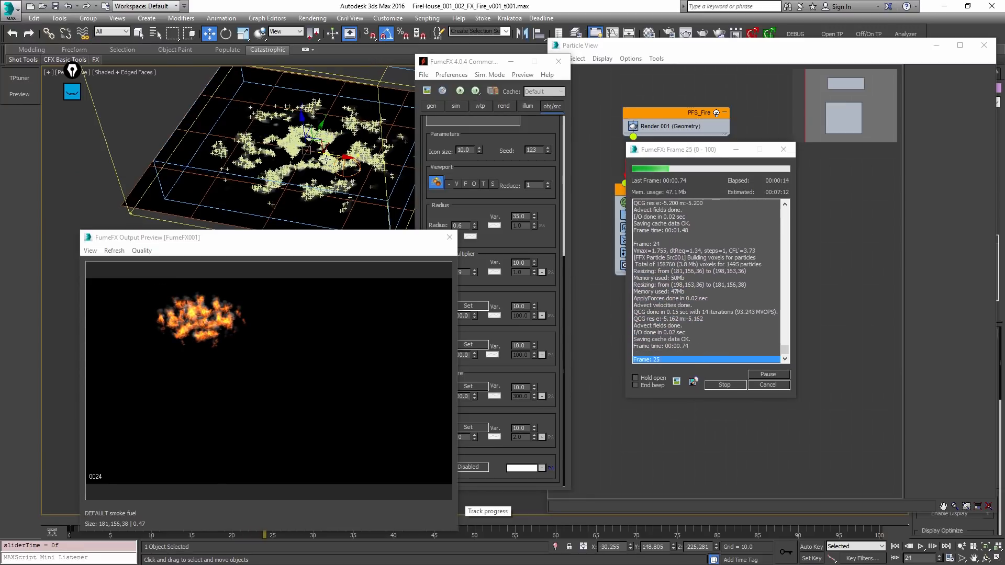
Step: Watch the simulating fire and smoke from a low side angle and cancel the simulation near the last frames
middle_click_drag(381, 224, 330, 153)
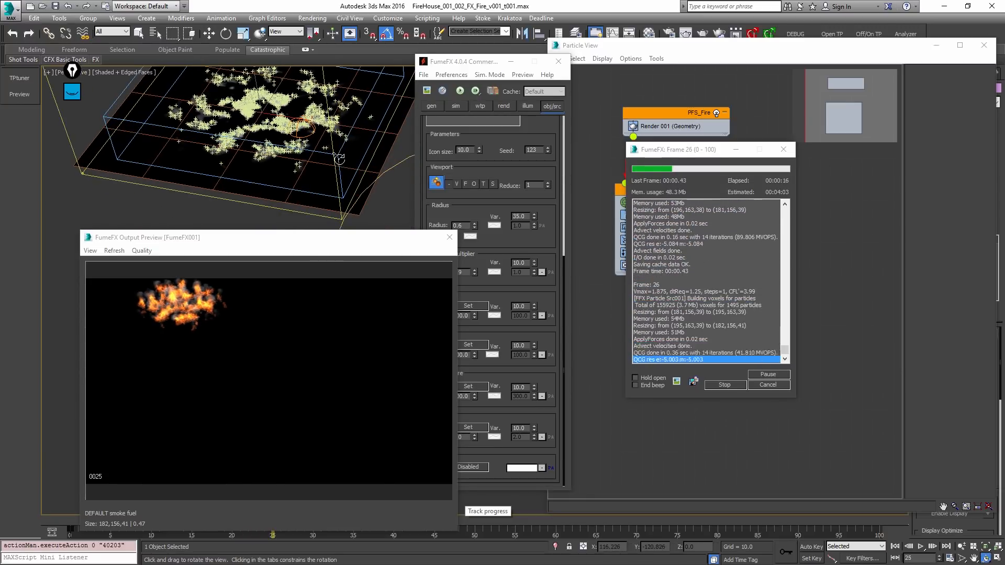
scroll(330, 159, "down", 2)
key("ctrl+r")
left_click_drag(330, 160, 298, 148)
scroll(298, 149, "up", 3)
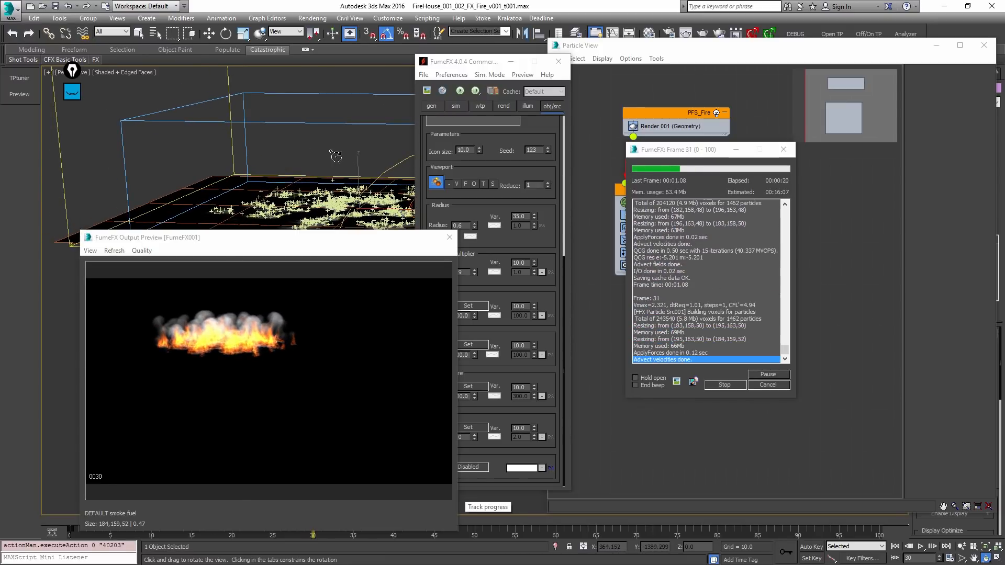
key("w")
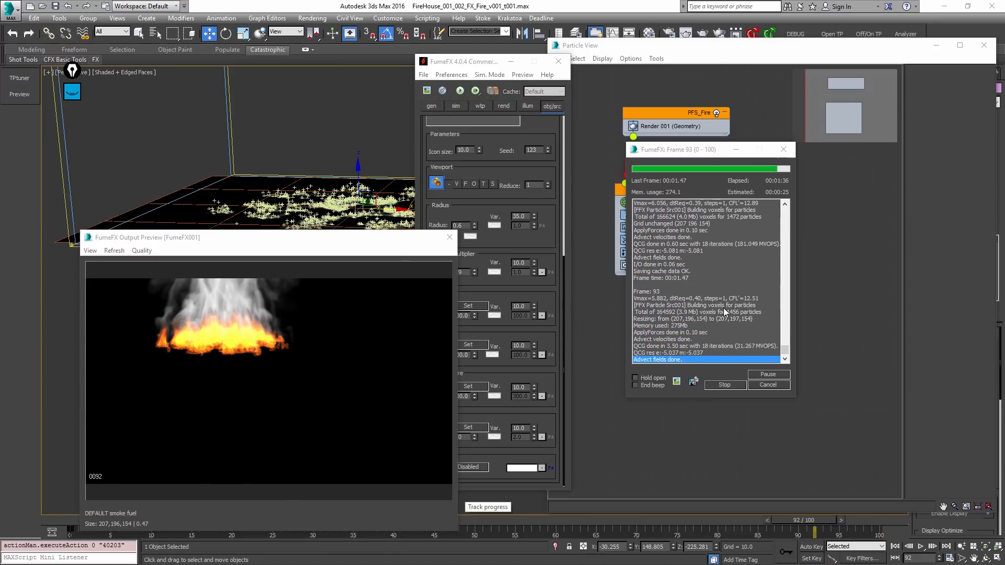
left_click(767, 385)
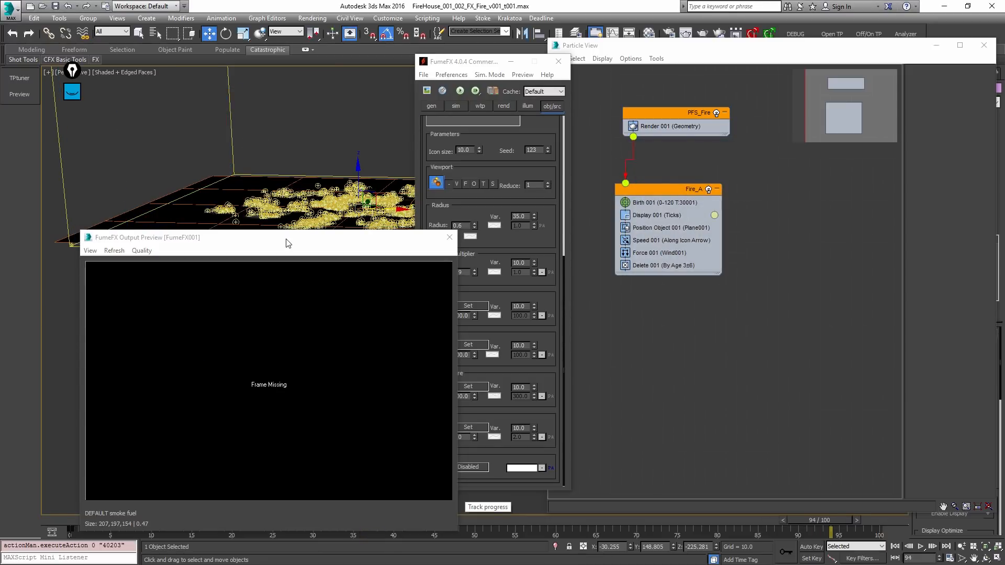
Step: Move the output preview window clear of the source settings and turn off the particle source's viewport display
left_click_drag(143, 242, 480, 165)
scroll(353, 195, "up", 5)
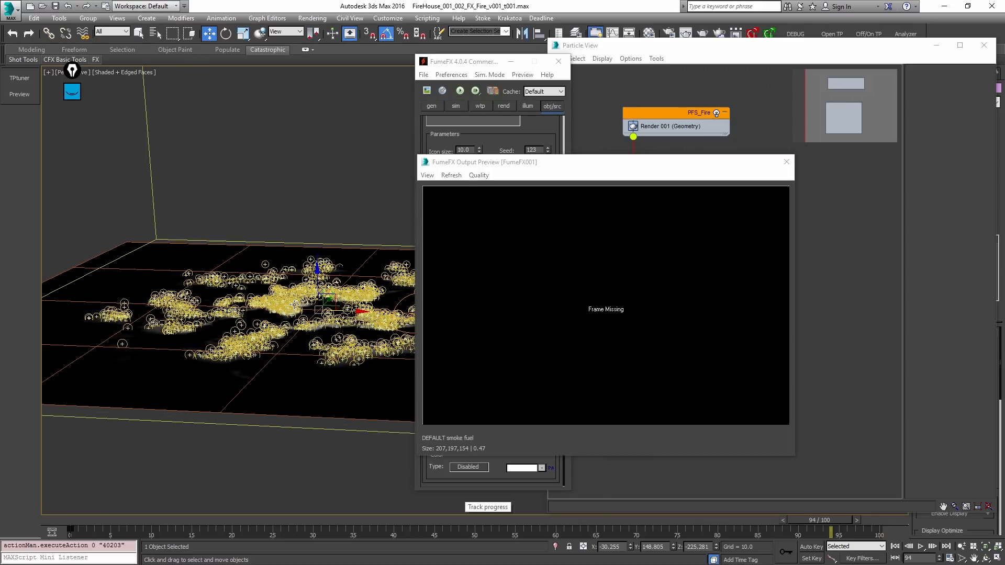
middle_click_drag(295, 303, 305, 252)
middle_click_drag(248, 264, 268, 254)
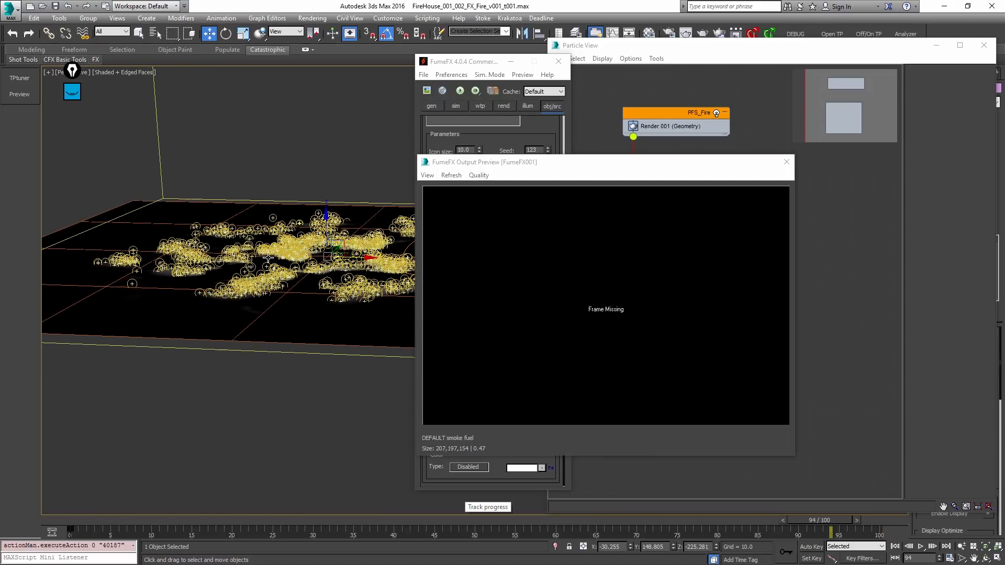
left_click_drag(510, 162, 649, 150)
left_click(439, 186)
Step: Close the output preview and play the animation from the first frame to check playback without the source spheres
middle_click_drag(334, 251, 315, 246)
key("Home")
key("slash")
key("slash")
left_click(924, 148)
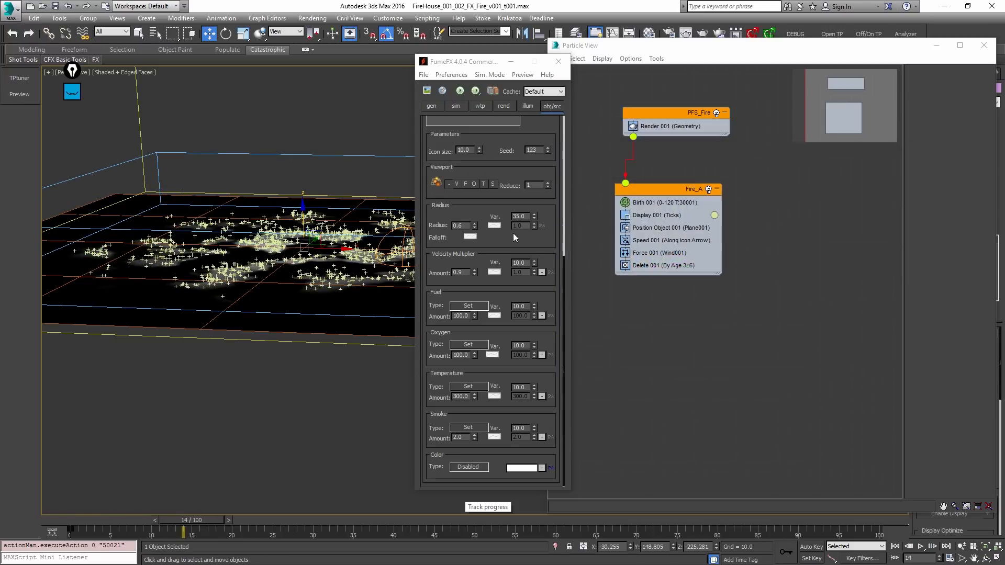
key("slash")
key("slash")
key("Home")
Step: Show the particle source in the viewport again and play the animation to compare playback
left_click(436, 184)
key("slash")
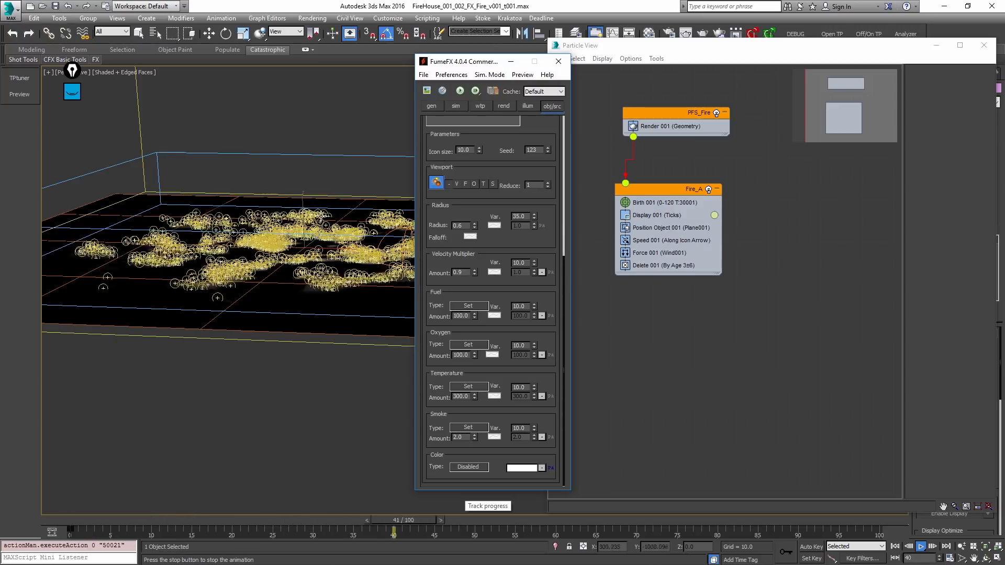
key("slash")
key("Home")
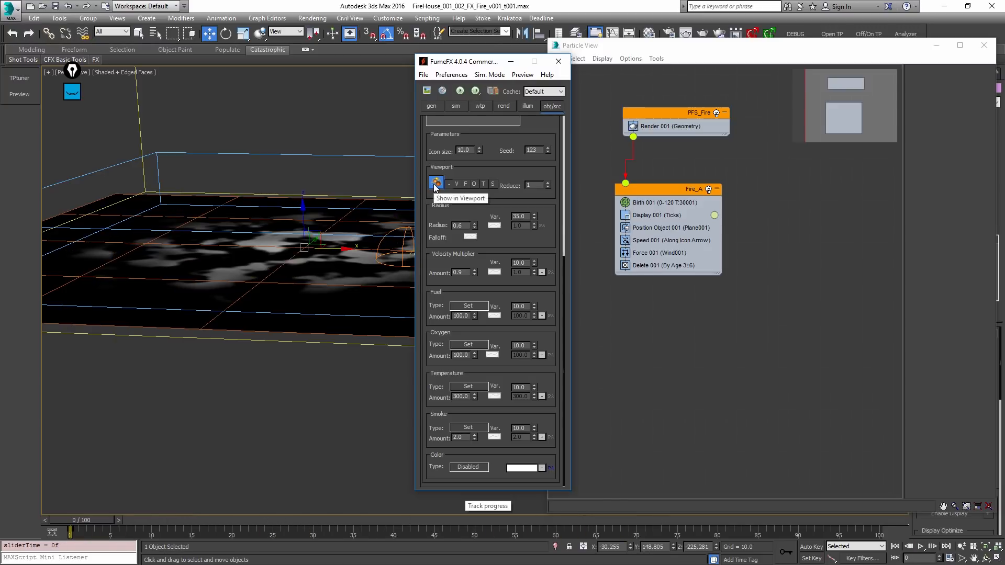
Step: Reopen the FumeFX output preview and play the simulated fire up to frame 25
left_click(427, 91)
key("slash")
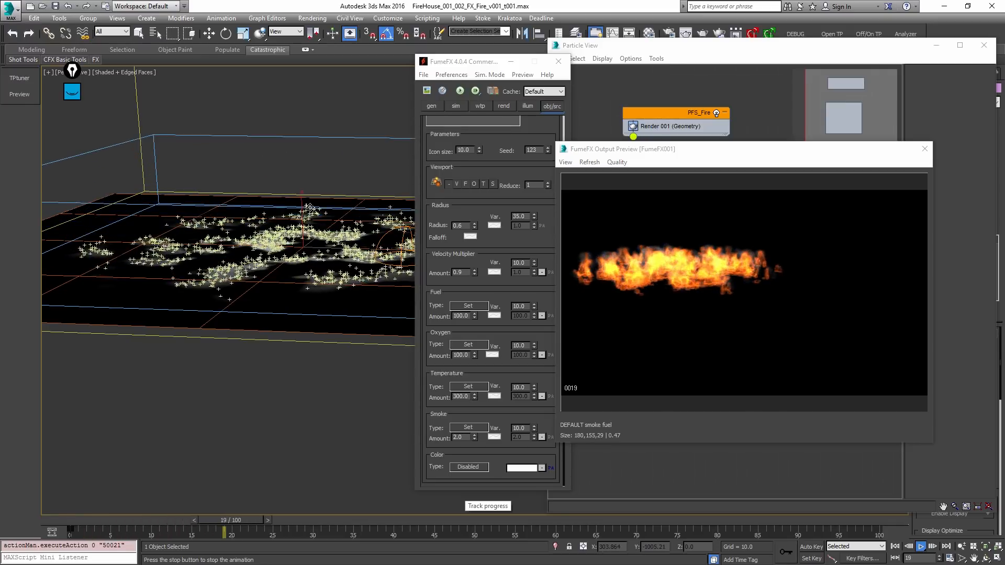
key("slash")
Step: Switch the FumeFX output preview to use the GPU and check the fire with the whole container in view
left_click(522, 75)
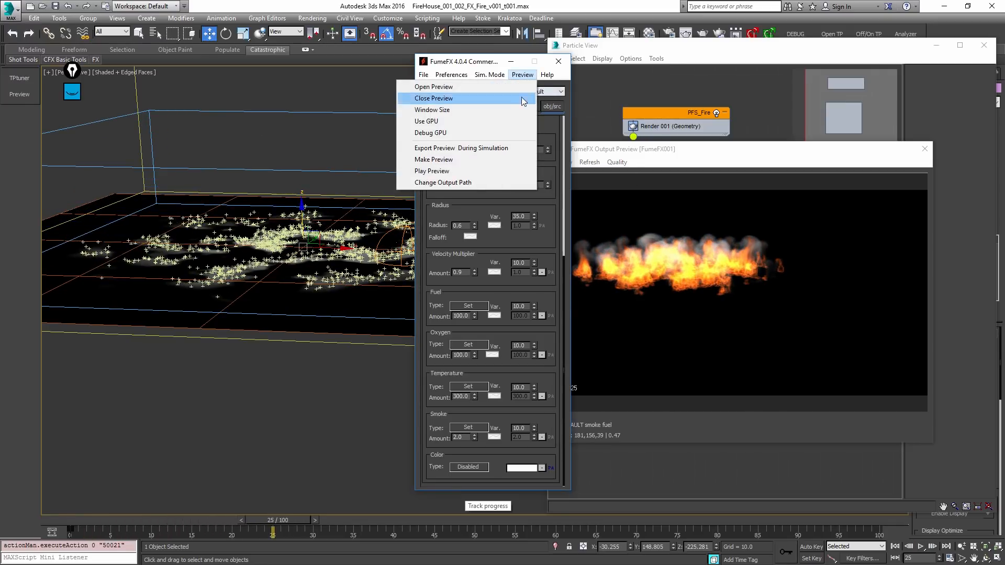
left_click(491, 123)
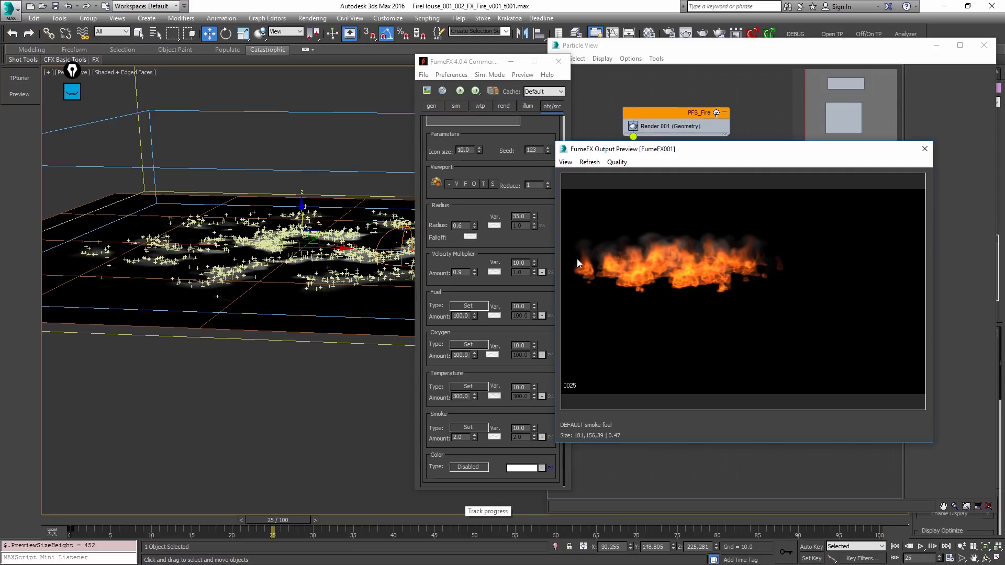
key("alt+z")
left_click_drag(345, 267, 349, 304)
middle_click_drag(349, 304, 375, 356)
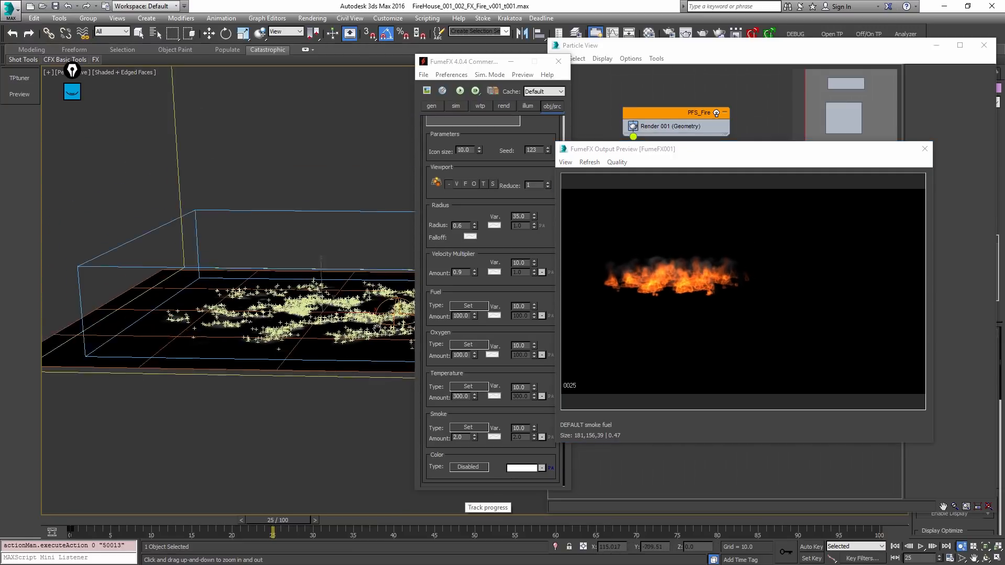
Step: View the container from a lower, closer angle and scrub the simulated fire up to frame 63
left_click_drag(375, 356, 377, 326)
middle_click_drag(347, 330, 347, 320, "alt")
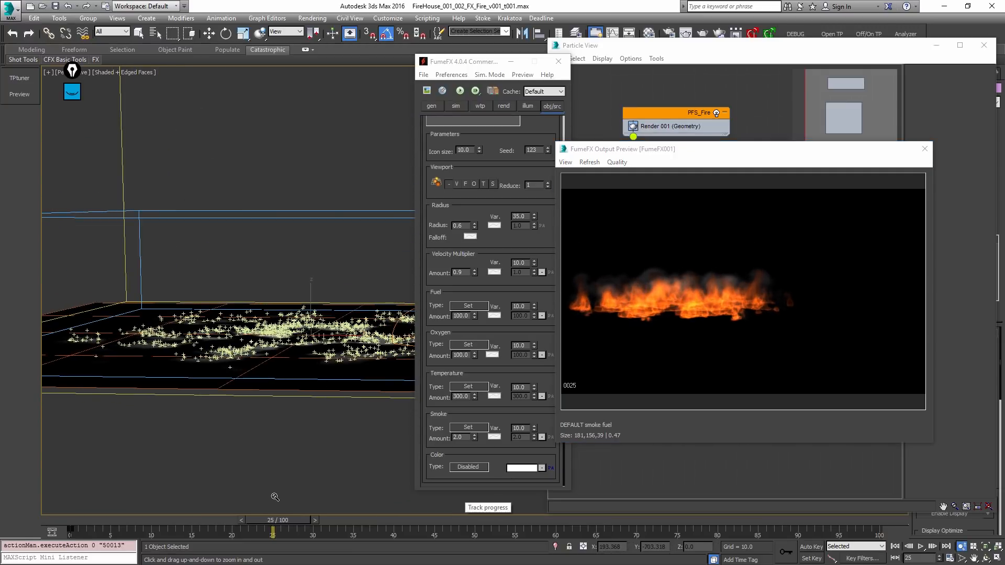
left_click_drag(156, 521, 580, 532)
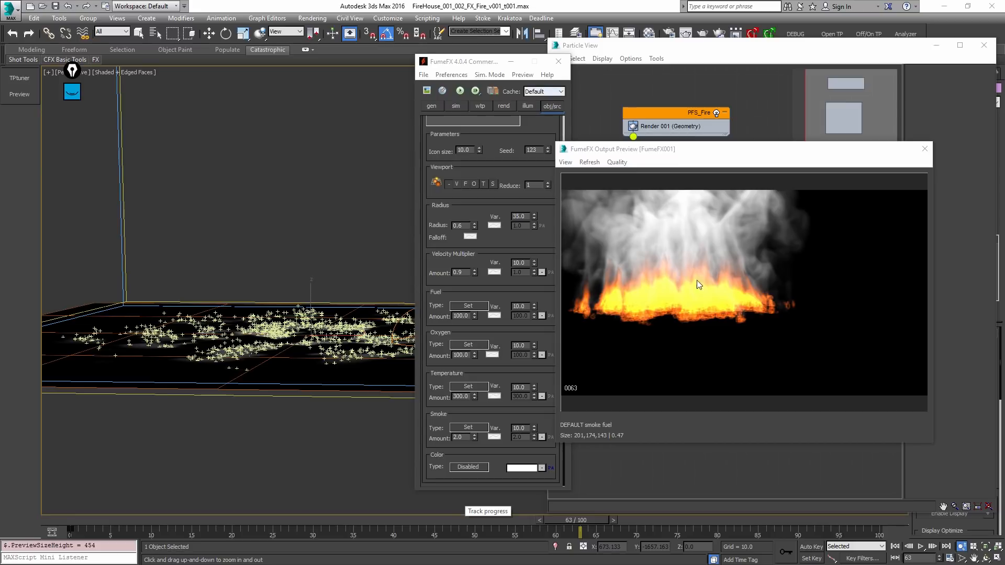
Step: Toggle GPU use for the output preview off and back on to compare the fire's image
left_click(522, 75)
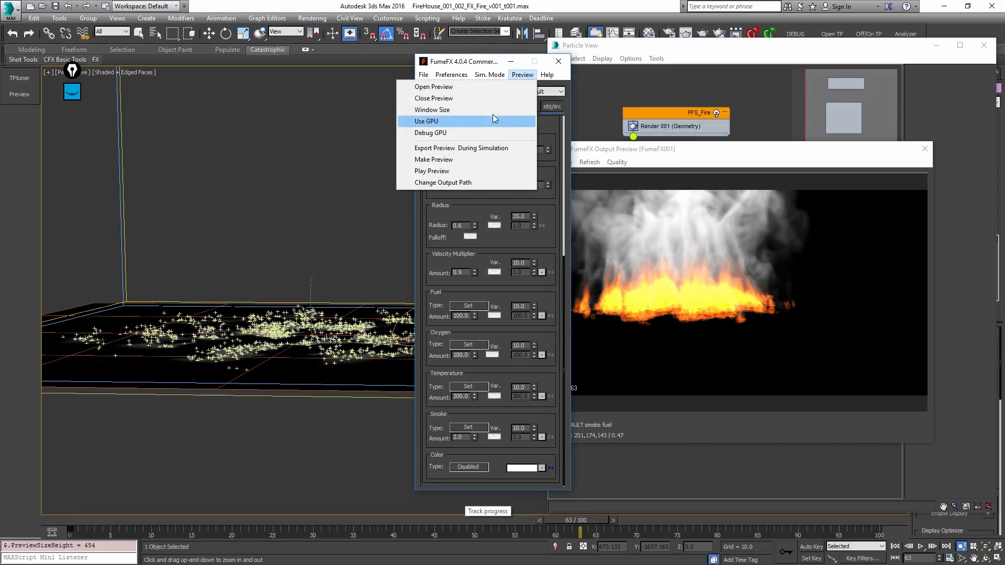
left_click(744, 258)
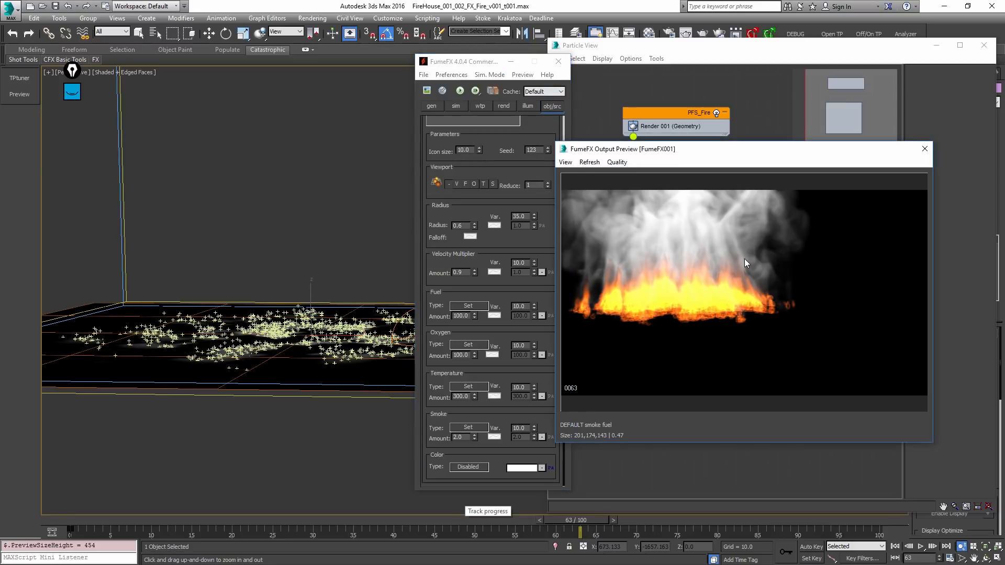
left_click_drag(394, 267, 335, 267)
left_click(518, 79)
left_click(490, 121)
left_click(523, 75)
left_click(488, 118)
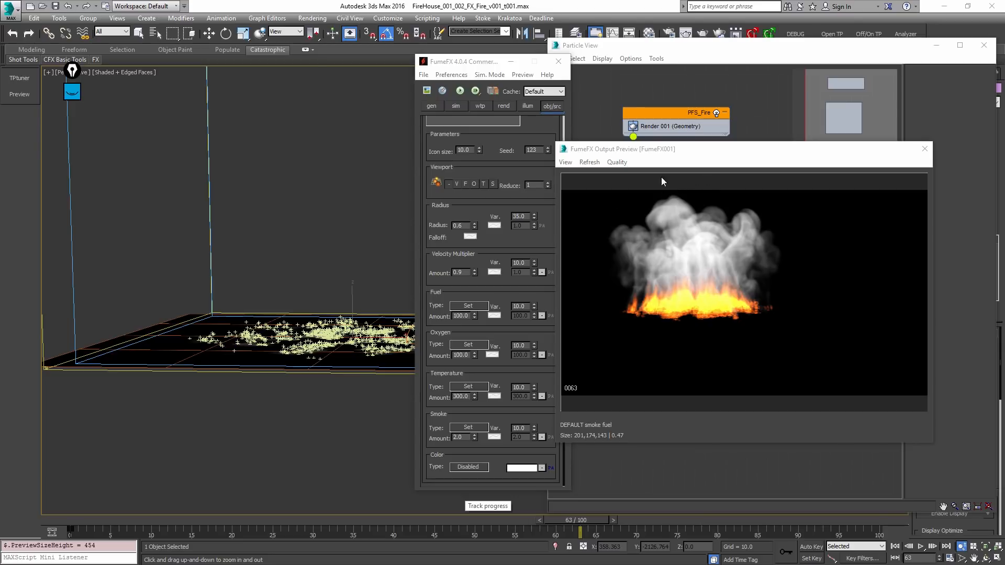
Step: Reframe the fire in the output preview and scrub the animation from the early frames up to frame 80
middle_click_drag(366, 272, 424, 303)
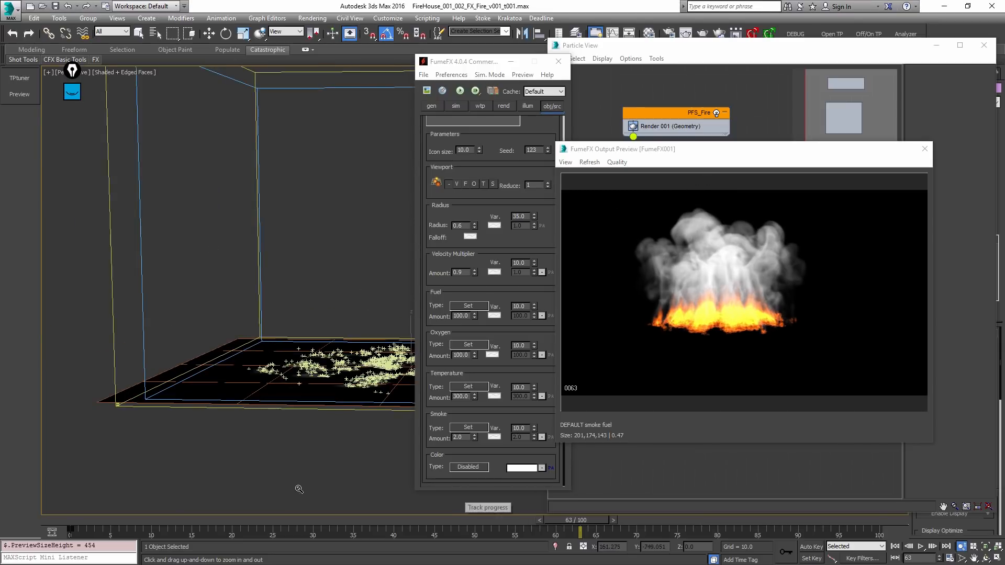
left_click_drag(240, 518, 648, 520)
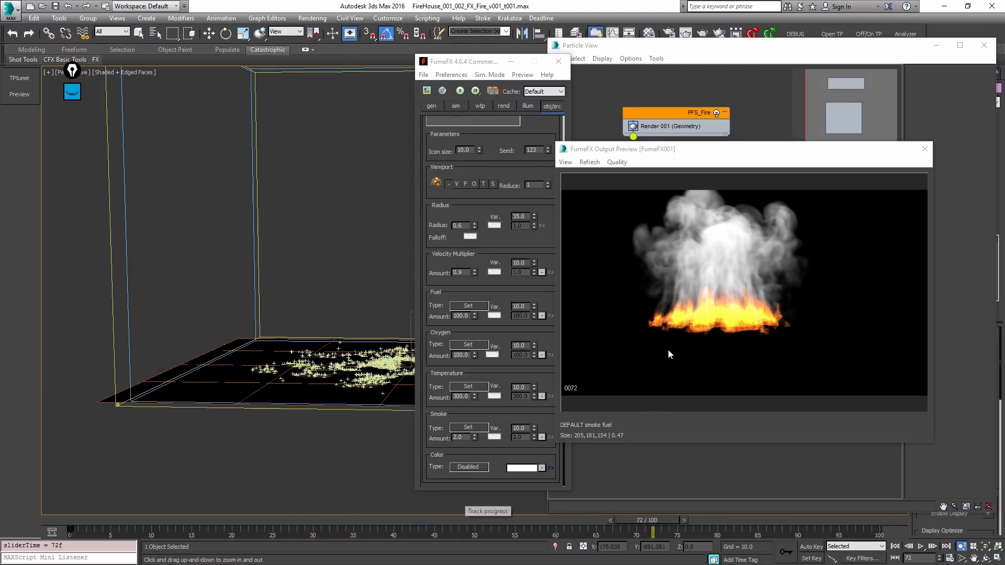
left_click_drag(125, 522, 708, 497)
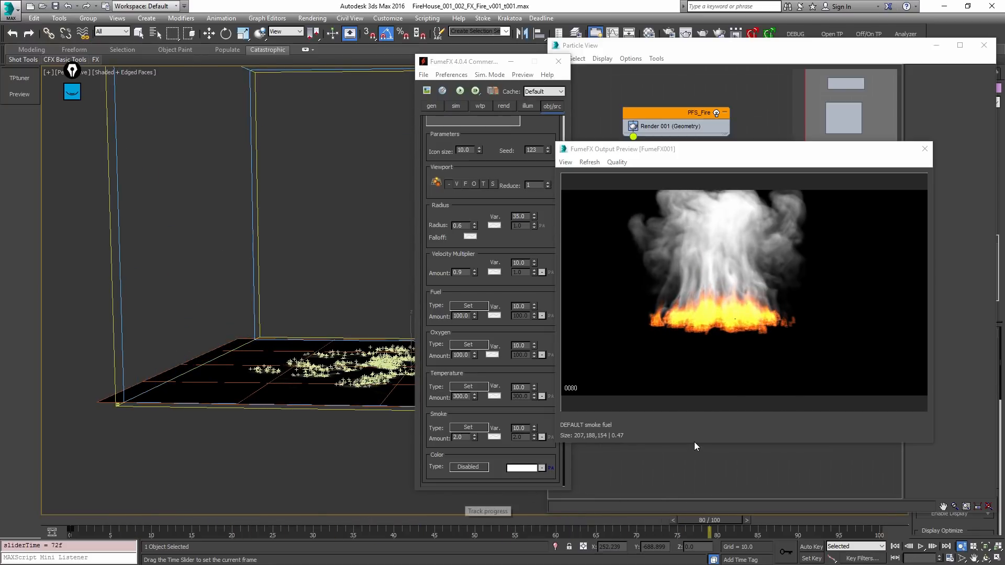
Step: Turn off smoke simulation in the FumeFX simulation settings and collapse the Smoke section
left_click(455, 106)
scroll(458, 401, "down", 10)
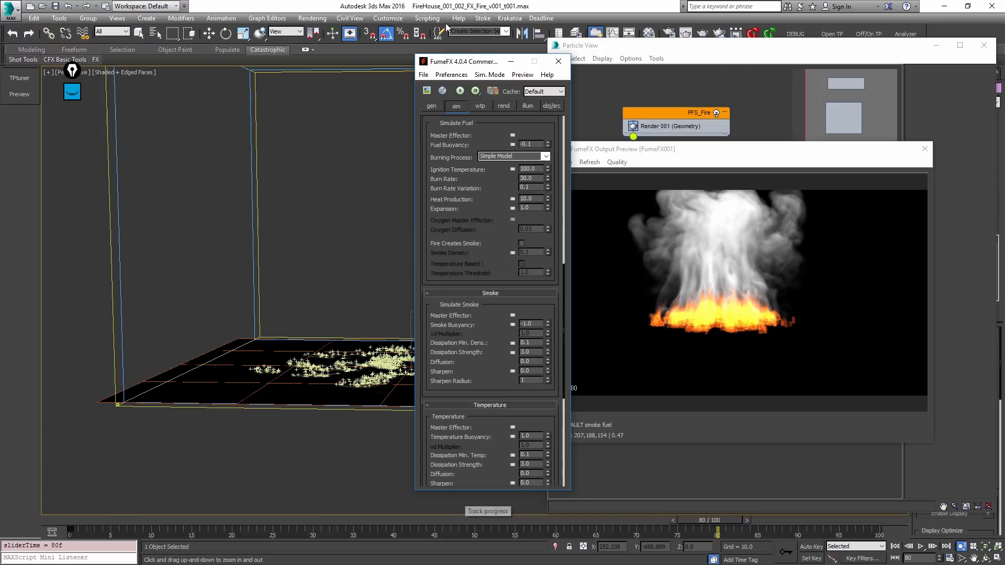
left_click(434, 306)
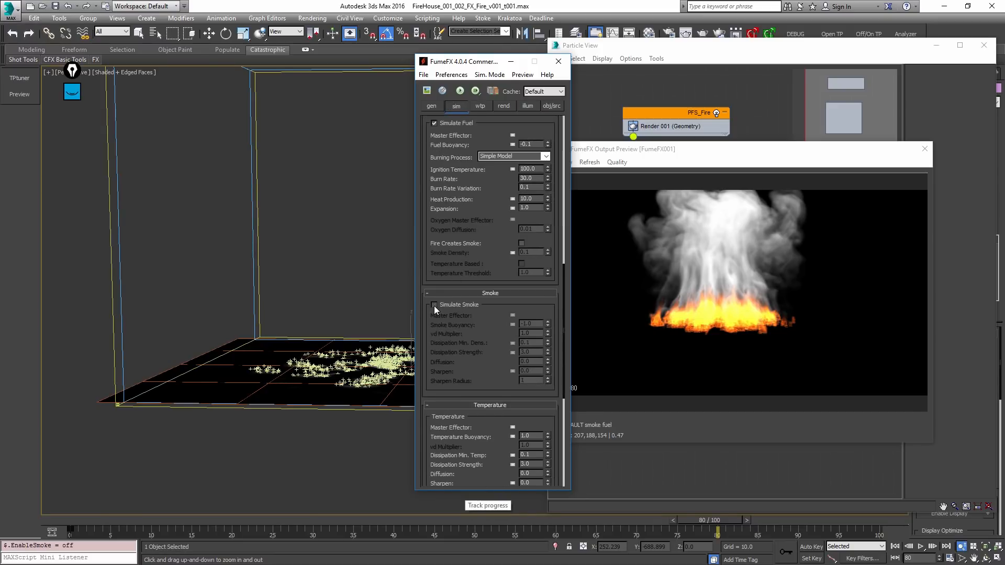
left_click(453, 293)
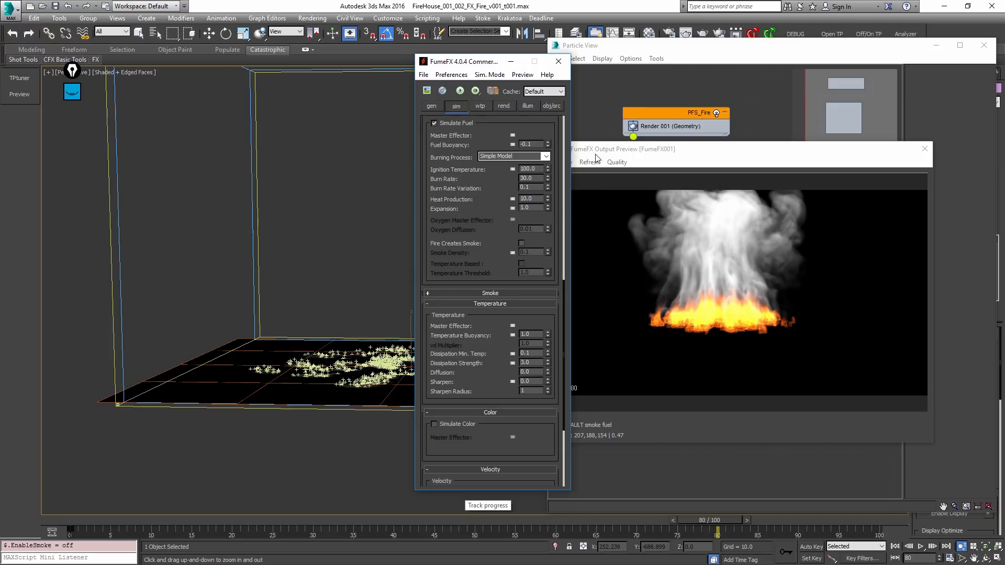
Step: Disable Smoke in the FumeFX rendering settings so the preview shows only the fire
left_click(515, 107)
scroll(507, 227, "down", 10)
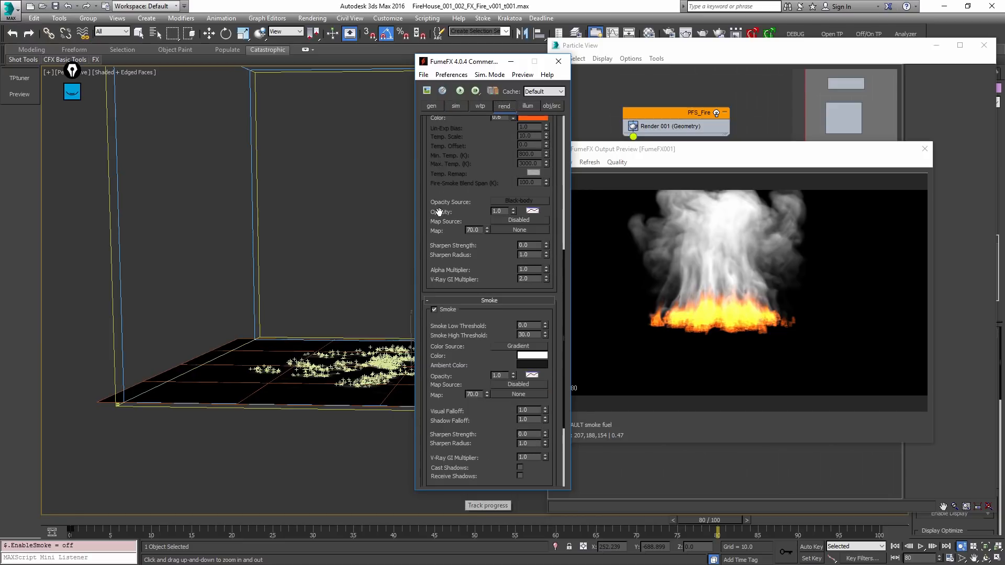
left_click(434, 310)
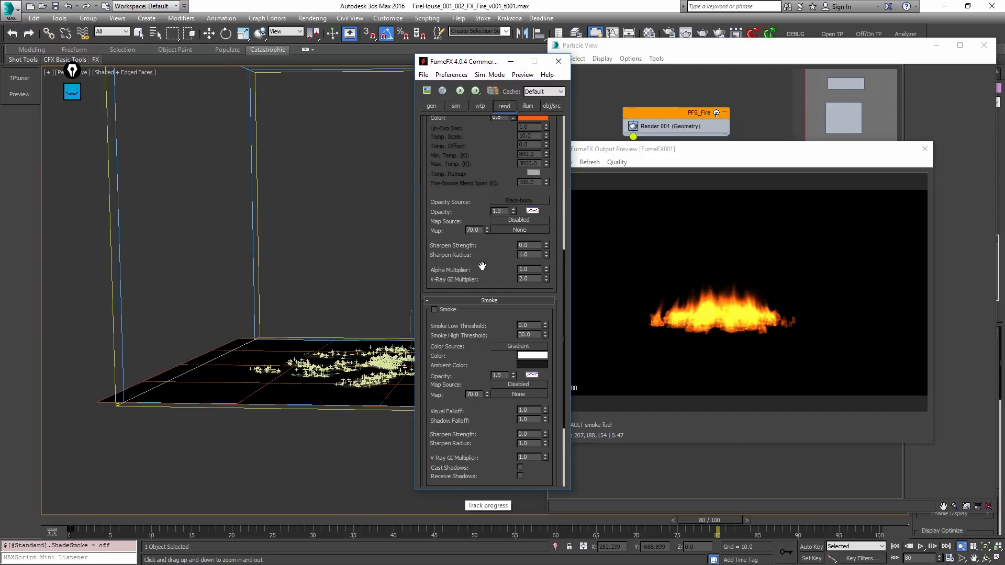
scroll(483, 157, "up", 2)
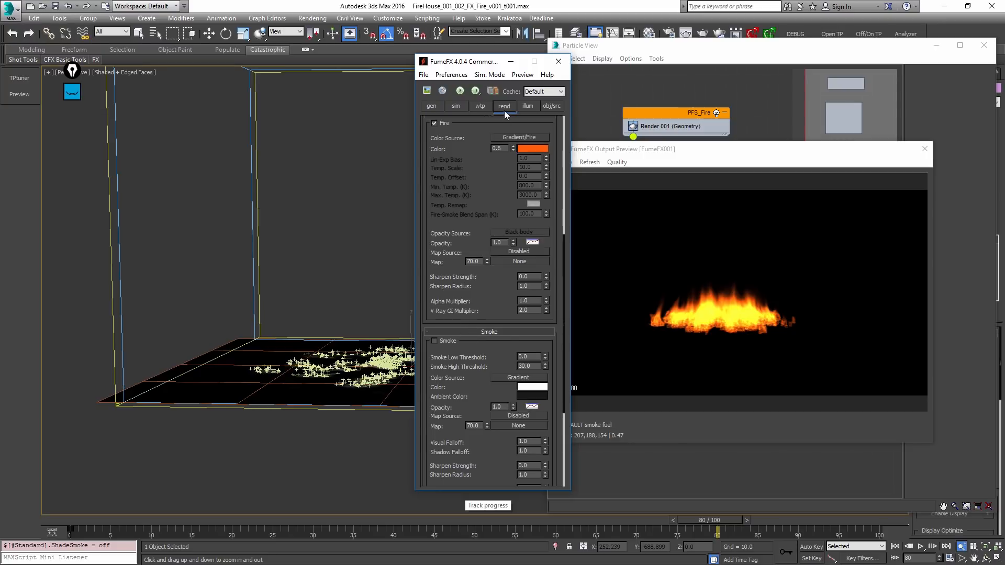
left_click(434, 341)
left_click(433, 340)
Step: Review the smoke simulation setting and general output parameters, and scrub the fire-only preview to frame 79
left_click(461, 106)
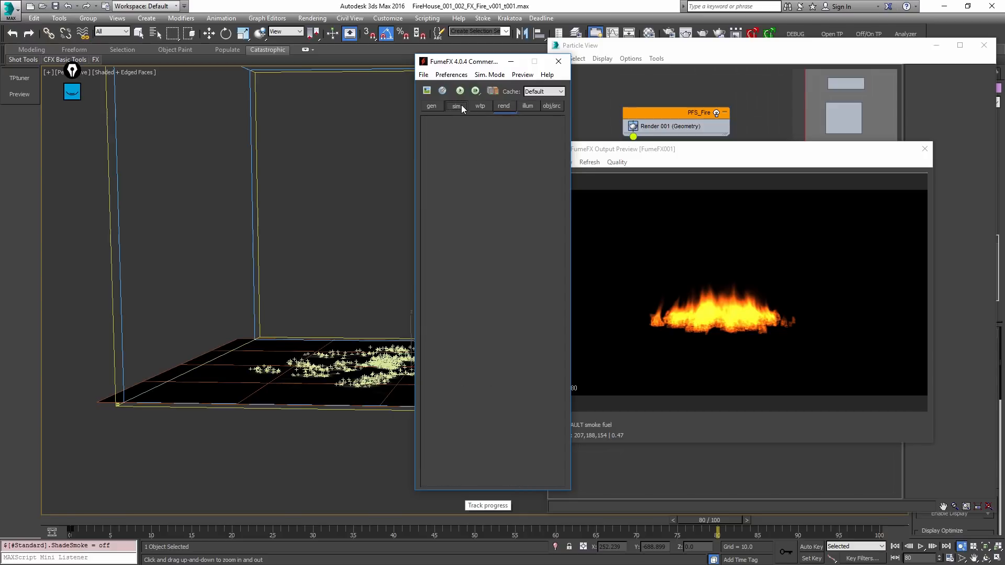
scroll(460, 361, "down", 2)
scroll(460, 358, "down", 7)
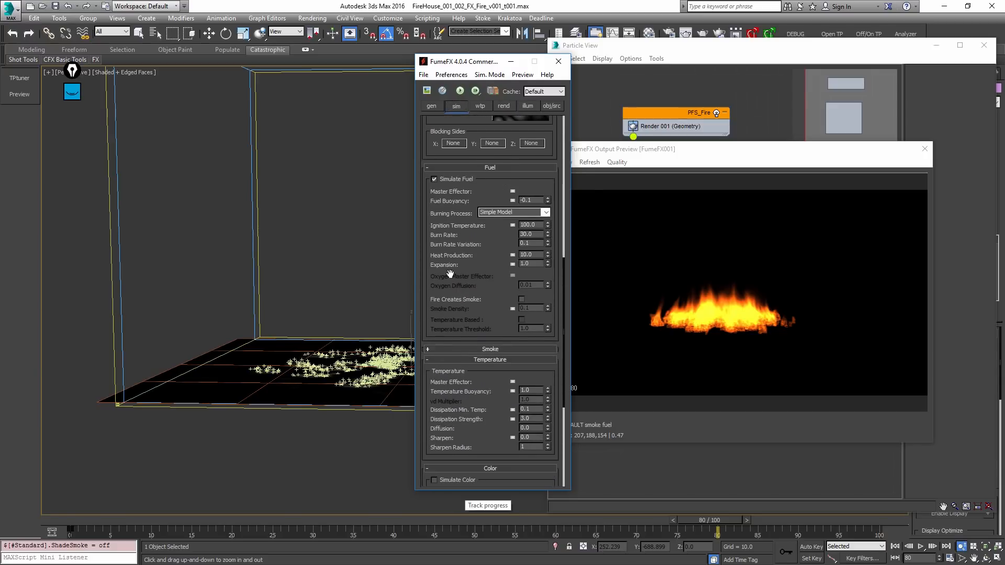
left_click(442, 349)
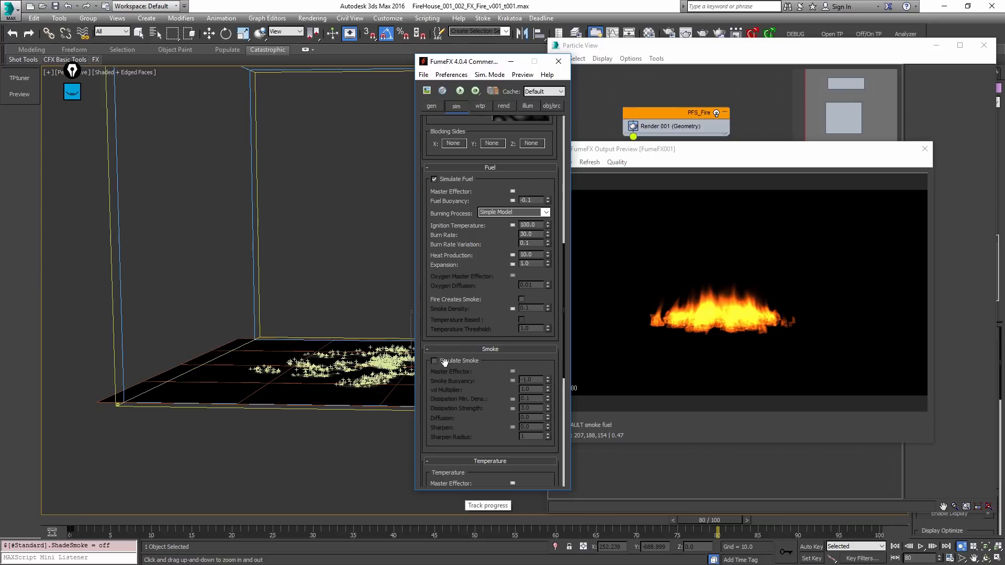
left_click(441, 349)
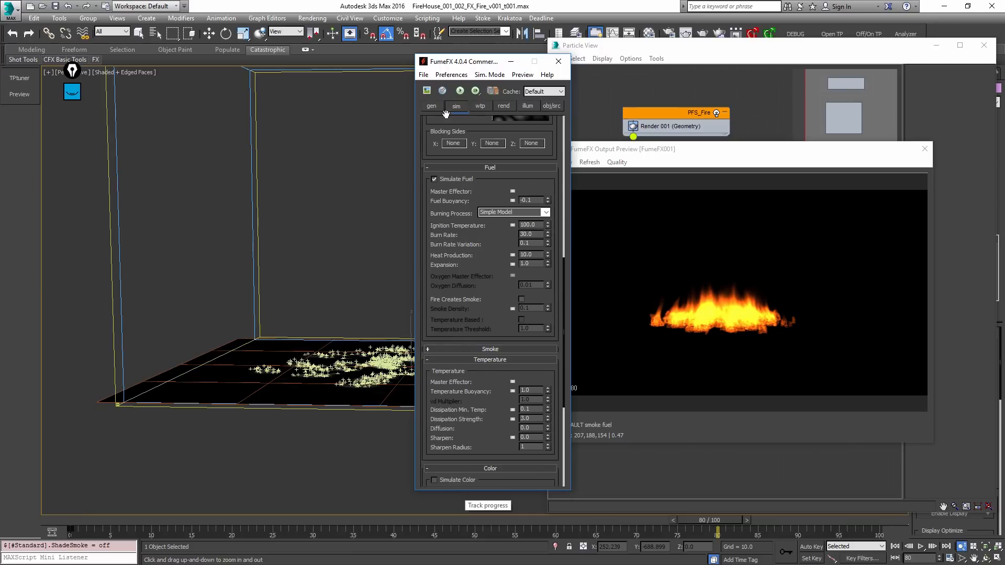
left_click(440, 105)
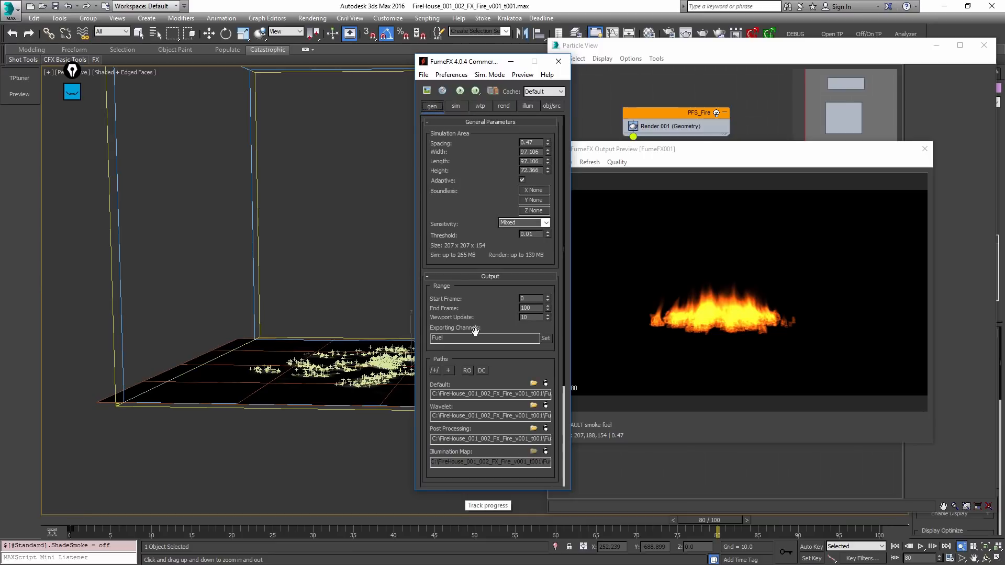
left_click(455, 105)
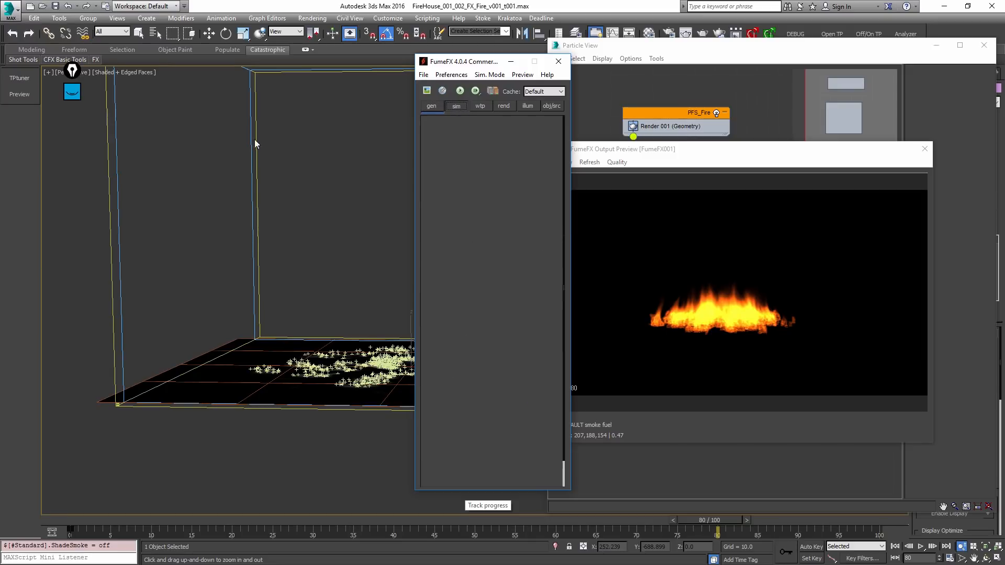
left_click_drag(117, 523, 707, 525)
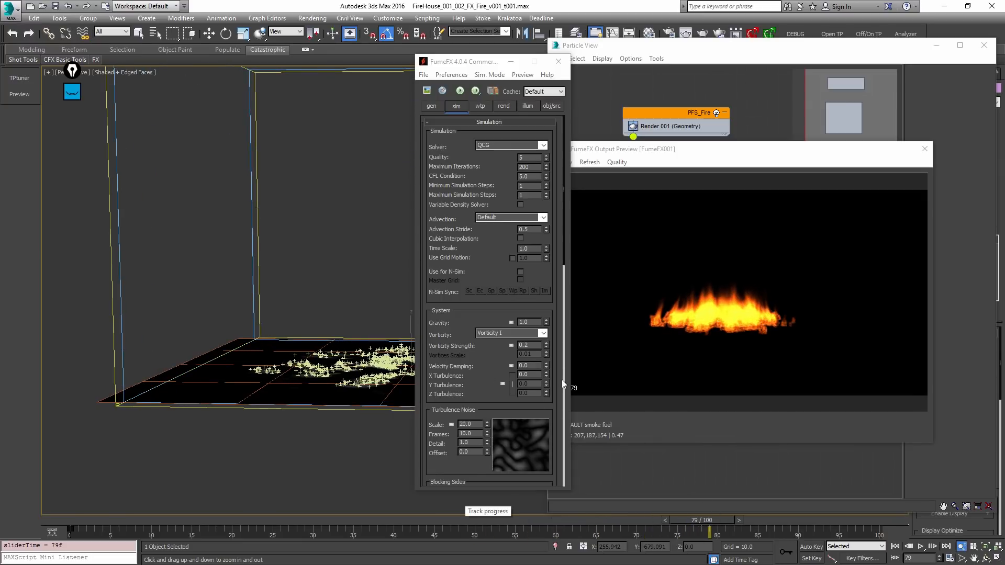
Step: Set the fuel's Burn Rate to 6 in the FumeFX simulation settings
scroll(460, 319, "down", 5)
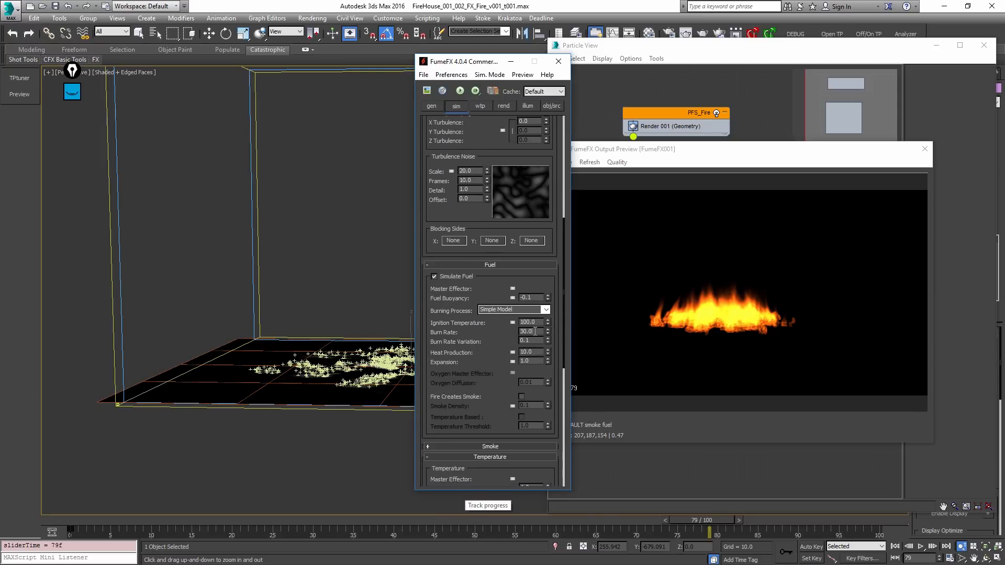
key("Return")
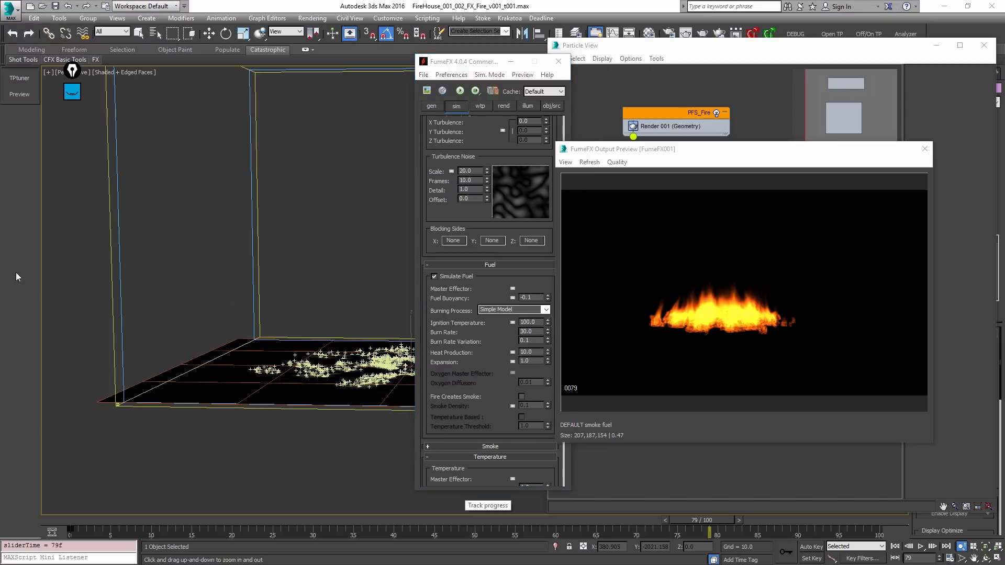
double_click(526, 331)
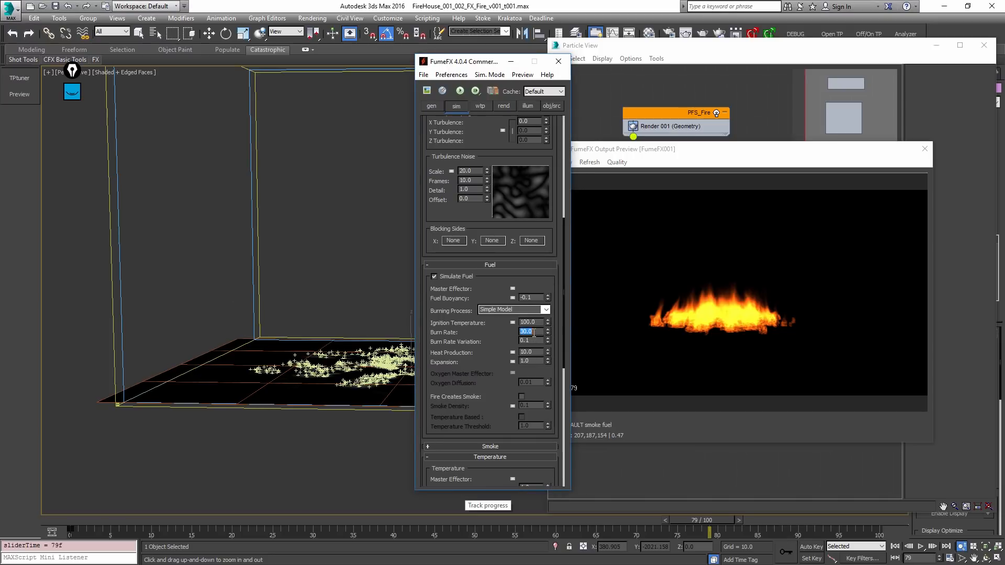
type("5")
key("Return")
Step: Annotate the screen with a circled "BR" and a downward arrow, and circle the Expansion parameter
left_click(72, 92)
left_click(73, 124)
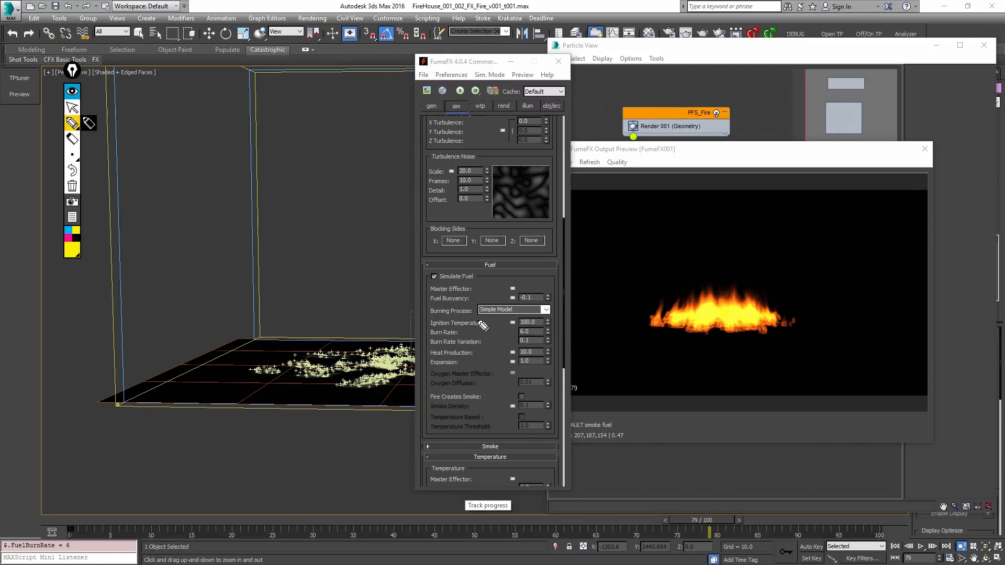
left_click_drag(292, 147, 295, 189)
mouse_move(285, 173)
left_mouse_down()
mouse_move(294, 189)
mouse_move(303, 175)
left_mouse_up()
mouse_move(283, 105)
left_mouse_down()
mouse_move(292, 126)
mouse_move(316, 117)
mouse_move(272, 123)
left_mouse_up()
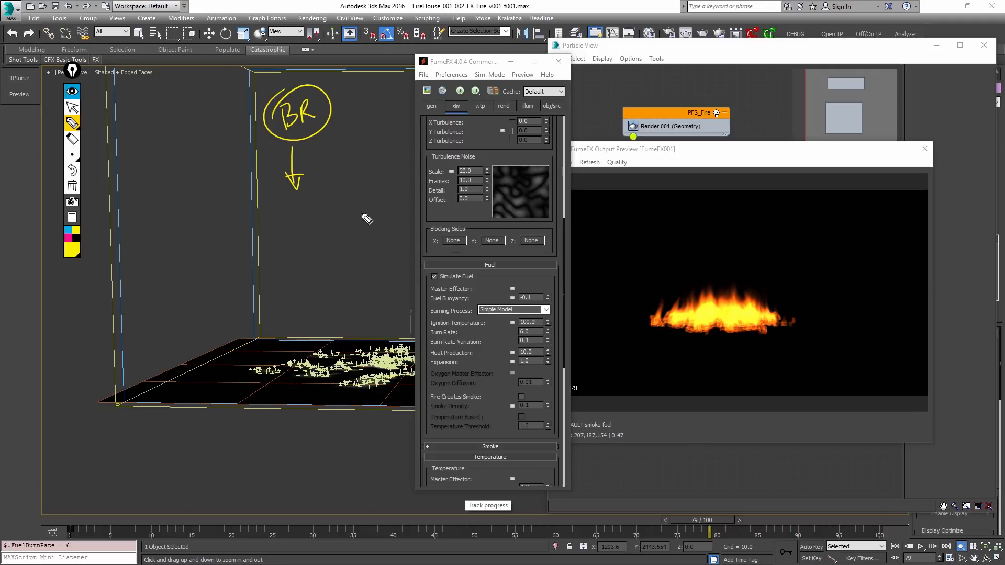
left_click_drag(510, 361, 493, 361)
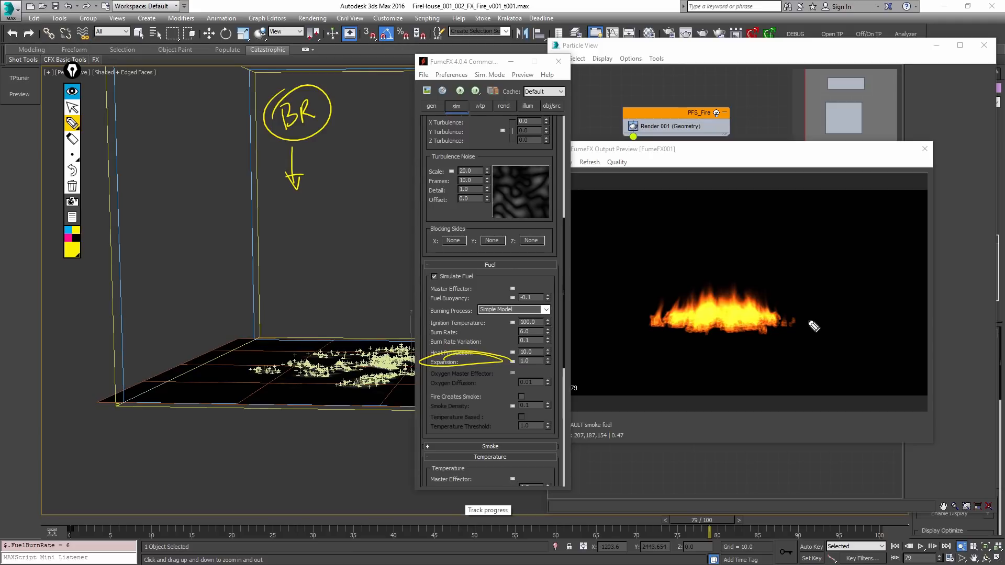
Step: Sketch a wide flame shape and a thin rising column beside the previewed fire, and clear all annotations
mouse_move(813, 303)
left_mouse_down()
mouse_move(790, 253)
mouse_move(810, 236)
left_mouse_up()
left_click_drag(825, 299, 840, 283)
left_click_drag(851, 274, 820, 227)
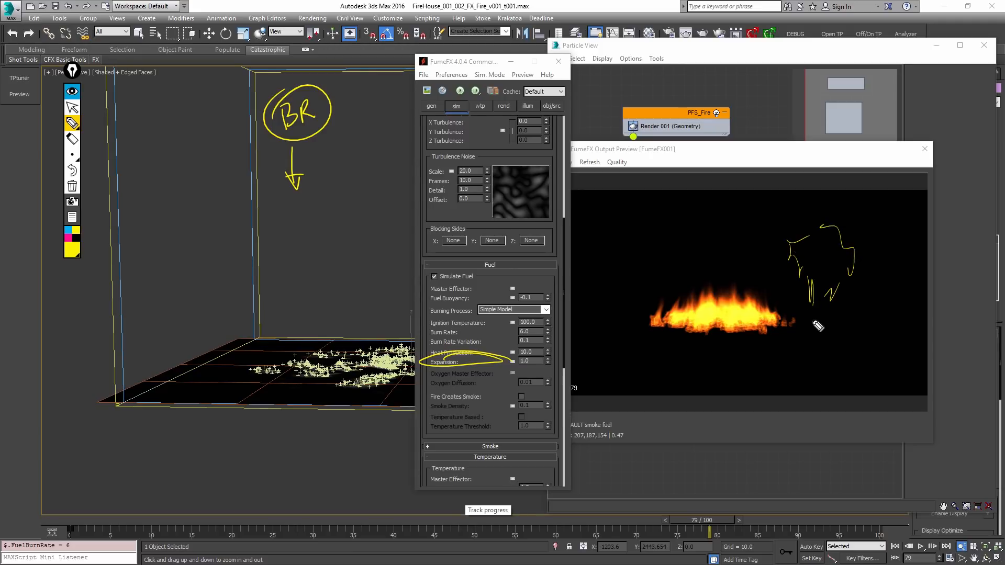
mouse_move(814, 325)
left_mouse_down()
mouse_move(825, 273)
mouse_move(828, 301)
mouse_move(816, 289)
left_mouse_up()
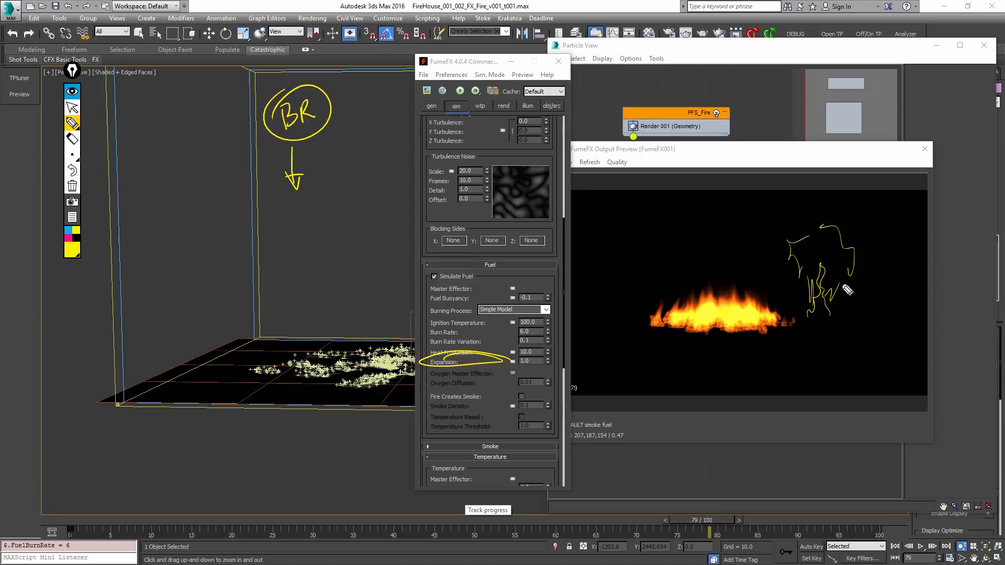
mouse_move(861, 316)
left_mouse_down()
mouse_move(877, 188)
mouse_move(885, 317)
left_mouse_up()
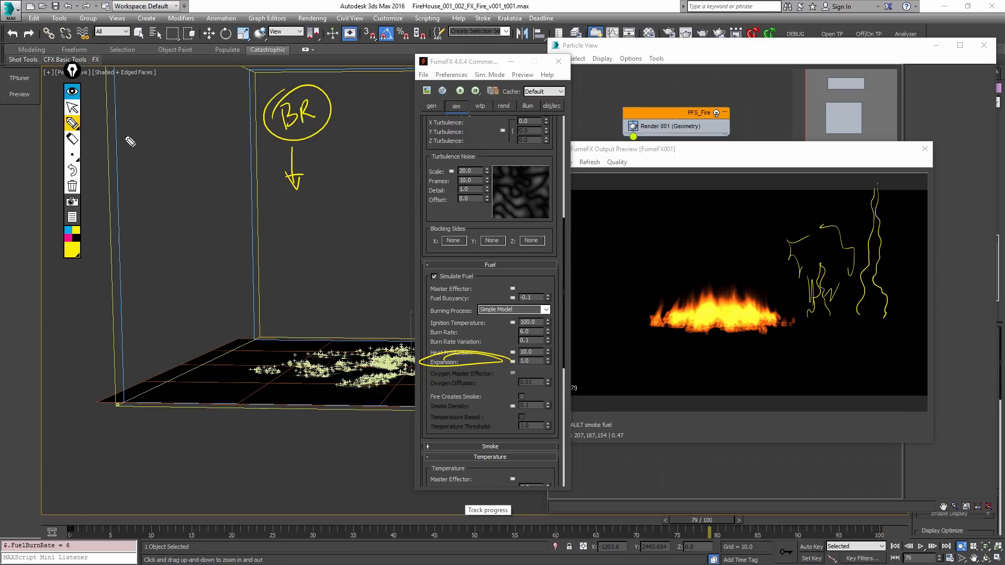
left_click(72, 186)
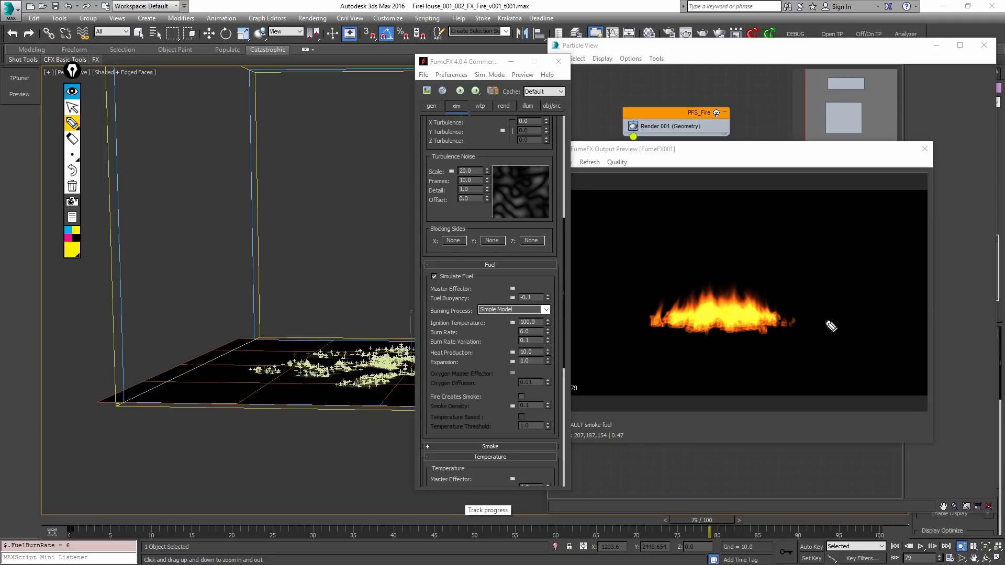
Step: Sketch a billowing flame outline beside the fire, and mark Burn Rate with a down arrow and Expansion with an up arrow
mouse_move(831, 317)
left_mouse_down()
mouse_move(845, 239)
mouse_move(855, 321)
mouse_move(794, 249)
mouse_move(839, 199)
mouse_move(896, 254)
mouse_move(855, 330)
left_mouse_up()
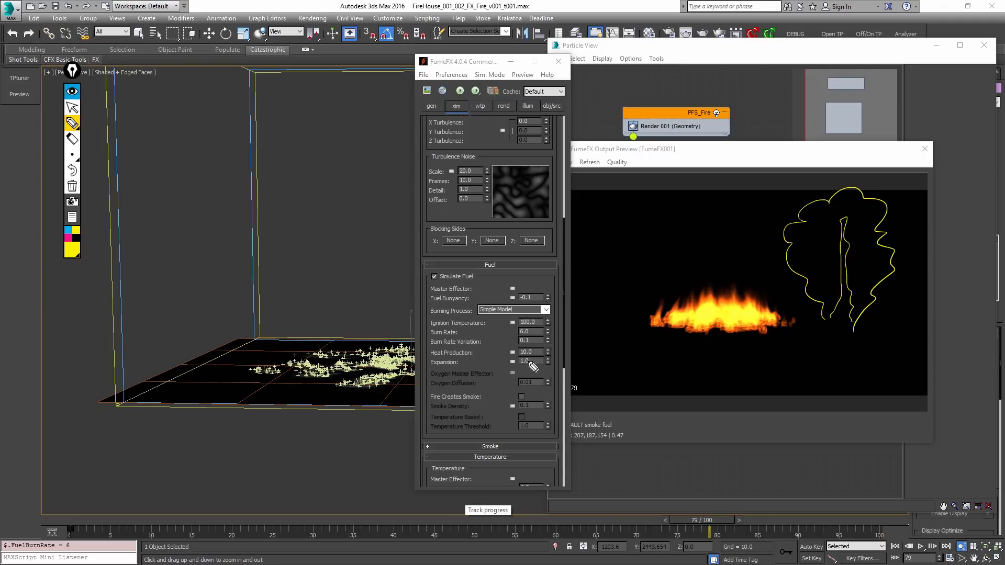
left_click_drag(533, 332, 530, 367)
left_click_drag(506, 321, 504, 338)
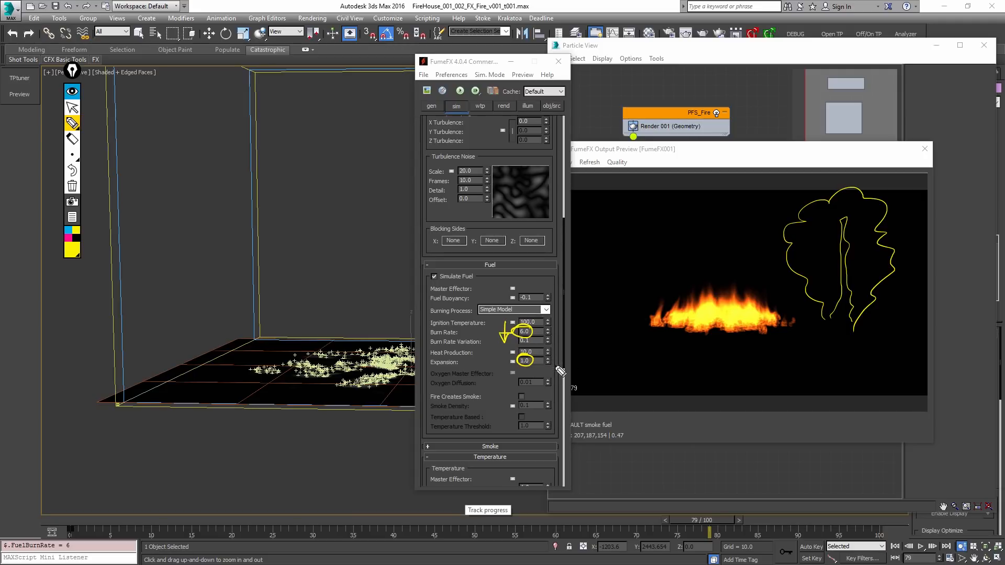
left_click_drag(552, 346, 552, 366)
Step: Draw taller flame tongues over the fire in the output preview, and clear all annotations
left_click_drag(759, 316, 759, 271)
left_click_drag(650, 317, 655, 263)
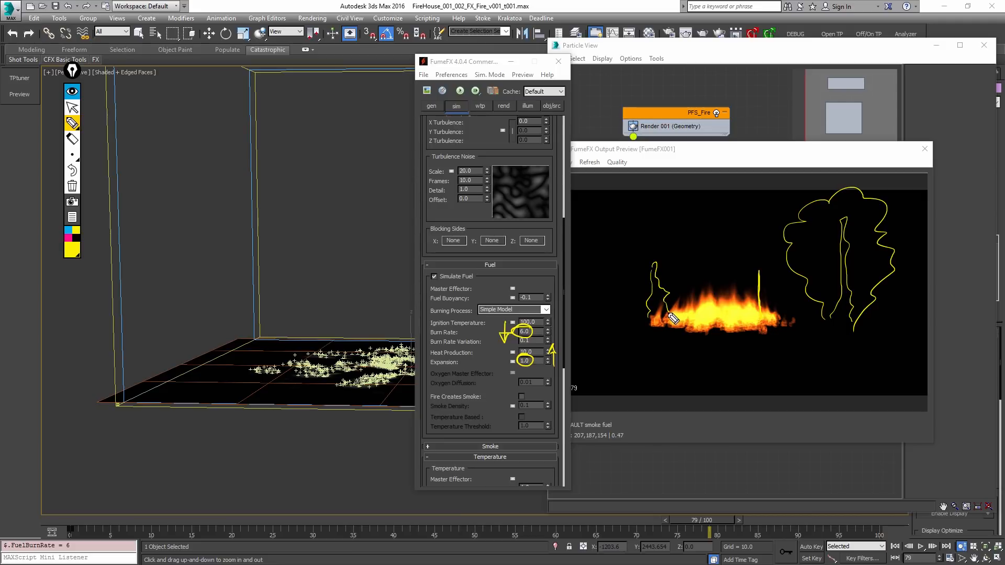
mouse_move(701, 297)
left_mouse_down()
mouse_move(675, 242)
mouse_move(740, 218)
mouse_move(722, 306)
left_mouse_up()
left_click(74, 187)
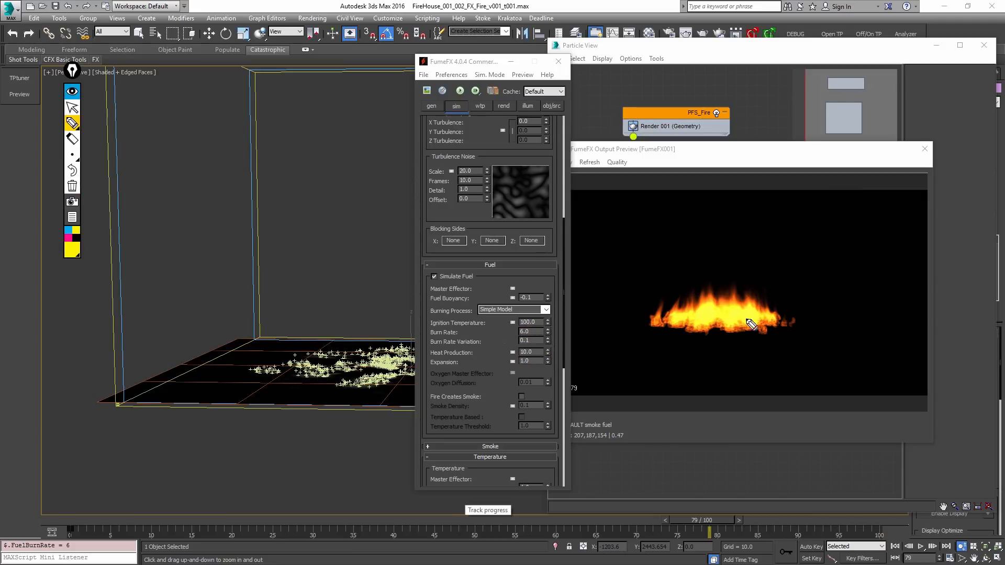
Step: Sketch a billowing flame shape enclosed in a large circle beside the fire in the output preview
mouse_move(821, 299)
left_mouse_down()
mouse_move(842, 229)
mouse_move(858, 304)
mouse_move(841, 244)
mouse_move(819, 322)
mouse_move(800, 244)
mouse_move(811, 191)
mouse_move(876, 236)
mouse_move(866, 303)
mouse_move(827, 331)
mouse_move(910, 222)
left_mouse_up()
left_click_drag(831, 331, 849, 173)
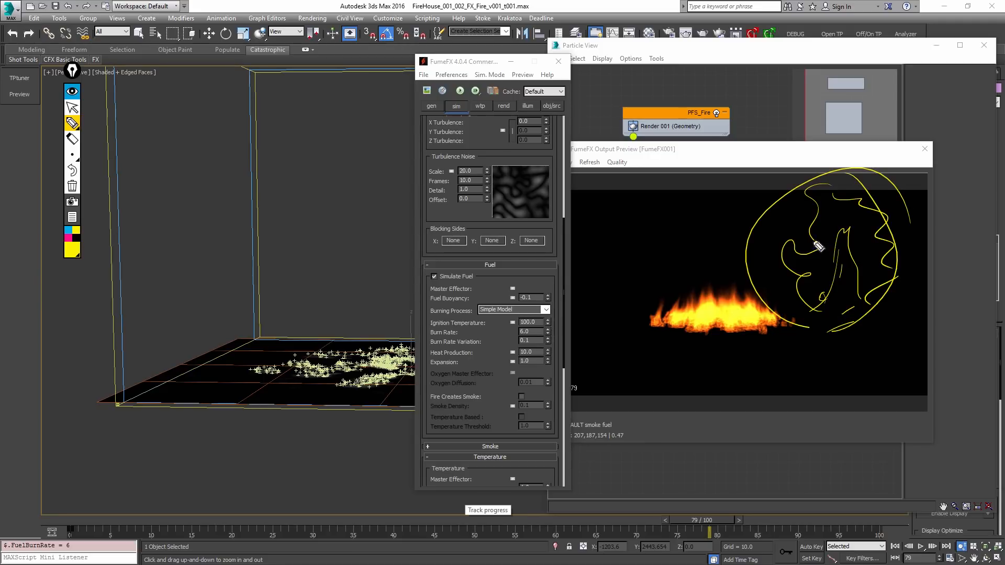
mouse_move(535, 349)
left_mouse_down()
mouse_move(539, 370)
mouse_move(536, 351)
left_mouse_up()
mouse_move(833, 328)
left_mouse_down()
mouse_move(808, 249)
mouse_move(827, 330)
left_mouse_up()
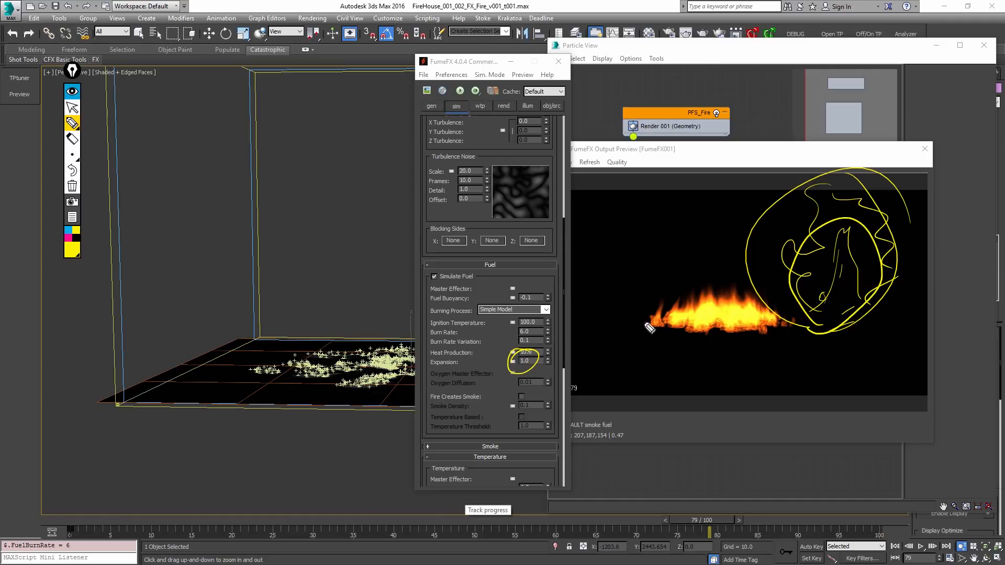
left_click(72, 186)
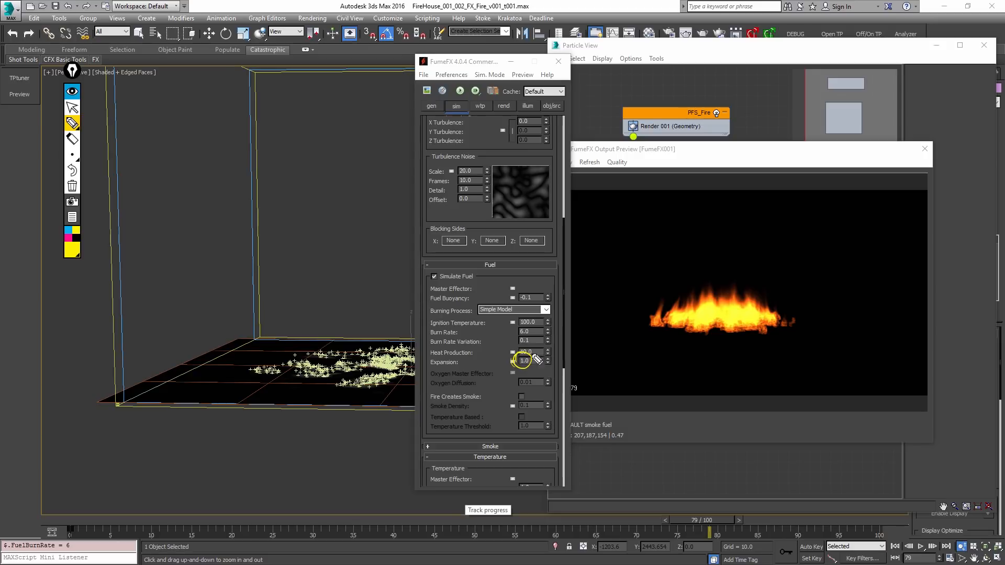
left_click(69, 107)
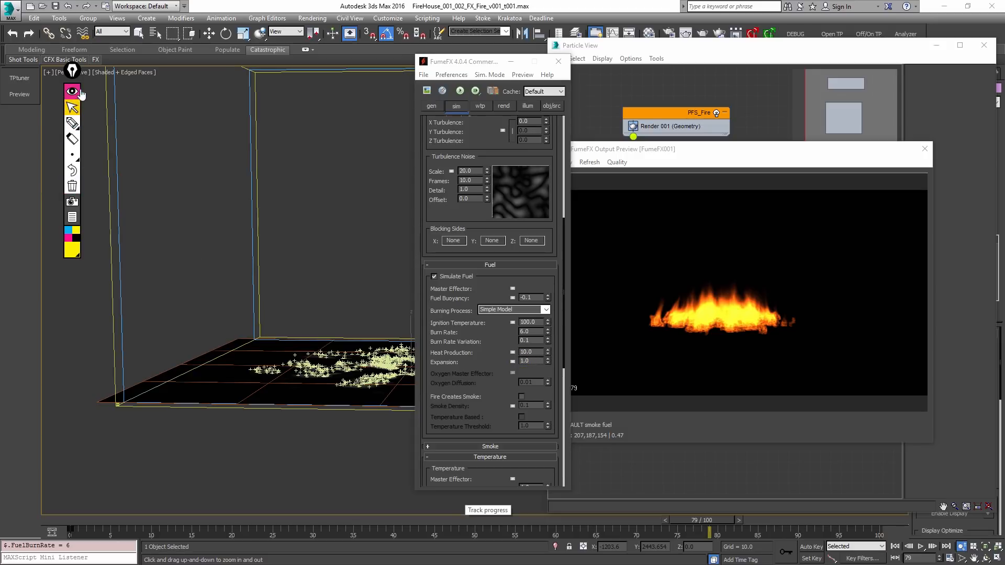
Step: Start the FumeFX simulation and bring up the output preview of the fire
left_click(474, 92)
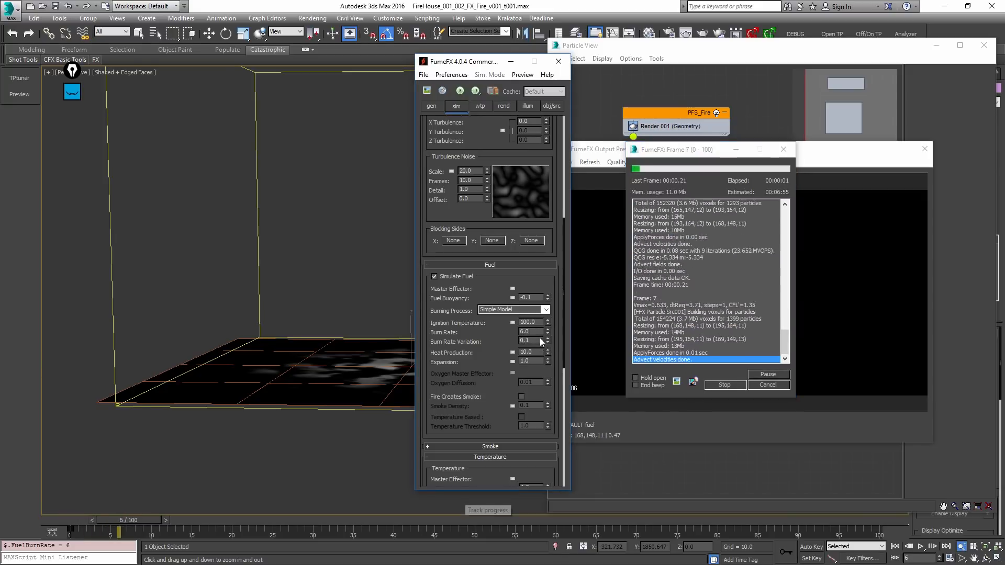
double_click(526, 331)
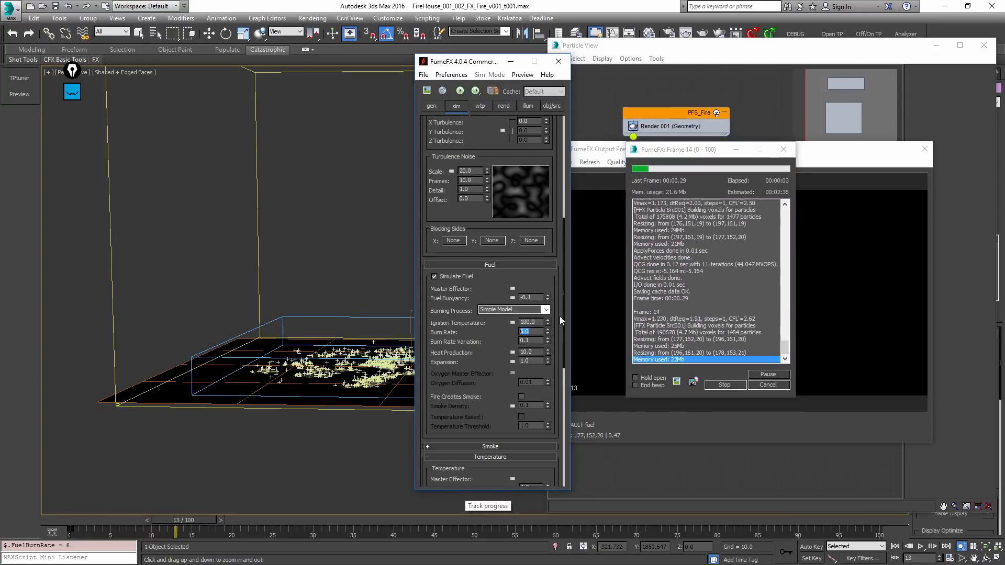
left_click(676, 382)
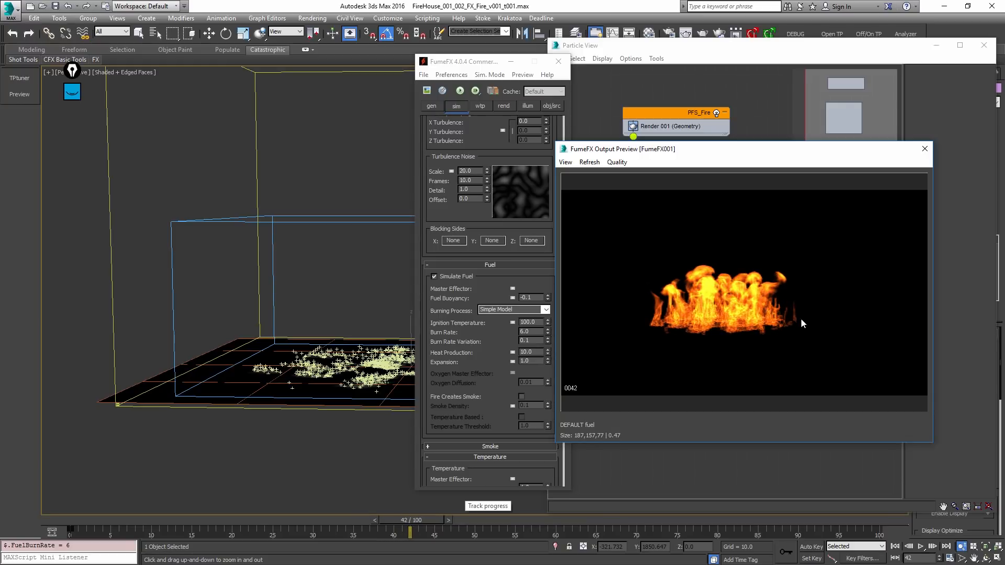
Step: Raise the fuel Expansion to 5 and then to 10 while the simulation runs, and check the preview
double_click(535, 360)
type("5")
key("Return")
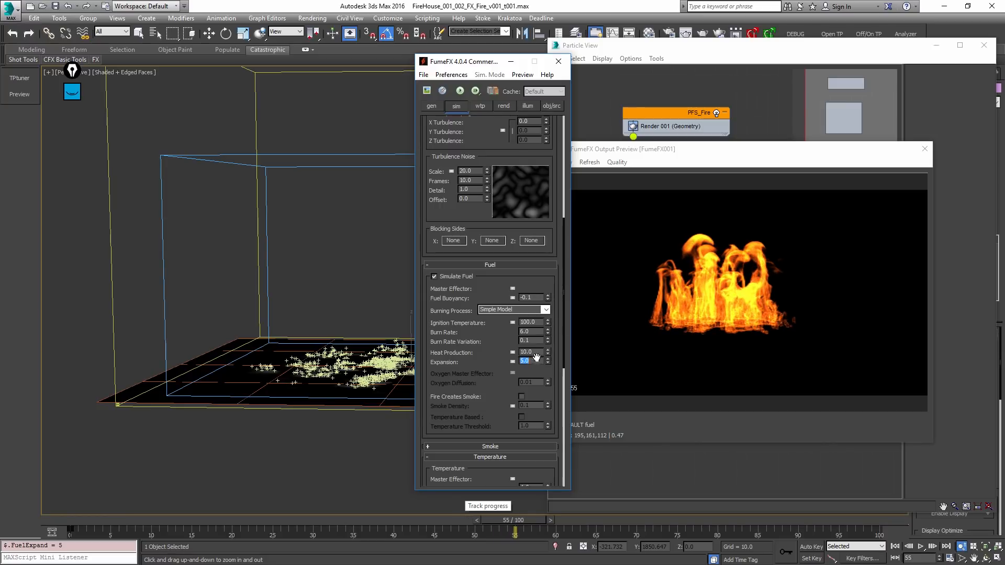
type("10")
key("Return")
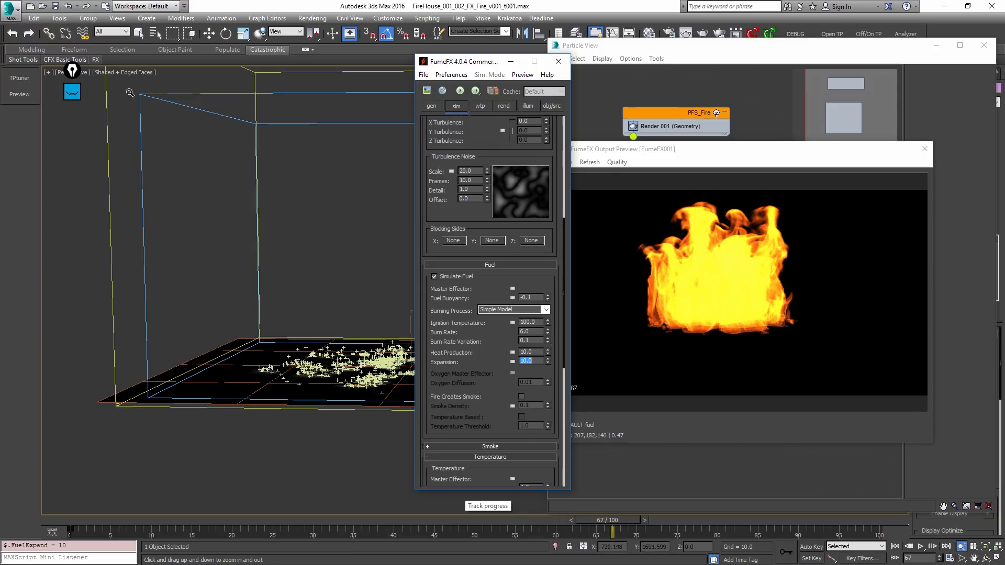
left_click(696, 156)
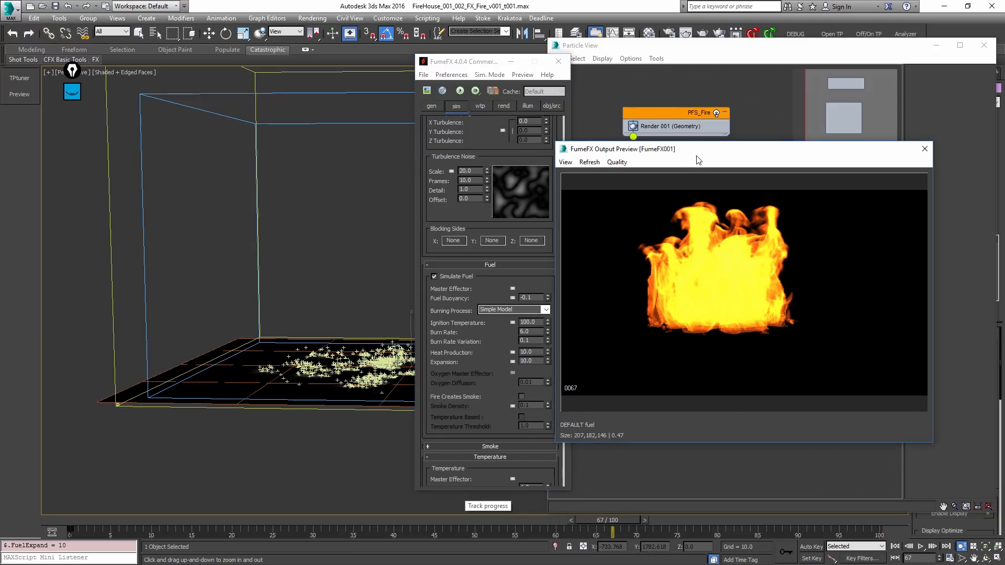
Step: Scrub through the simulated frames to review how the fire develops in the preview, and return to the first frame
key("w")
left_click_drag(110, 517, 152, 532)
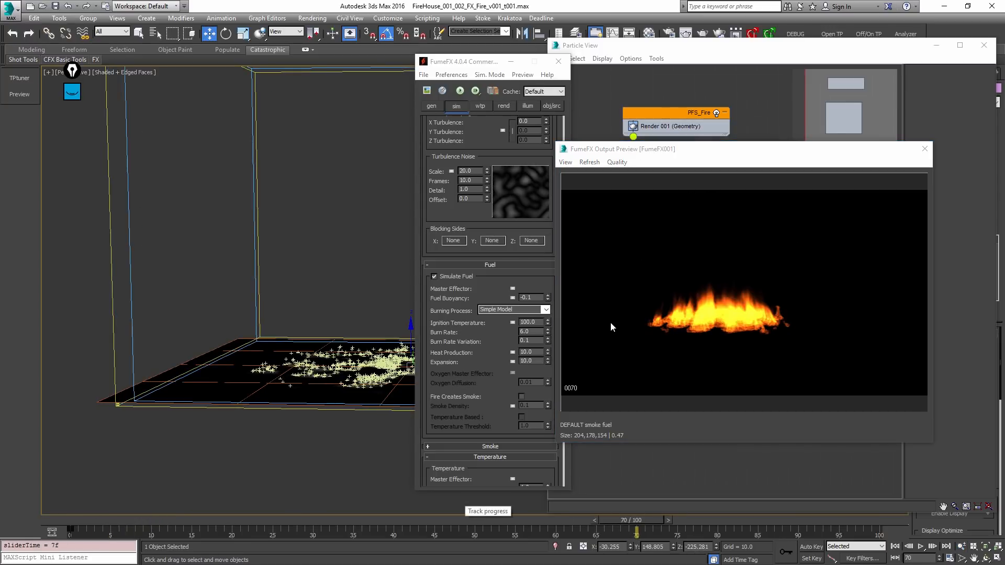
left_click_drag(114, 524, 646, 561)
key("Home")
Step: Set the fuel Expansion to 0.9 and go to frame 40 on the timeline
double_click(541, 360)
type(".9")
key("Return")
left_click_drag(208, 517, 408, 524)
Step: Set the fuel's Burn Rate Variation to 1
left_click_drag(468, 149, 460, 293)
scroll(500, 243, "up", 3)
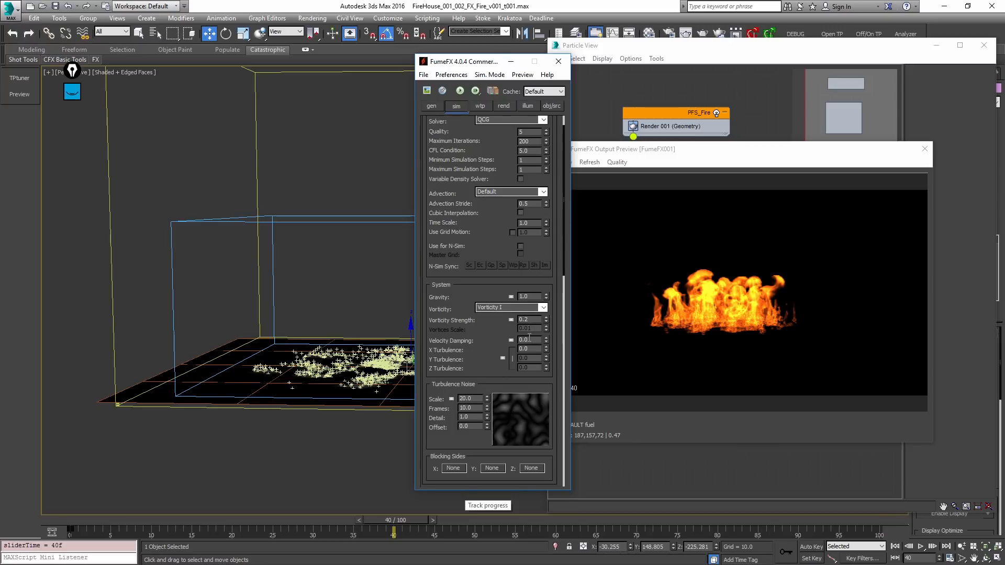
left_click_drag(486, 357, 497, 69)
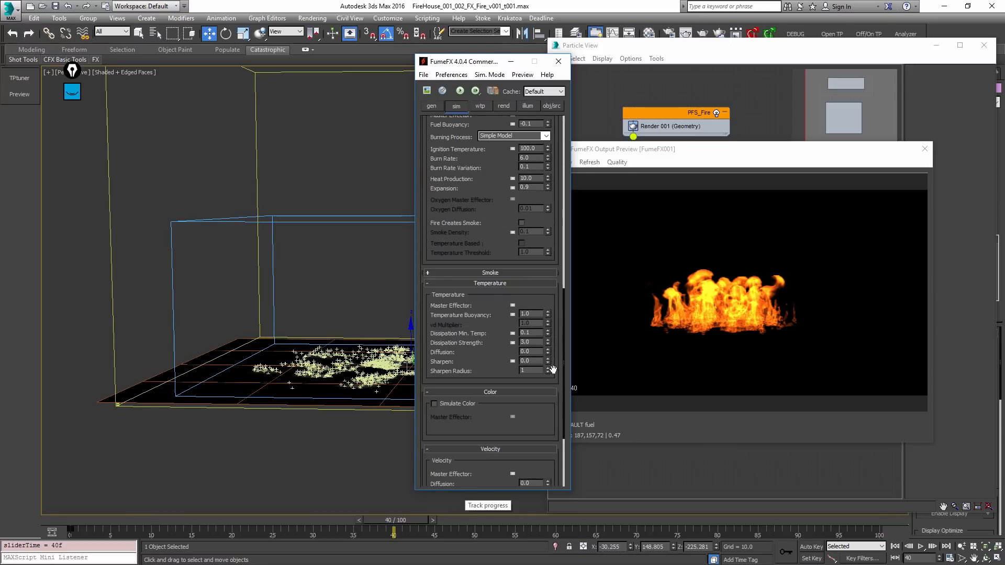
scroll(518, 206, "up", 3)
double_click(526, 214)
type("1")
key("Return")
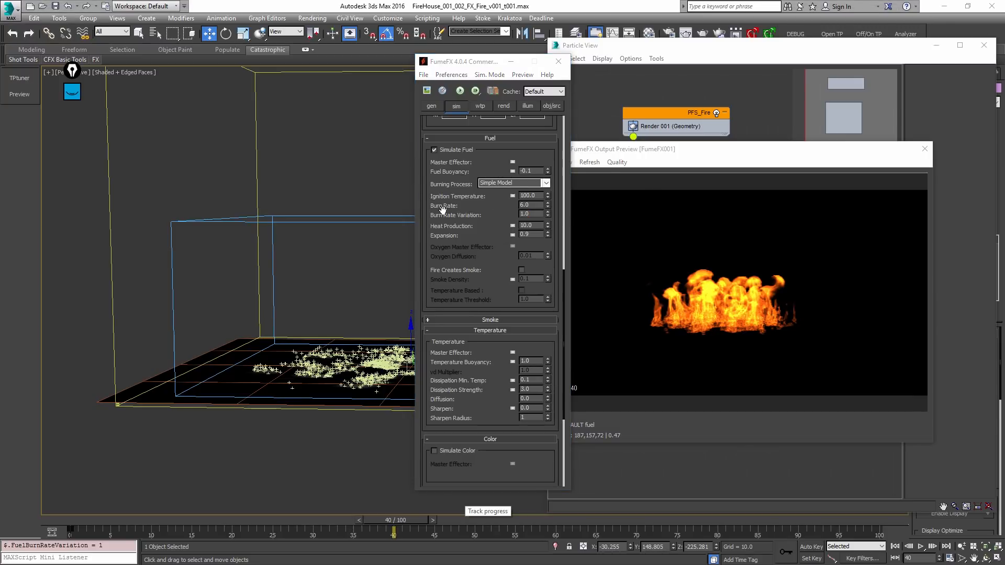
Step: Try an X Turbulence of 0.3, reduce it to 0.15, and set the Turbulence Noise Scale to 1
scroll(442, 210, "up", 3)
scroll(455, 220, "up", 3)
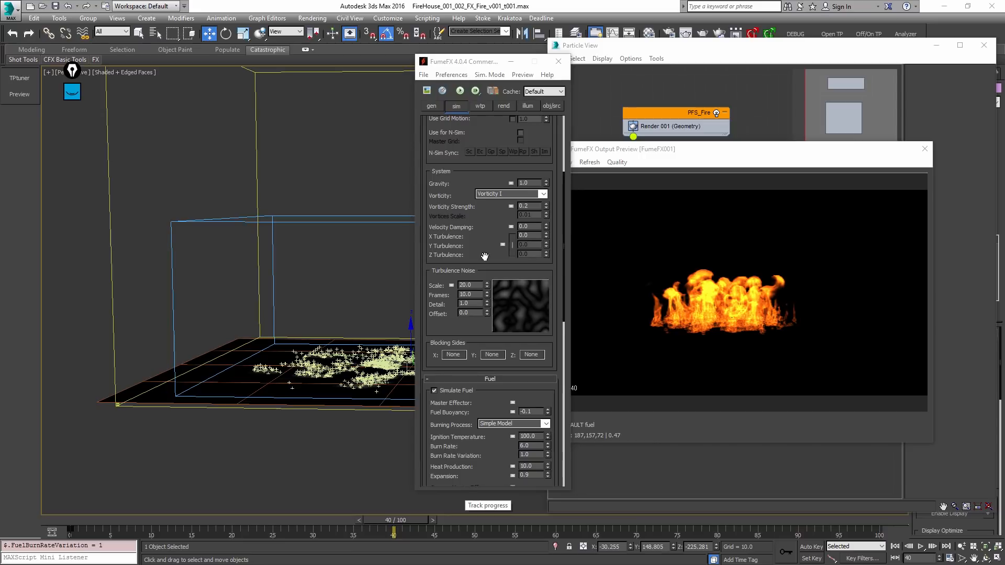
double_click(529, 235)
type("0.3")
key("Return")
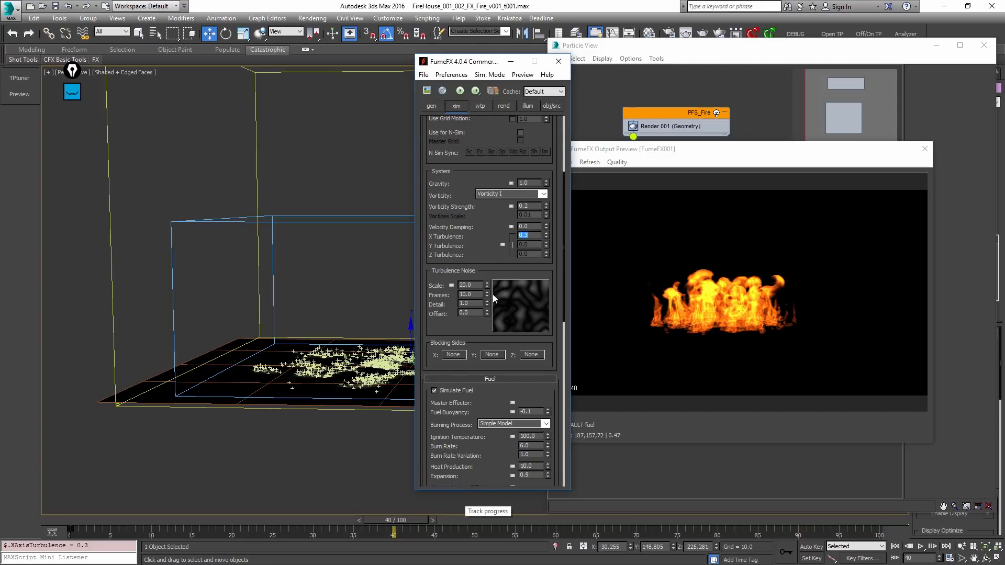
double_click(469, 284)
type("1")
key("Return")
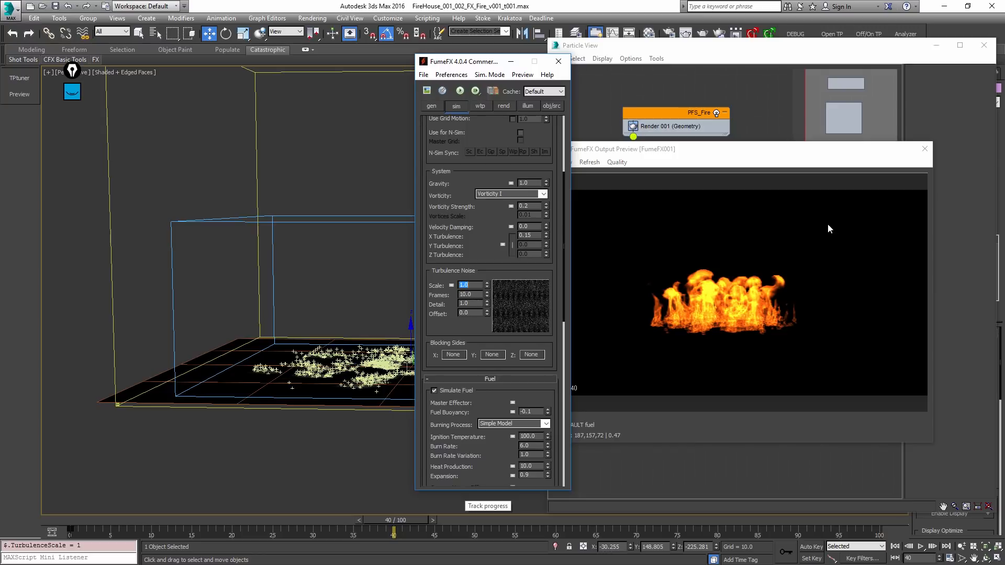
Step: Set the Turbulence Noise Frames to 15 and its Detail to 5
double_click(473, 293)
type("15")
key("Return")
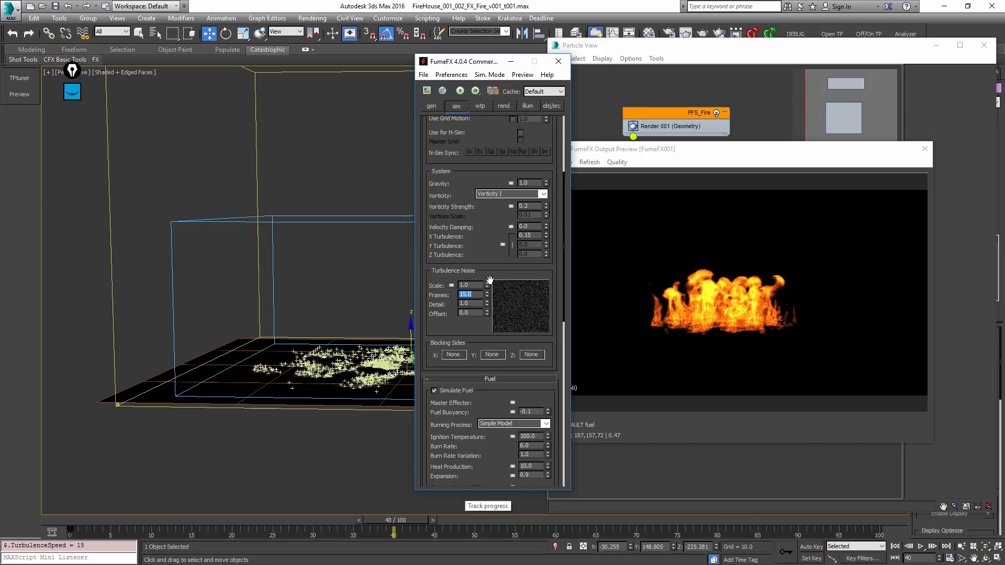
double_click(468, 304)
type("5")
key("Return")
Step: Compare the noise pattern at Scale 100 with Detail 5, and set the Turbulence Noise Scale back to 1
double_click(471, 285)
type("100")
key("Return")
double_click(467, 303)
type("3")
key("Return")
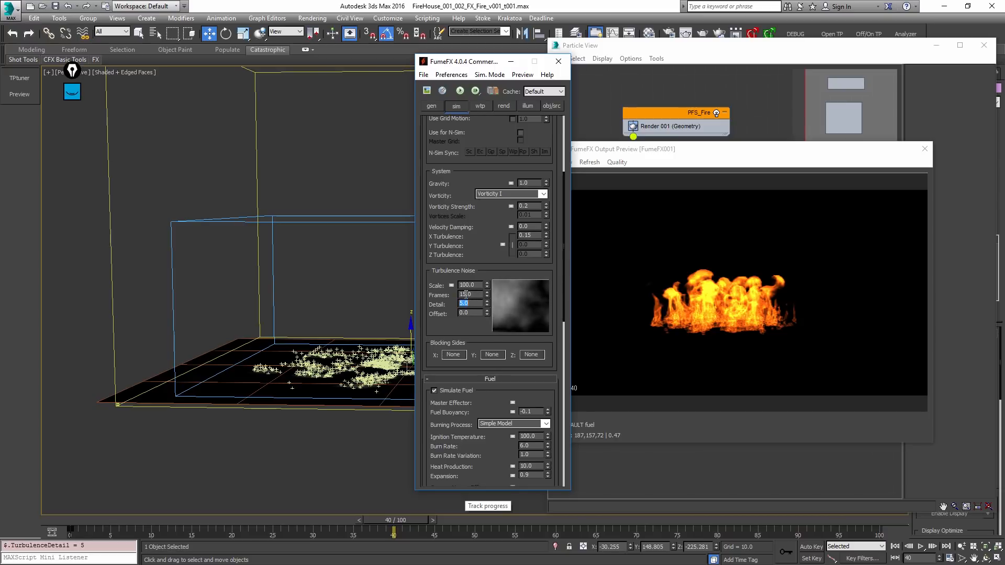
double_click(467, 285)
type("1")
key("Return")
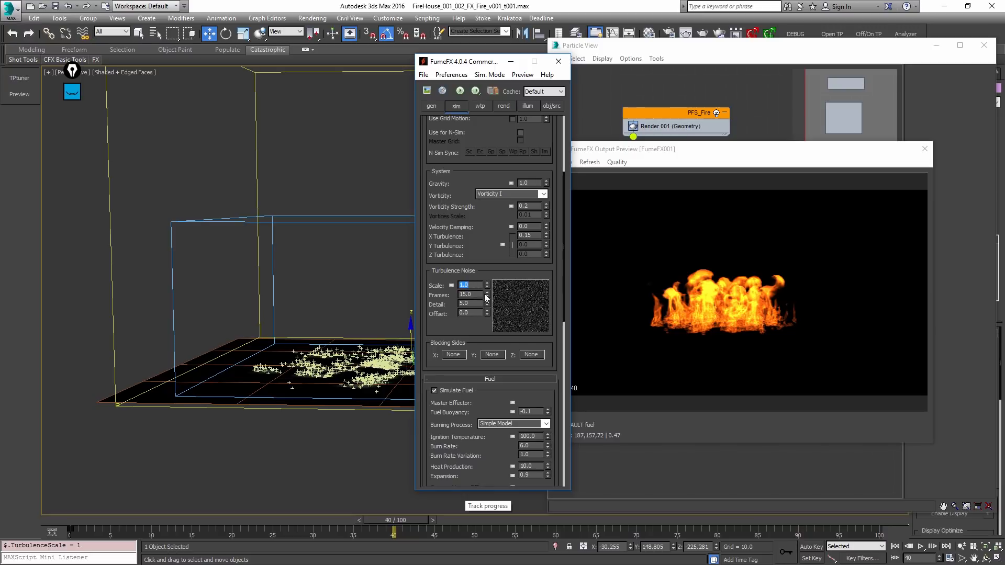
Step: Set the system's Vorticity Strength to 0.8
left_click(472, 303)
left_click_drag(473, 273, 472, 272)
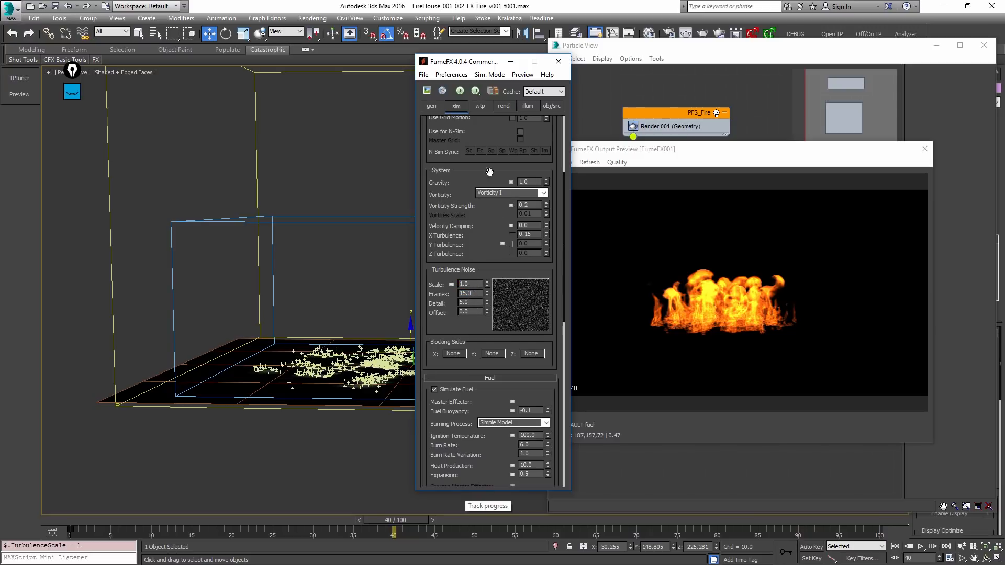
left_click_drag(546, 203, 531, 174)
left_click(548, 209)
Step: Run the simulation again, move its progress dialog off the output preview, and stop the run after about 50 frames
left_click(460, 91)
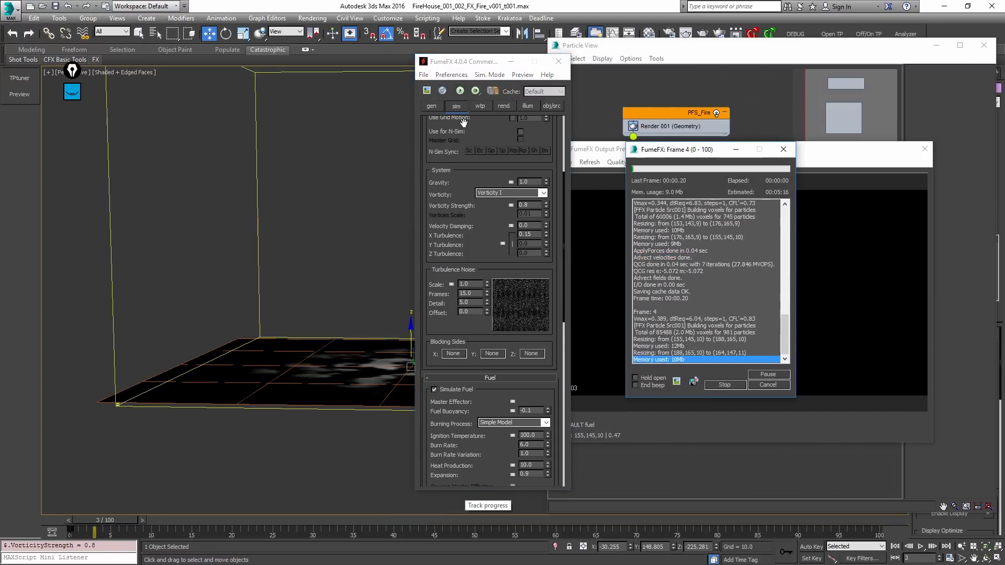
left_click_drag(711, 153, 241, 114)
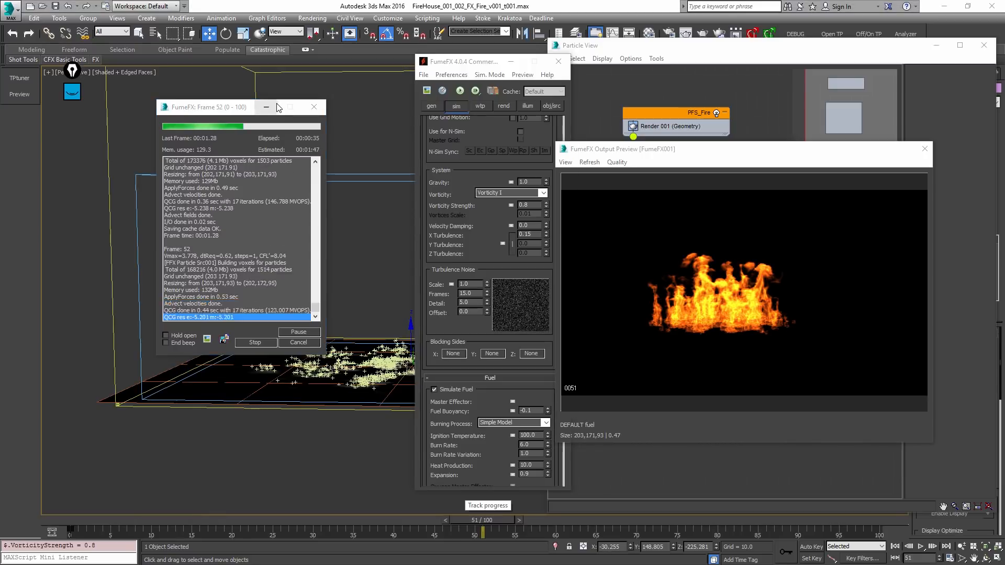
left_click(277, 107)
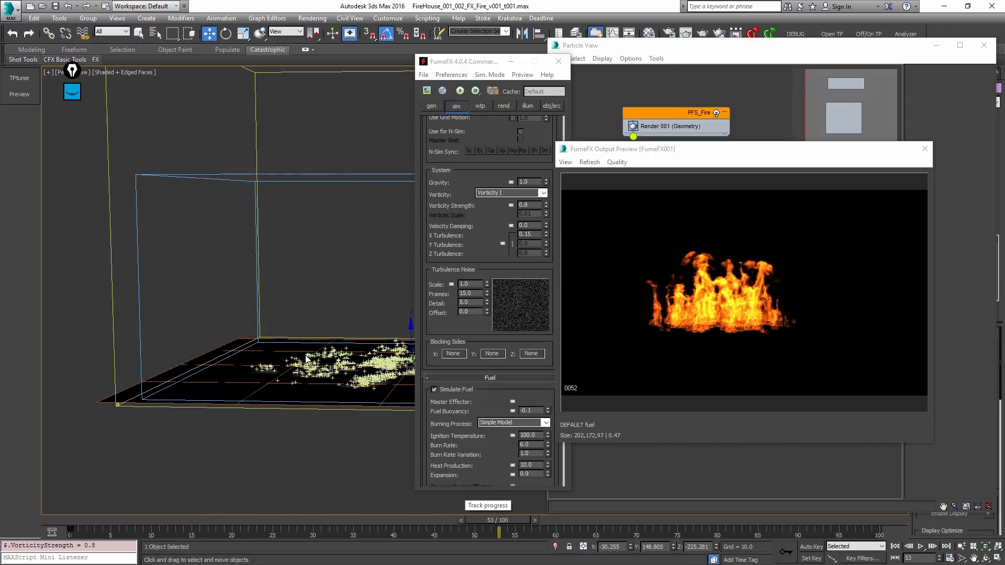
Step: Make a preview video of the simulated fire, watch it play, and close the media player
left_click(522, 75)
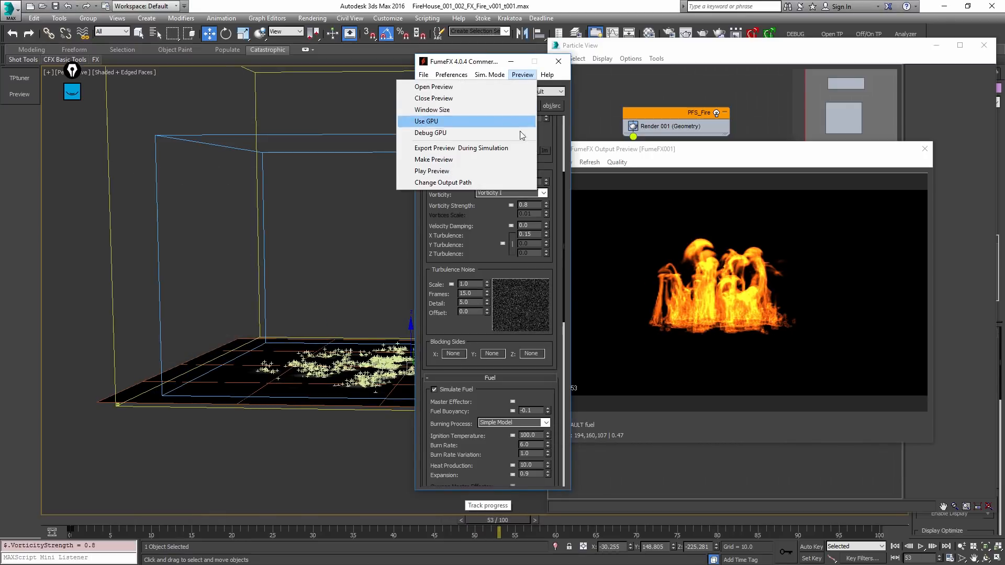
left_click(494, 157)
left_click(527, 356)
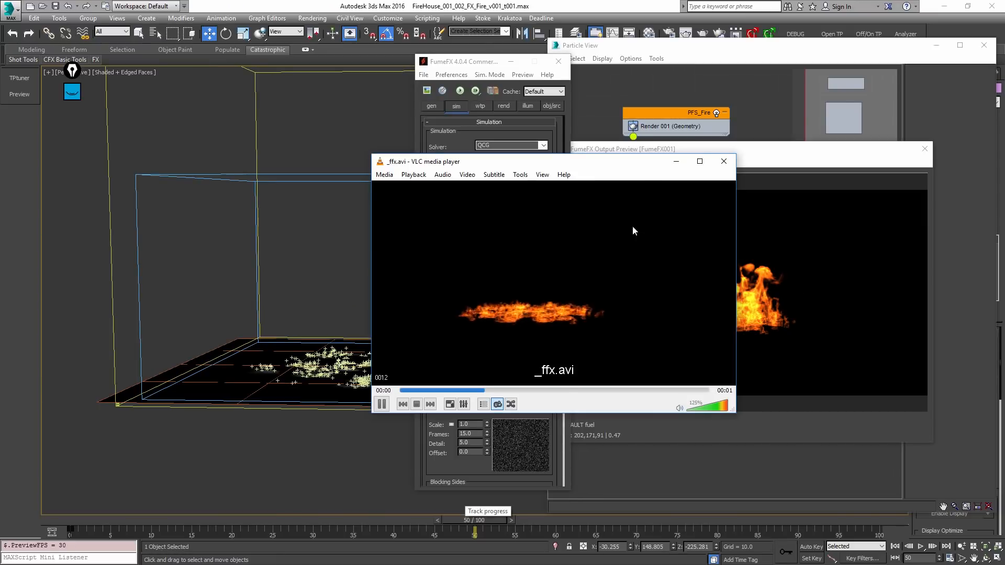
left_click(722, 162)
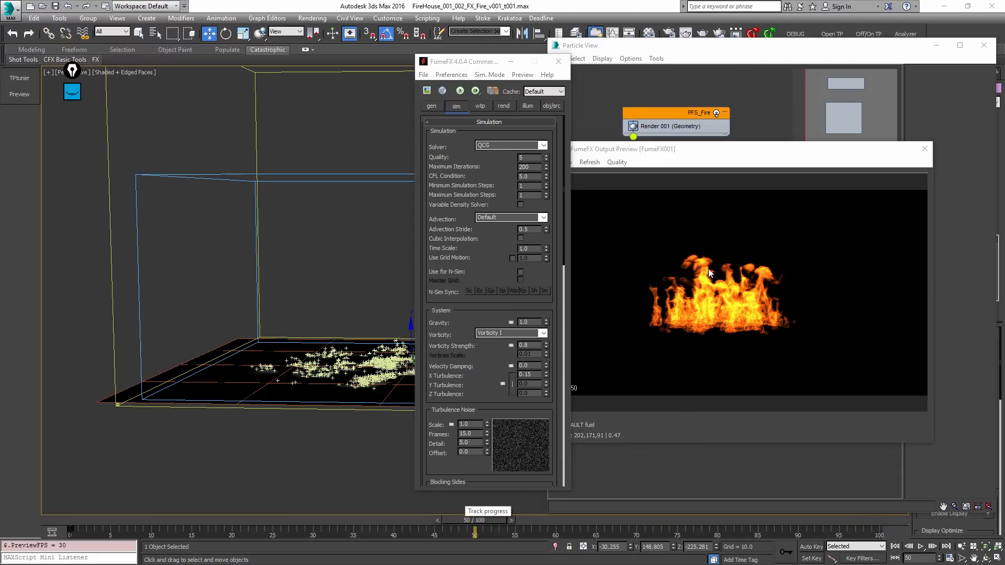
Step: Set the Temperature Buoyancy to 0.2
scroll(480, 360, "down", 5)
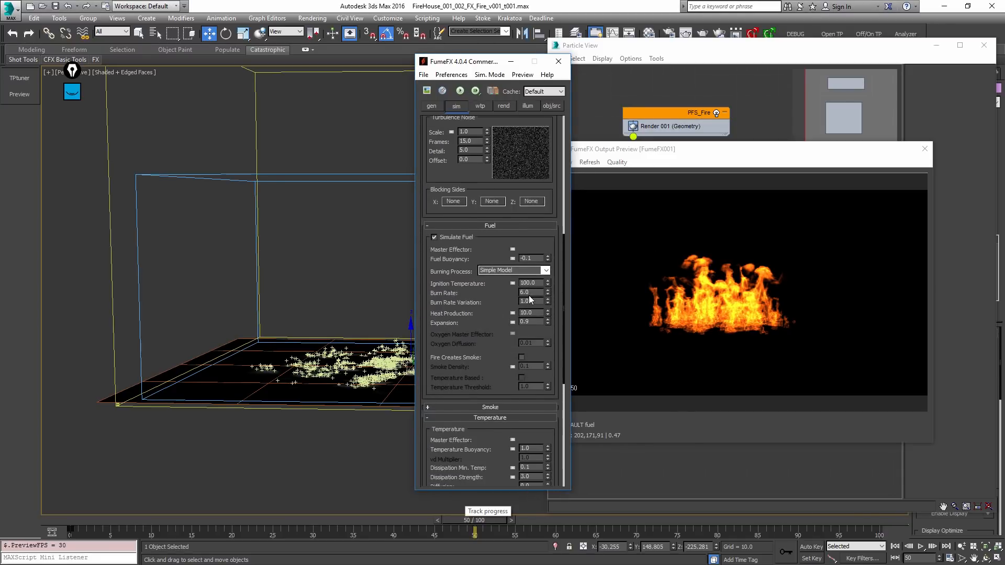
scroll(498, 349, "down", 3)
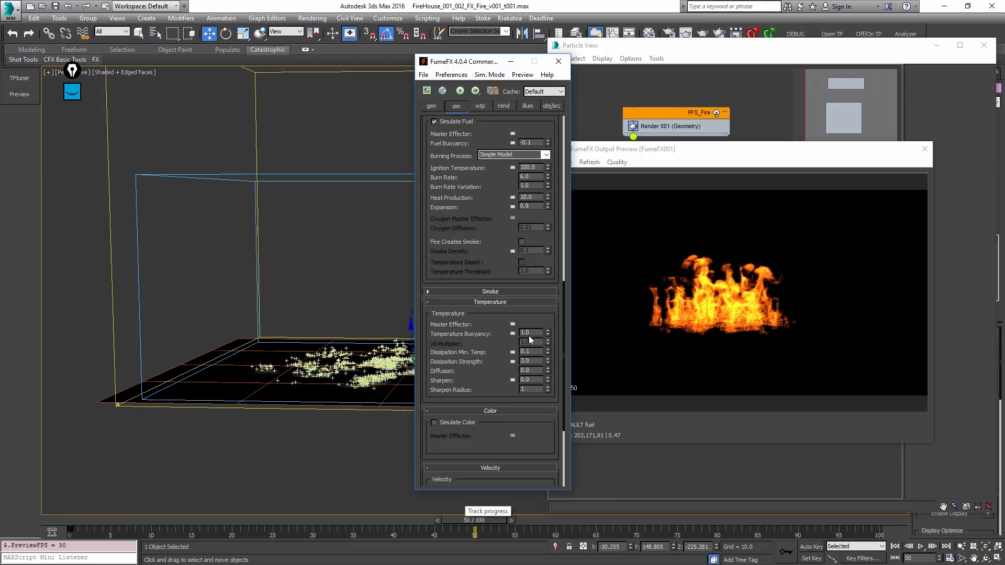
type("0.2")
key("Return")
left_click_drag(475, 201, 487, 359)
Step: Append a Spawn test to the Fire_A event in Particle View and place it directly above the Force operator
left_click(344, 256)
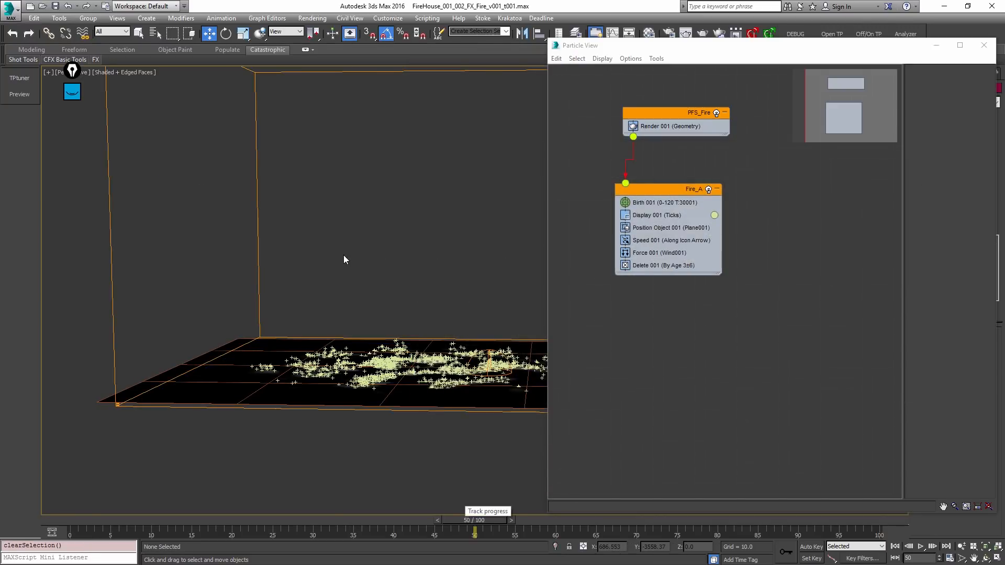
key("6")
key("6")
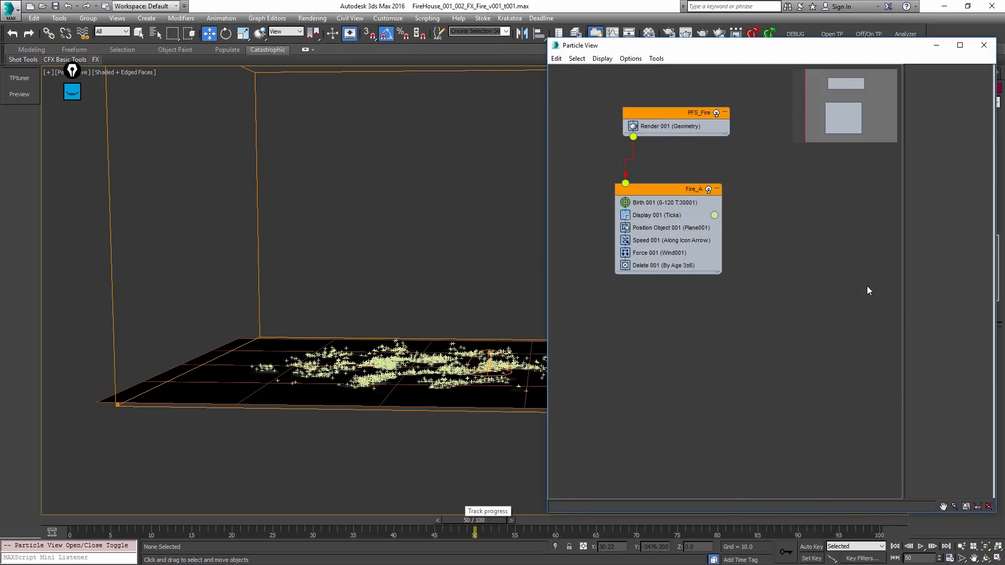
right_click(650, 270)
mouse_move(680, 286)
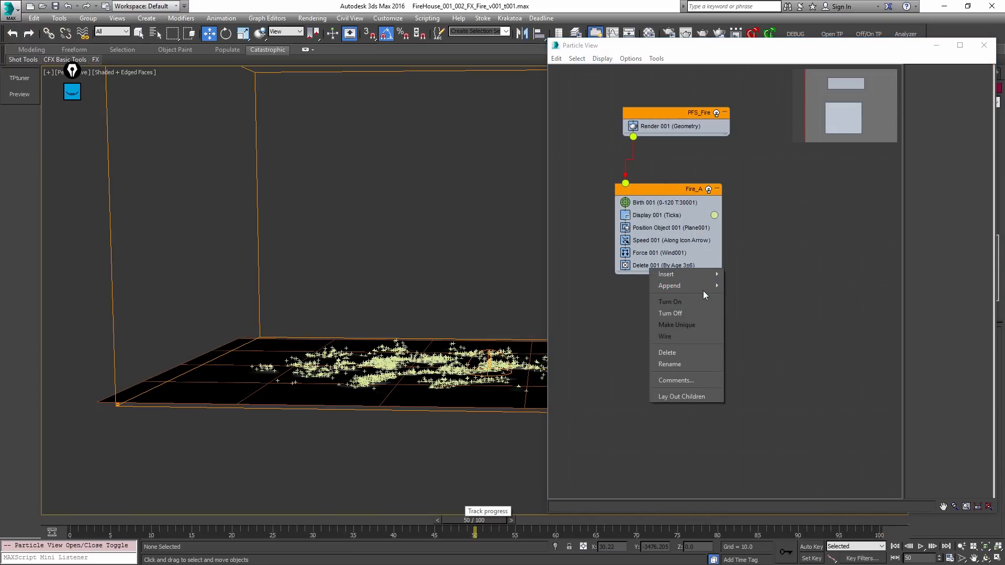
mouse_move(746, 301)
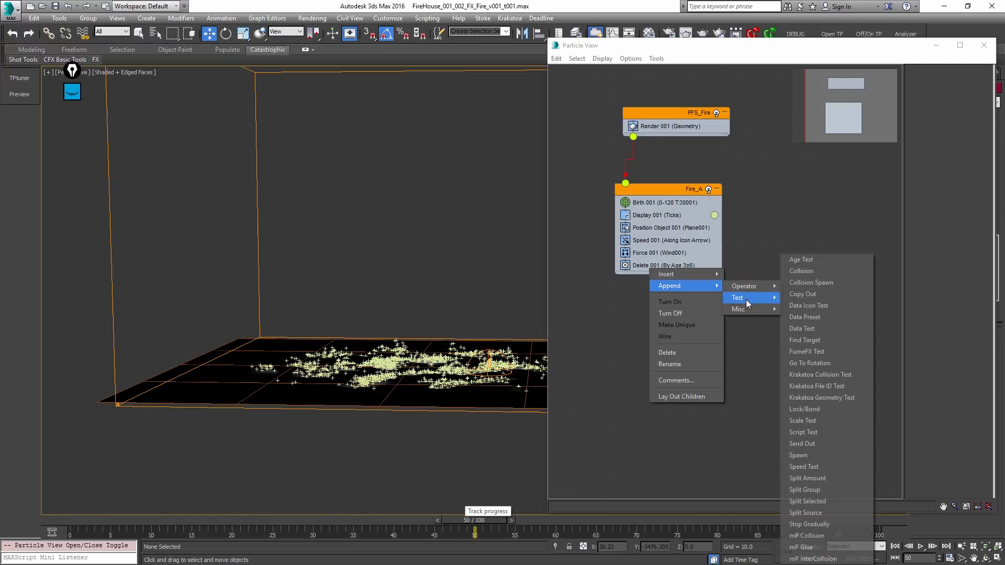
left_click(839, 456)
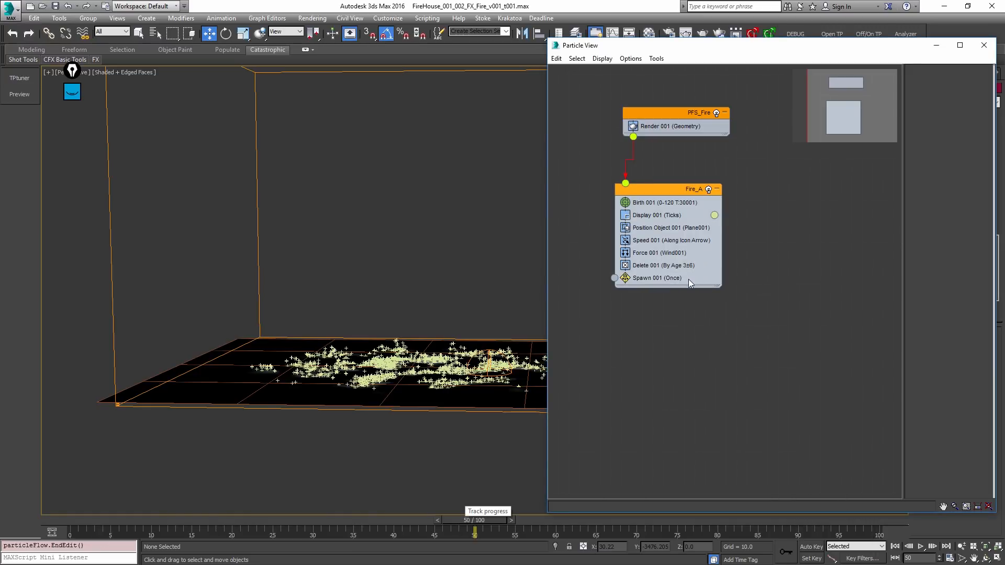
left_click_drag(683, 280, 666, 244)
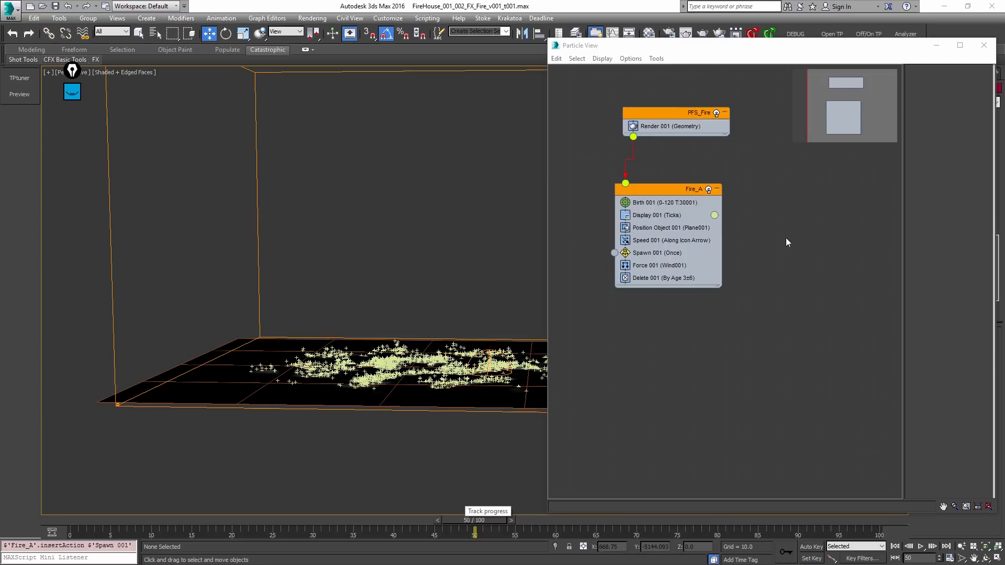
Step: Clone Fire_A's Speed operator as a copy into a new event below it and rename that event Fire_B
mouse_move(652, 252)
left_mouse_down("shift")
mouse_move(704, 271)
mouse_move(581, 372)
mouse_move(606, 366)
left_mouse_up("shift")
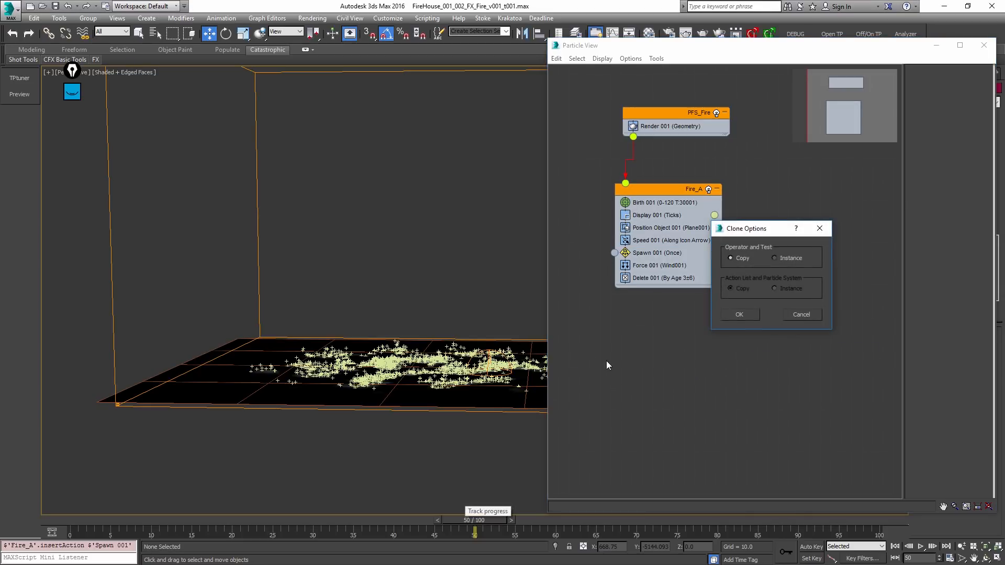
left_click(736, 314)
right_click(650, 377)
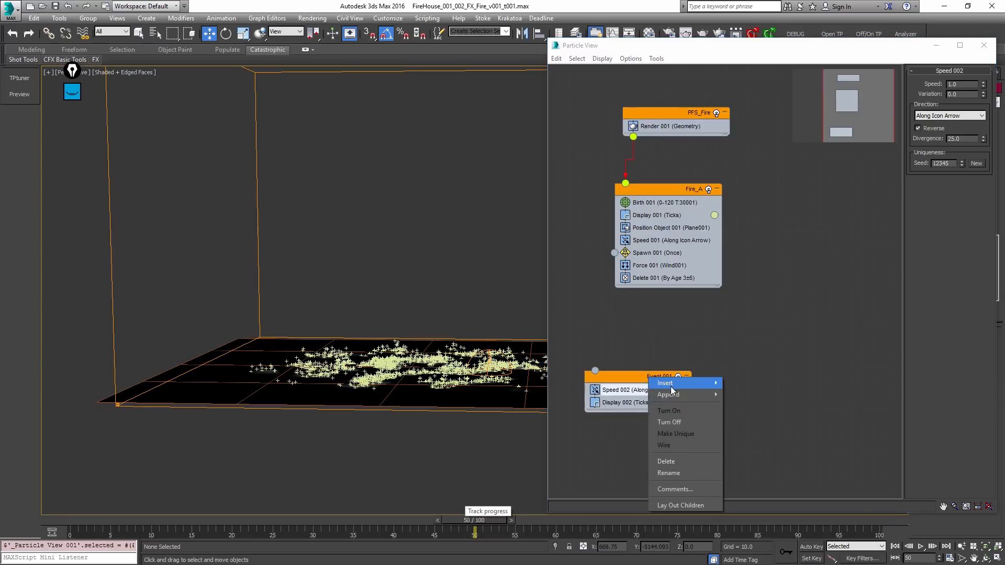
left_click(691, 473)
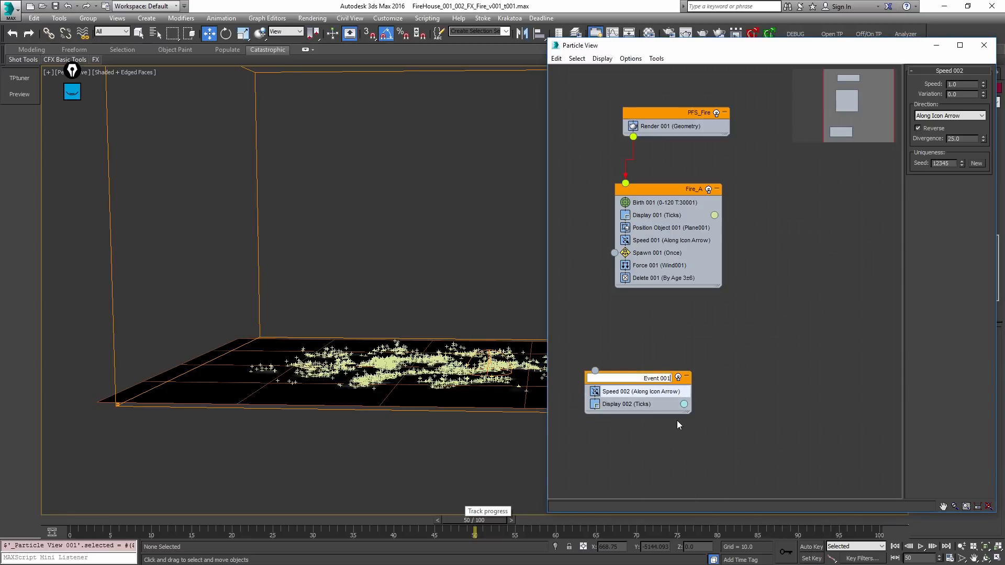
key("ctrl+a")
key("BackSpace")
type("Fire_B")
key("Return")
Step: Wire the Spawn test's output to the Fire_B event and set Fire_B's Display type to Lines
left_click_drag(614, 253, 595, 370)
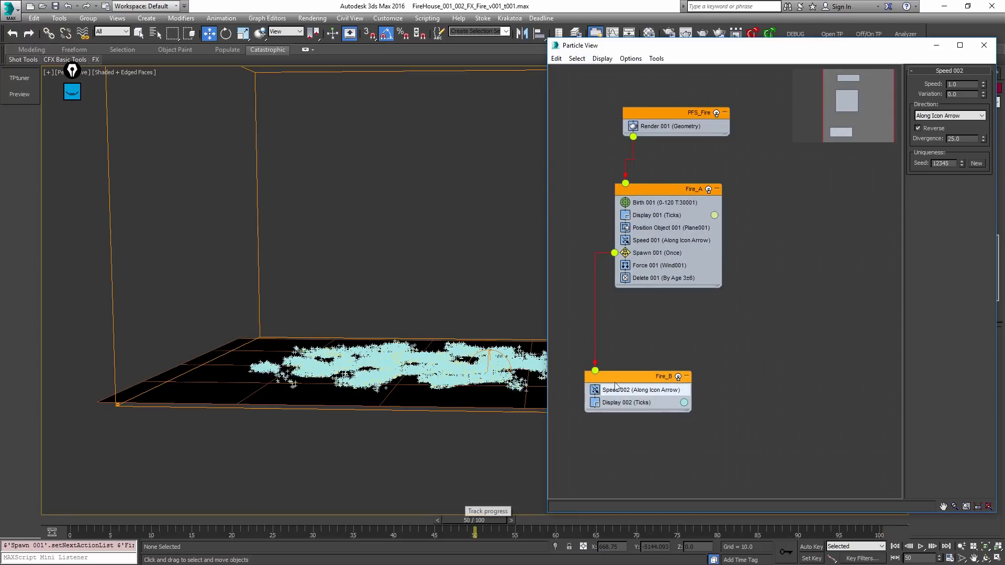
left_click(636, 403)
left_click(960, 86)
left_click(959, 124)
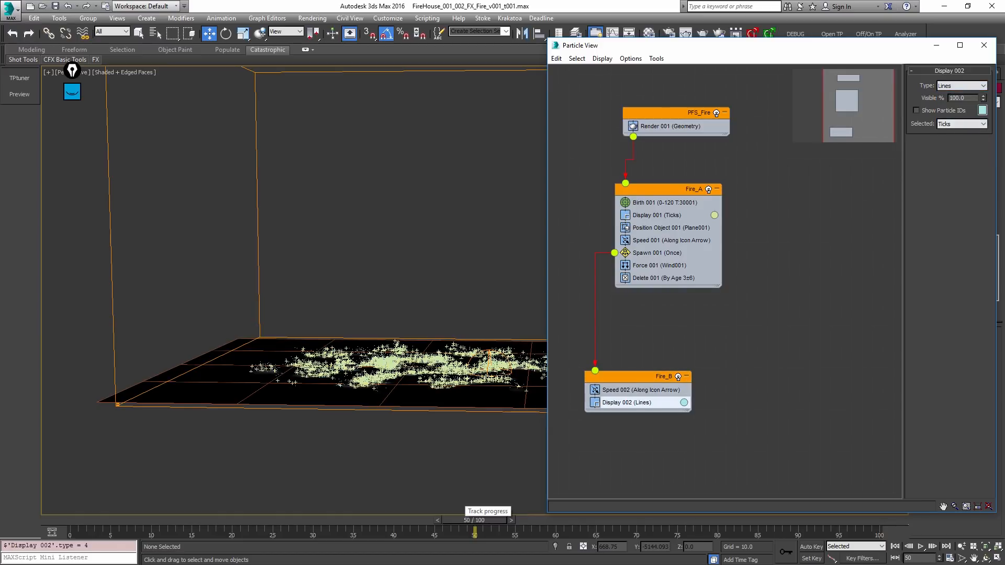
Step: Set Fire_B's Speed operator to speed 2, variation 1 and direction Random Horizontal
left_click(662, 390)
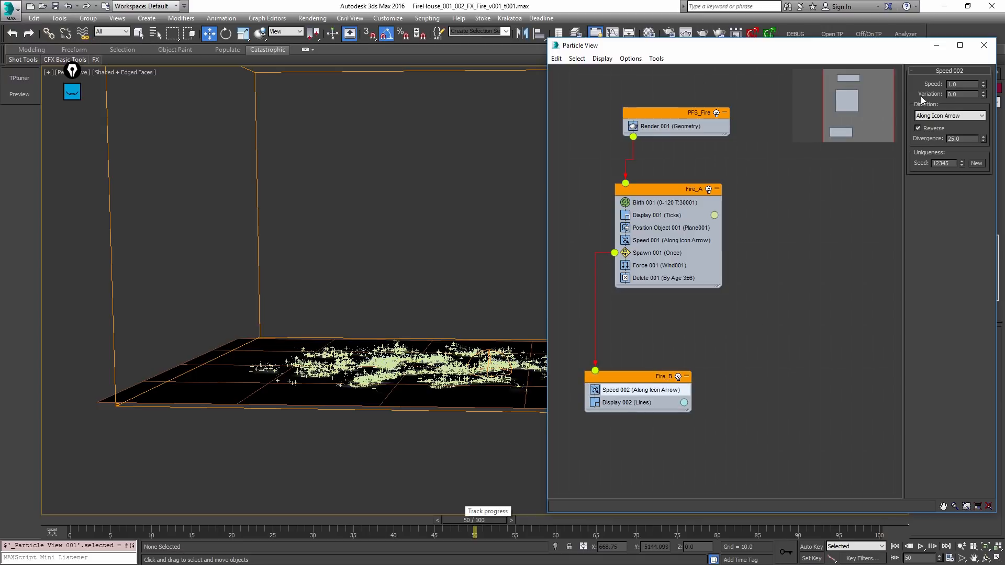
left_click(953, 116)
left_click(952, 116)
double_click(963, 85)
type("2")
key("Return")
left_click(966, 94)
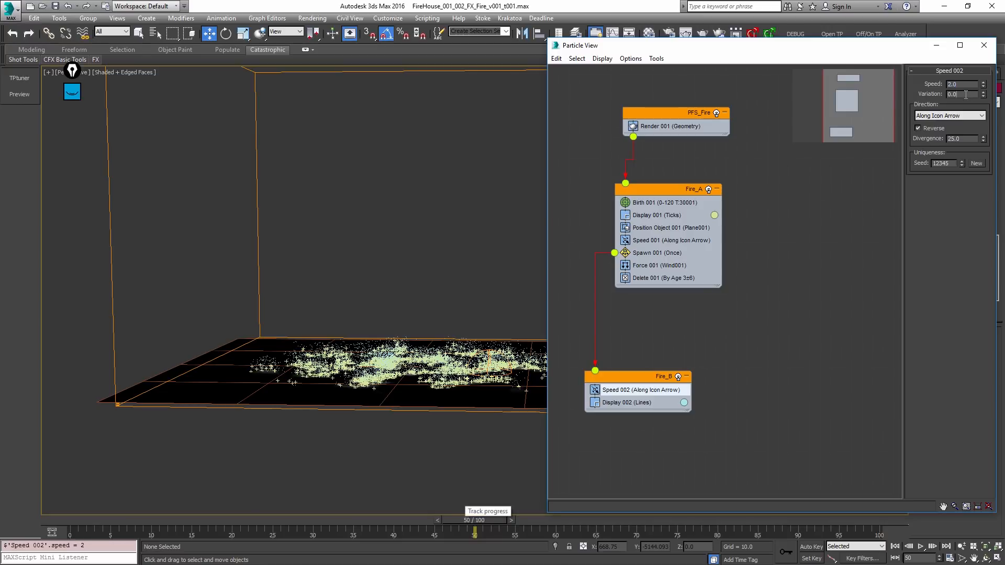
key("Return")
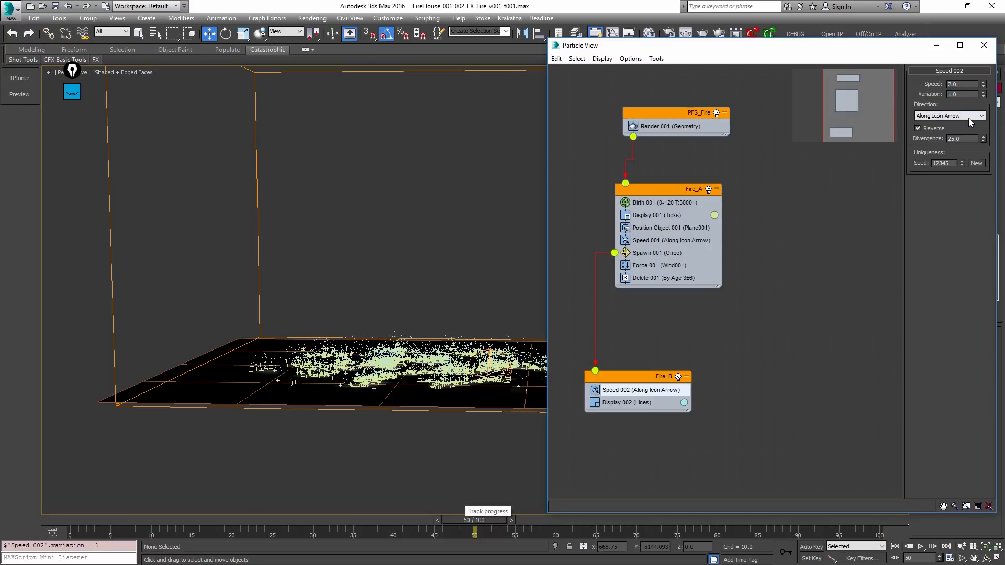
left_click(968, 116)
left_click(967, 154)
Step: Play the particle animation from the first frame and examine how the spawned particles move
left_click(403, 202)
key("Home")
scroll(393, 265, "up", 4)
middle_click_drag(392, 260, 393, 266, "alt")
key("/")
middle_click_drag(406, 317, 400, 343, "alt")
key("alt+z")
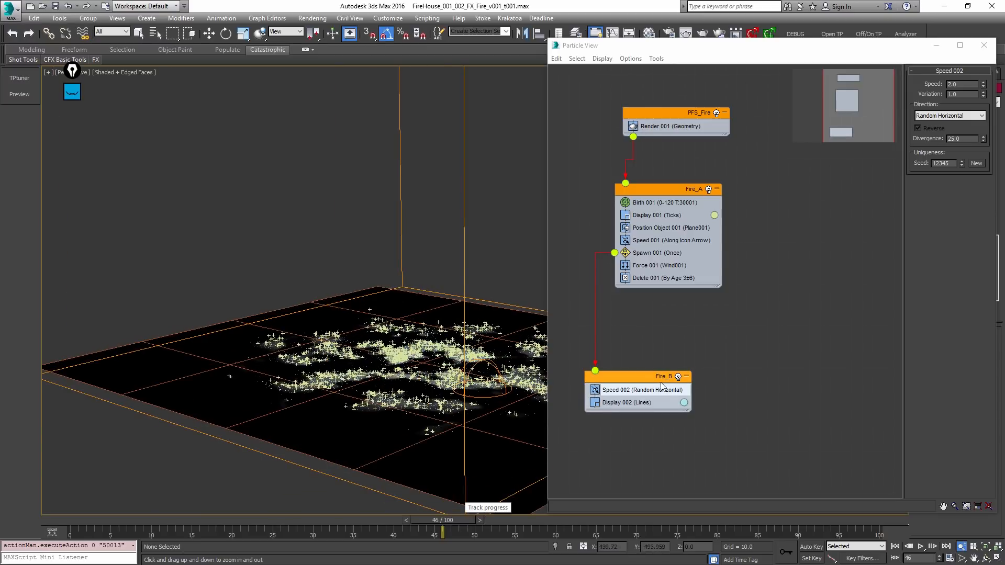
Step: Change Fire_B's Display type to Ticks and play the animation seen from near ground level
left_click(651, 402)
left_click(951, 84)
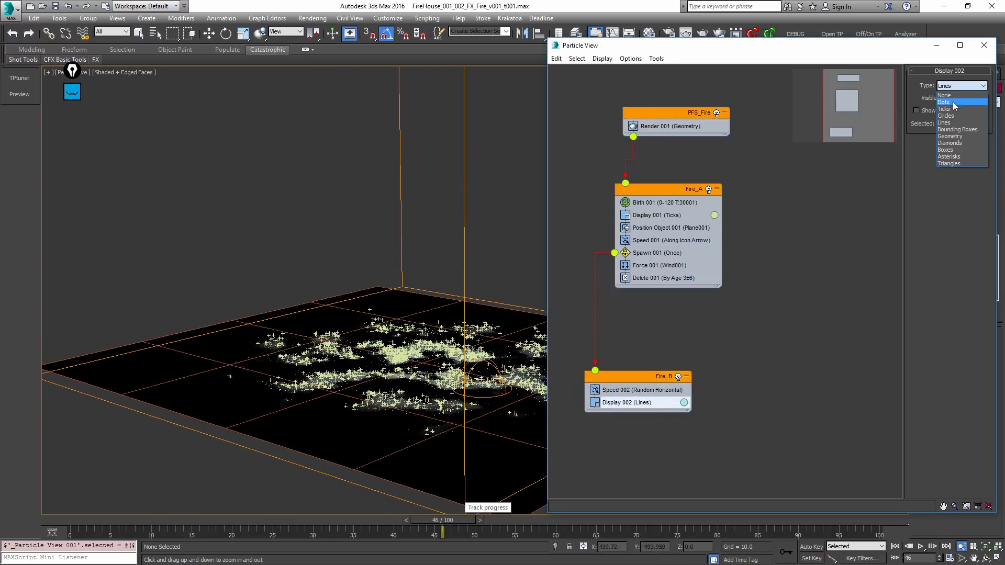
left_click(953, 108)
left_click_drag(370, 280, 426, 273)
key("/")
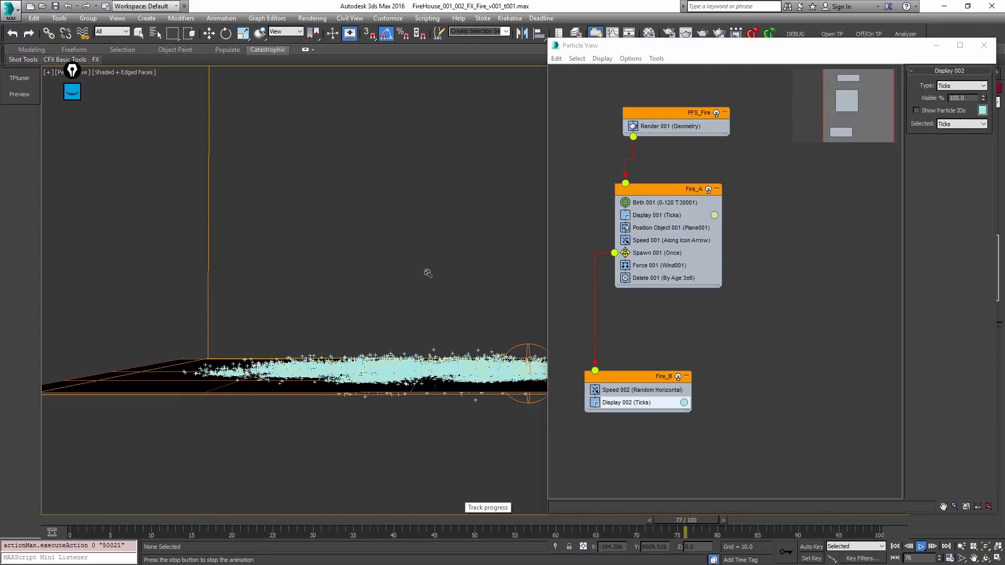
Step: Set the Divergence of Fire_B's Speed operator to 5, check the spread during playback, and stop the animation
left_click(649, 390)
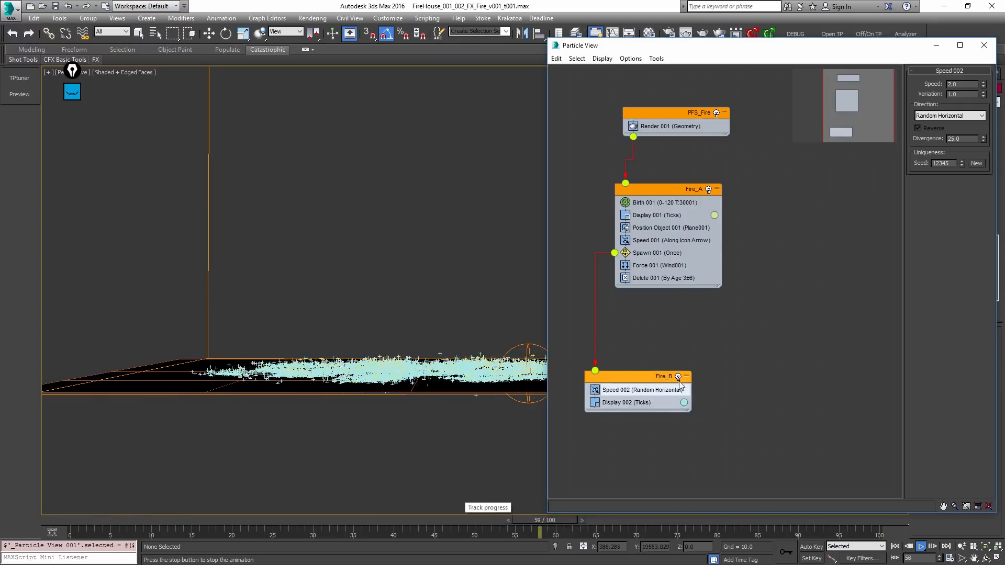
double_click(972, 138)
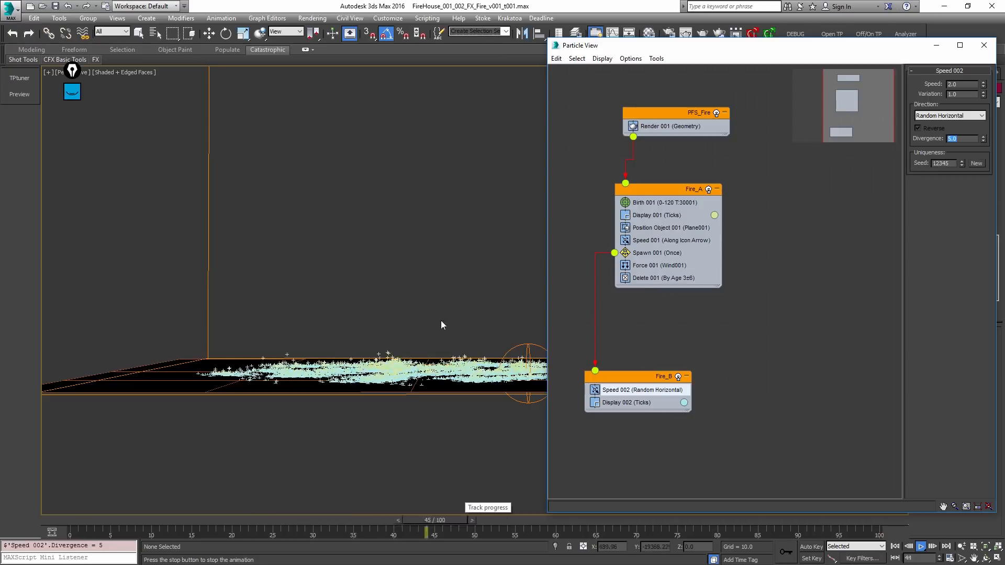
middle_click_drag(415, 348, 414, 366, "alt")
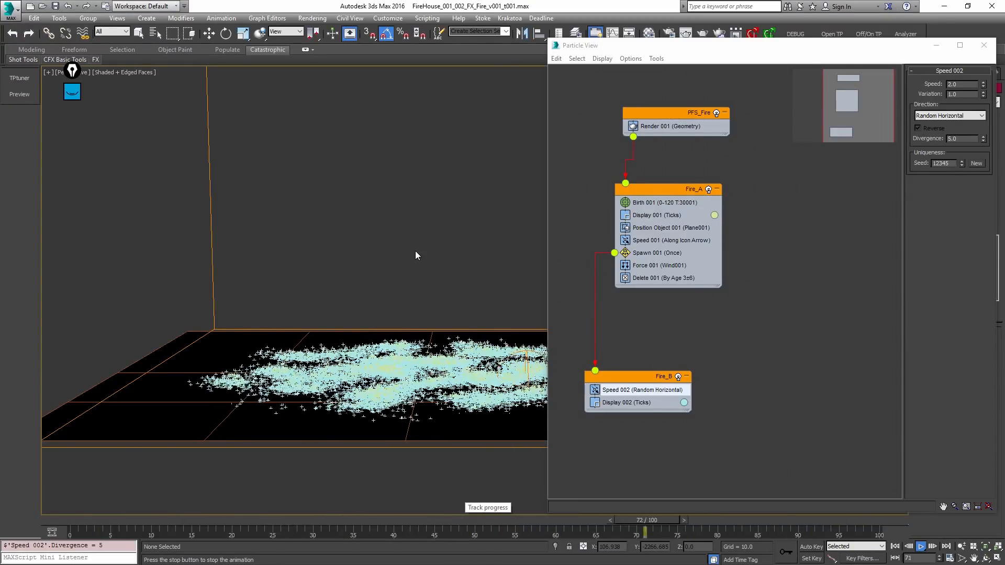
middle_click_drag(412, 284, 419, 292, "alt")
key("alt+z")
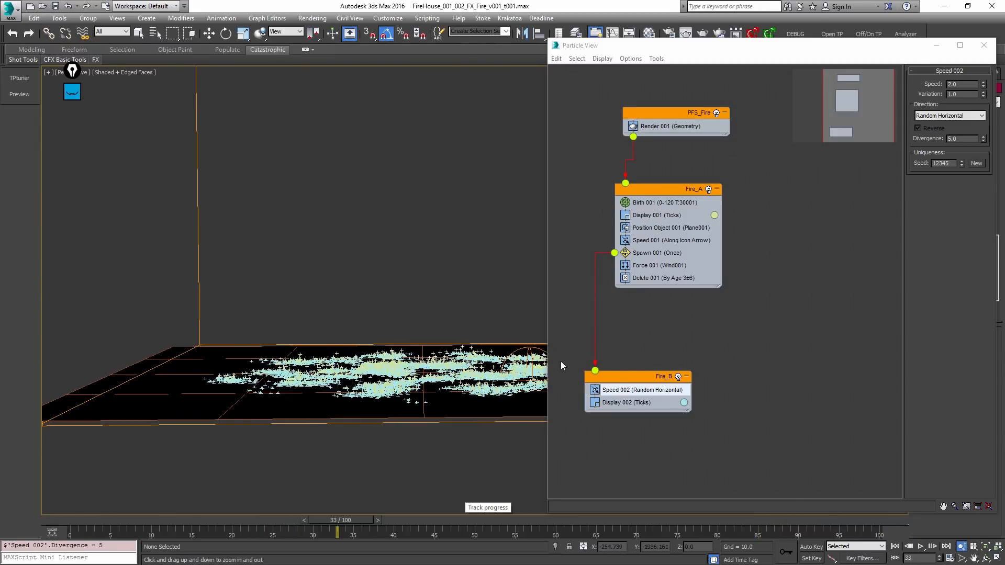
Step: Copy Fire_A's Delete operator into the Fire_B event between its Speed and Display operators
right_click(652, 399)
left_click(749, 334)
left_click_drag(667, 278, 648, 396)
key("Return")
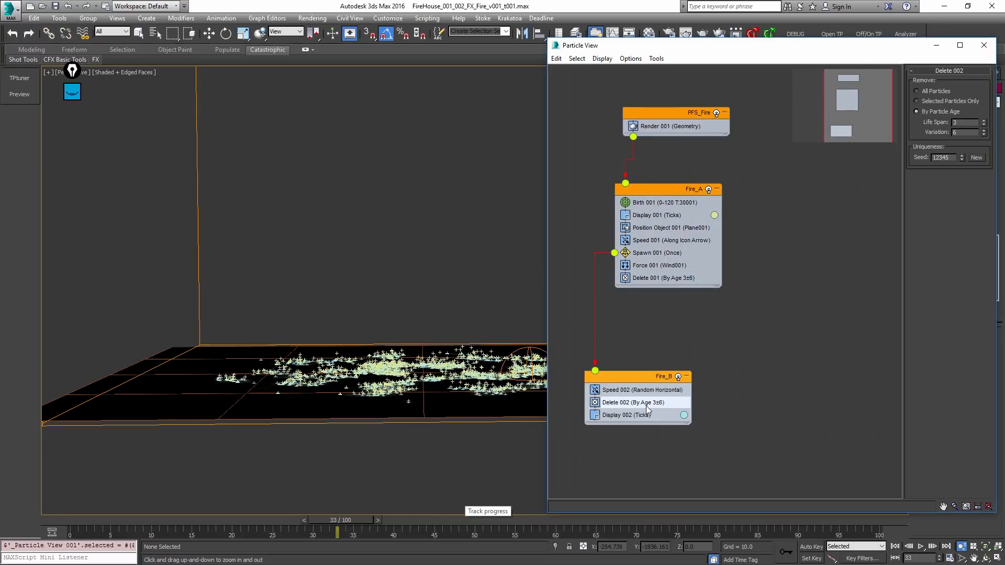
Step: Set Fire_B's Delete operator to a life span of 5 and a variation of 16
left_click(965, 131)
type("5")
double_click(968, 123)
type("5")
double_click(968, 132)
type("1")
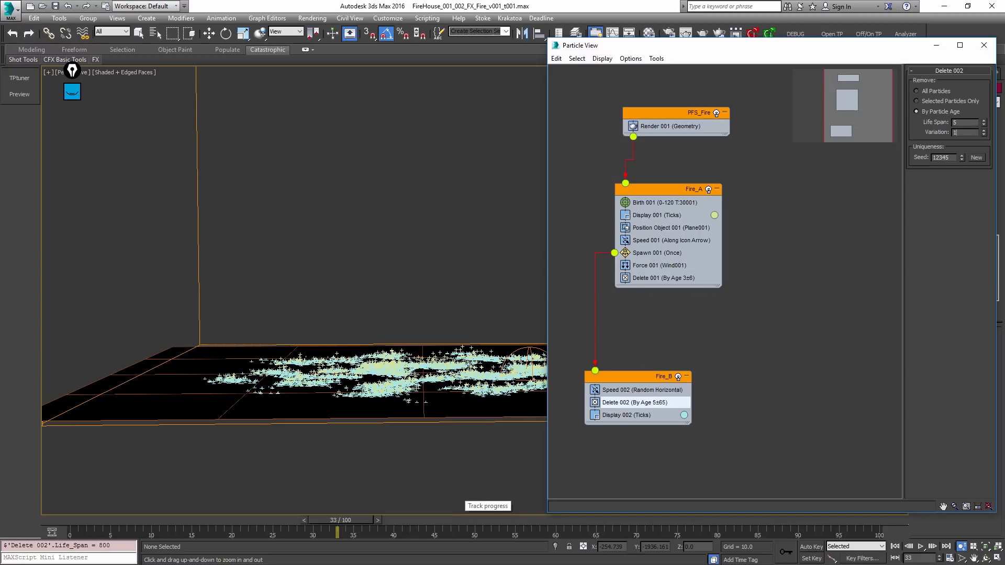
type("6")
key("Return")
Step: Play the animation from the first frame, check the particles' lifetime from a higher angle, and stop playback
left_click(443, 299)
key("/")
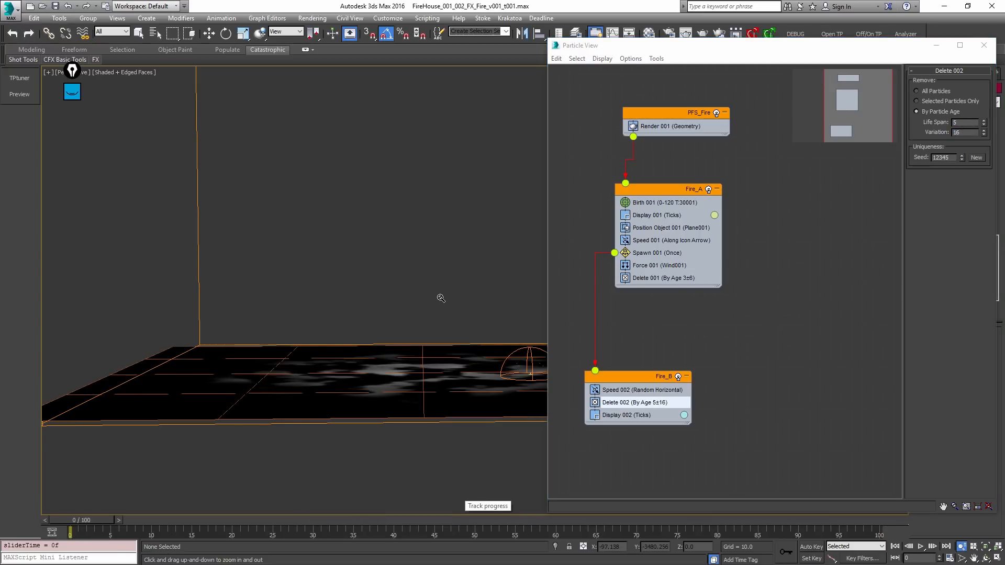
scroll(461, 291, "up", 3)
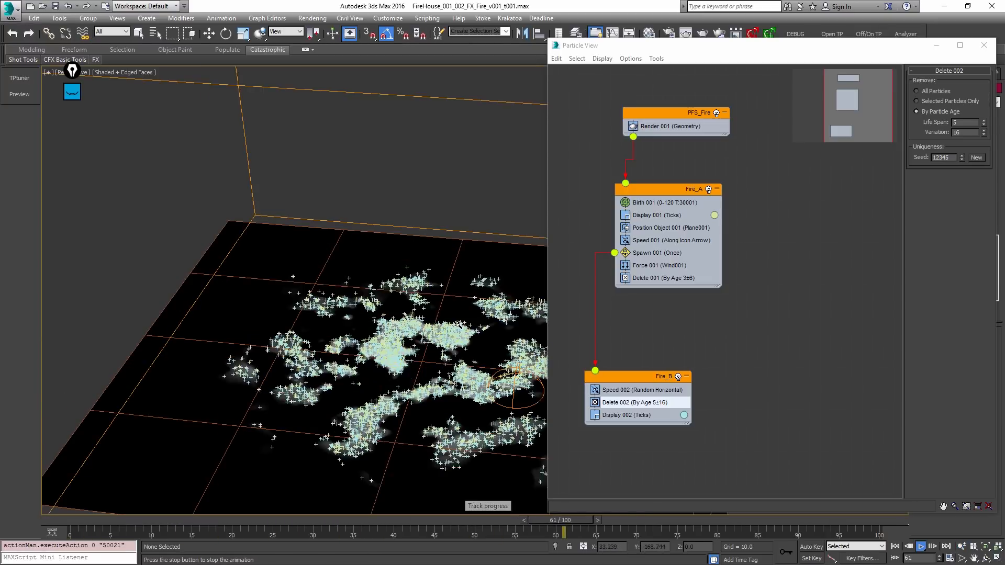
scroll(465, 309, "up", 2)
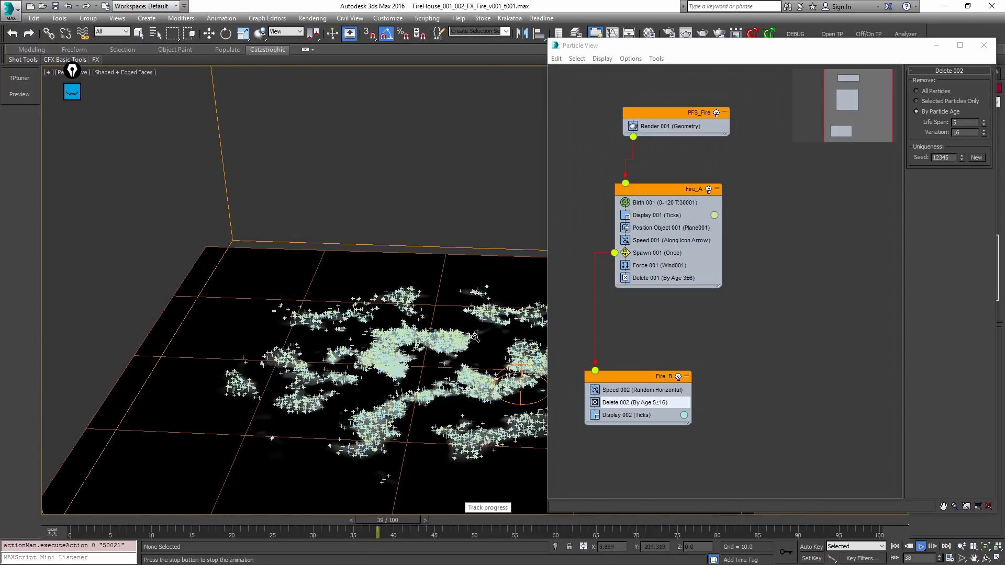
key("/")
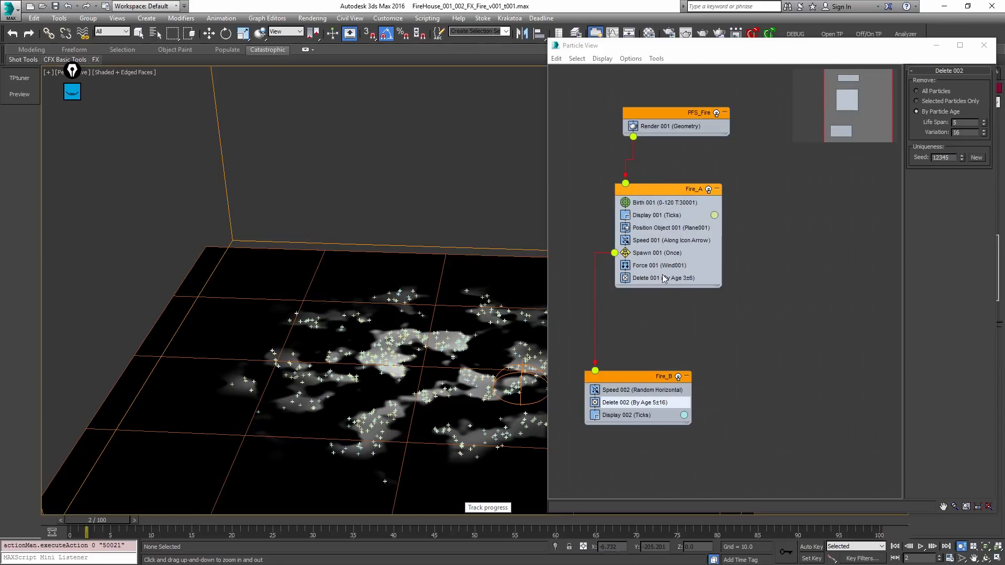
Step: Set the Spawn test's Spawnable percentage to 20 and replay the animation from the start to check the particle density
left_click(671, 253)
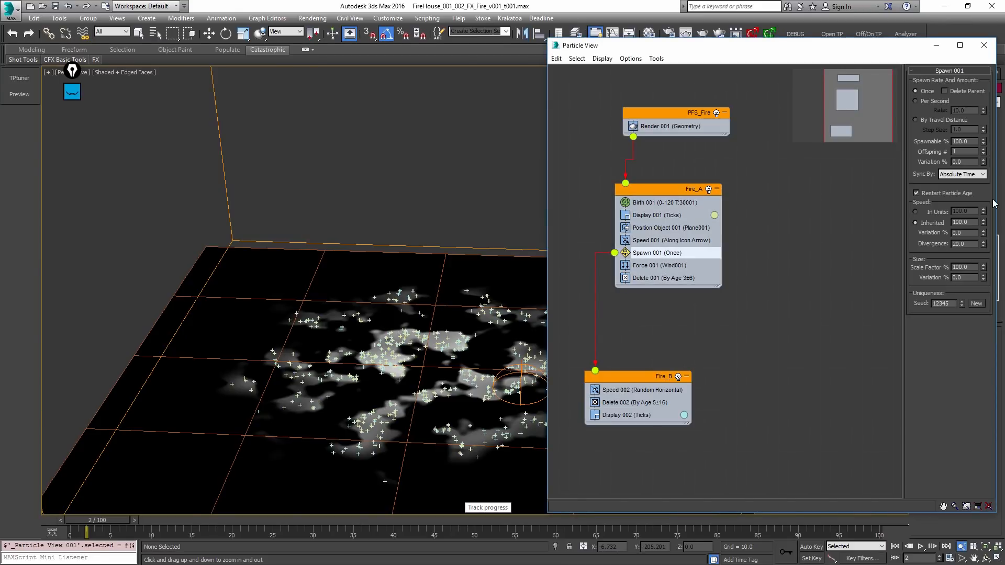
left_click_drag(983, 143, 856, 204)
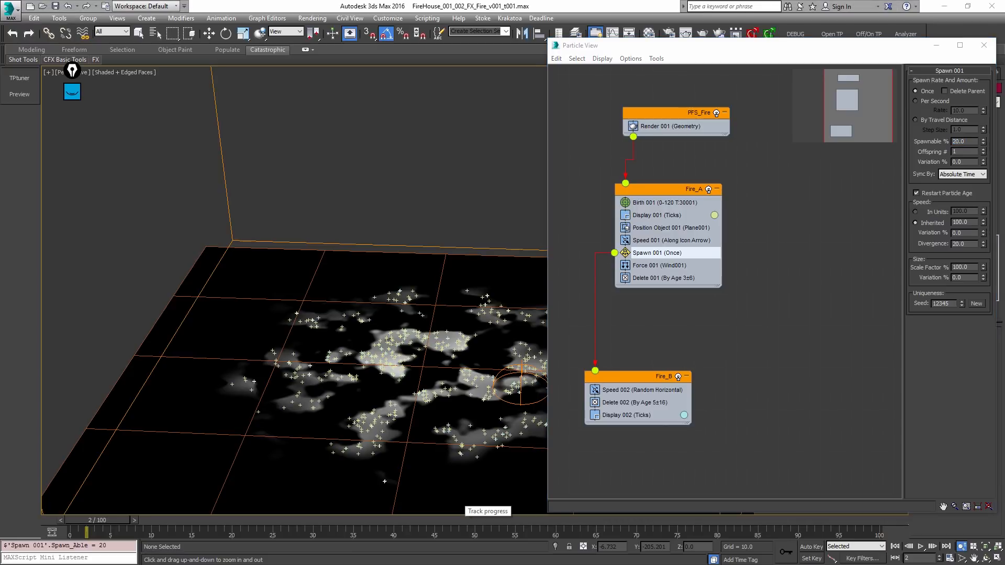
left_click(442, 272)
key("Home")
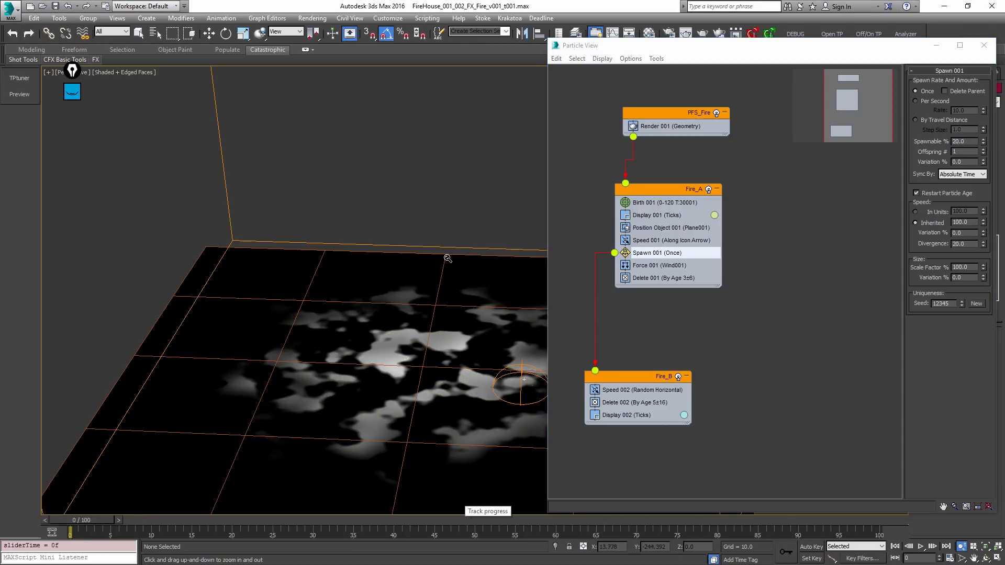
key("slash")
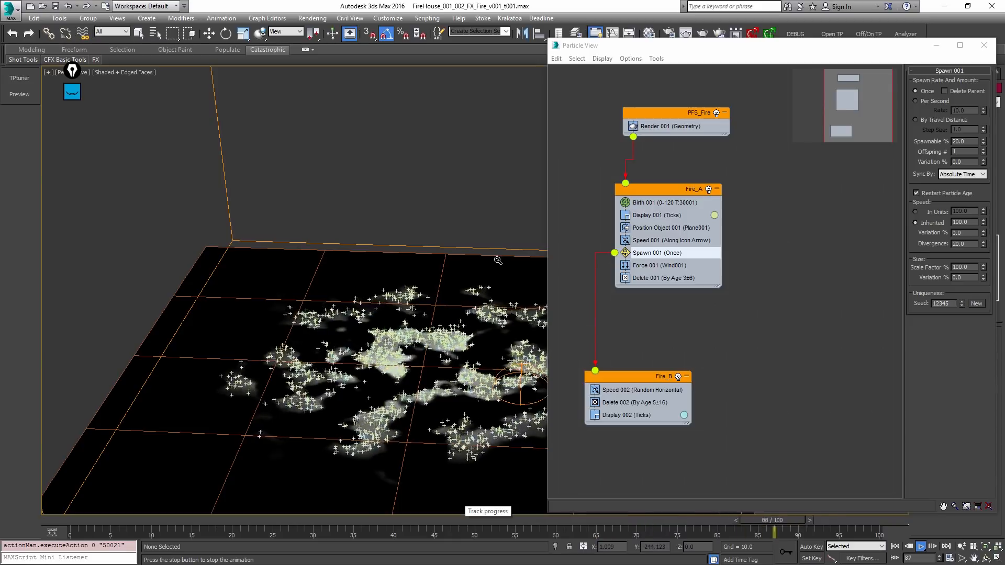
key("slash")
Step: Append a second Spawn test to the Fire_A event and place it between the first Spawn test and the Force operator
right_click(675, 260)
mouse_move(717, 275)
mouse_move(789, 293)
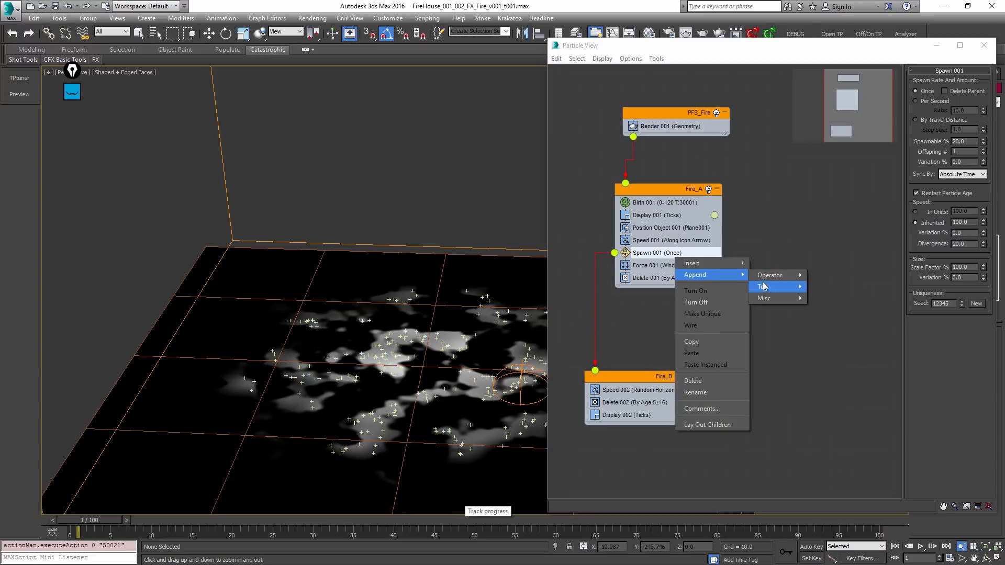
mouse_move(772, 275)
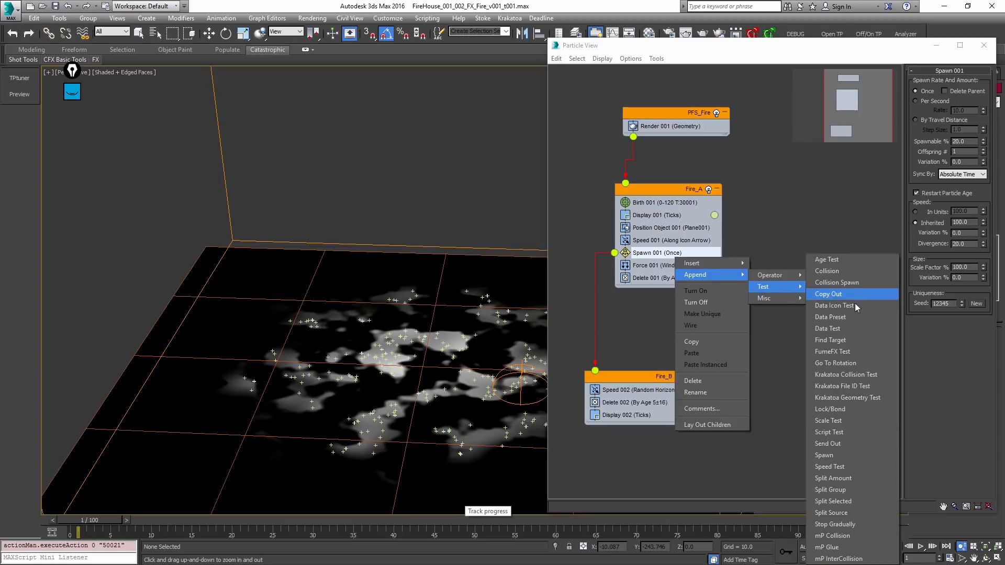
left_click(831, 455)
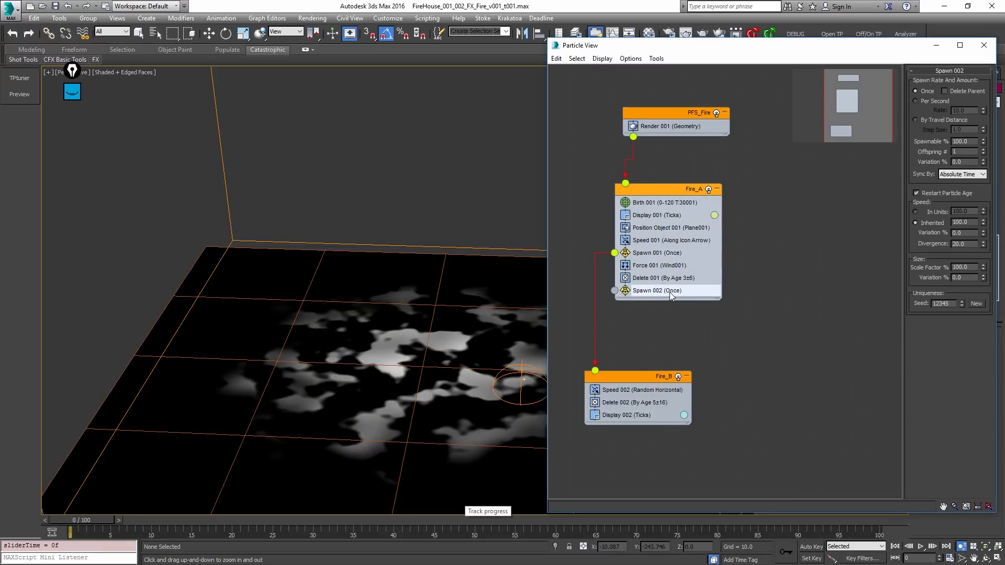
left_click_drag(670, 292, 665, 264)
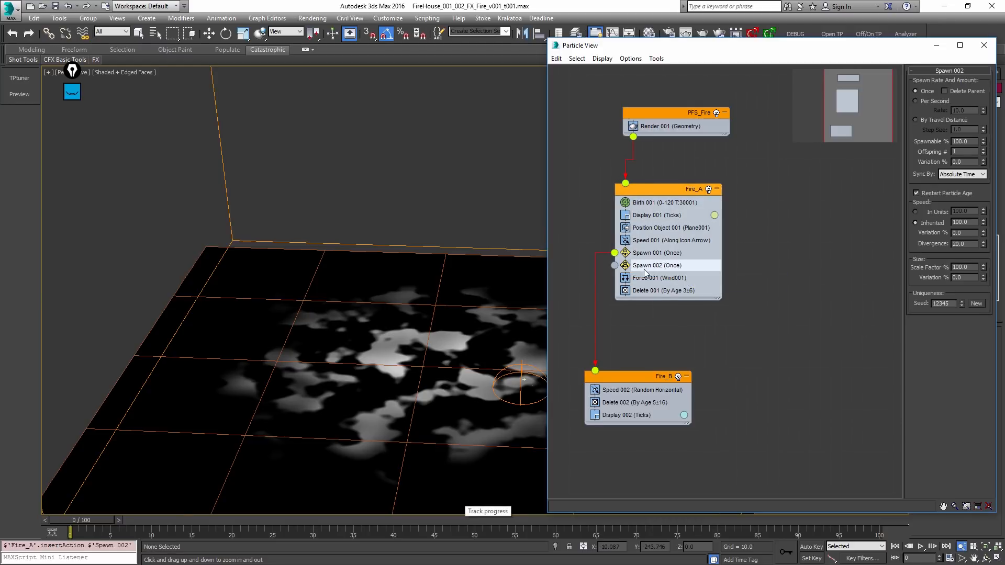
Step: Step through the animation frame by frame to frame 19 and examine the particles from a lower angle
key("period")
key("period")
key("period")
key("period")
key("period")
key("period")
key("period")
key("period")
key("period")
key("period")
key("period")
key("period")
key("period")
key("period")
key("period")
key("period")
key("period")
key("period")
key("period")
middle_click_drag(553, 298, 526, 227)
middle_click_drag(660, 268, 736, 322)
middle_click_drag(433, 328, 457, 283, "alt")
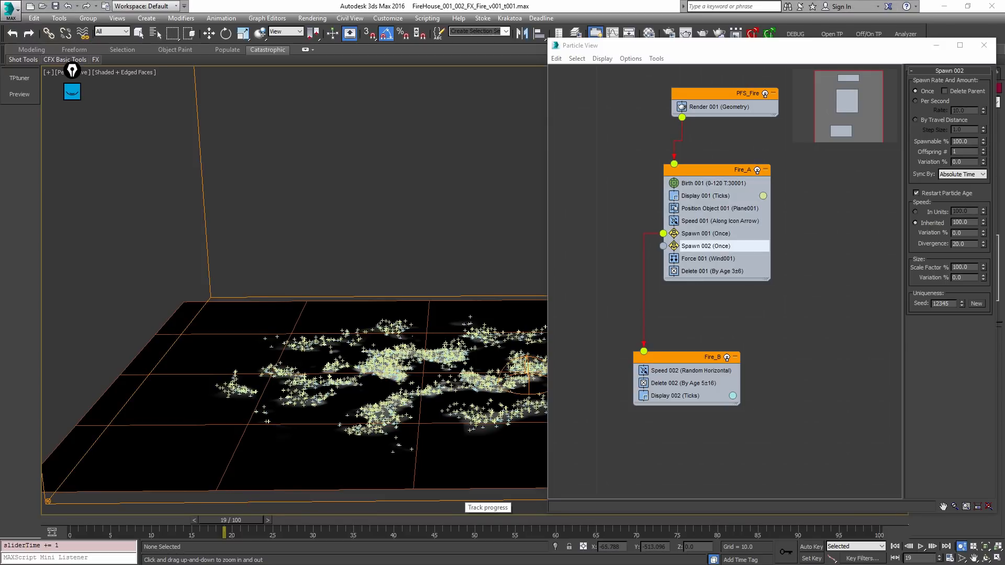
Step: Set the second Spawn test's offspring number to 20 and step forward to frame 23 to check the particles
double_click(963, 152)
type("20")
key("Return")
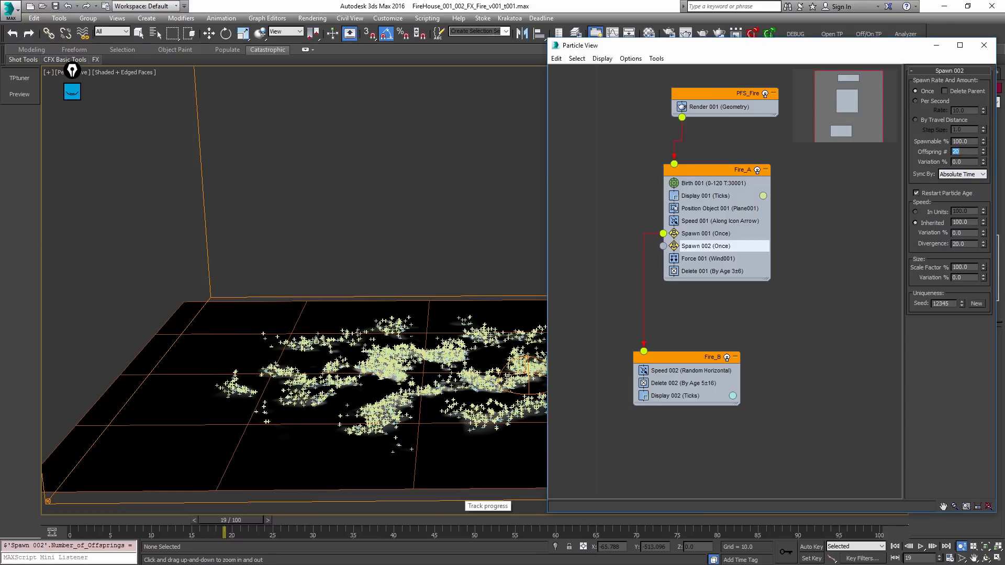
left_click(429, 289)
key("period")
key("period")
key("period")
key("period")
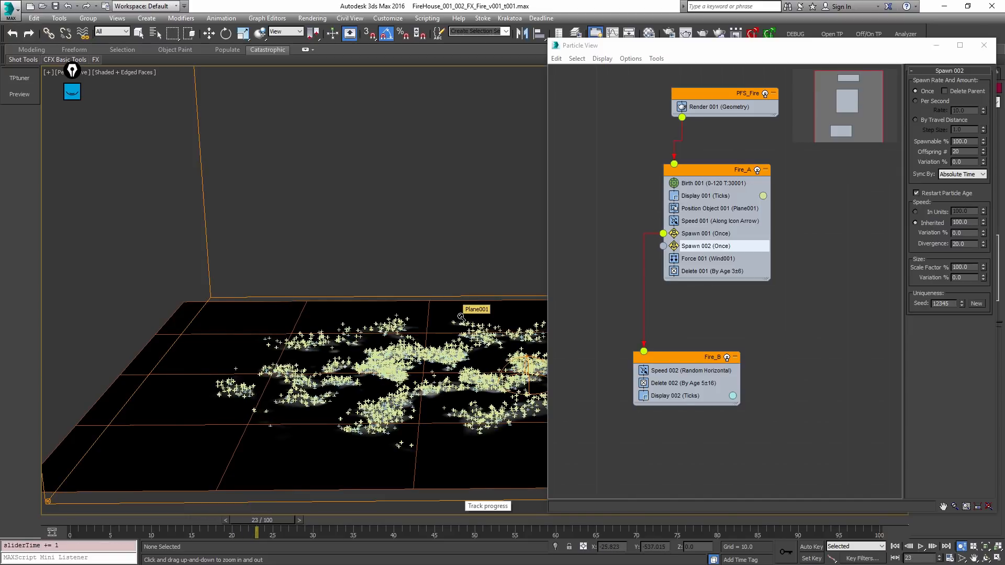
left_click_drag(461, 316, 431, 278)
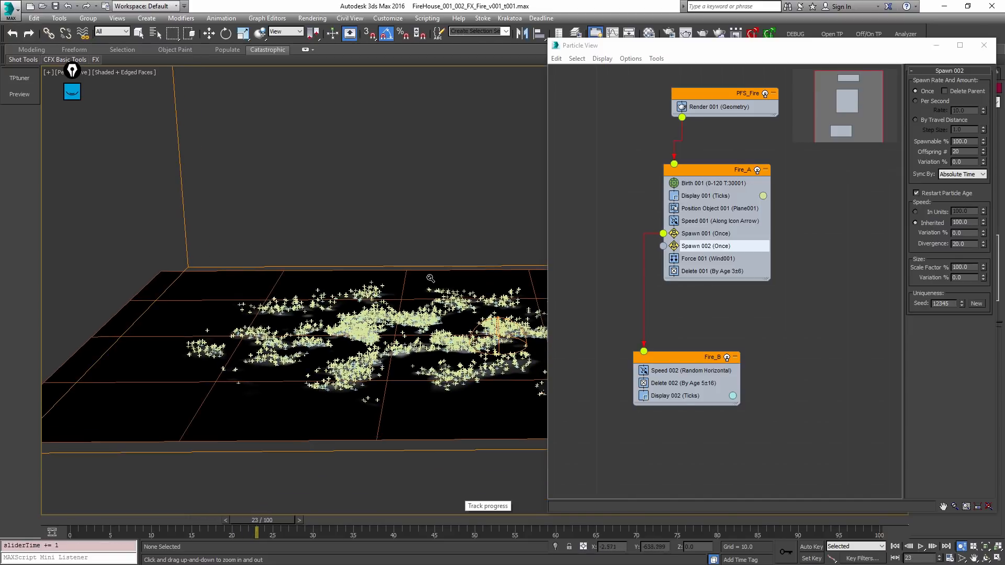
left_click(974, 221)
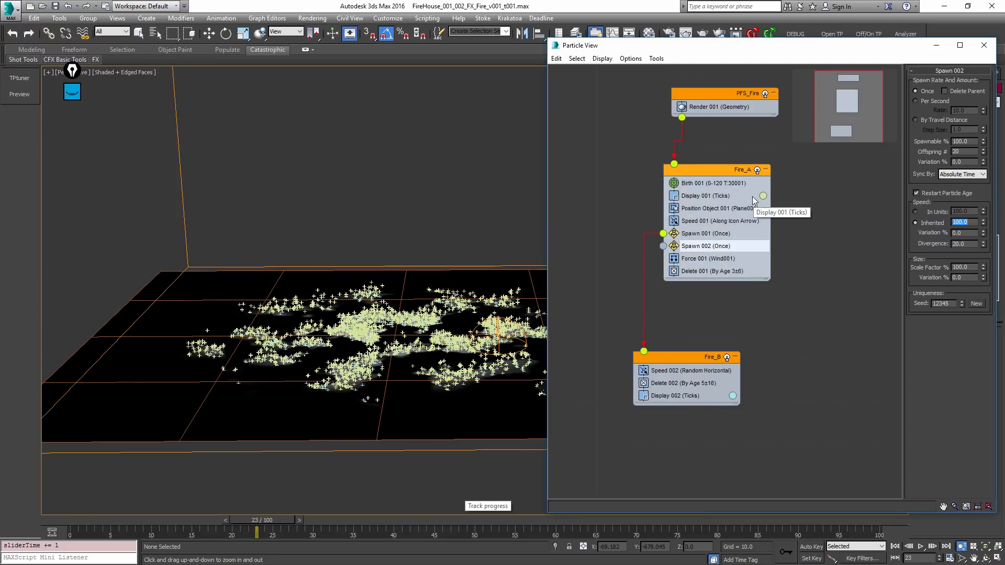
left_click(72, 91)
left_click(73, 124)
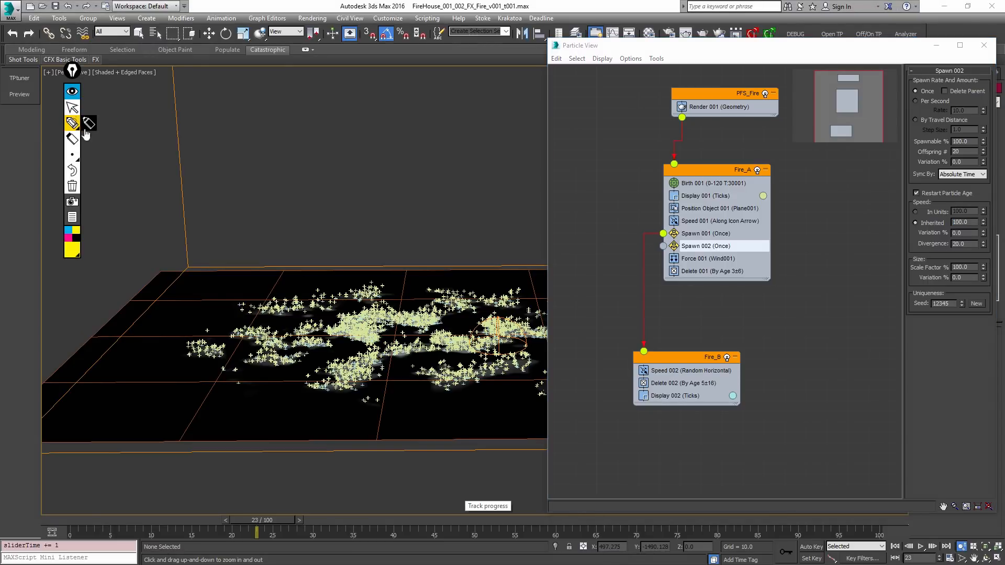
left_click_drag(182, 217, 660, 210)
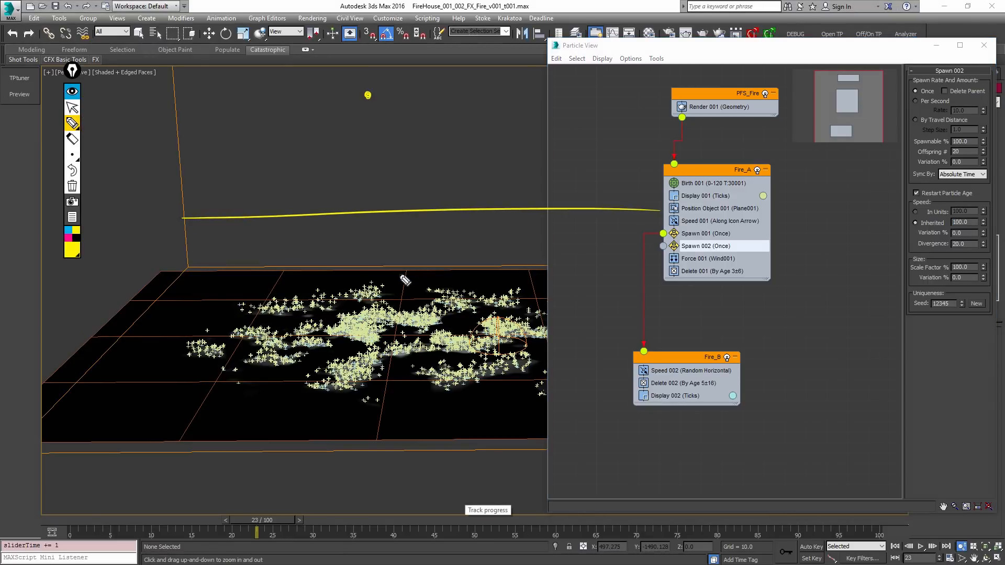
left_click_drag(369, 108, 369, 120)
left_click_drag(369, 181, 370, 164)
left_click_drag(368, 146, 369, 138)
mouse_move(381, 127)
left_mouse_down()
mouse_move(381, 139)
mouse_move(359, 147)
mouse_move(341, 175)
mouse_move(353, 199)
mouse_move(386, 172)
mouse_move(404, 202)
mouse_move(413, 151)
mouse_move(337, 180)
mouse_move(394, 167)
left_mouse_up()
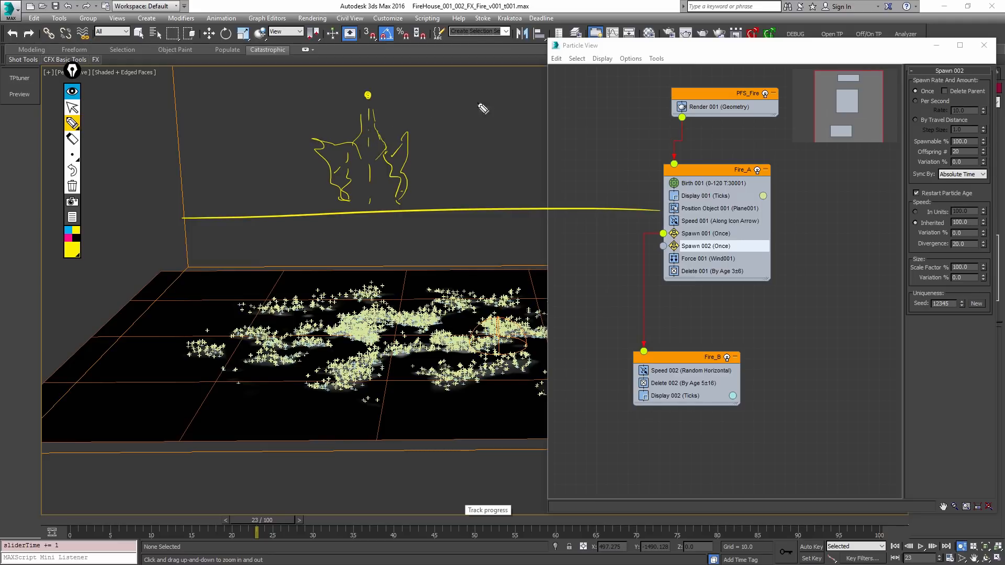
left_click_drag(496, 117, 490, 122)
left_click_drag(503, 208, 483, 208)
mouse_move(500, 172)
left_mouse_down()
mouse_move(488, 169)
mouse_move(517, 144)
left_mouse_up()
left_click_drag(955, 211, 971, 215)
mouse_move(853, 211)
left_mouse_down()
mouse_move(869, 217)
mouse_move(852, 225)
left_mouse_up()
mouse_move(889, 209)
left_mouse_down()
mouse_move(877, 222)
mouse_move(890, 210)
left_mouse_up()
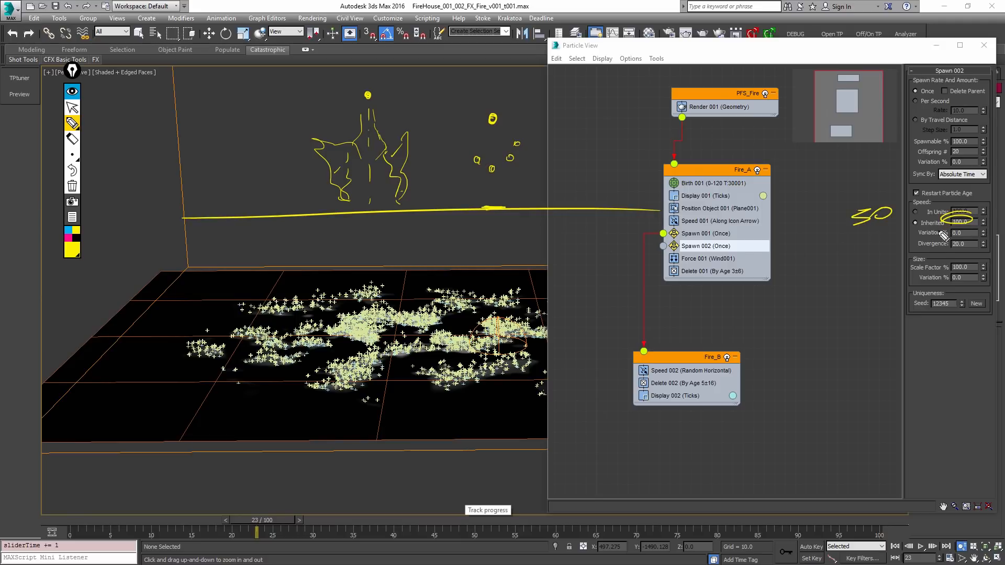
mouse_move(870, 231)
left_mouse_down()
mouse_move(855, 246)
mouse_move(884, 235)
left_mouse_up()
left_click_drag(967, 226, 963, 228)
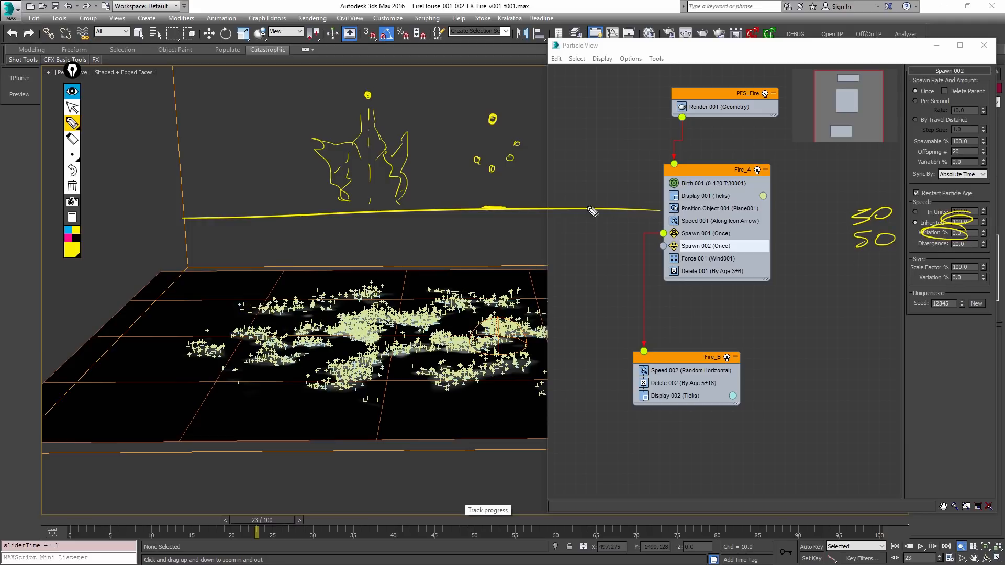
left_click_drag(465, 184, 516, 191)
left_click_drag(529, 169, 528, 170)
mouse_move(470, 200)
left_mouse_down()
mouse_move(515, 201)
mouse_move(510, 179)
mouse_move(479, 175)
mouse_move(548, 145)
left_mouse_up()
left_click_drag(453, 116, 454, 218)
left_click_drag(441, 96, 440, 109)
left_click_drag(446, 97, 459, 97)
left_click_drag(454, 215, 453, 216)
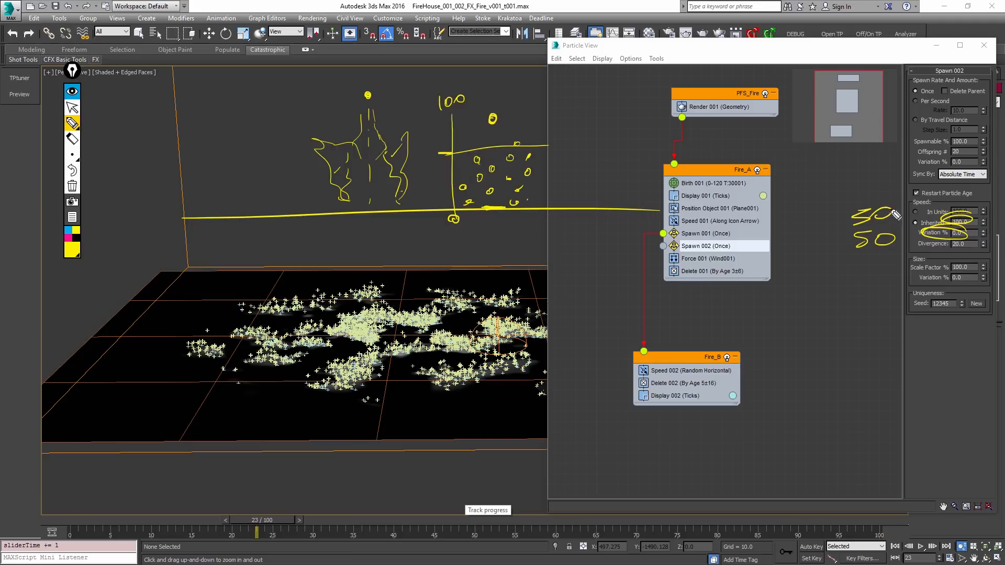
left_click_drag(945, 216, 548, 148)
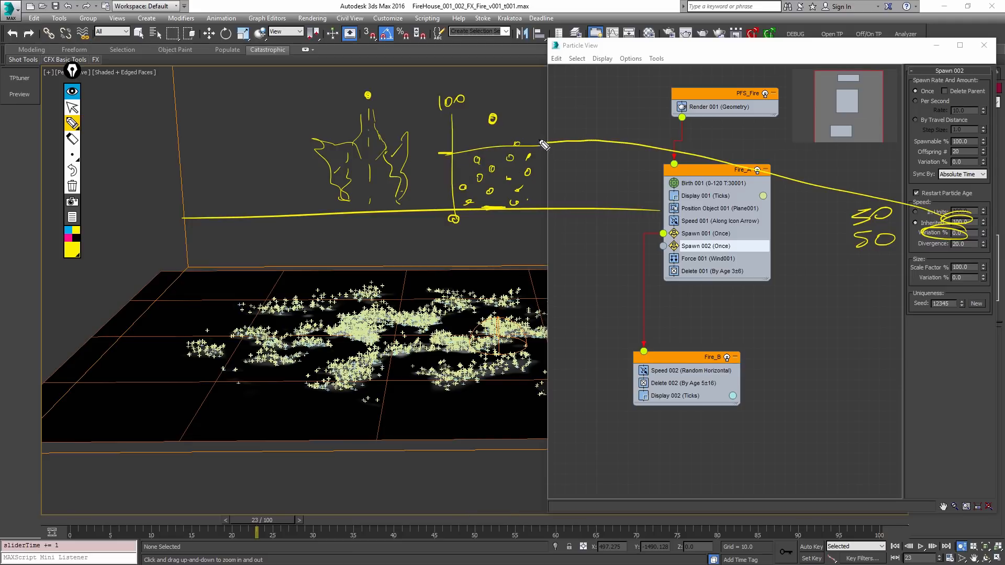
left_click_drag(448, 153, 555, 148)
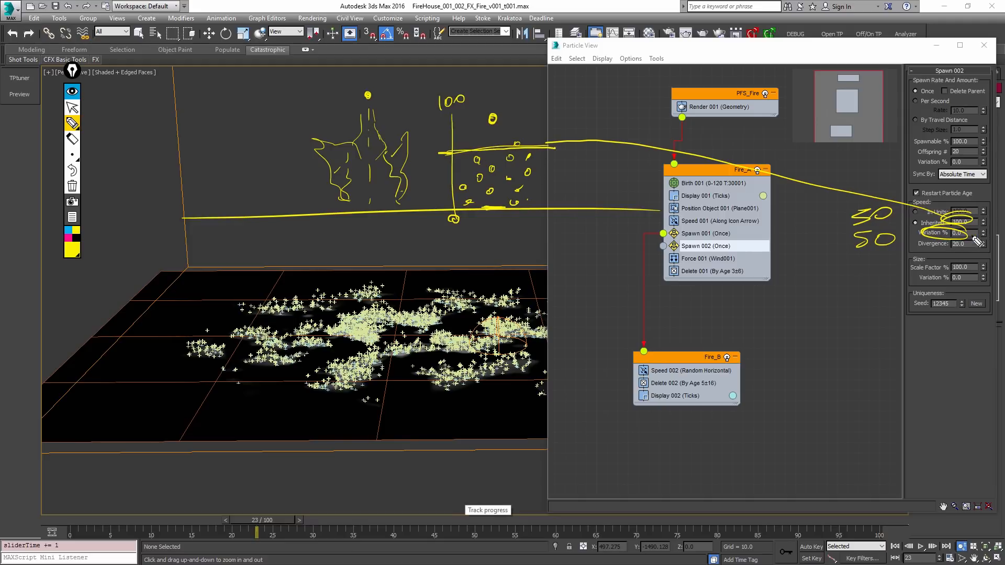
left_click_drag(970, 230, 962, 237)
left_click_drag(442, 186, 548, 179)
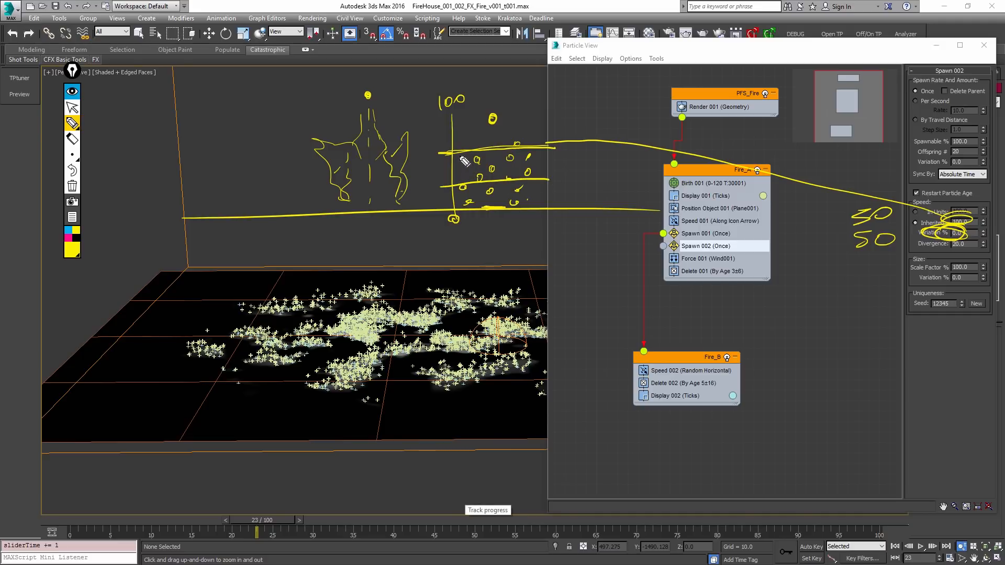
mouse_move(474, 156)
left_mouse_down()
mouse_move(492, 181)
mouse_move(539, 157)
mouse_move(550, 162)
left_mouse_up()
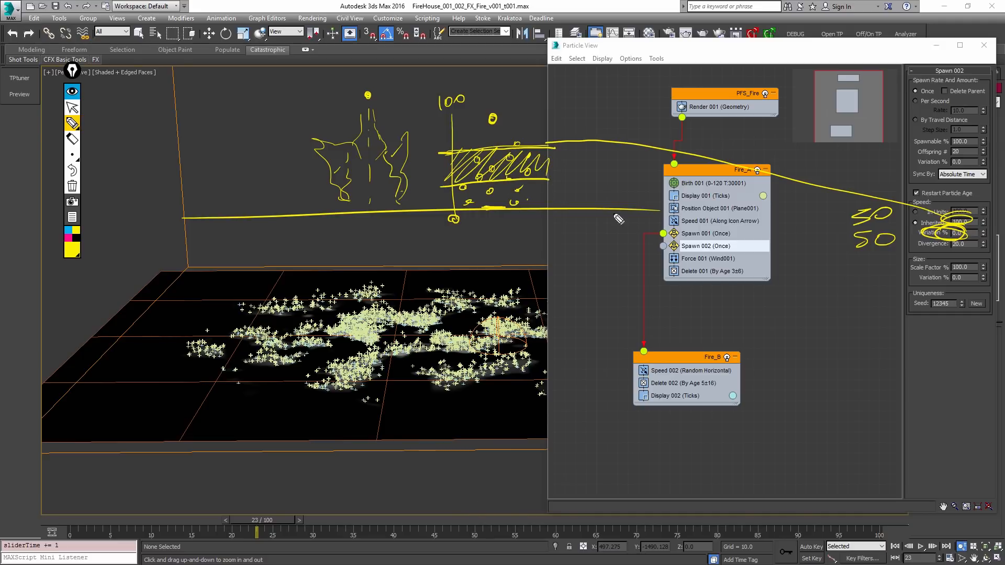
left_click(72, 186)
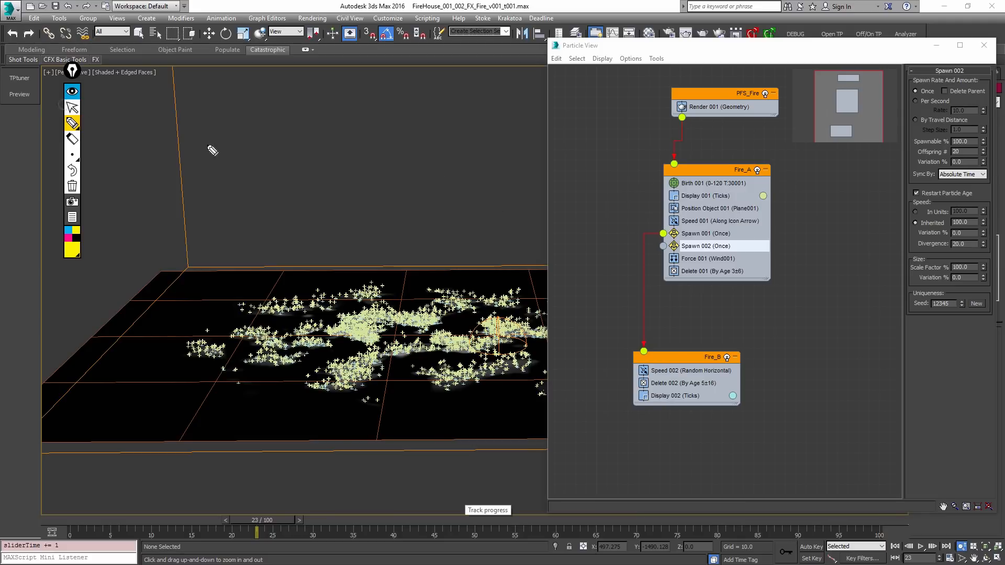
left_click(72, 108)
Step: Set the second Spawn test's Inherited speed to 50 and its speed Variation to 50%
double_click(961, 151)
double_click(960, 222)
type("50")
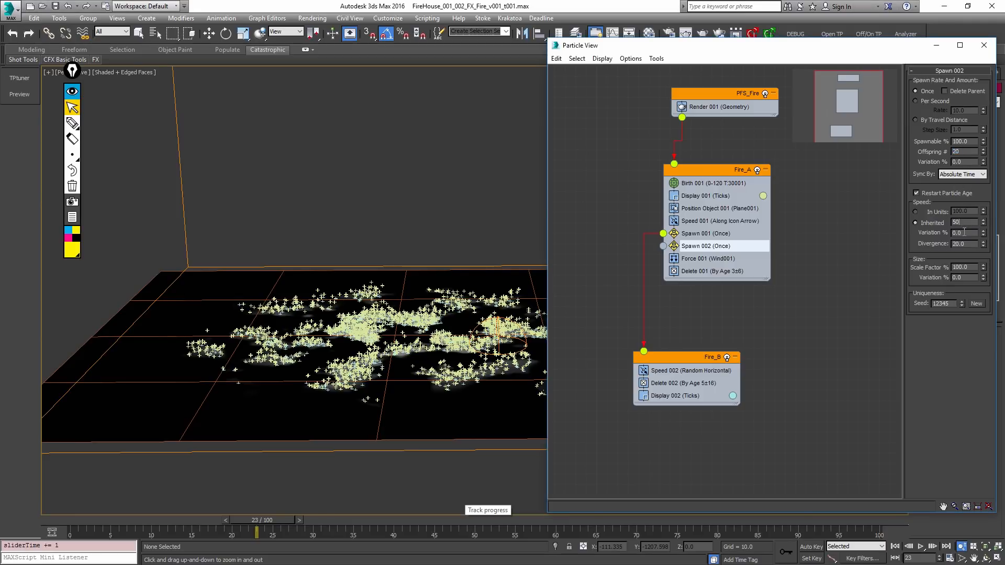
double_click(966, 232)
type("5")
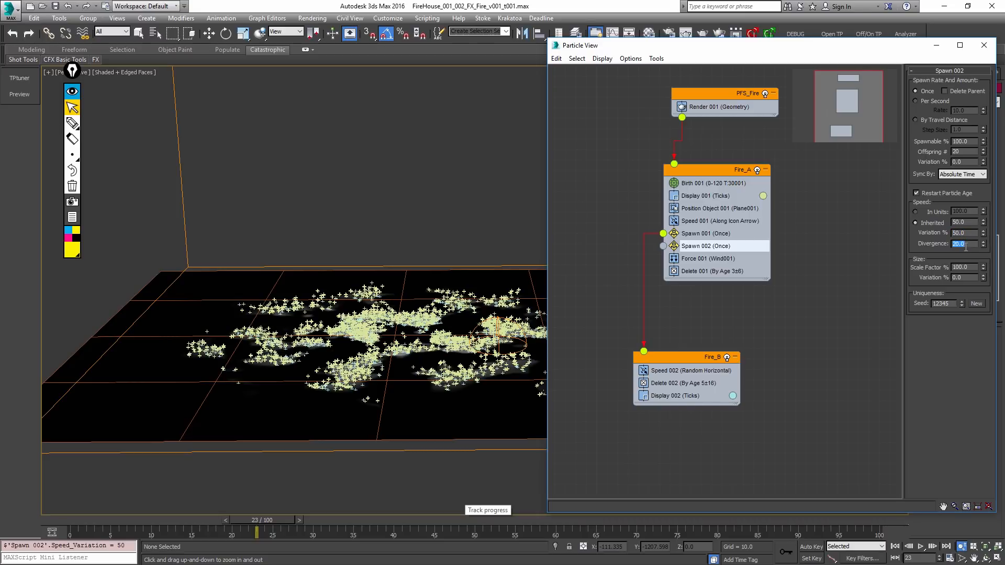
Step: Play the animation and examine the spread and speed of the spawned particles from closer and different angles
scroll(861, 335, "down", 1)
left_click_drag(372, 348, 413, 276)
key("slash")
scroll(388, 323, "up", 4)
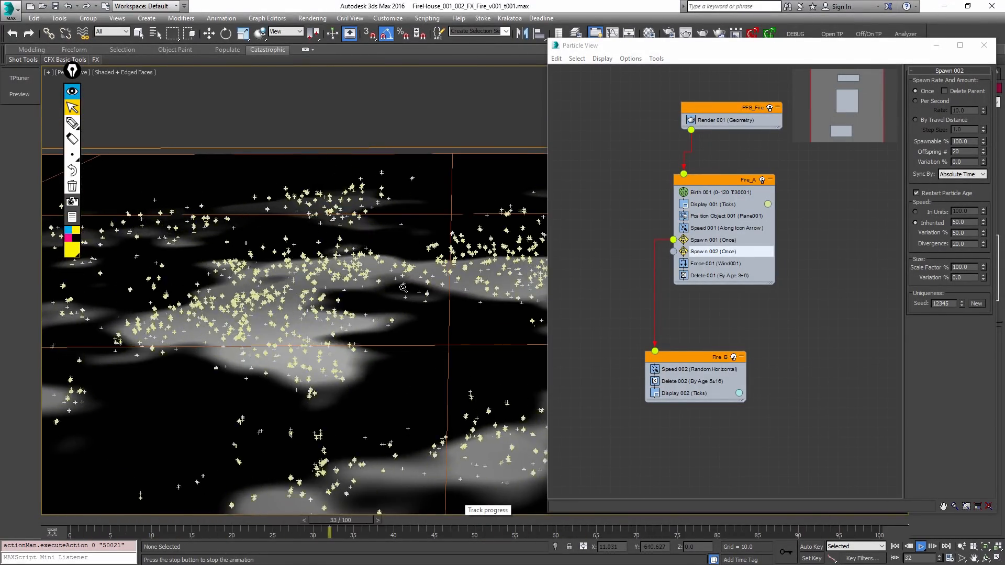
scroll(402, 284, "down", 2)
scroll(403, 282, "down", 2)
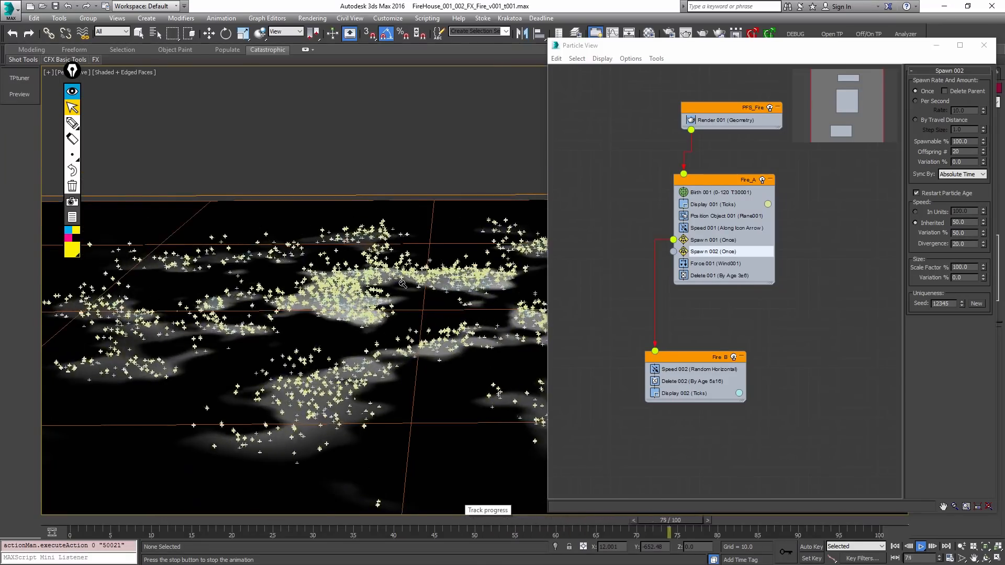
scroll(406, 281, "down", 1)
key("slash")
scroll(407, 282, "down", 1)
middle_click_drag(406, 281, 396, 257, "alt")
key("slash")
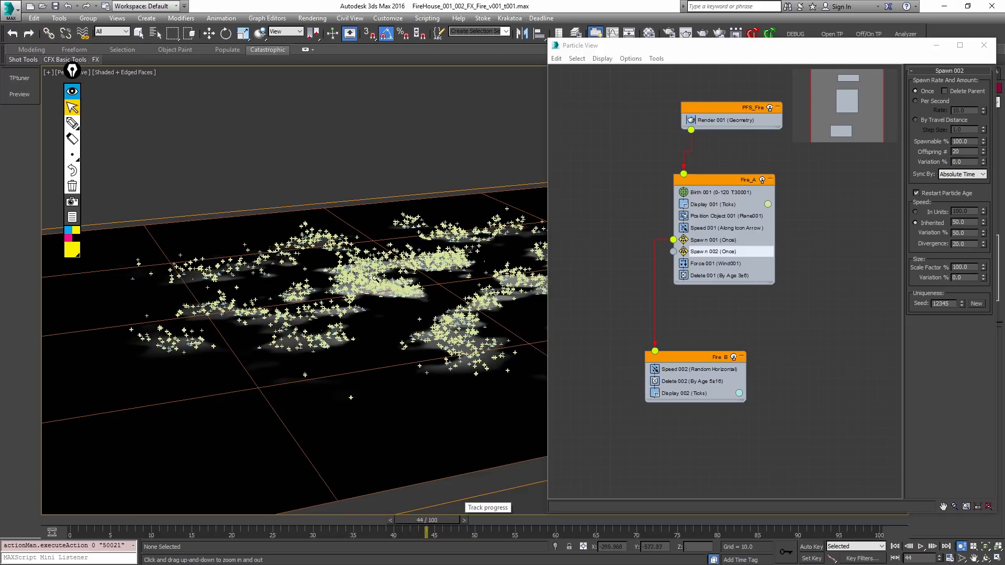
Step: Minimize Particle View and create a Drag space warp in the perspective scene
left_click(936, 45)
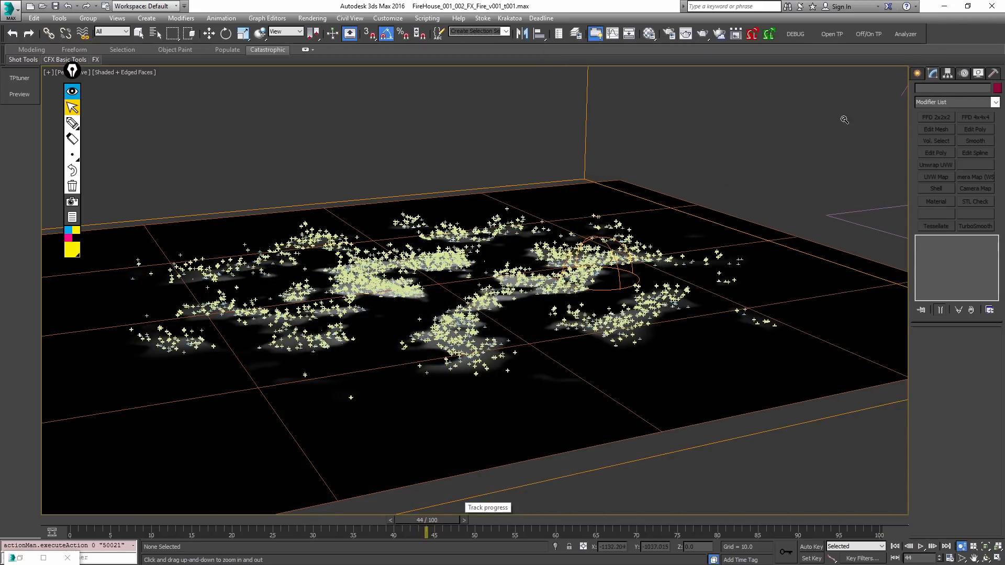
left_click(917, 73)
left_click(972, 151)
left_click(681, 305)
right_click(711, 308)
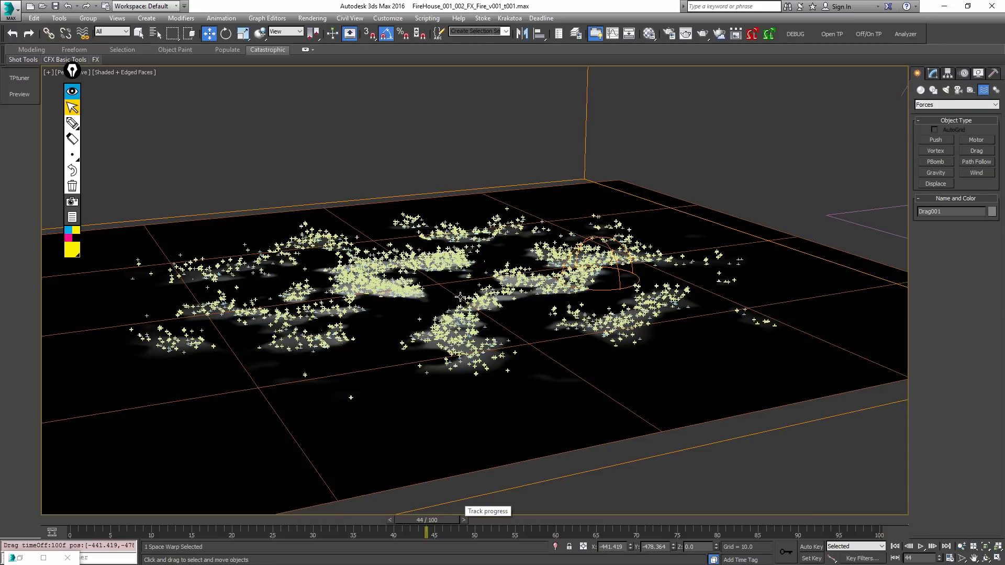
Step: Align the Drag space warp to the Wind icon and move it just beside it, outside the fire grid
middle_click_drag(461, 297, 471, 303)
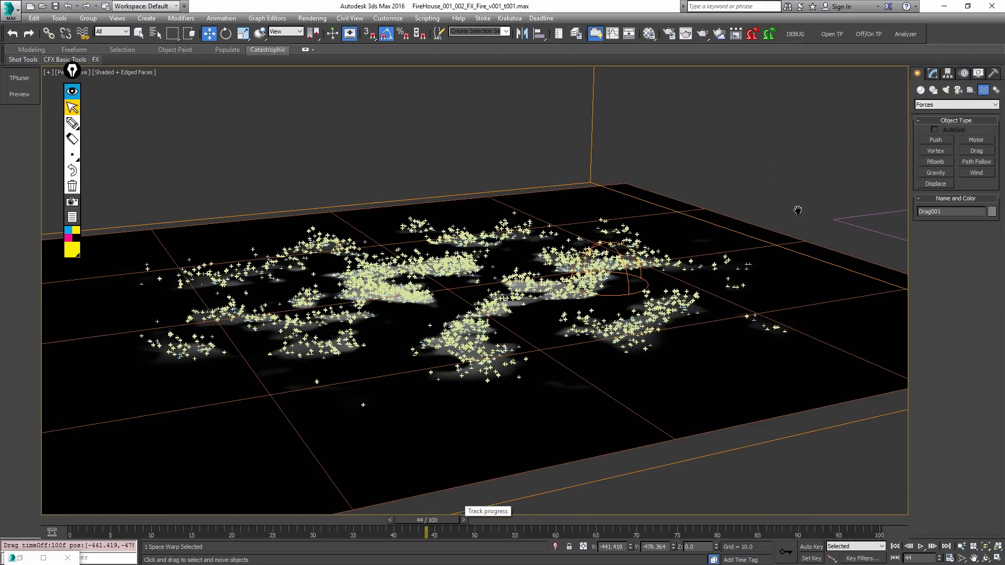
scroll(801, 212, "down", 10)
key("alt+a")
left_click(757, 251)
key("Return")
left_click_drag(743, 245, 775, 256)
Step: Set the Drag space warp's Time Off to 1000000 and Time On to -2045, and deselect it
left_click(931, 73)
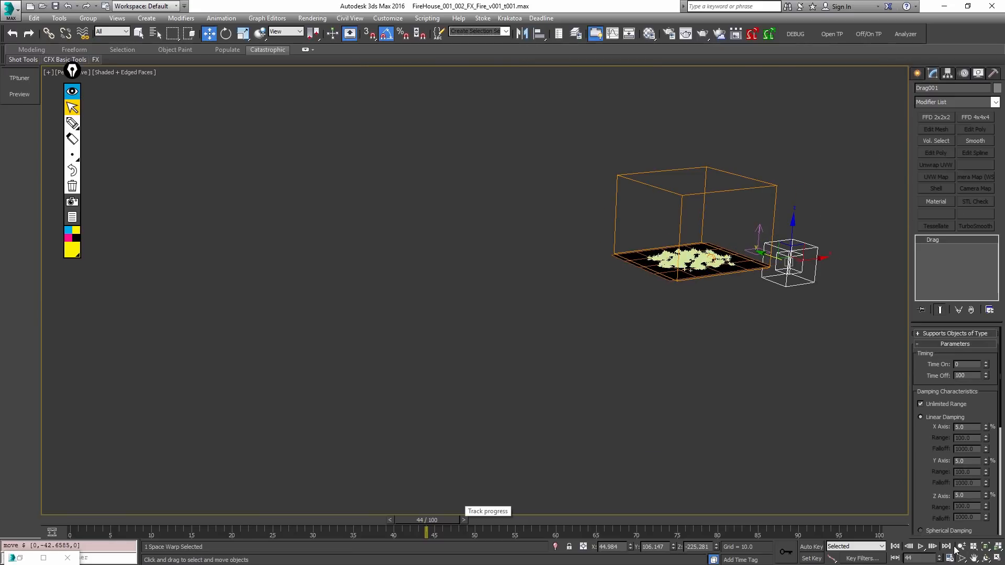
type("1000000")
key("Return")
left_click_drag(985, 366, 36, 272)
key("z")
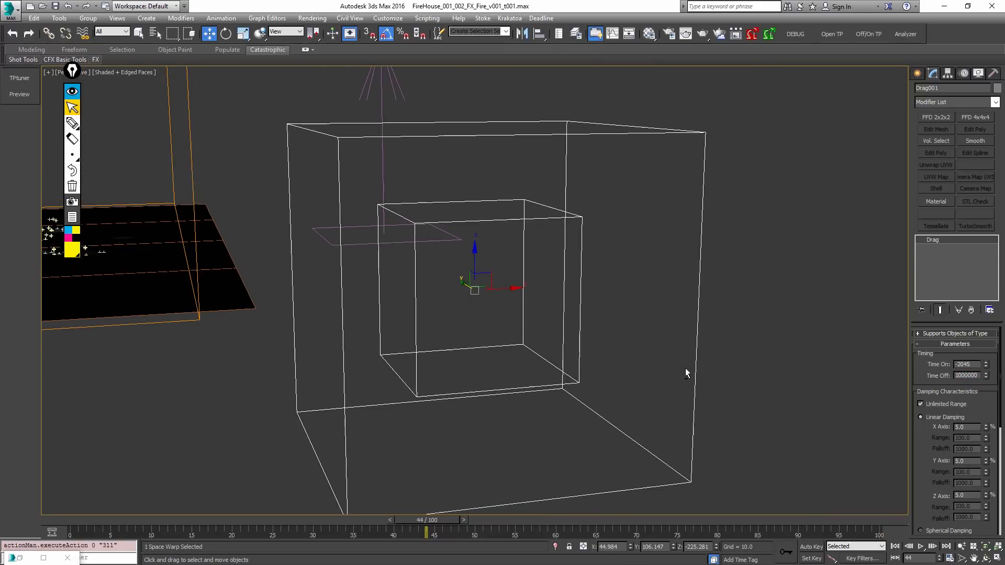
left_click(456, 334)
key("z")
Step: Reopen Particle View and append a Force operator to the Fire_B event
key("6")
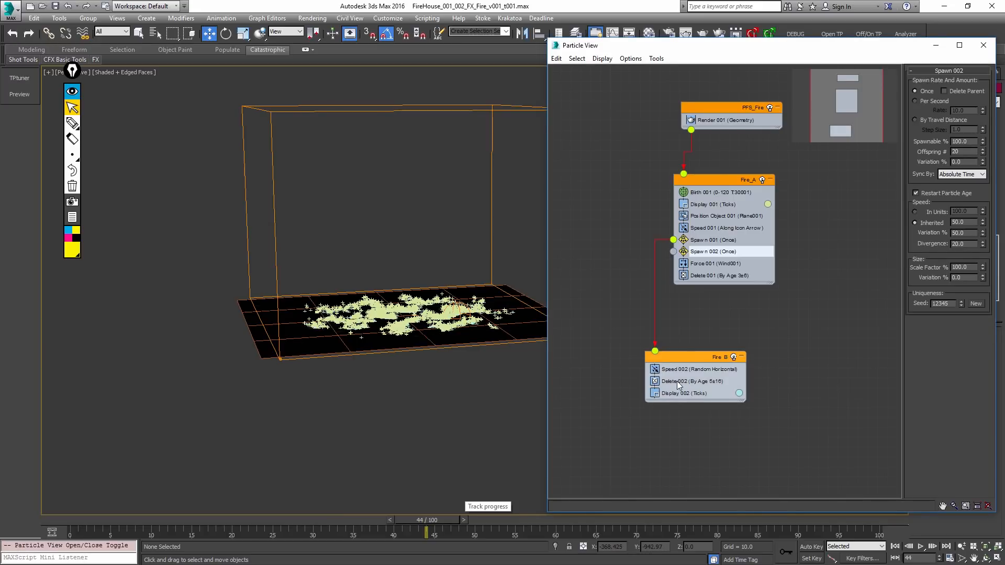
right_click(682, 383)
mouse_move(720, 400)
mouse_move(777, 400)
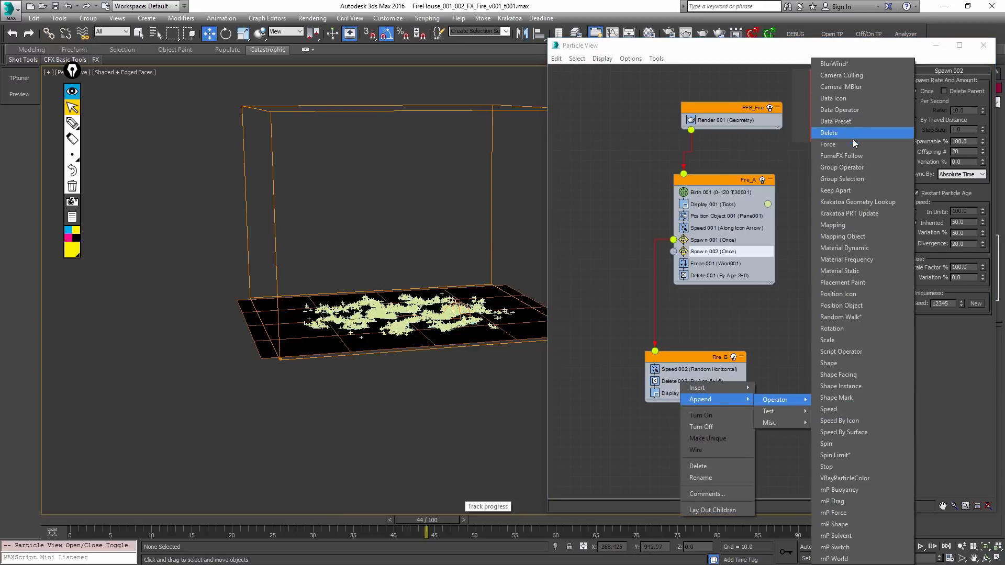
left_click(762, 307)
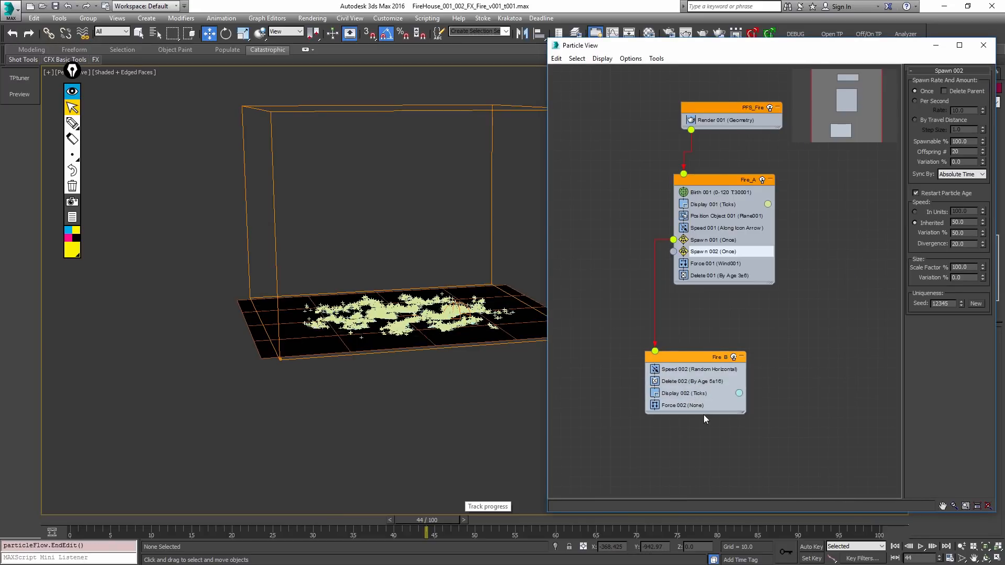
Step: Return to frame 0 and add Drag001 to the space warps of Fire_B's Force operator
left_click(704, 410)
key("Home")
left_click(919, 132)
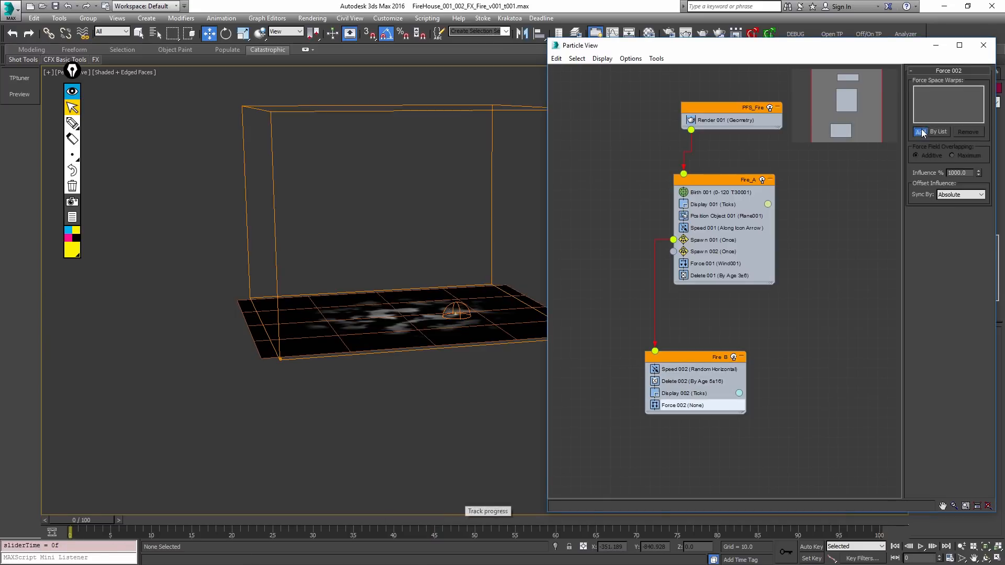
key("h")
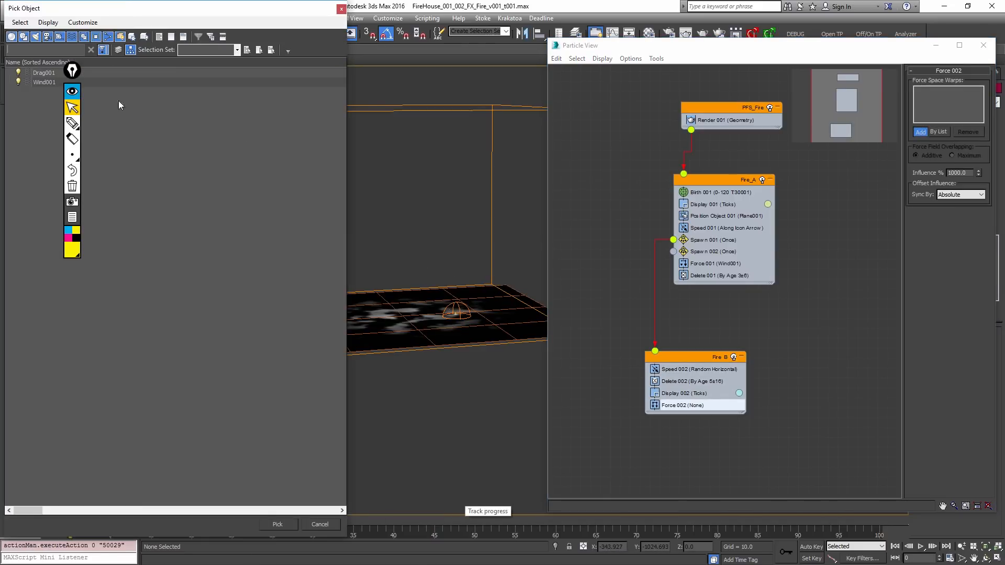
double_click(42, 73)
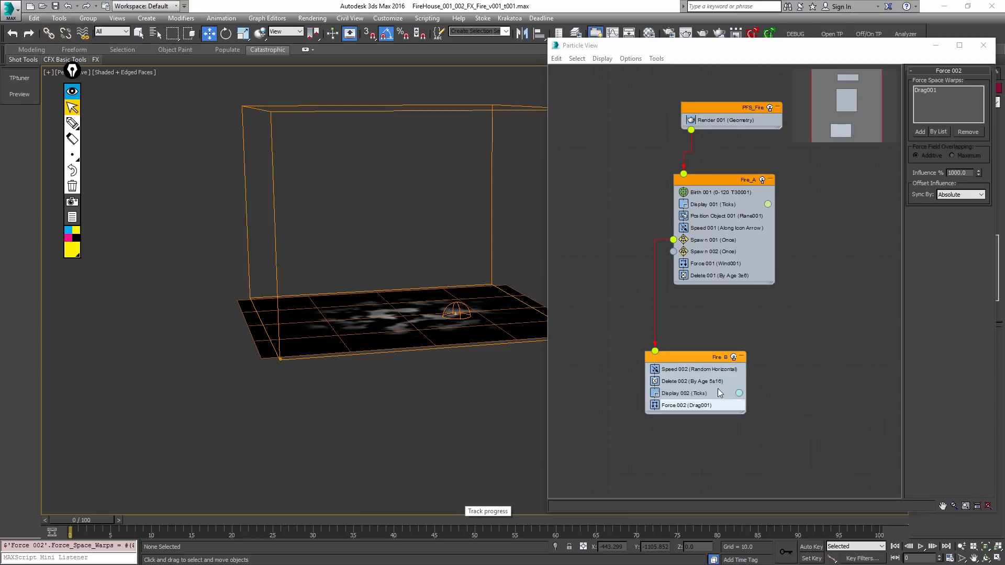
Step: Play the animation and examine the Fire_B particles' motion under drag up close, stopping at frame 65
key("/")
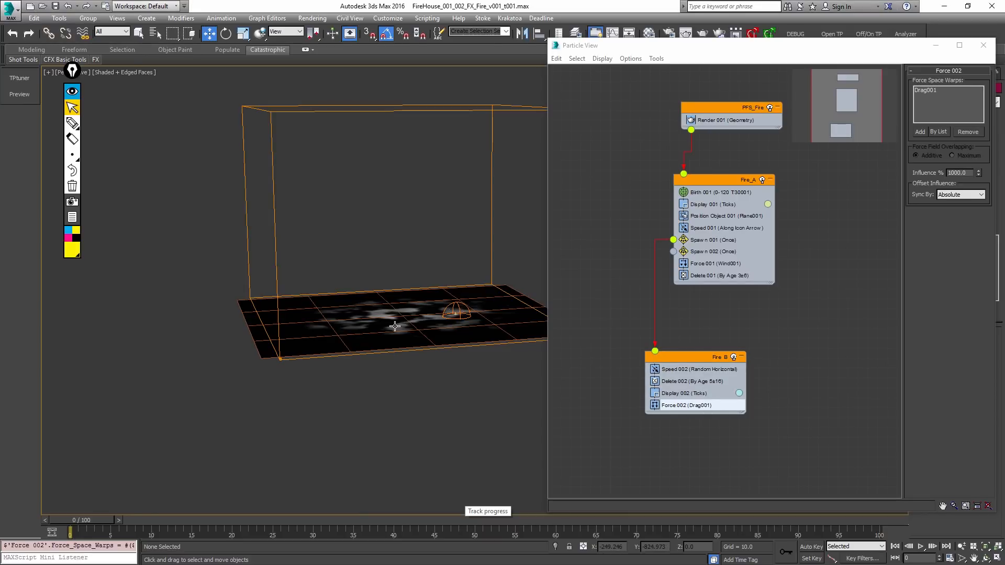
scroll(429, 340, "up", 5)
scroll(429, 339, "up", 8)
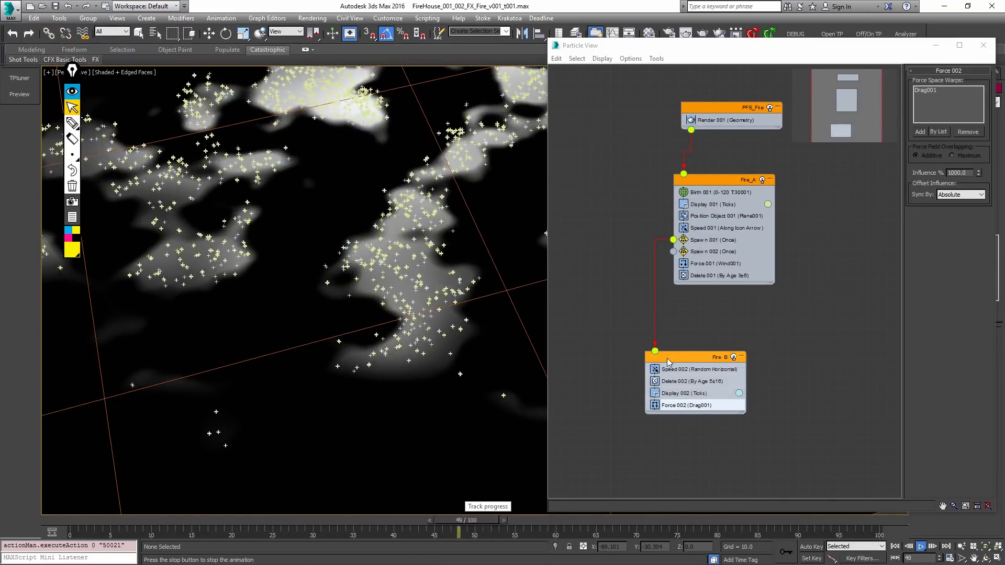
key("Escape")
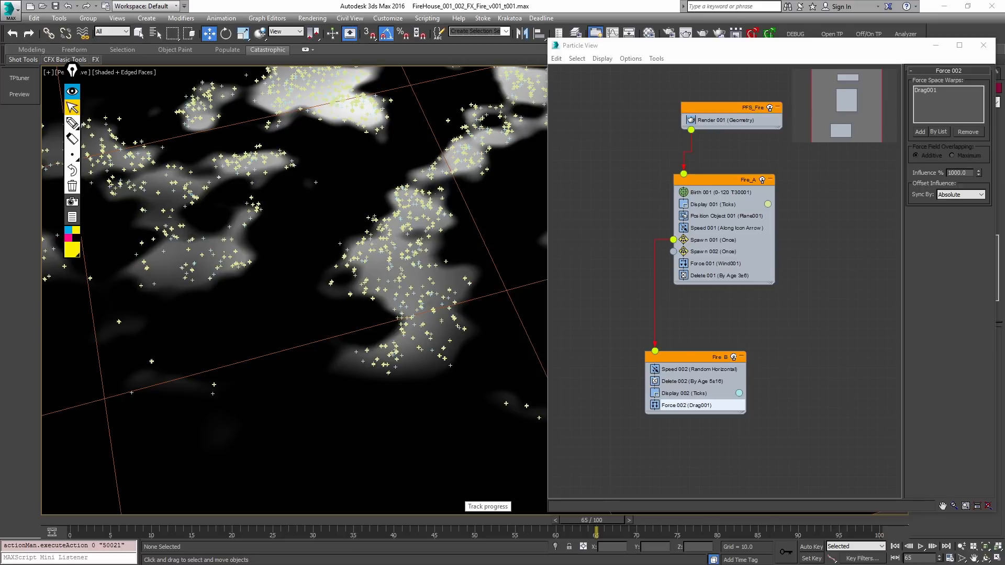
Step: Copy the second Spawn test from Fire_A and paste it into the Fire_B event as an independent copy
left_click(819, 305)
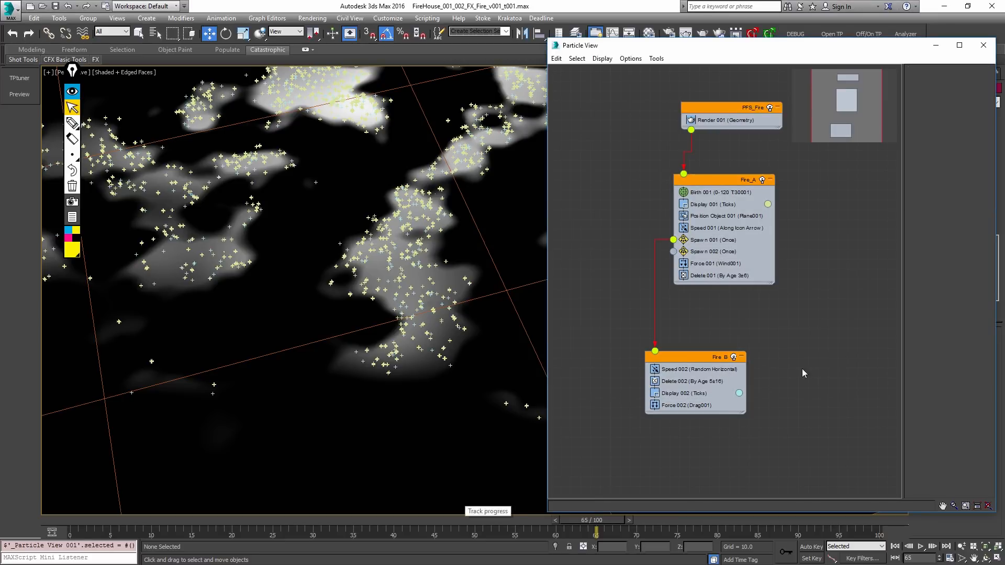
left_click(722, 255)
right_click(720, 253)
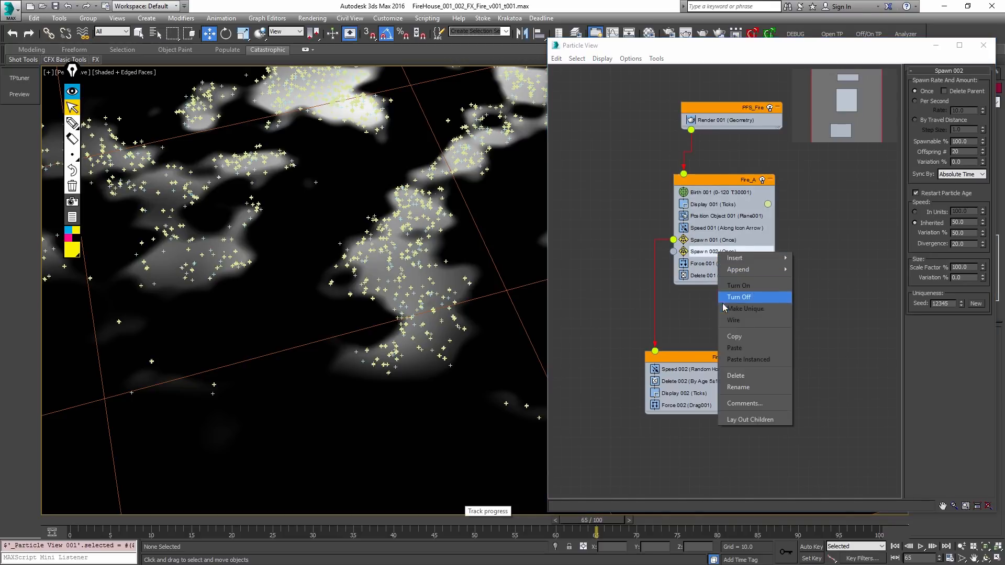
left_click(736, 338)
right_click(693, 370)
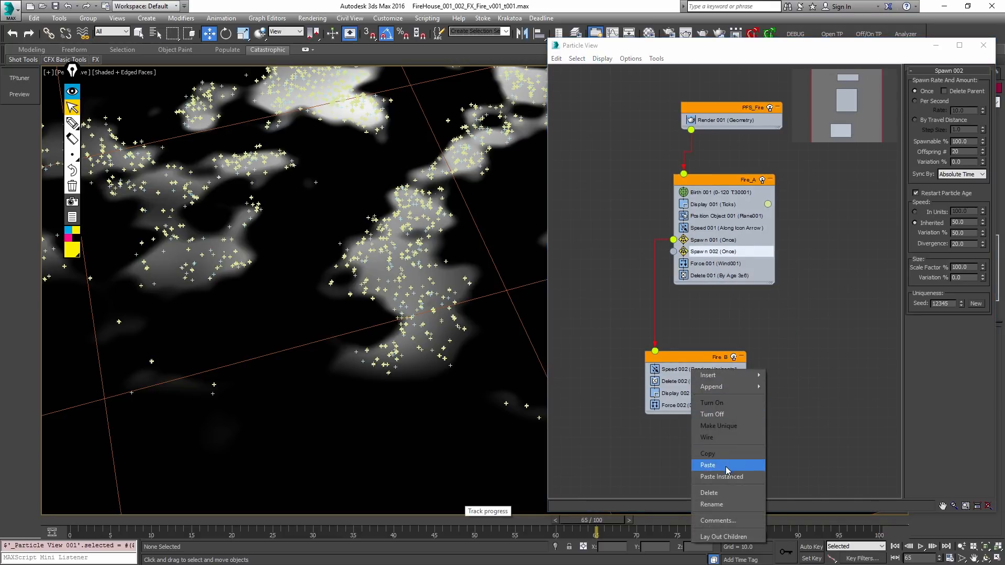
left_click(727, 465)
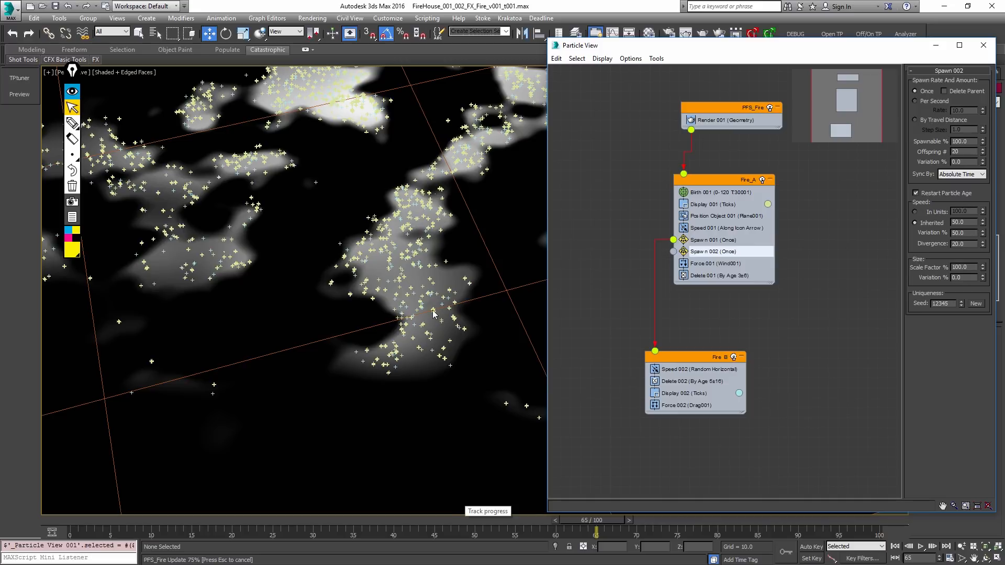
Step: Set Fire_B's Spawn test to 35 offspring with Delete Parent on, and enable Delete Parent on Fire_A's second Spawn test
left_click(895, 547)
left_click(690, 372)
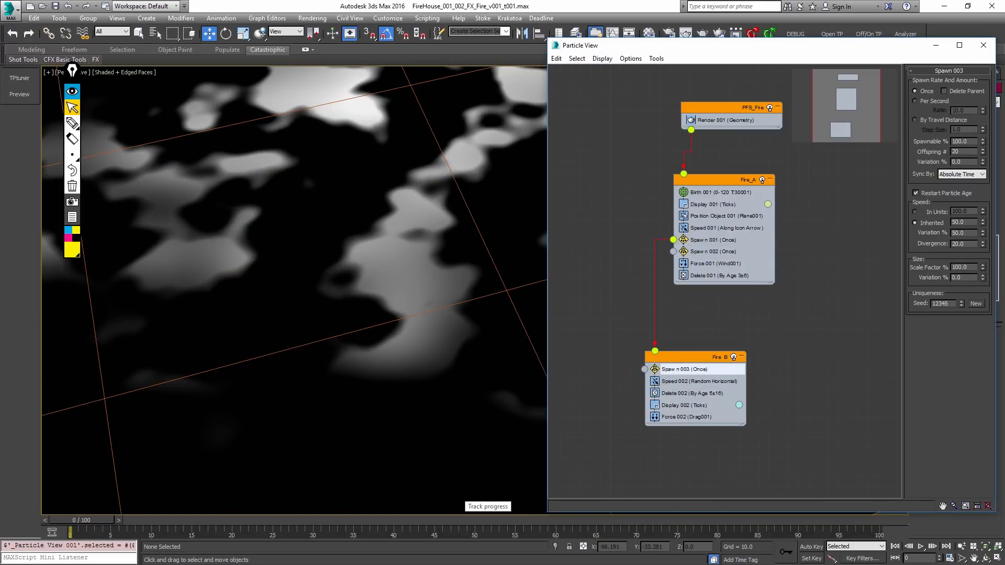
type("35")
key("Return")
left_click(943, 91)
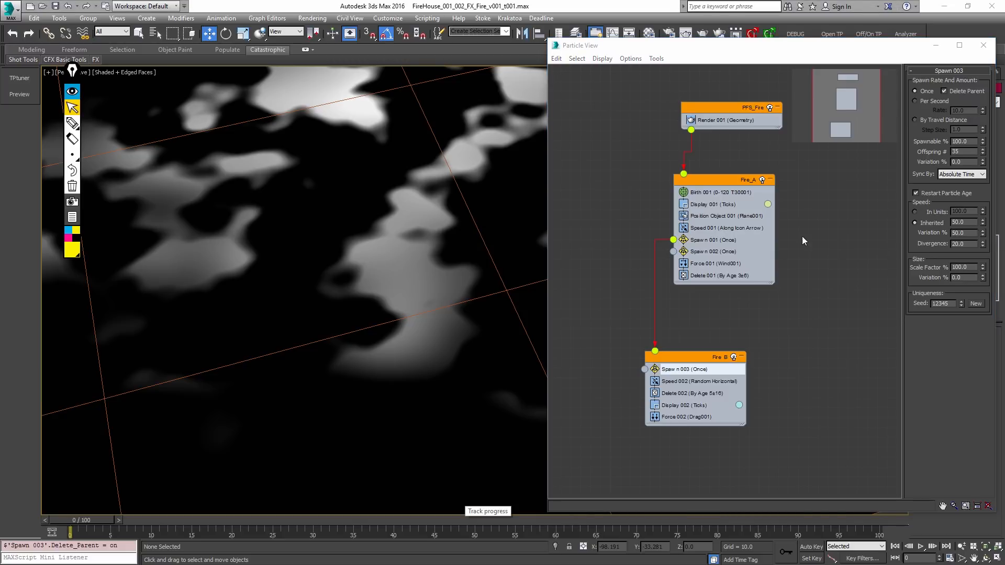
left_click(726, 252)
left_click(956, 91)
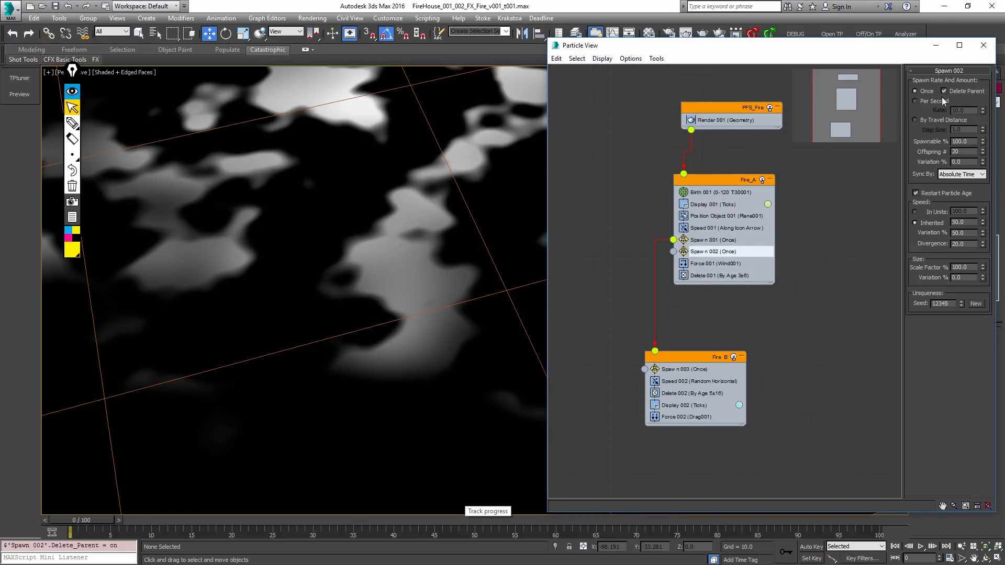
Step: Play the animation from frame 0 and examine the particle spread from low and high angles, then stop playback
scroll(440, 198, "down", 2)
key("Home")
scroll(451, 200, "down", 3)
middle_click_drag(451, 201, 387, 267)
key("slash")
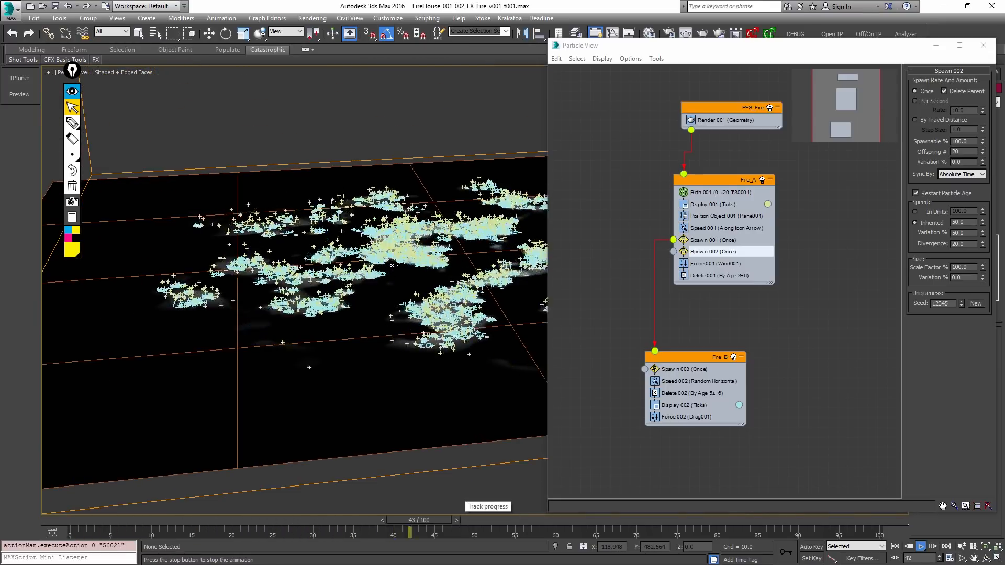
middle_click_drag(389, 230, 351, 237)
scroll(351, 238, "down", 2)
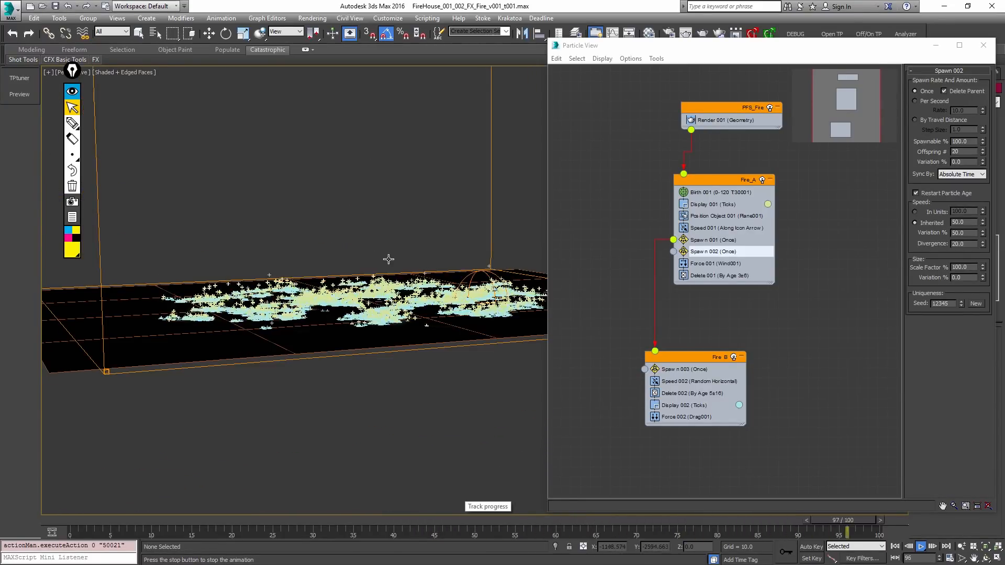
middle_click_drag(394, 264, 396, 320, "alt")
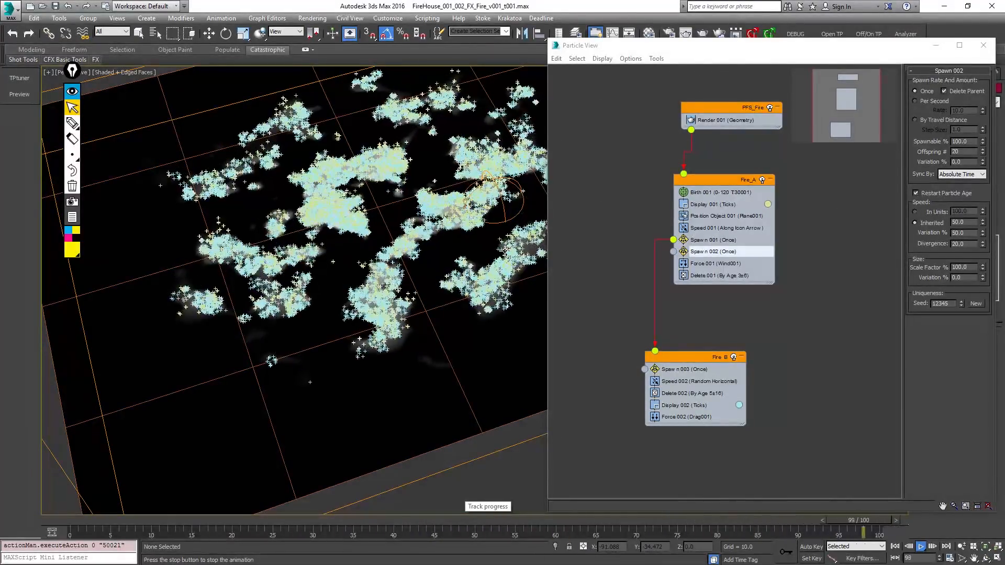
middle_click_drag(463, 224, 406, 272)
key("slash")
Step: Run the FumeFX simulation with its output preview uncovered, and cancel it at frame 69
key("alt+f")
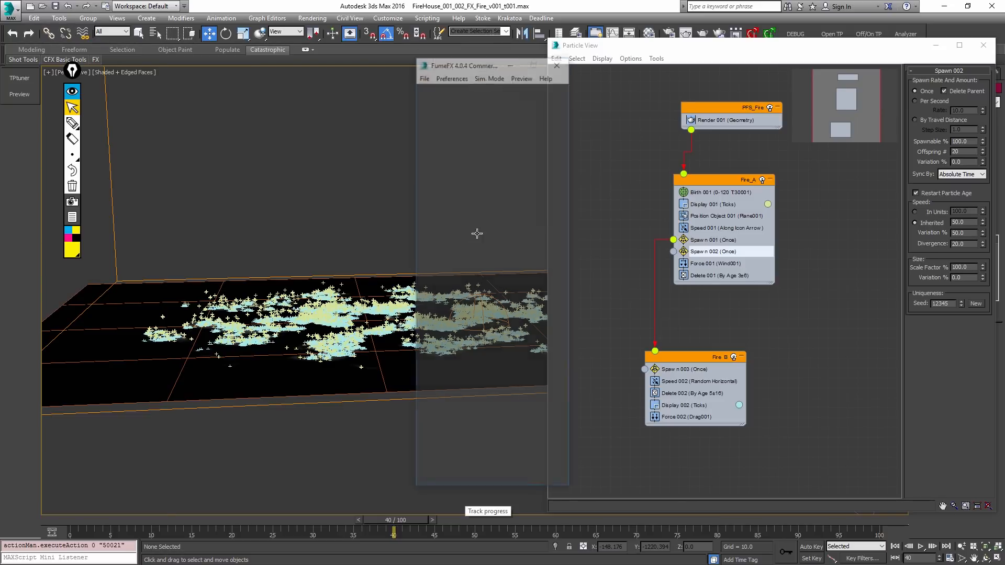
left_click(442, 91)
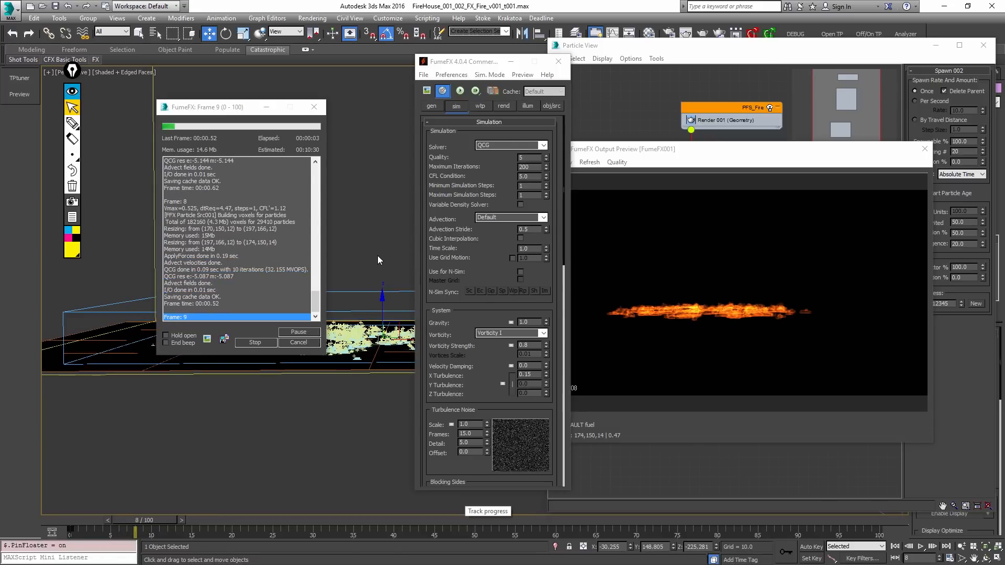
middle_click_drag(385, 288, 393, 307, "alt")
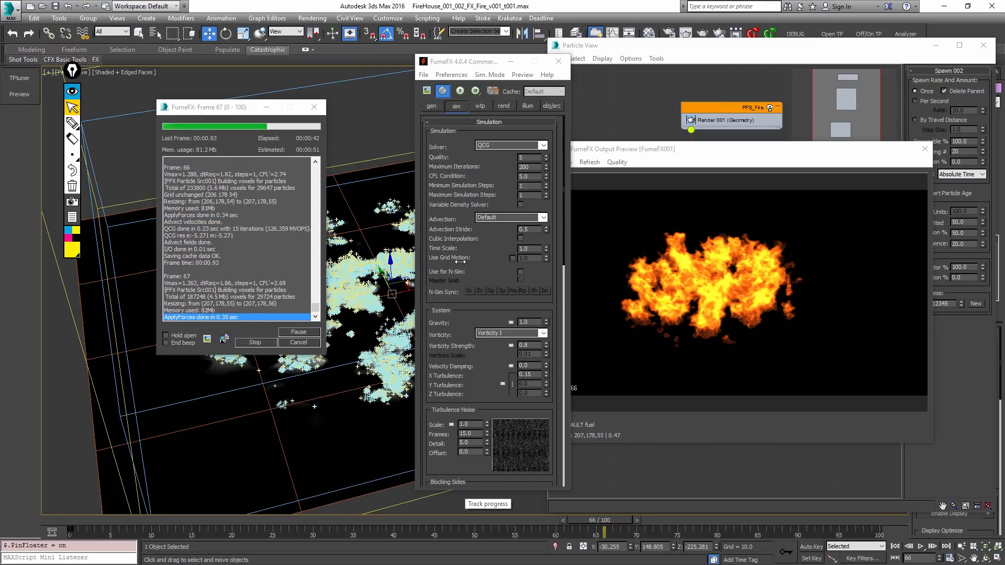
left_click_drag(465, 66, 111, 48)
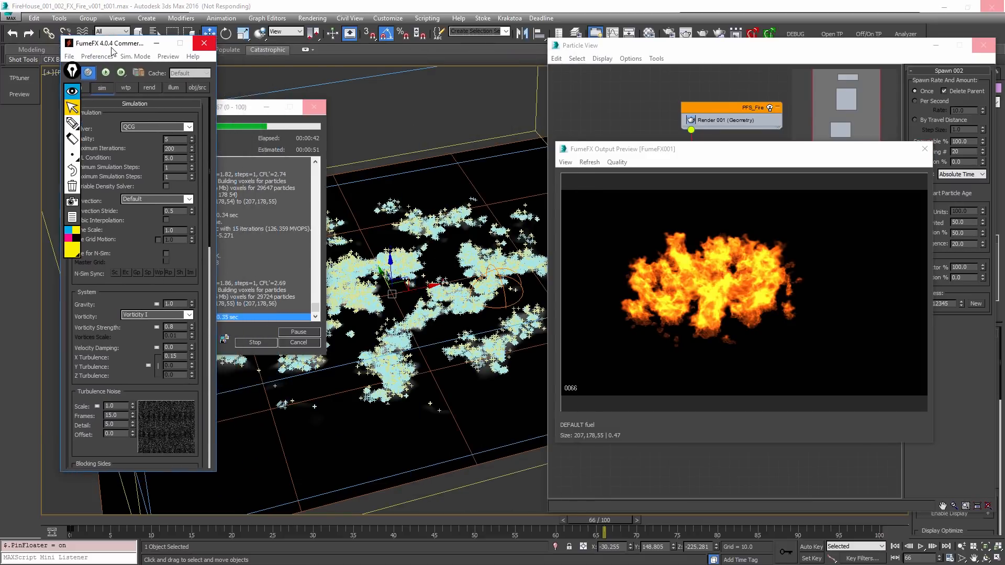
left_click_drag(240, 107, 341, 111)
left_click_drag(477, 258, 460, 233)
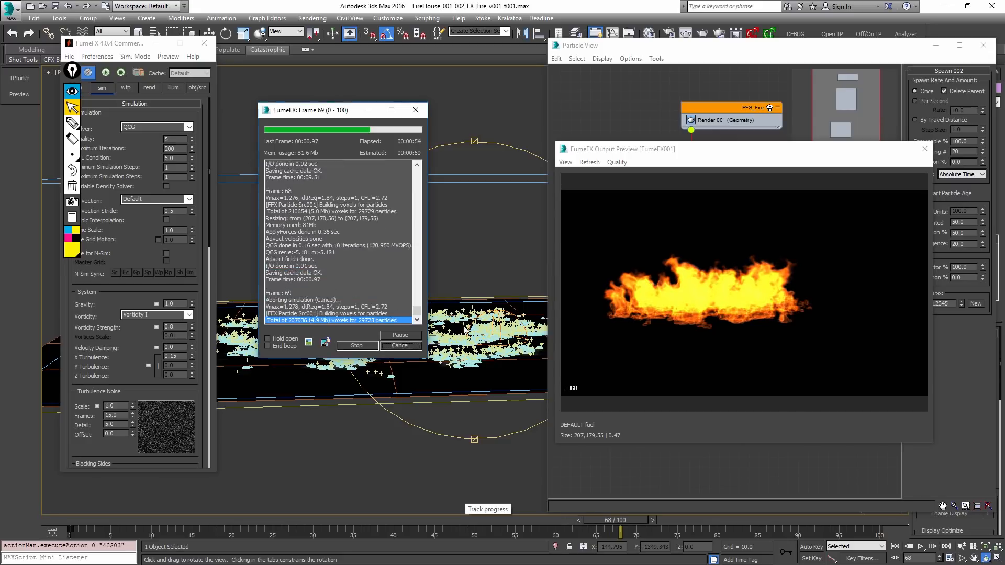
left_click(400, 346)
Step: Show the FumeFX rendering parameters and hold the current scene state
left_click_drag(497, 314, 483, 282)
key("w")
key("comma")
key("ctrl+r")
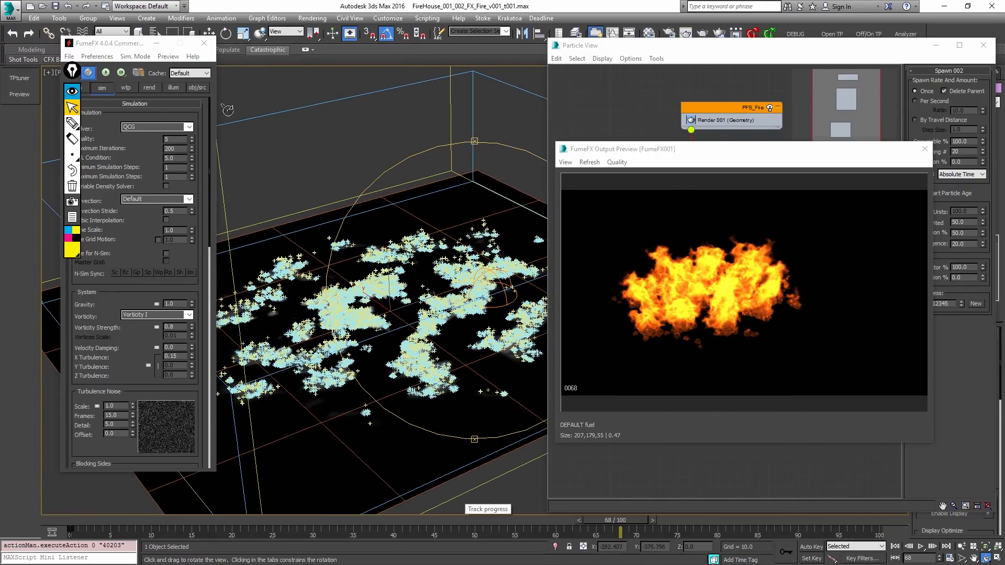
left_click(150, 87)
key("w")
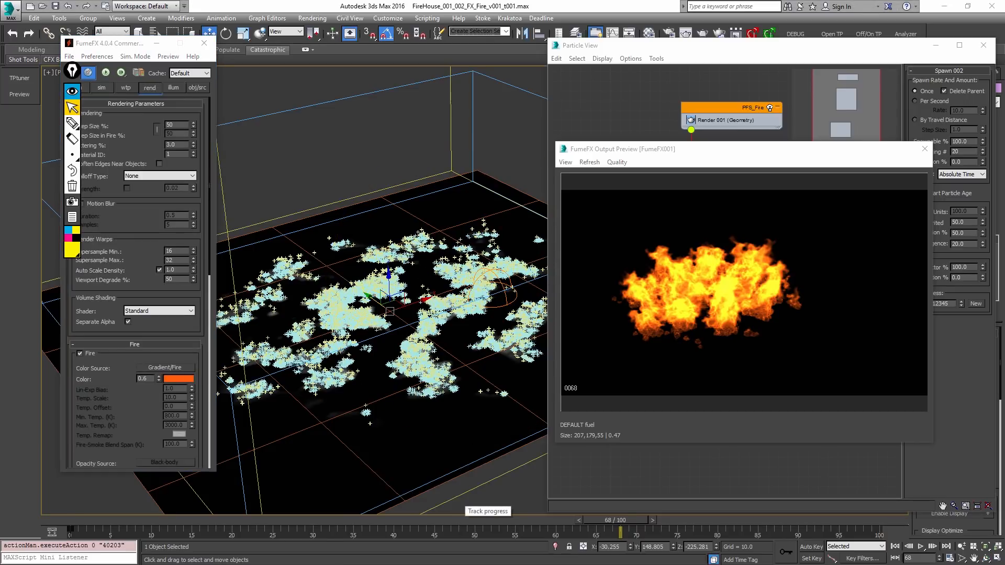
key("ctrl+alt+h")
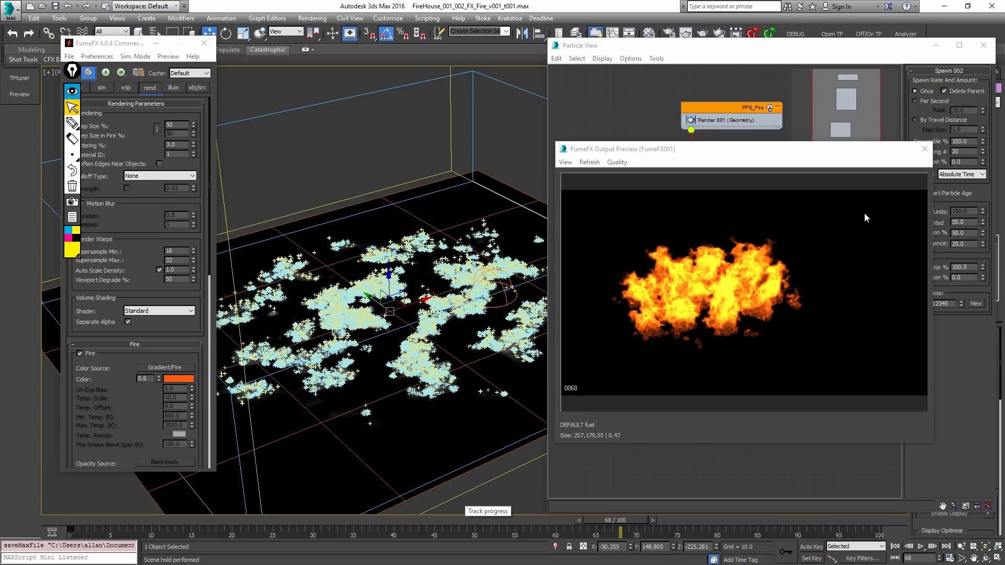
Step: Switch the FumeFX fire colour to key mode and open its Fire Gradient for editing
key("ctrl+r")
left_click_drag(446, 296, 416, 271)
right_click(416, 272)
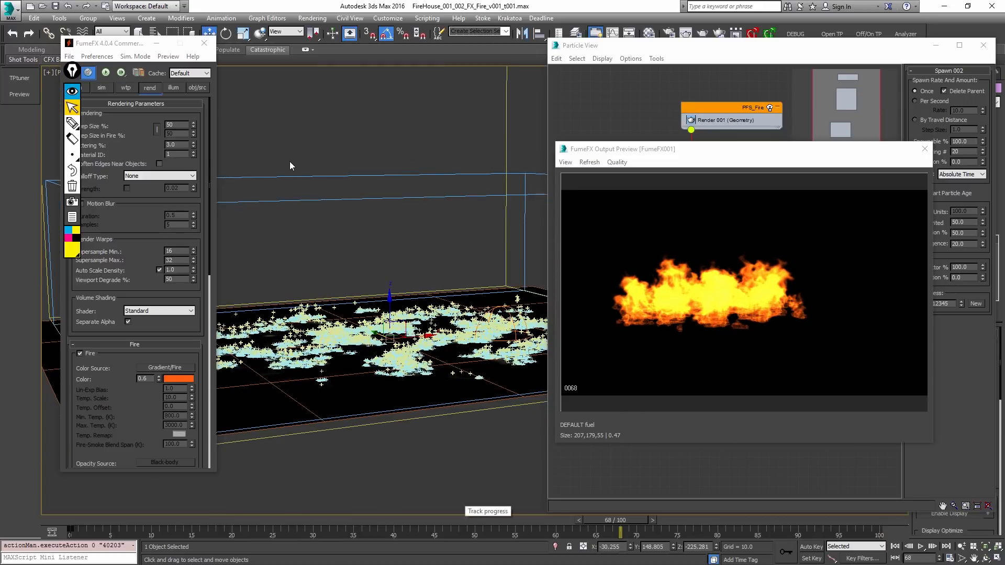
left_click_drag(131, 424, 187, 302)
left_click(74, 92)
left_click_drag(74, 72, 19, 68)
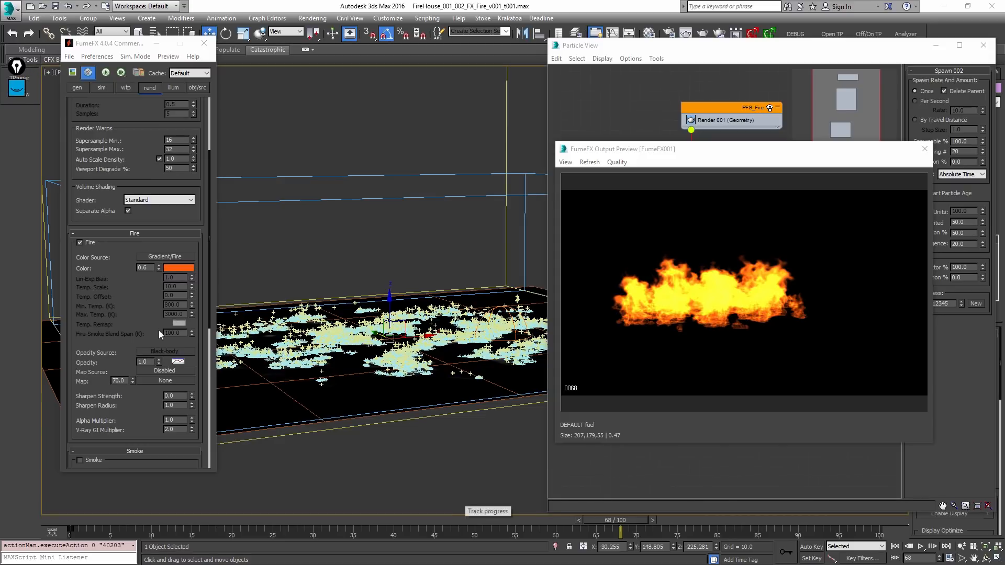
left_click(174, 267)
right_click(173, 267)
left_click(186, 273)
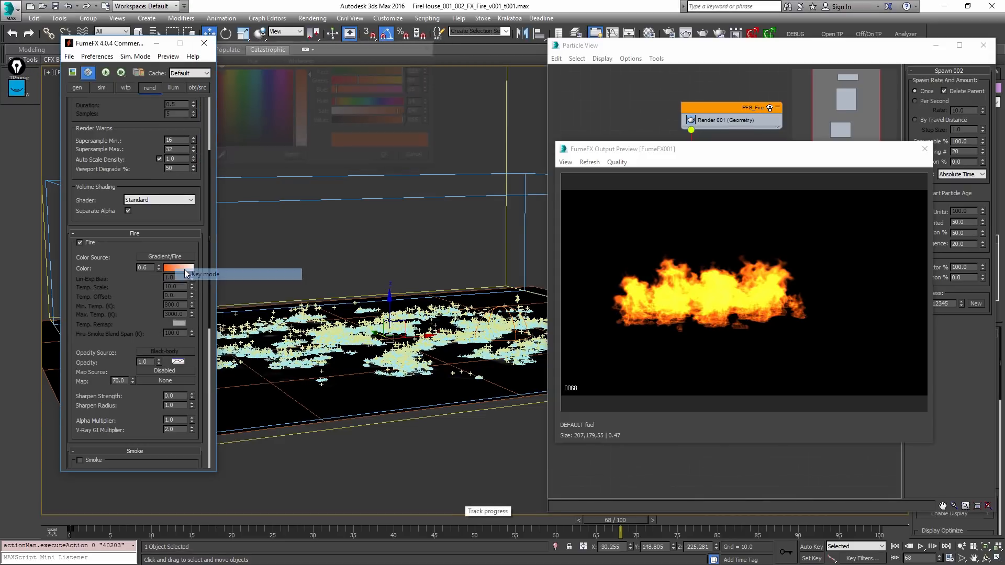
left_click(183, 268)
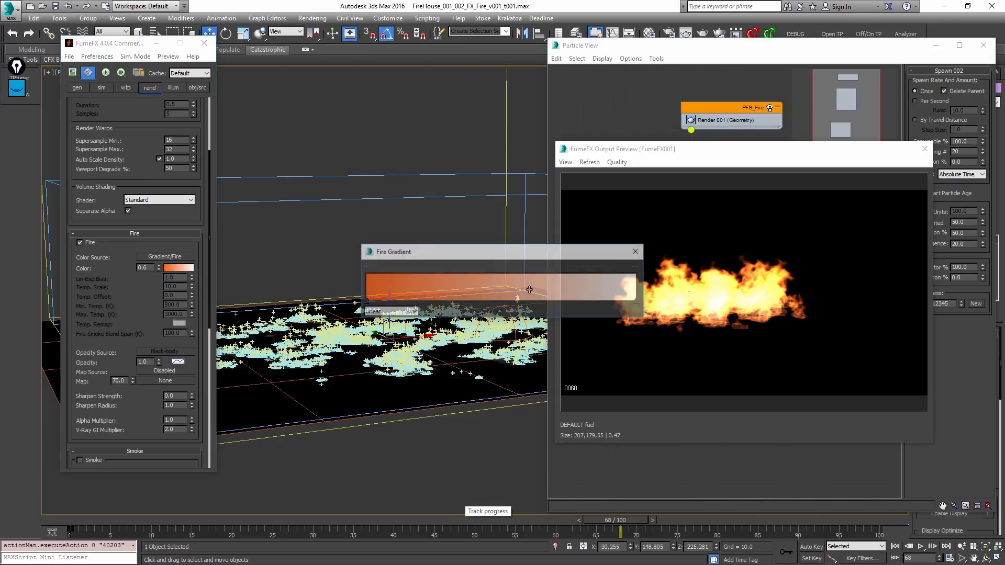
Step: Reset the fire gradient to plain white and set both its start and end keys to black
right_click(460, 284)
left_click(485, 291)
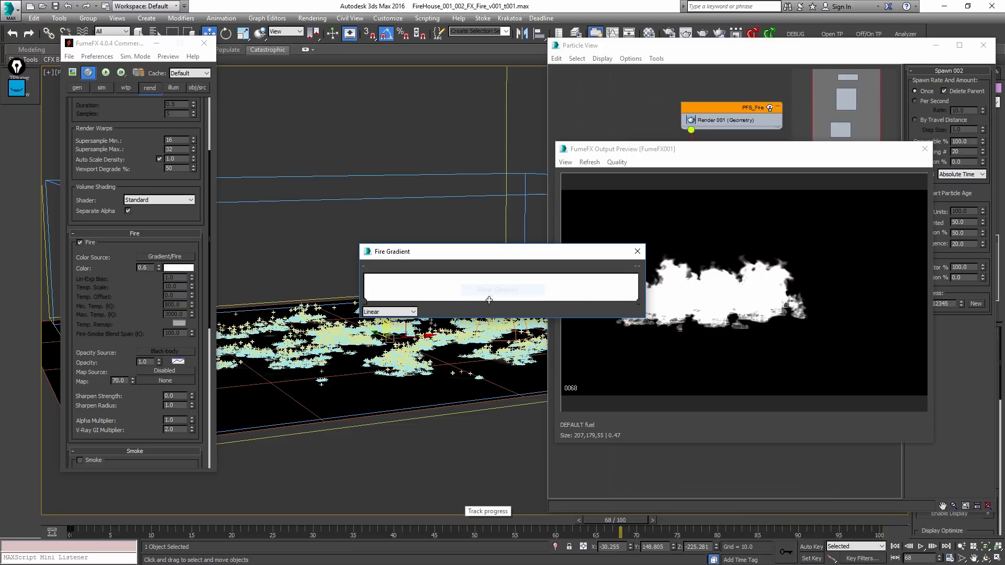
right_click(380, 292)
left_click(390, 255)
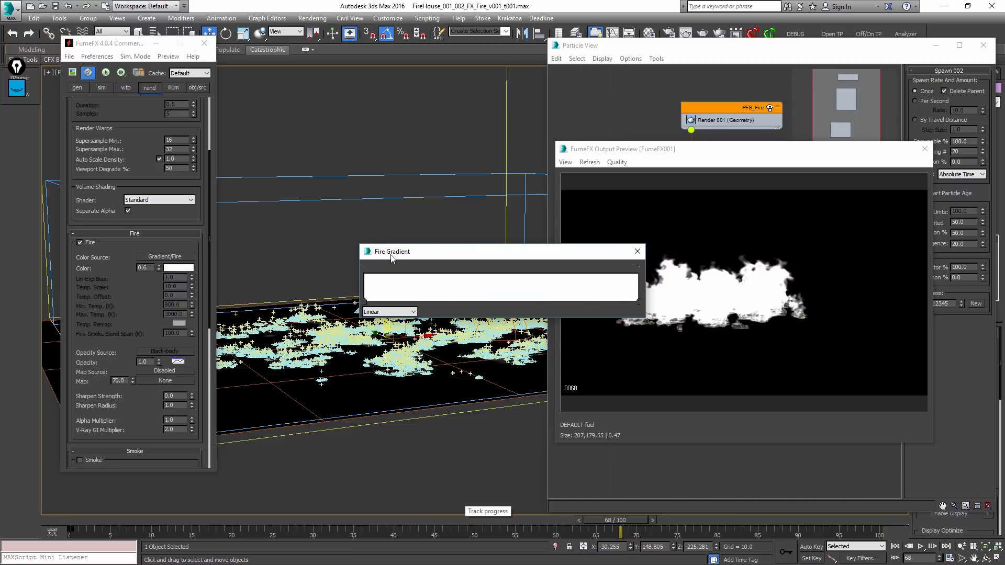
double_click(365, 302)
left_click_drag(352, 121, 330, 121)
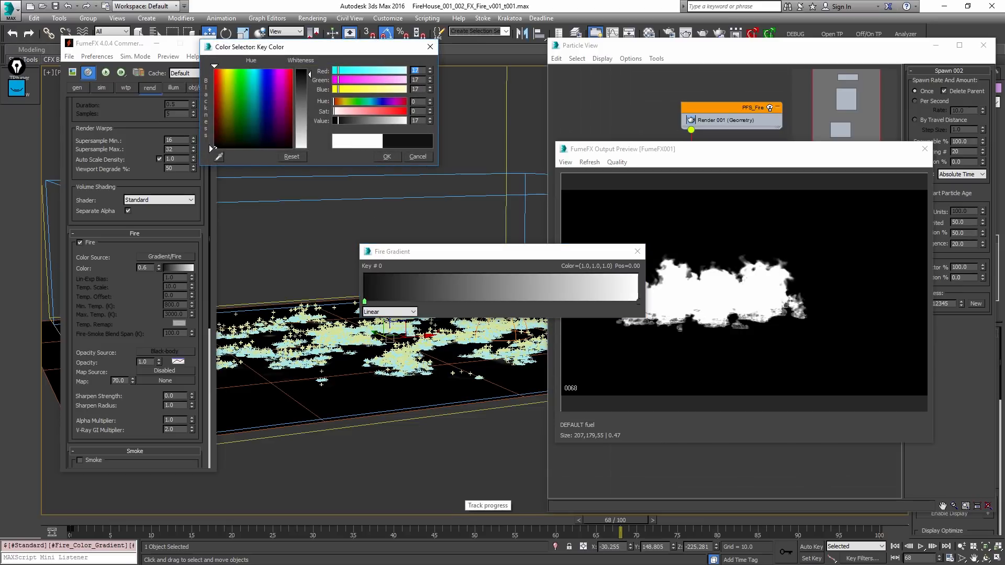
left_click(638, 302)
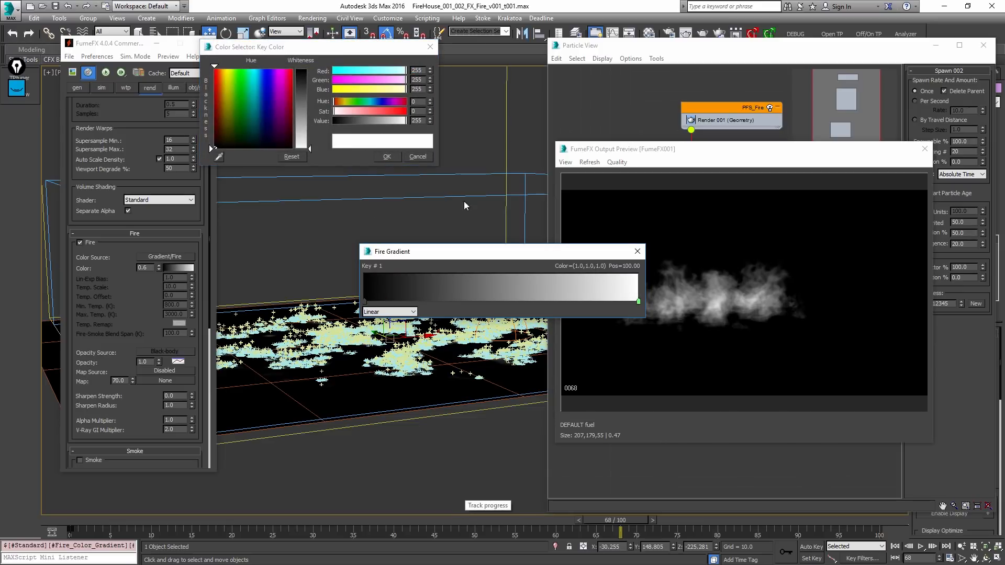
left_click(305, 75)
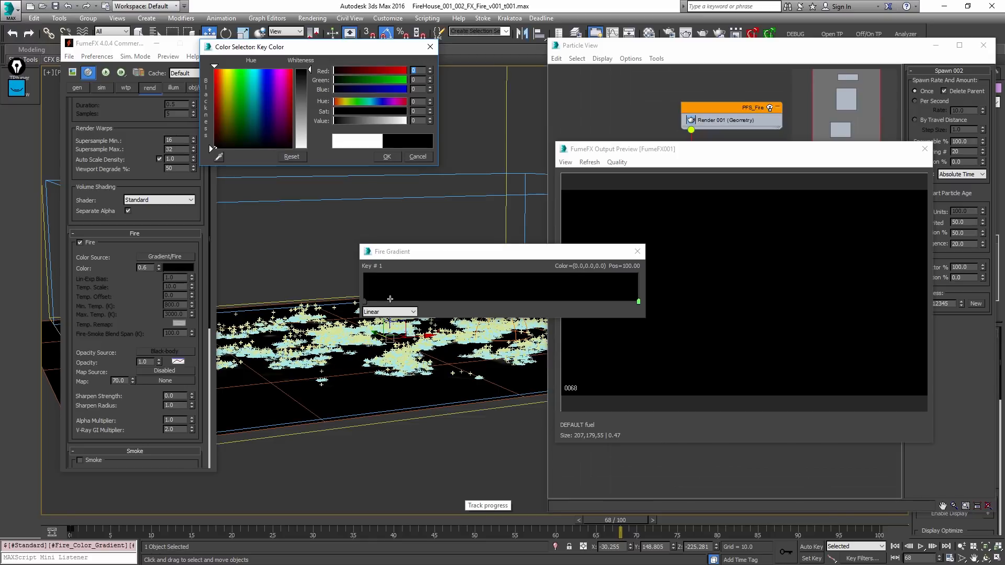
Step: Add a black key at position 18.86 in the fire gradient, and enlarge the gradient window for finer editing
left_click(416, 299)
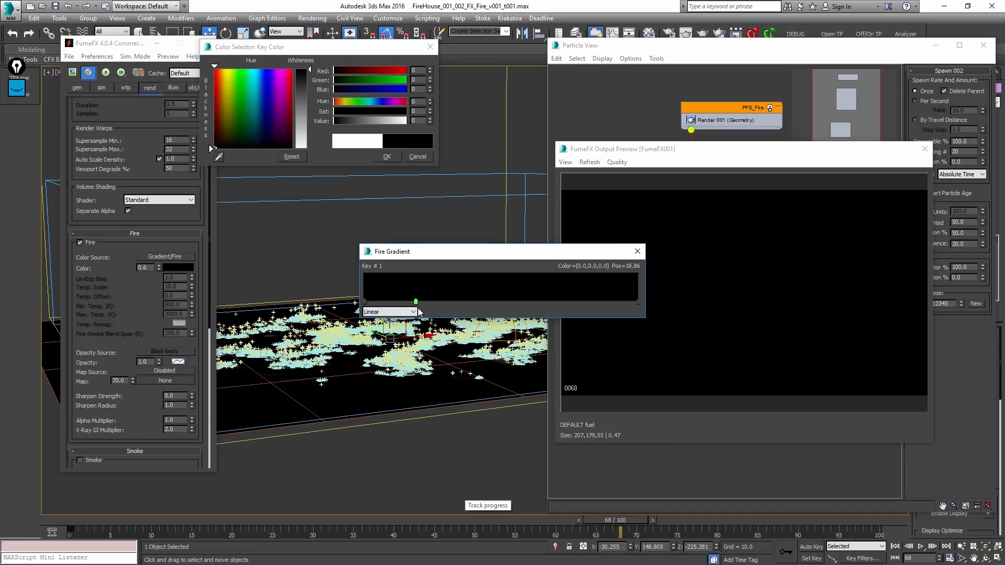
left_click_drag(358, 289, 1, 289)
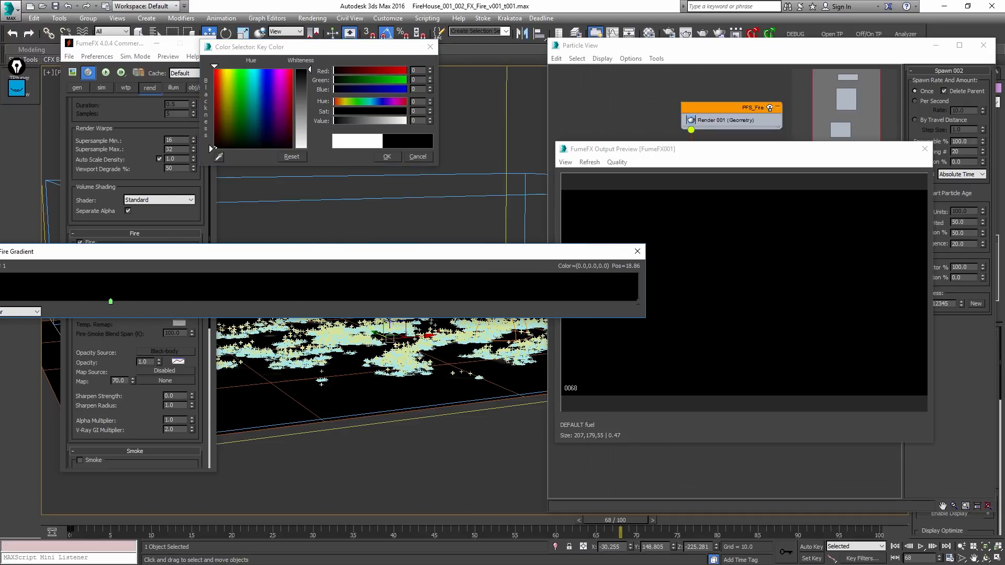
left_click_drag(92, 251, 336, 135)
left_click_drag(888, 203, 1002, 335)
left_click_drag(512, 145, 611, 184)
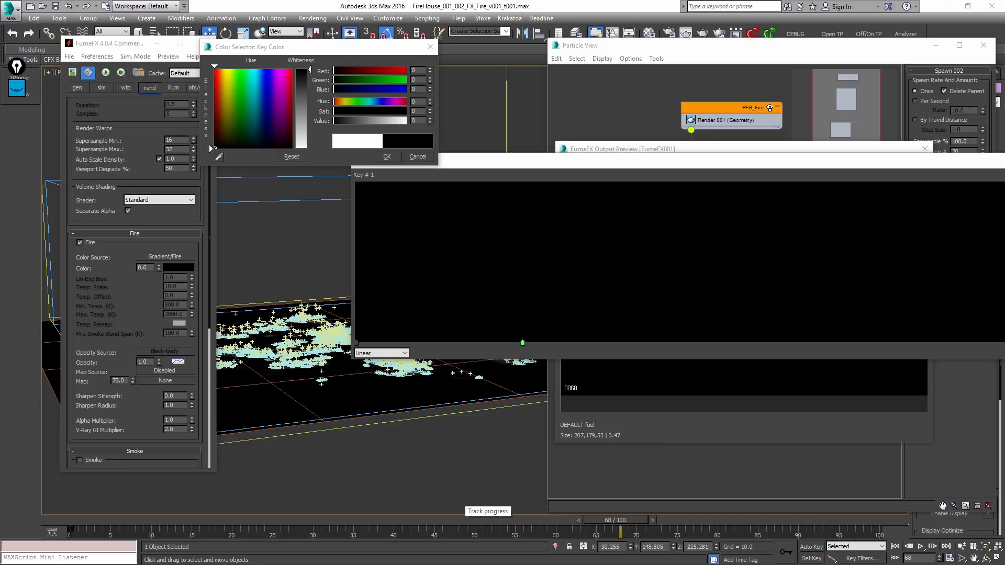
left_click_drag(628, 160, 584, 171)
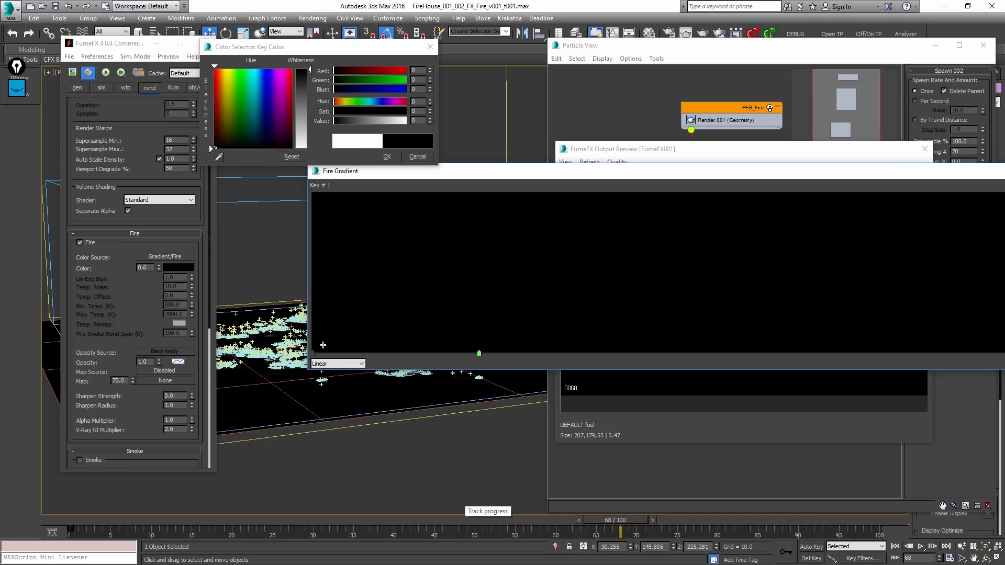
left_click_drag(530, 180, 286, 273)
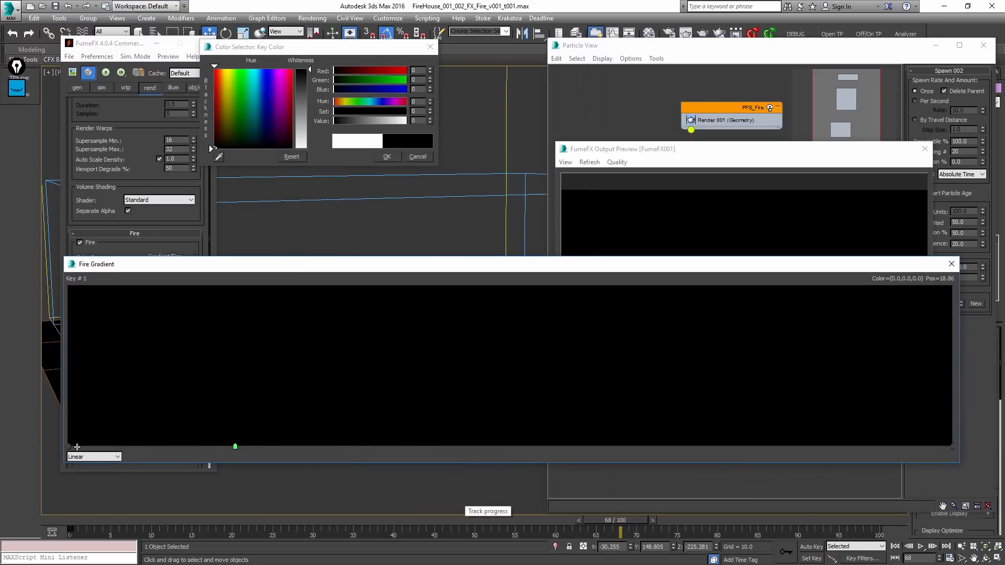
Step: Colour the gradient's first key dark orange (RGB 132, 51, 0) and move the second key to position 26.25
left_click(68, 447)
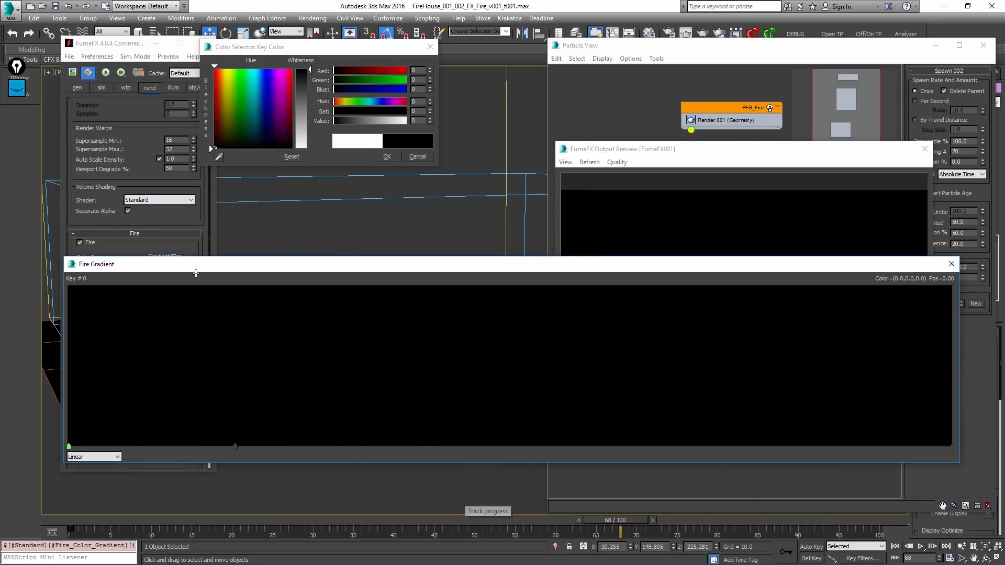
left_click_drag(293, 49, 439, 135)
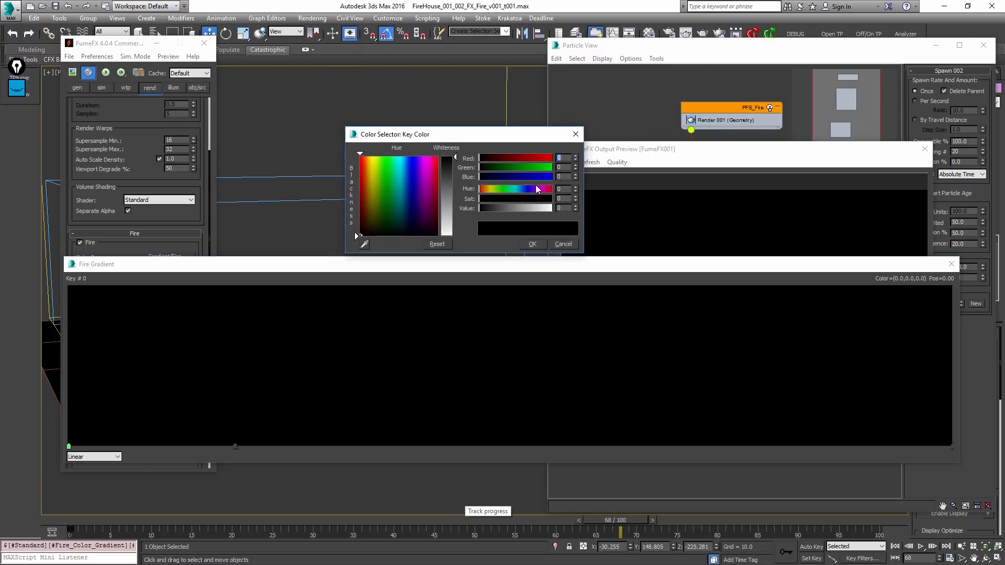
left_click_drag(398, 205, 363, 155)
left_click_drag(485, 168, 506, 167)
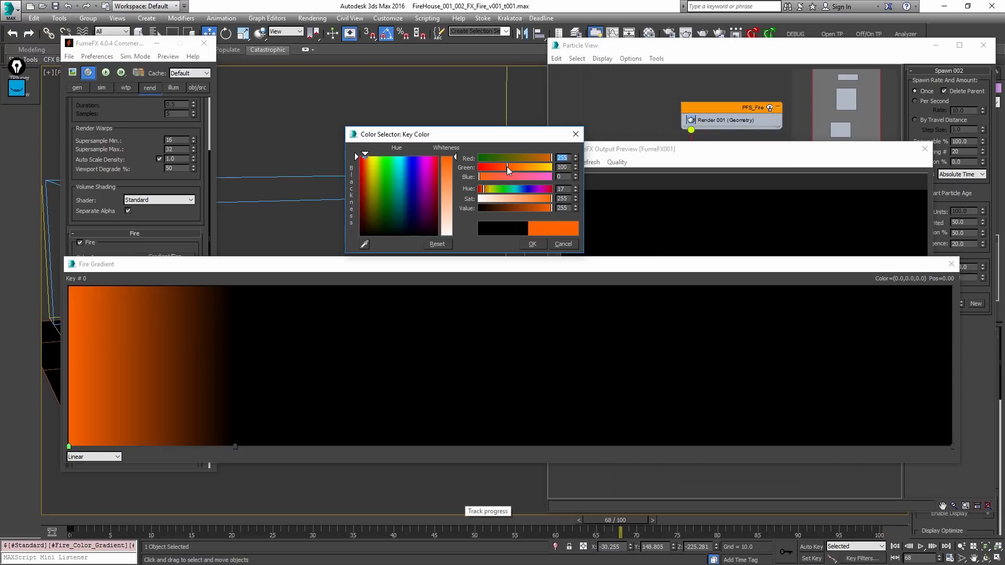
left_click_drag(503, 171, 498, 166)
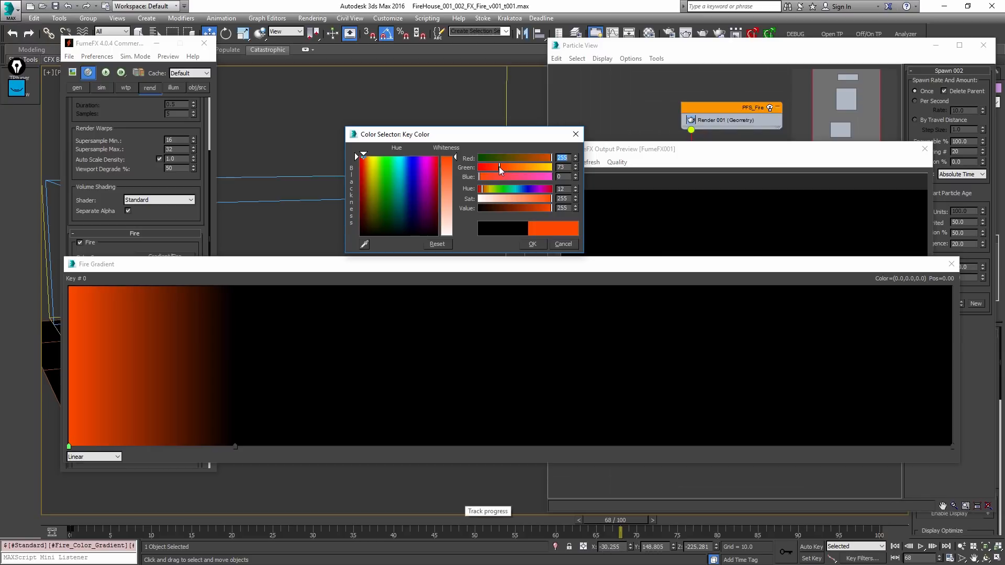
left_click_drag(499, 165, 503, 166)
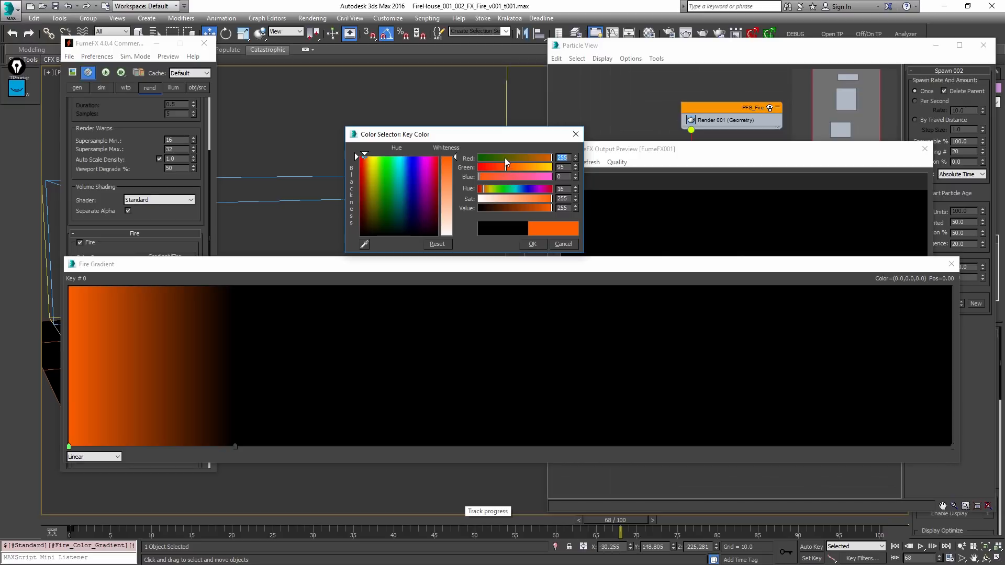
left_click_drag(541, 158, 492, 170)
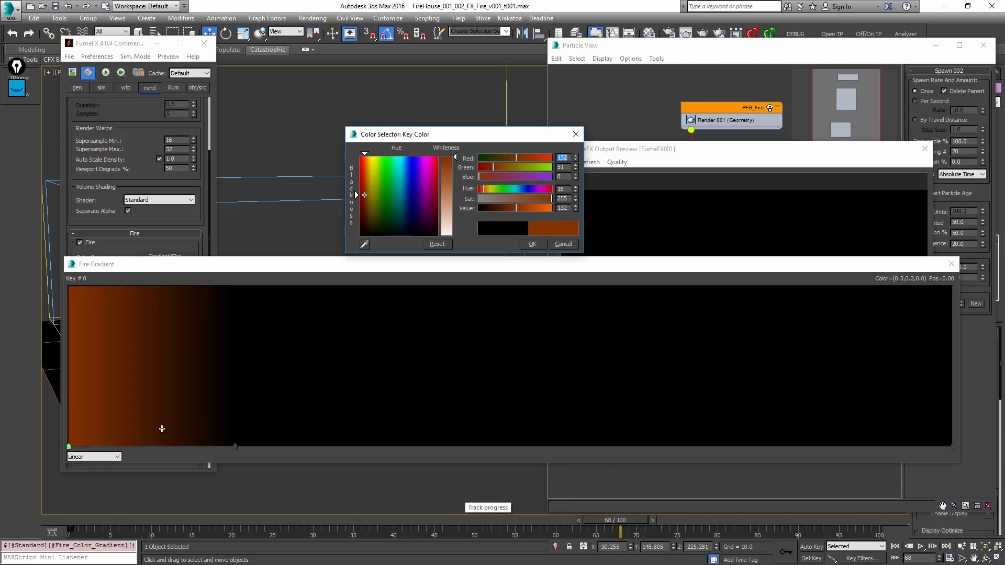
mouse_move(235, 447)
left_mouse_down()
mouse_move(248, 446)
mouse_move(207, 445)
mouse_move(300, 444)
left_mouse_up()
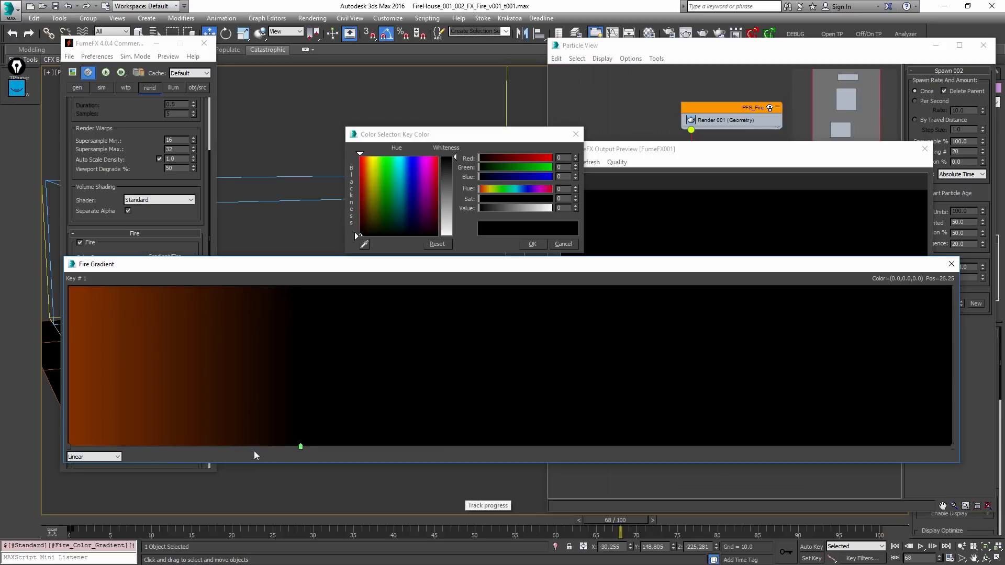
Step: Add a black key at position 13.02 in the fire gradient
left_click(193, 446)
left_click_drag(193, 446, 183, 445)
left_click_drag(514, 208, 441, 209)
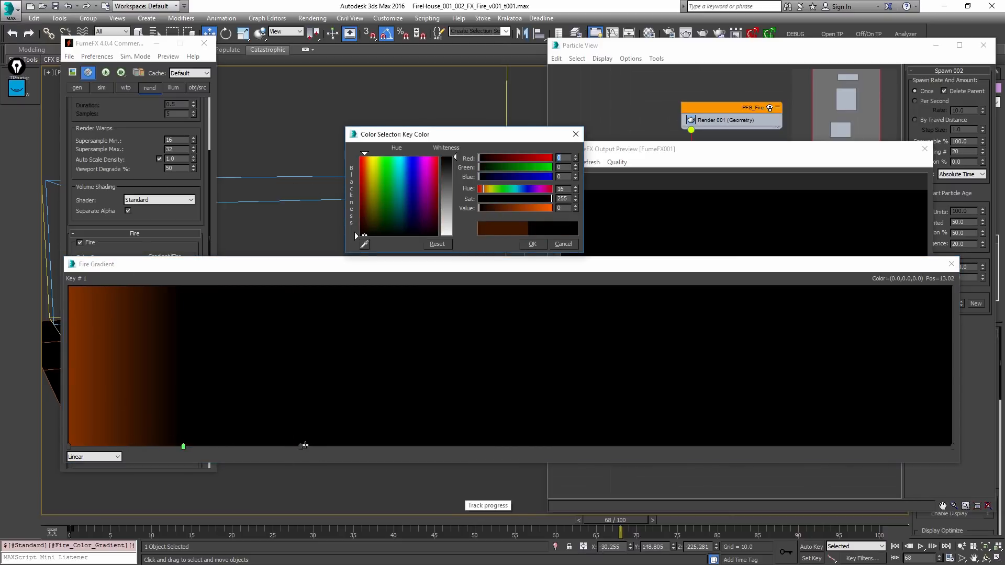
Step: Colour the gradient key at position 26.25 light orange (0.8, 0.5, 0.3)
left_click(300, 446)
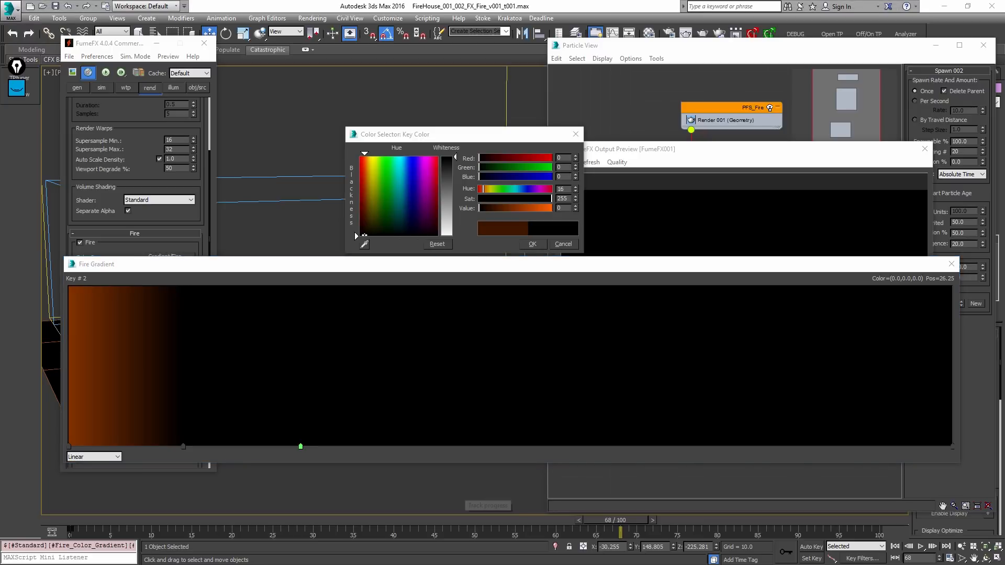
left_click(299, 446)
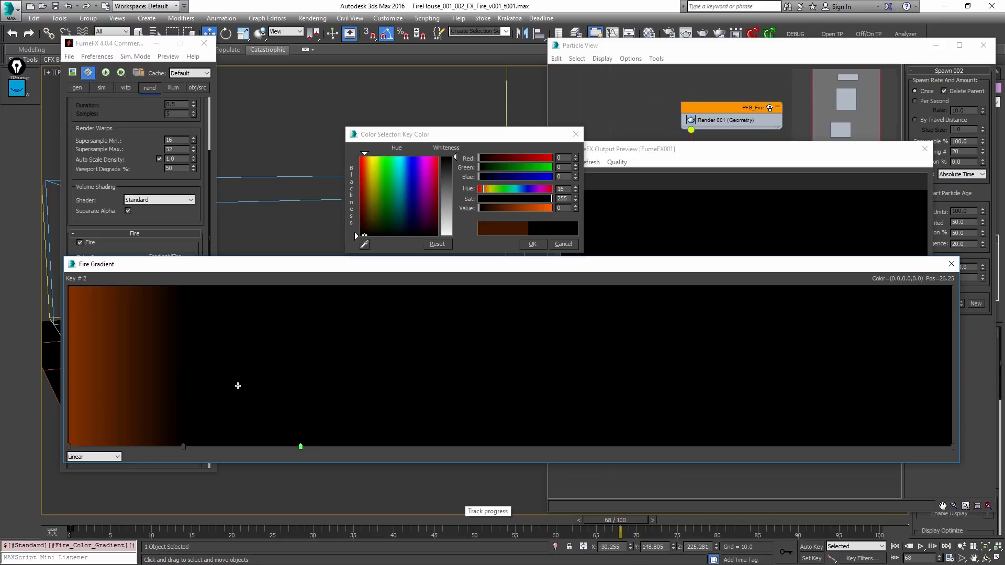
left_click(520, 157)
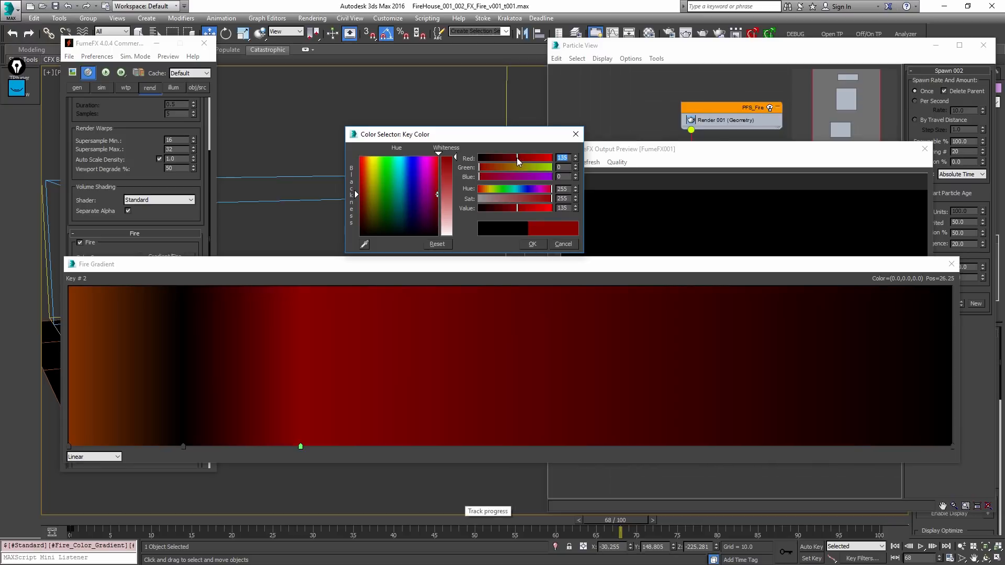
left_click(525, 158)
left_click(515, 166)
mouse_move(514, 166)
left_mouse_down()
mouse_move(493, 175)
mouse_move(538, 158)
mouse_move(502, 177)
left_mouse_up()
left_click(500, 177)
left_click(531, 243)
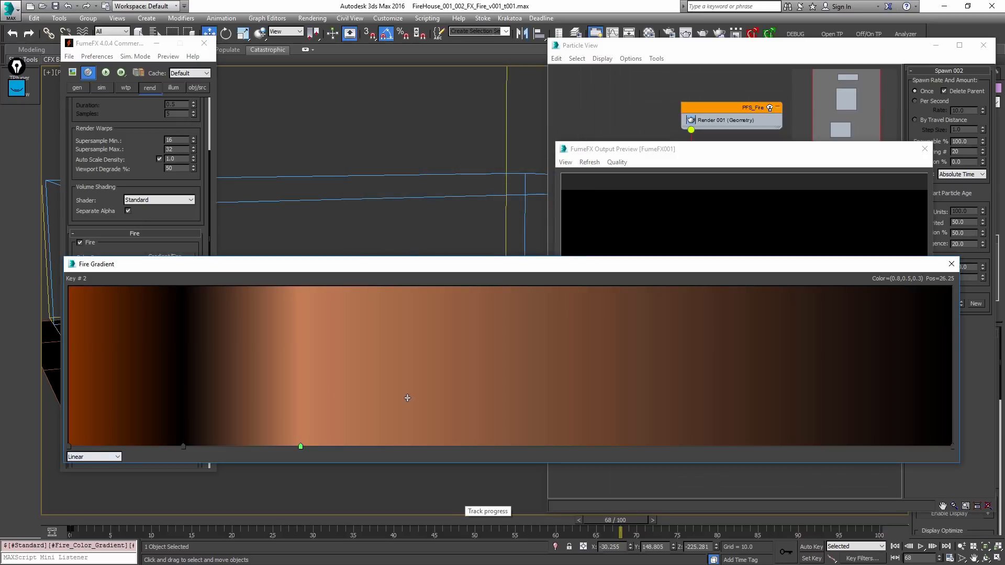
Step: Add a gradient key at position 35.92 and colour it orange-brown (RGB 117, 62, 5)
double_click(385, 446)
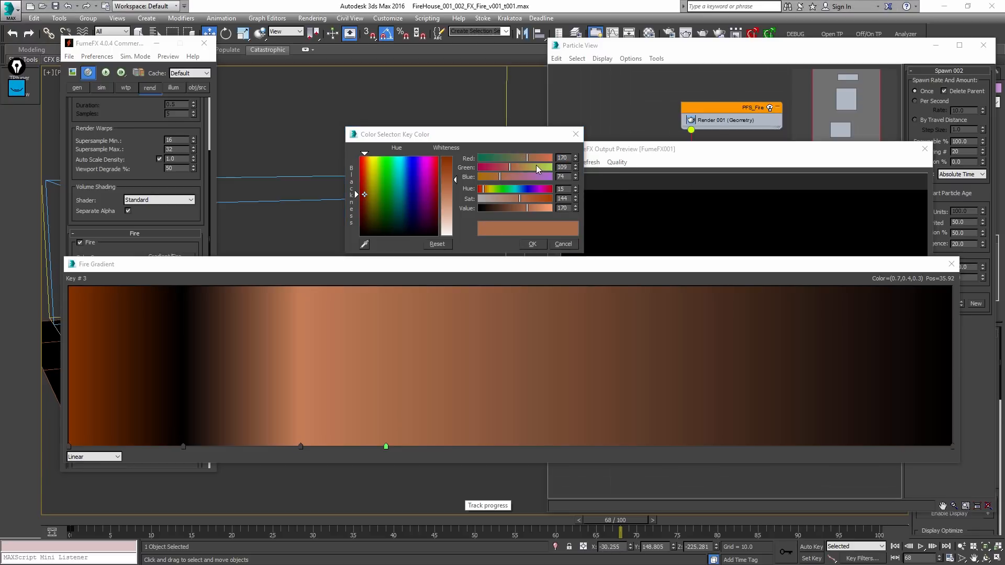
mouse_move(518, 159)
left_mouse_down()
mouse_move(480, 177)
mouse_move(508, 167)
mouse_move(494, 171)
left_mouse_up()
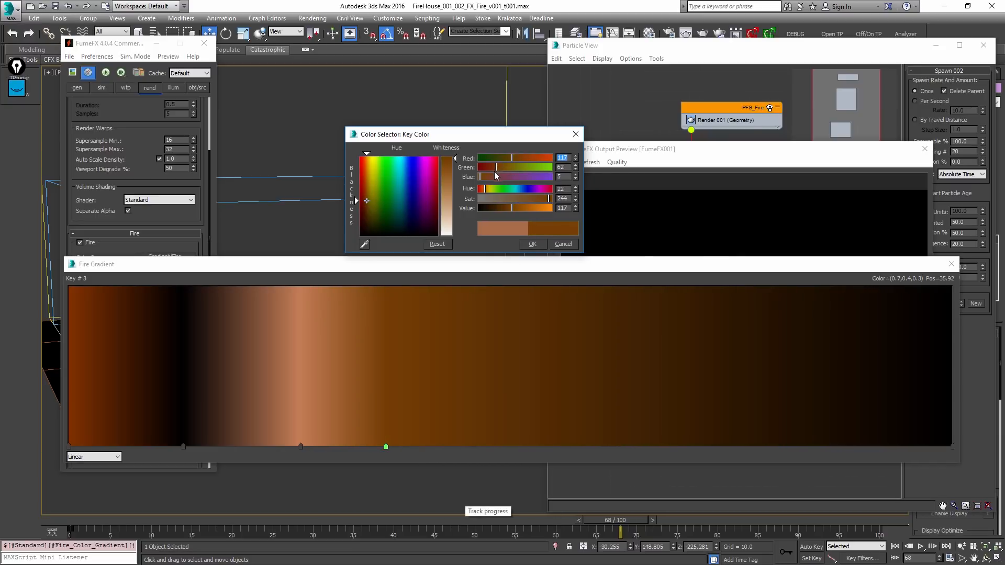
left_click(539, 244)
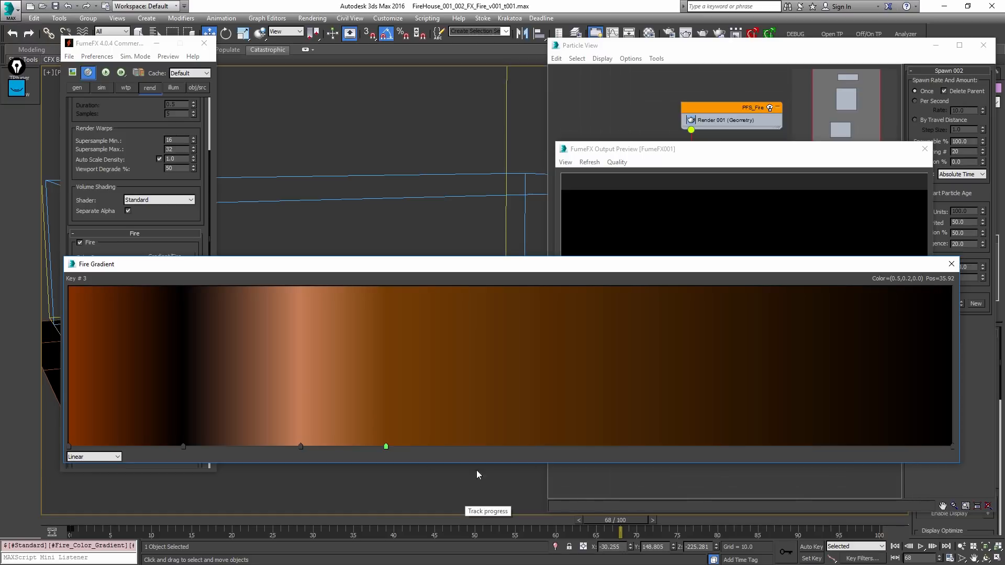
Step: Rearrange the Fire Gradient and FumeFX Output Preview windows to inspect the fire and bring the gradient keys back within reach
left_click_drag(603, 267, 802, 333)
left_click_drag(946, 382, 1003, 418)
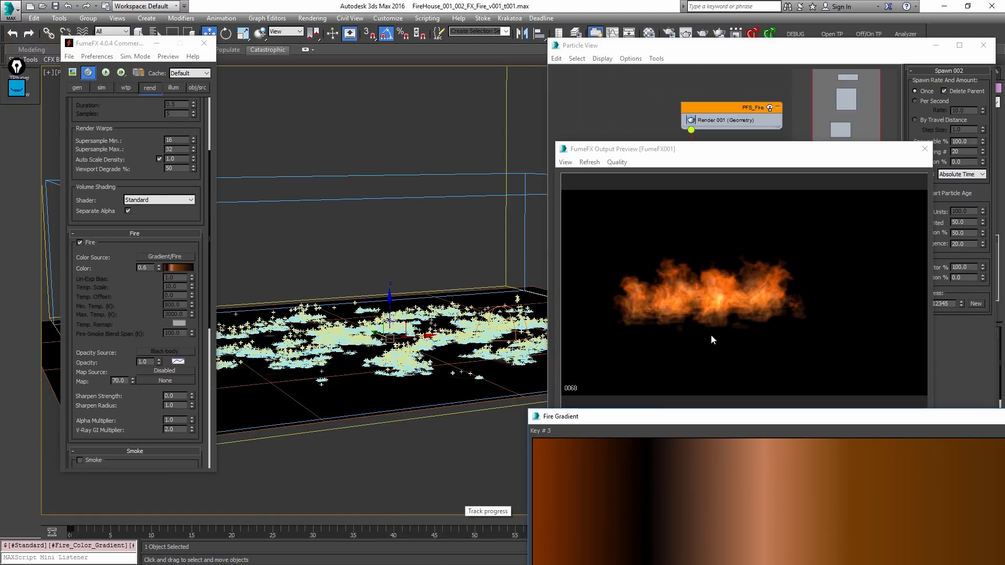
left_click_drag(668, 416, 703, 404)
left_click(603, 150)
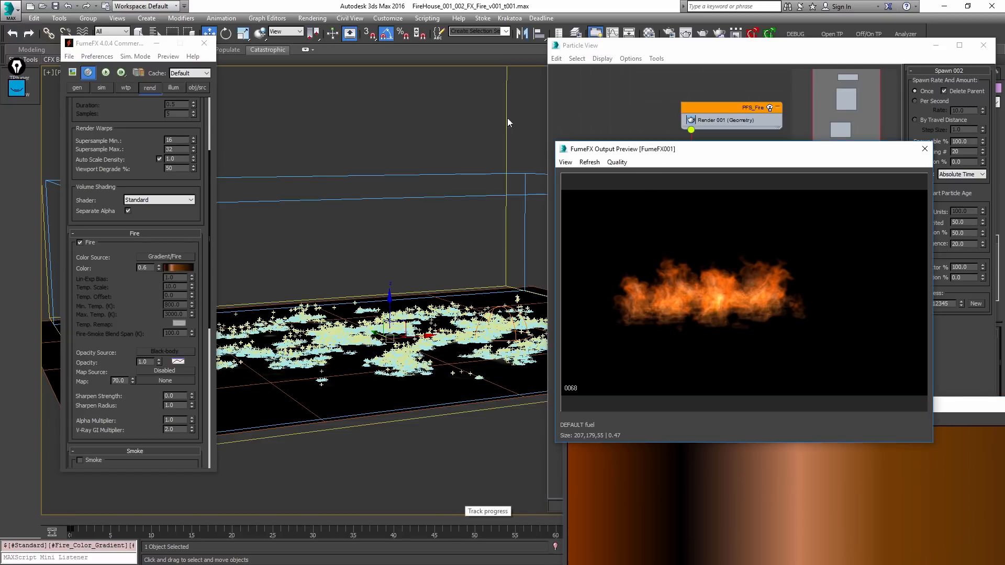
left_click_drag(586, 149, 164, 66)
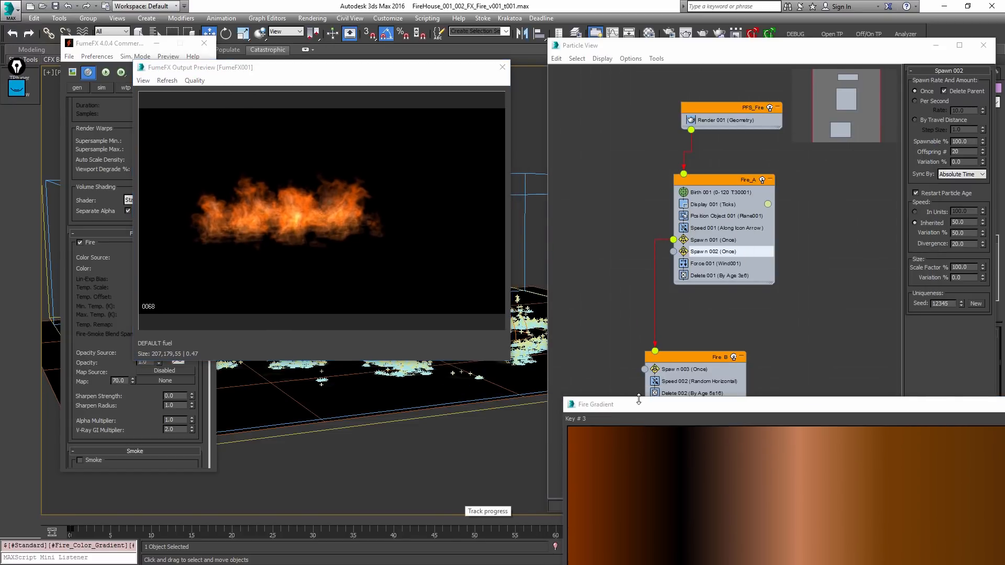
left_click_drag(638, 404, 538, 69)
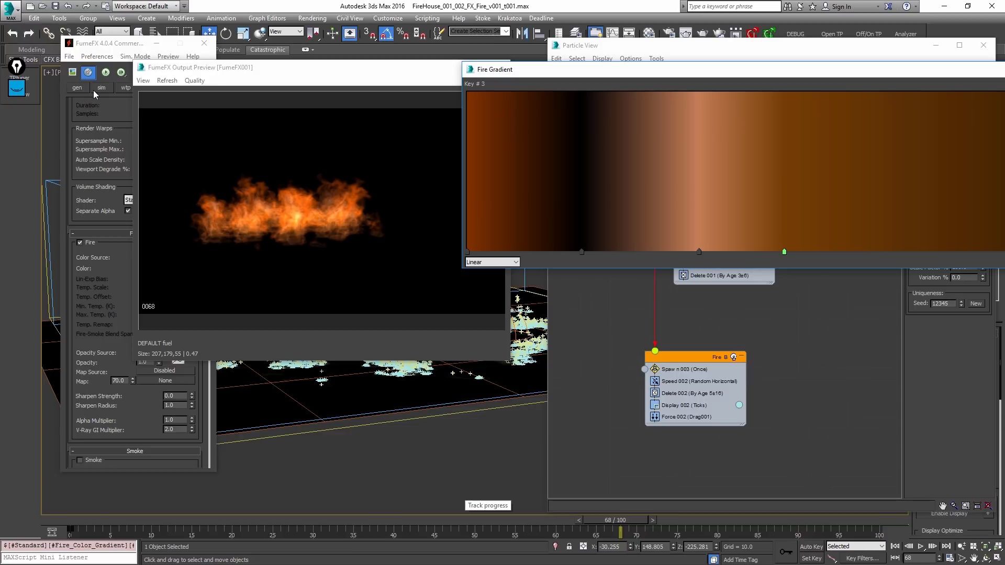
left_click_drag(887, 74, 688, 181)
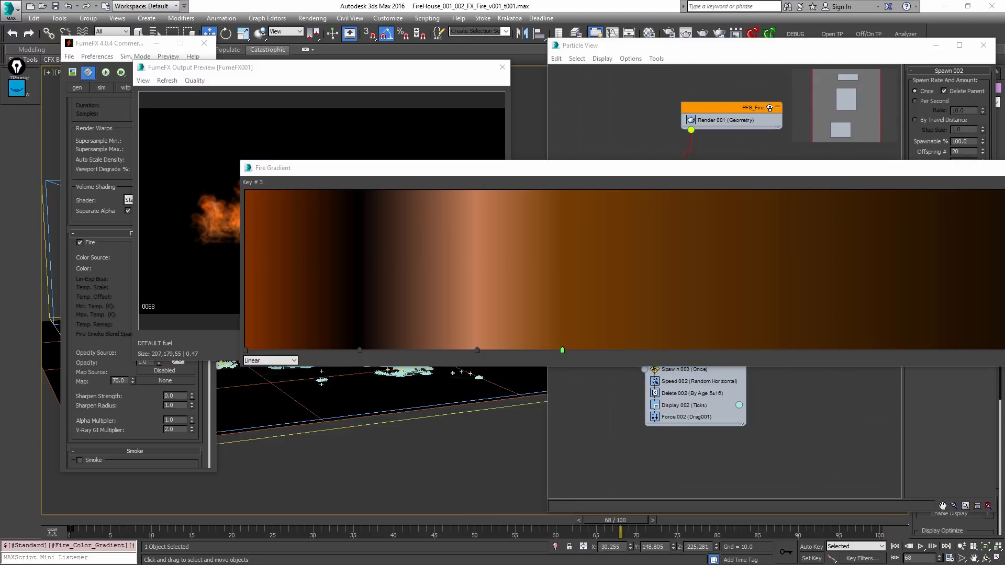
Step: Add a gradient key at position 49.17 and colour it very dark brown (RGB 34, 11, 1)
left_click(679, 351)
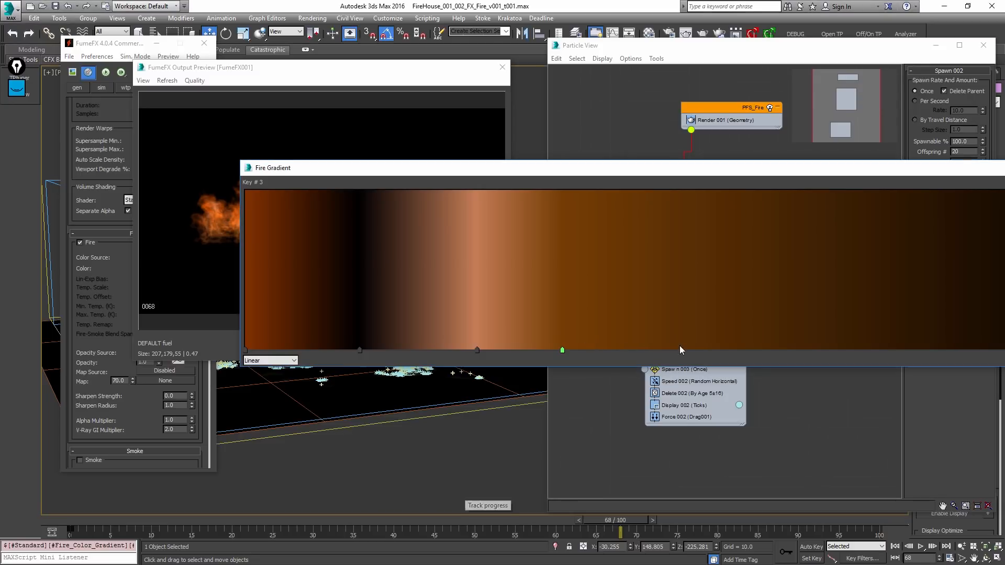
double_click(680, 351)
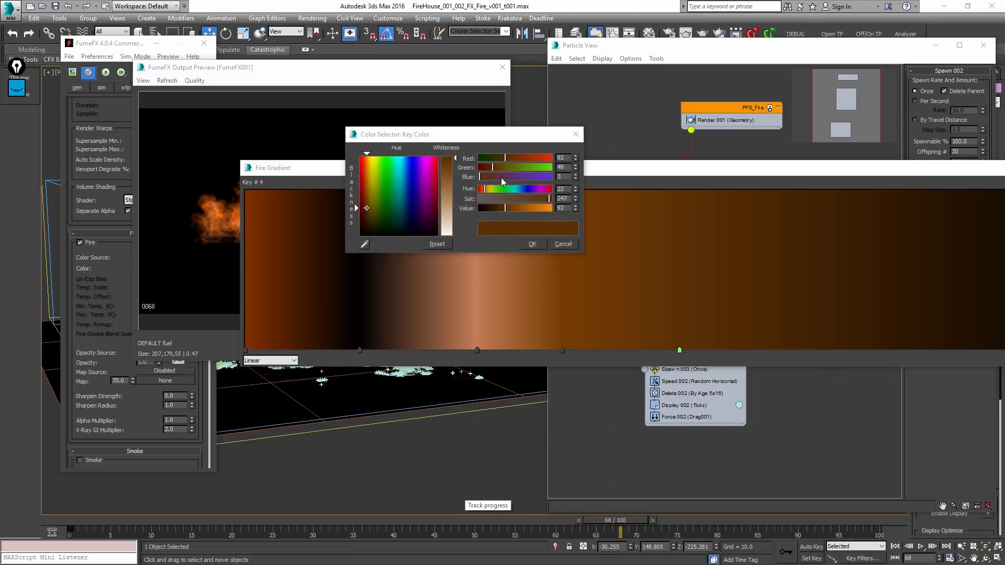
left_click_drag(500, 209, 493, 209)
left_click_drag(492, 209, 488, 208)
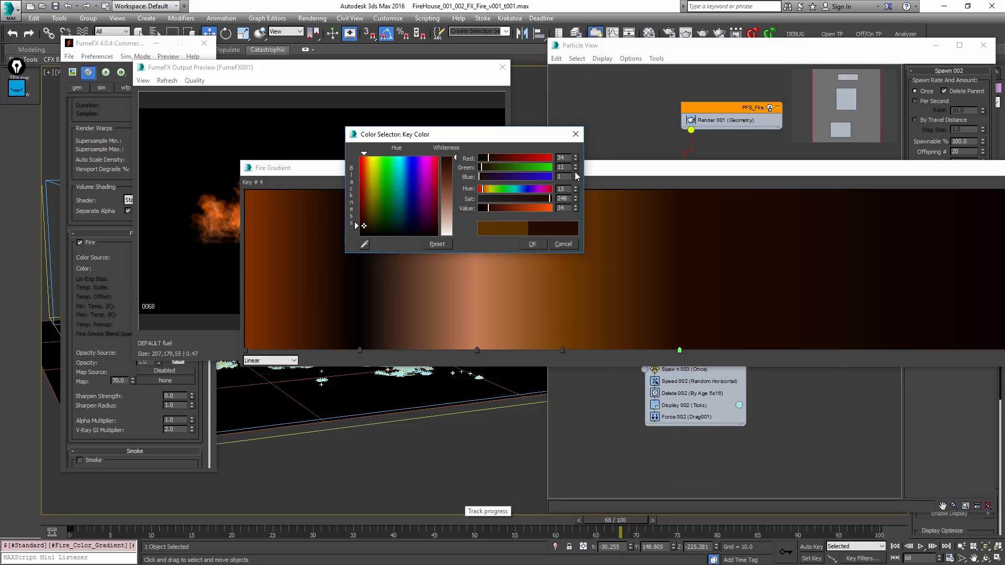
left_click(532, 244)
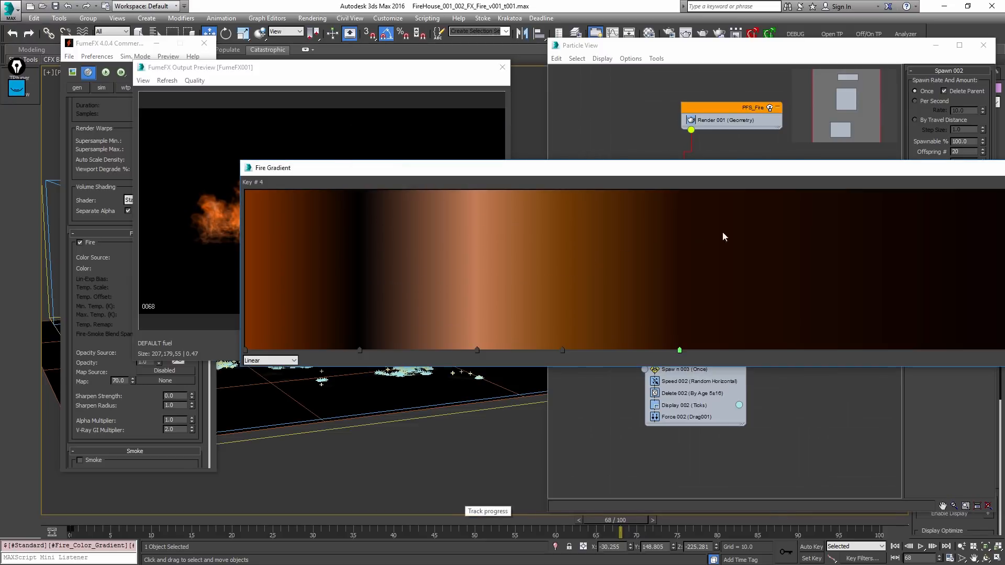
Step: Check the fire preview at frame 46 and bring the whole Fire Gradient window into view
left_click_drag(448, 169, 665, 172)
left_click_drag(617, 520, 484, 519)
left_click_drag(523, 171, 117, 94)
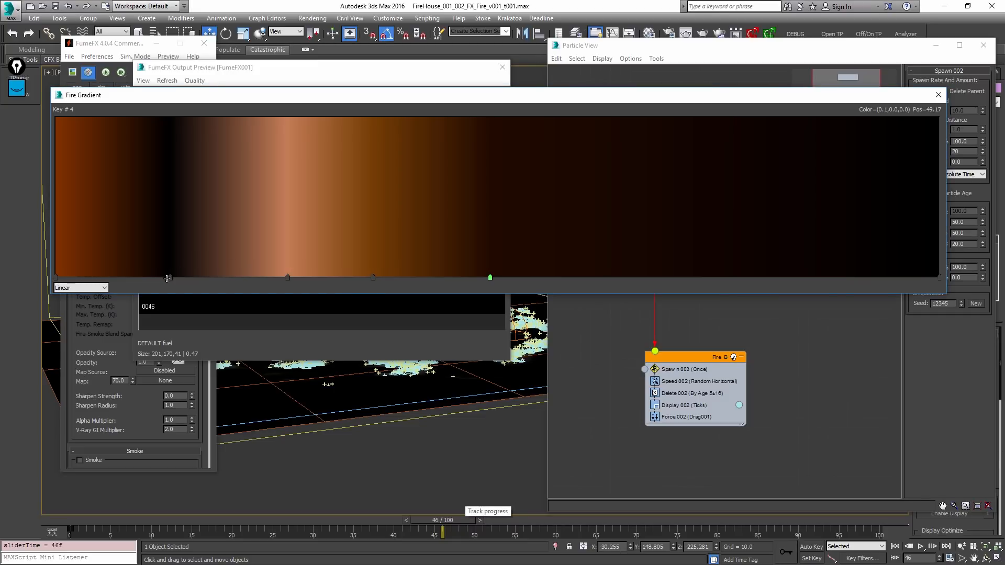
Step: Try moving the black key to position 10.12 and the light orange key to 30.63 in a smaller gradient window
left_click_drag(169, 279, 145, 278)
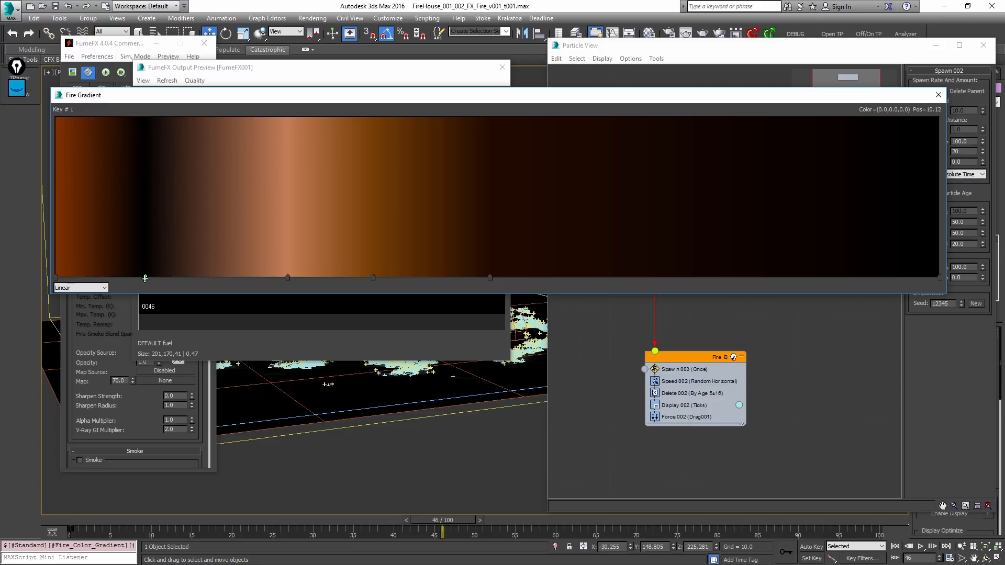
left_click_drag(288, 278, 326, 278)
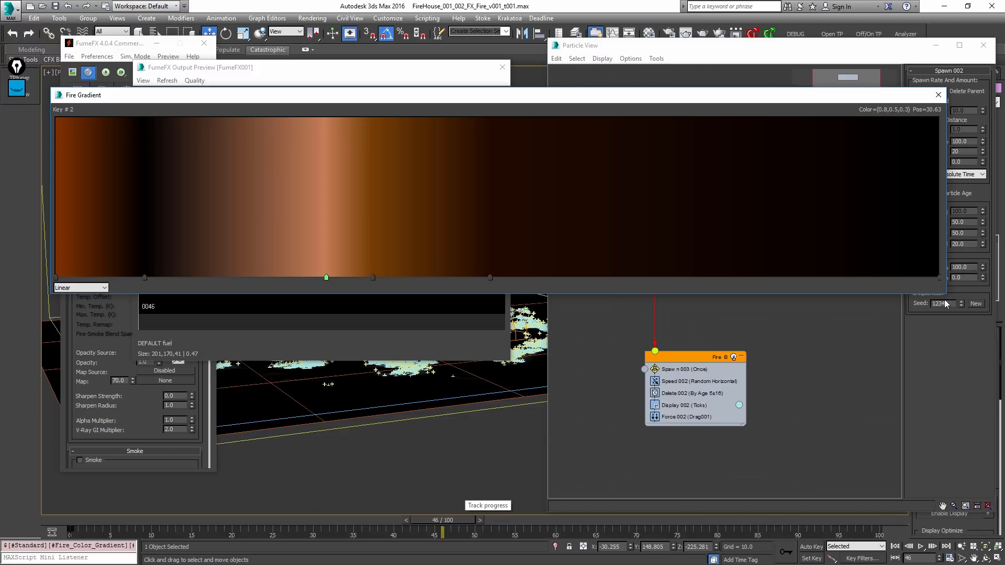
left_click_drag(946, 296, 893, 245)
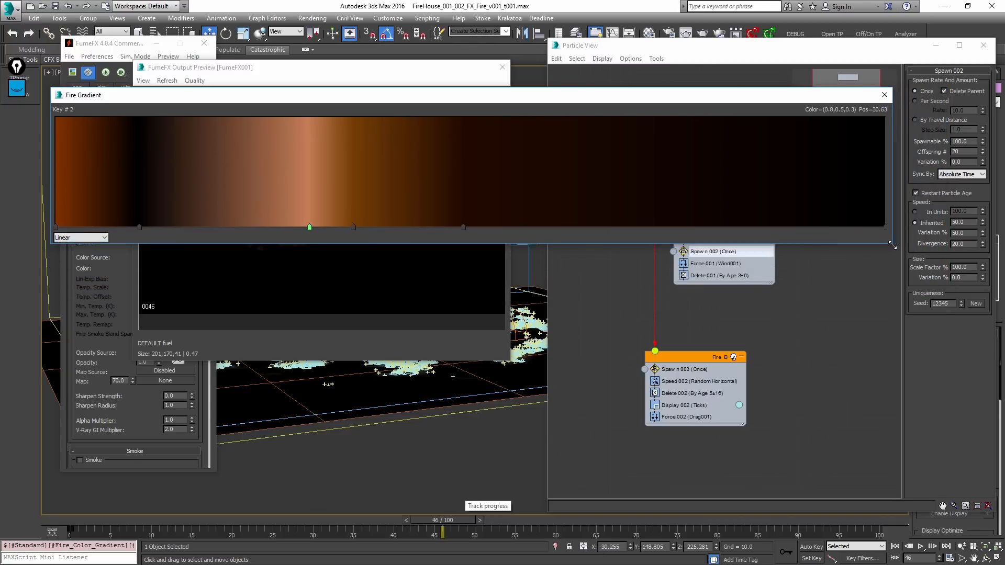
Step: Compress the gradient's black, light orange, orange-brown and dark brown keys to positions 1.99, 4.36, 8.25 and 15.78
left_click_drag(139, 230, 80, 229)
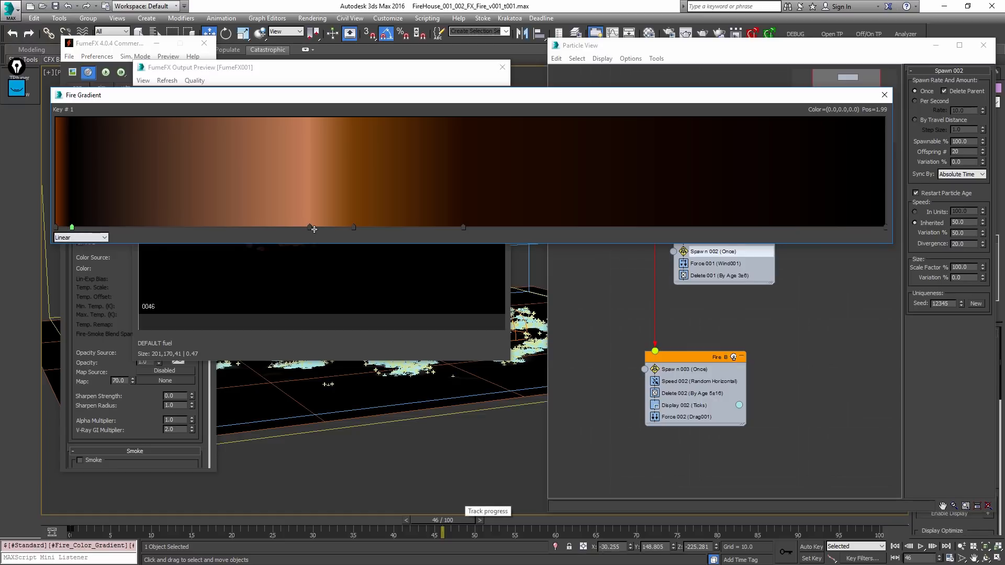
left_click_drag(311, 229, 93, 223)
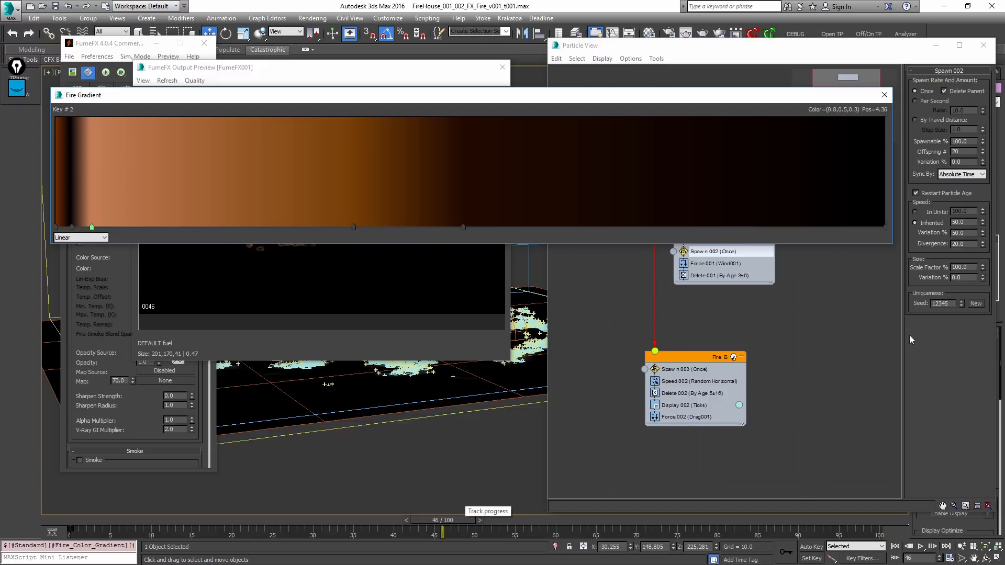
left_click_drag(354, 227, 131, 226)
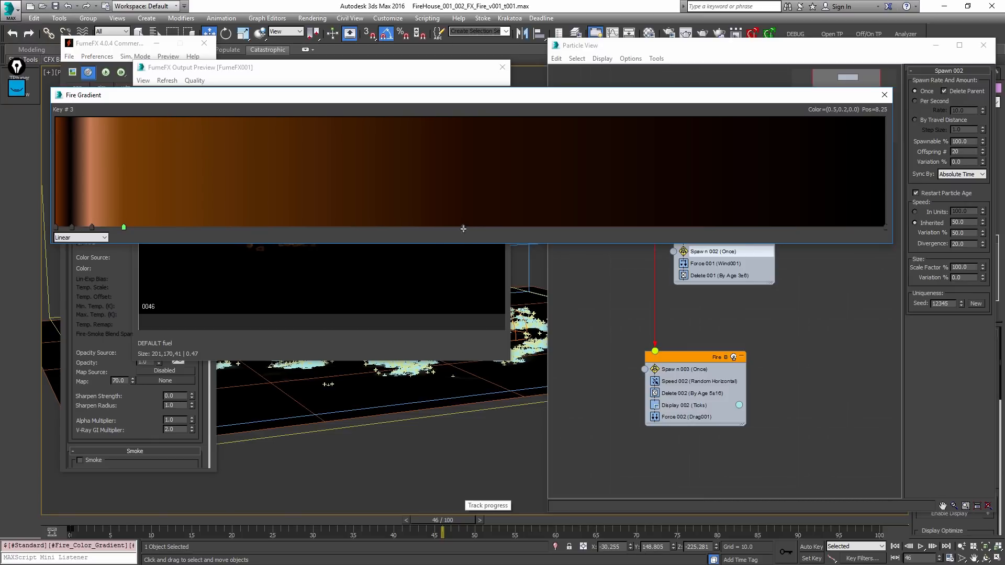
left_click(271, 226)
left_click_drag(272, 226, 204, 220)
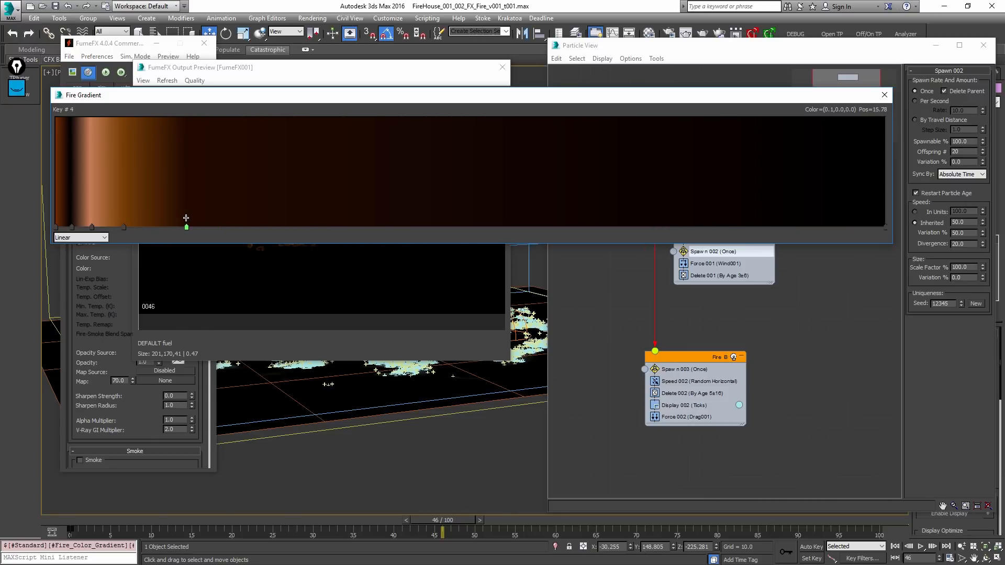
Step: Add a black key at position 59.80 and move the orange-brown key to position 7.62
double_click(553, 231)
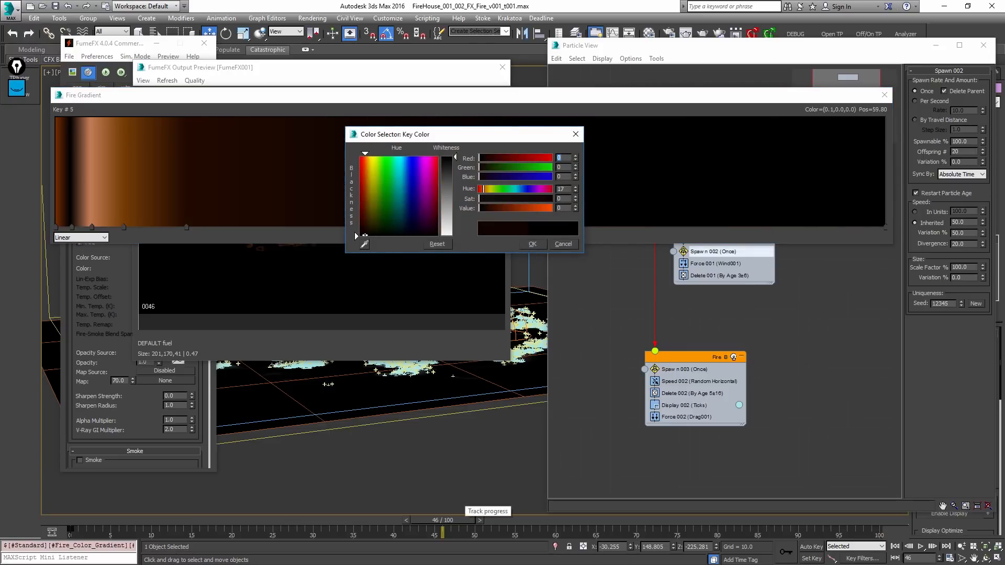
left_click(534, 244)
left_click_drag(122, 227, 110, 227)
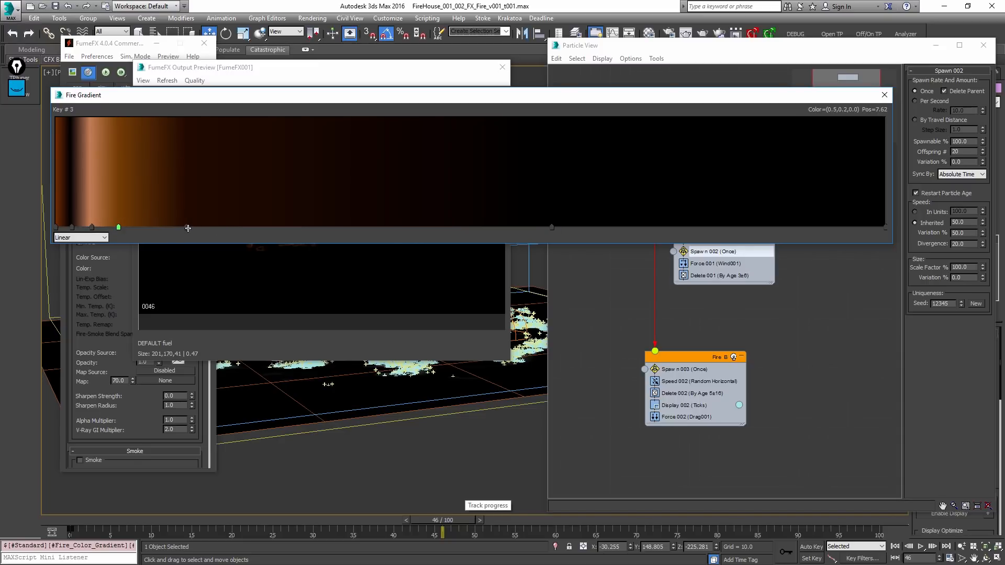
Step: Close the Fire Gradient and check the recoloured fire in the output preview at frame 40
left_click(882, 97)
left_click_drag(97, 517, 249, 519)
middle_click_drag(404, 423, 401, 417)
left_click_drag(335, 523, 401, 525)
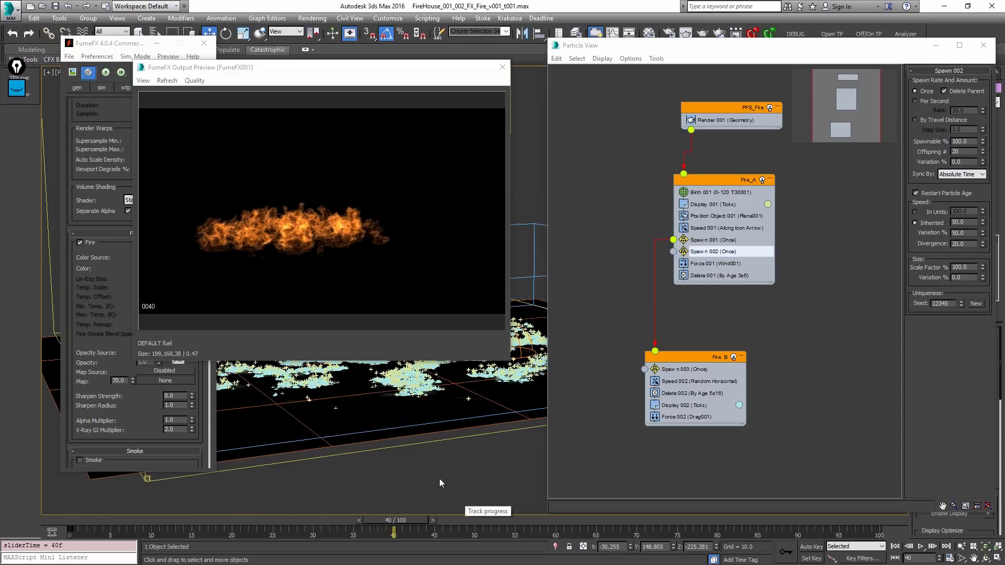
Step: Orbit the viewport to a lower side angle and check the fire preview at frames 47 and 54
key("ctrl+r")
left_click_drag(416, 393, 455, 400)
right_click(454, 400)
left_click_drag(399, 520, 438, 496)
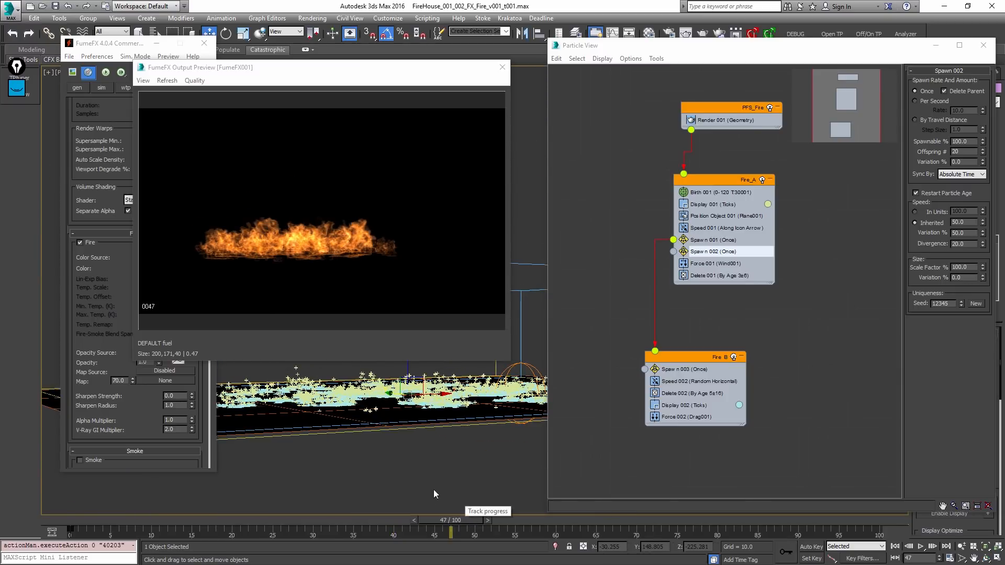
left_click(509, 517)
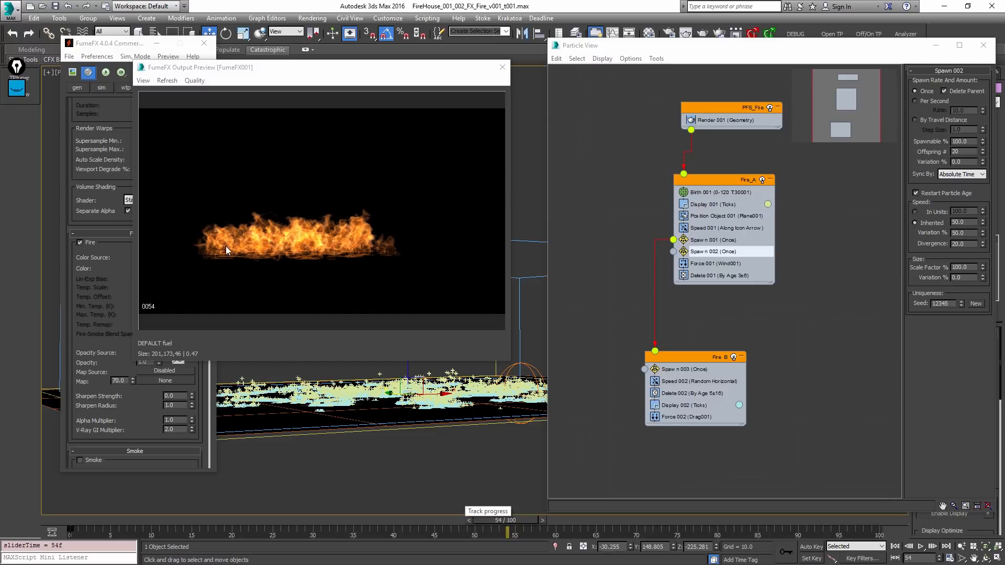
Step: Set the FumeFX simulation grid spacing to 0.3 in the General Parameters
left_click(77, 87)
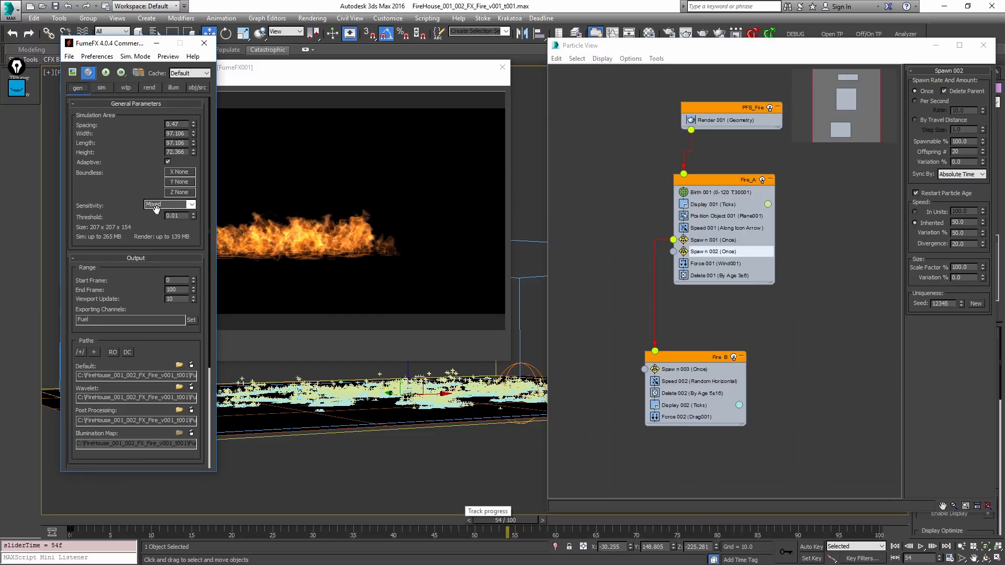
double_click(183, 124)
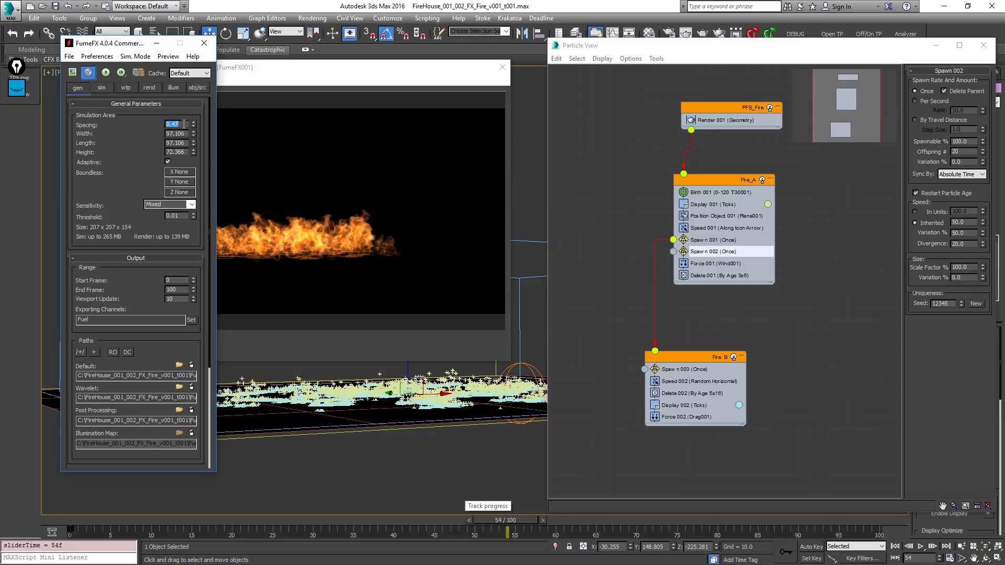
key("Return")
Step: Enable the screen annotation pen and write 200 and 2000 over the fire preview in yellow, with a short dash for each
left_click(18, 90)
left_click(17, 119)
mouse_move(304, 132)
left_mouse_down()
mouse_move(306, 147)
mouse_move(318, 146)
left_mouse_up()
left_click_drag(325, 128, 342, 125)
mouse_move(381, 202)
left_mouse_down()
mouse_move(398, 215)
mouse_move(406, 192)
left_mouse_up()
left_click_drag(420, 183, 430, 176)
left_click_drag(261, 148, 285, 138)
left_click_drag(328, 249, 354, 234)
Step: Sketch a coarse grid and a denser grid beside it below the fire preview to illustrate voxel spacing
mouse_move(385, 288)
left_mouse_down()
mouse_move(383, 327)
mouse_move(439, 278)
left_mouse_up()
left_click_drag(381, 328, 435, 324)
left_click_drag(429, 288, 428, 328)
left_click_drag(393, 287, 395, 326)
left_click_drag(403, 289, 405, 325)
mouse_move(414, 291)
left_mouse_down()
mouse_move(417, 327)
mouse_move(410, 318)
left_mouse_up()
left_click_drag(377, 301, 416, 282)
mouse_move(392, 313)
left_mouse_down()
mouse_move(424, 293)
mouse_move(423, 303)
left_mouse_up()
left_click_drag(398, 330, 435, 313)
left_click_drag(478, 273, 492, 330)
left_click_drag(484, 273, 501, 332)
left_click_drag(493, 273, 513, 331)
mouse_move(506, 270)
left_mouse_down()
mouse_move(521, 325)
mouse_move(532, 326)
left_mouse_up()
left_click_drag(527, 271, 542, 322)
left_click_drag(477, 288, 518, 274)
left_click_drag(478, 295, 527, 278)
left_click_drag(478, 302, 530, 284)
left_click_drag(479, 309, 530, 290)
left_click_drag(480, 316, 532, 305)
left_click_drag(486, 330, 535, 312)
left_click_drag(496, 333, 541, 318)
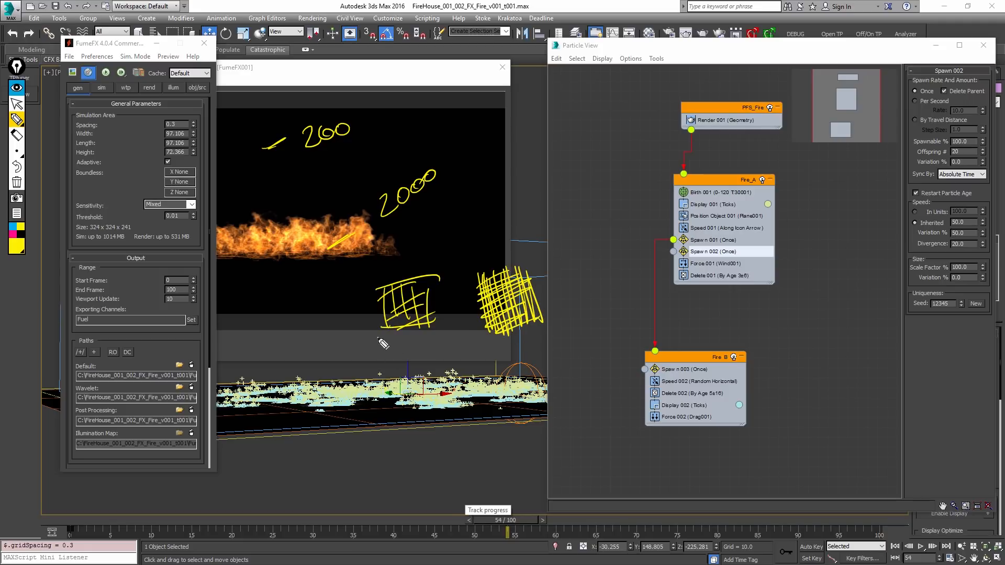
Step: Sketch small squares and a diagonal arrow around the coarse grid, and diagonal strokes with an outline around the dense grid
left_click_drag(387, 345, 379, 346)
left_click_drag(443, 262, 458, 256)
mouse_move(401, 351)
left_mouse_down()
mouse_move(461, 272)
mouse_move(457, 286)
left_mouse_up()
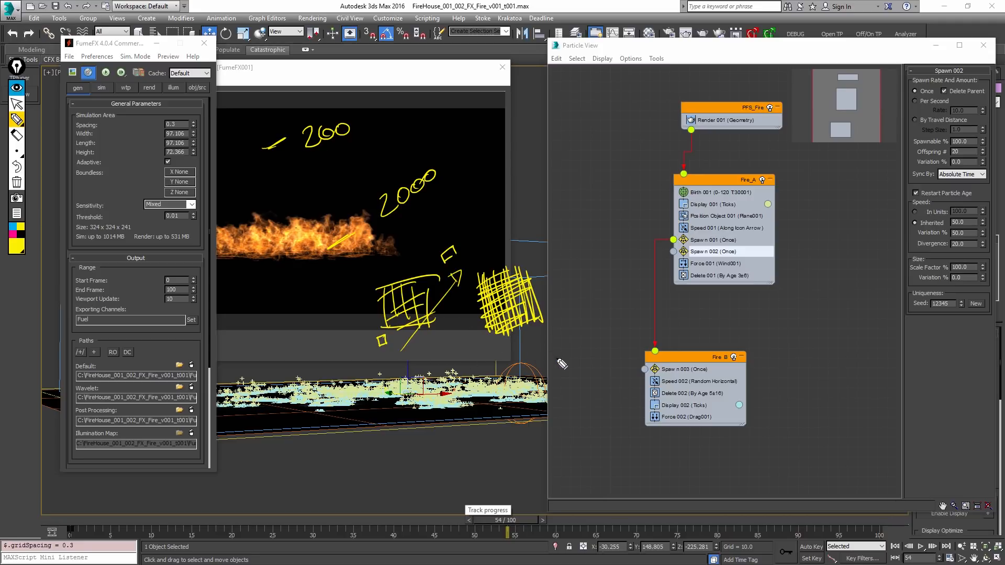
left_click_drag(513, 355, 553, 310)
left_click_drag(513, 355, 546, 320)
mouse_move(476, 277)
left_mouse_down()
mouse_move(485, 344)
mouse_move(530, 267)
left_mouse_up()
left_click_drag(472, 357, 553, 323)
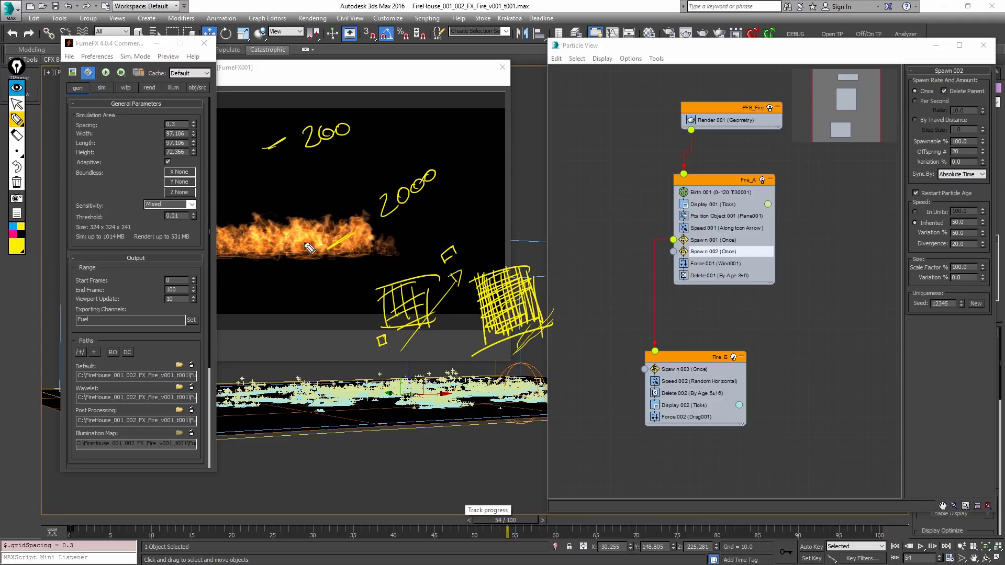
Step: Clear the old annotations and handwrite 200, 350 and 600 in a slanted outline beside the simulation area dimensions
left_click(17, 182)
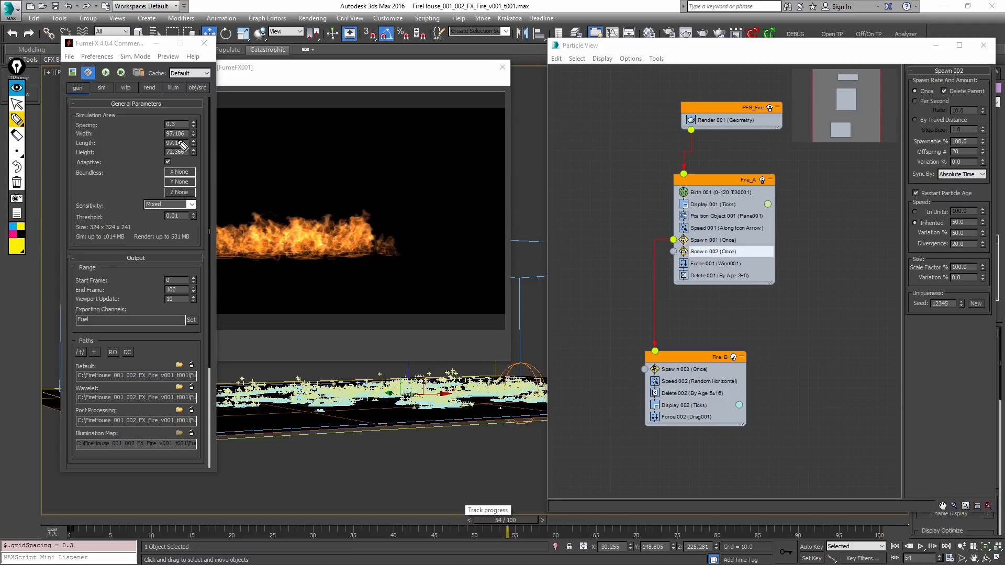
left_click_drag(234, 148, 248, 159)
mouse_move(255, 143)
left_mouse_down()
mouse_move(264, 137)
mouse_move(250, 184)
mouse_move(271, 160)
mouse_move(271, 175)
left_mouse_up()
left_click_drag(282, 157, 281, 158)
mouse_move(276, 192)
left_mouse_down()
mouse_move(271, 208)
mouse_move(285, 191)
left_mouse_up()
left_click_drag(293, 182, 294, 182)
mouse_move(239, 210)
left_mouse_down()
mouse_move(290, 169)
mouse_move(274, 134)
left_mouse_up()
mouse_move(194, 151)
left_mouse_down()
mouse_move(242, 211)
mouse_move(325, 178)
mouse_move(265, 110)
left_mouse_up()
left_click_drag(272, 106, 325, 178)
left_click_drag(276, 206, 250, 224)
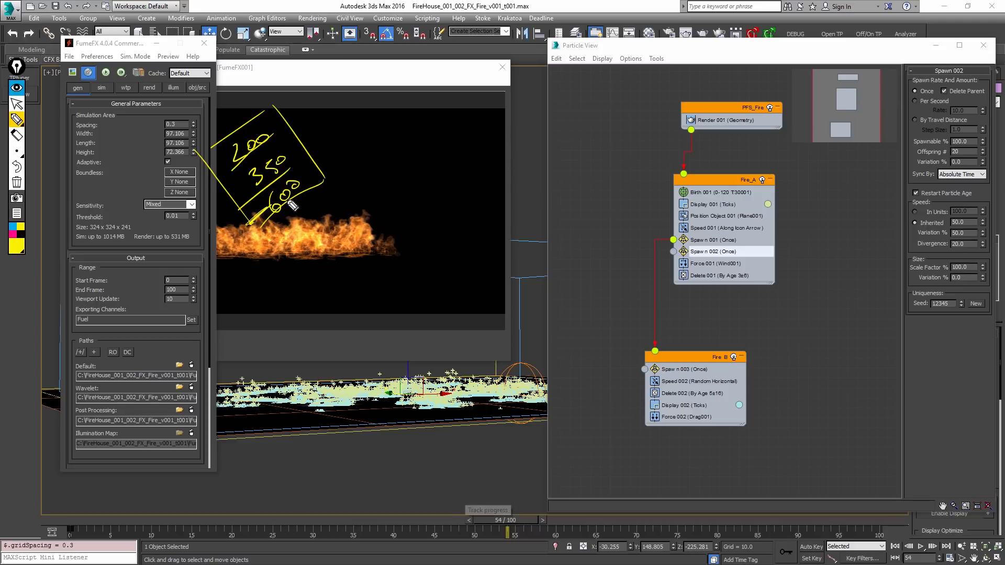
Step: Emphasize the handwritten numbers with a stroke and loops, then clear the annotations and leave the annotation pen
left_click_drag(336, 155, 309, 177)
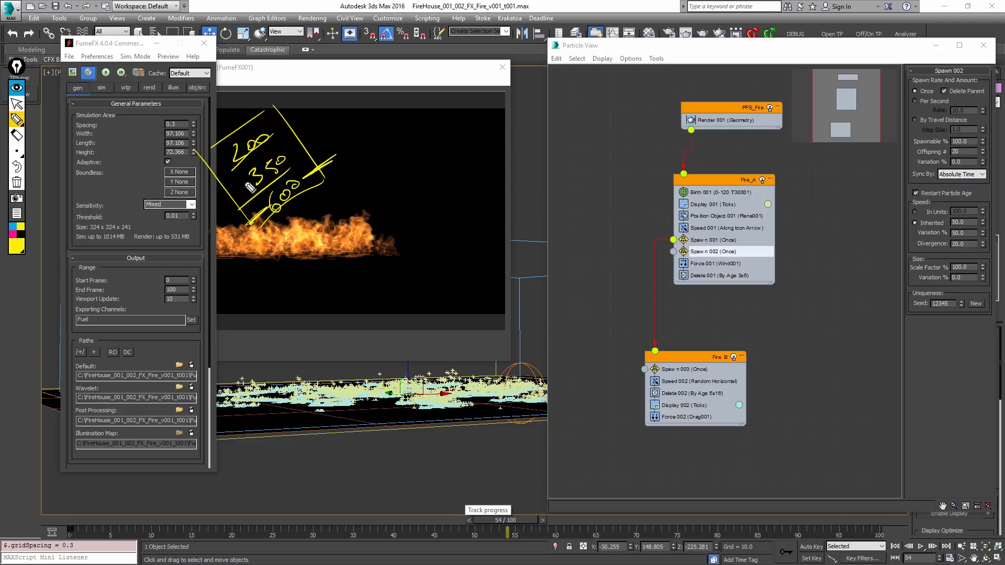
mouse_move(291, 145)
left_mouse_down()
mouse_move(283, 209)
mouse_move(319, 180)
left_mouse_up()
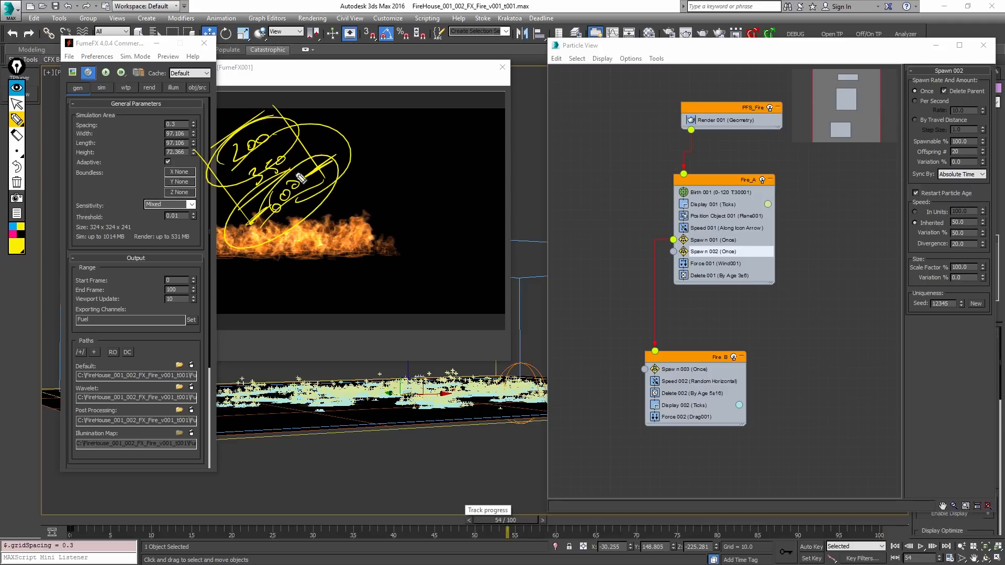
left_click(17, 182)
left_click(17, 103)
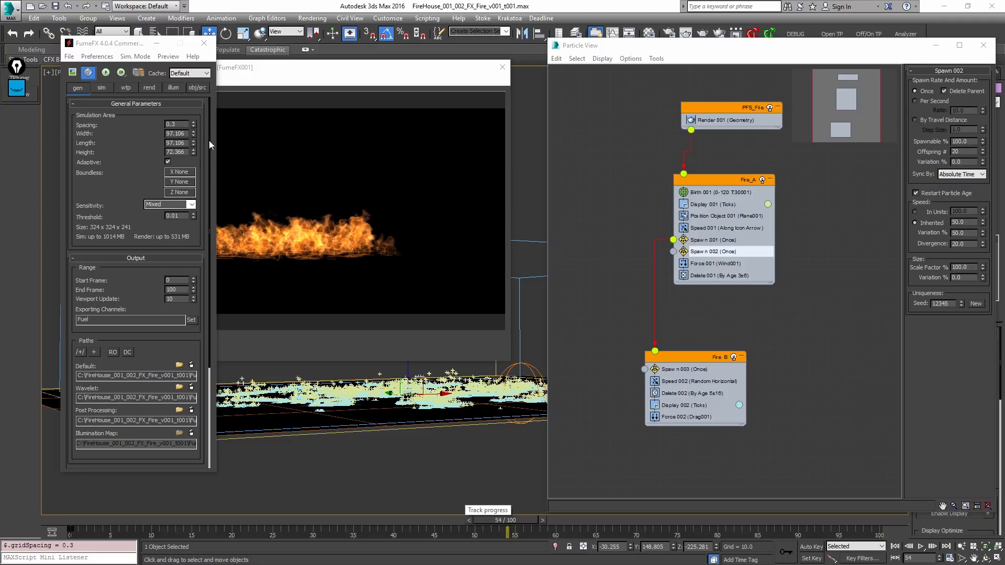
Step: Start the default FumeFX simulation and move its progress window off the fire preview
double_click(182, 123)
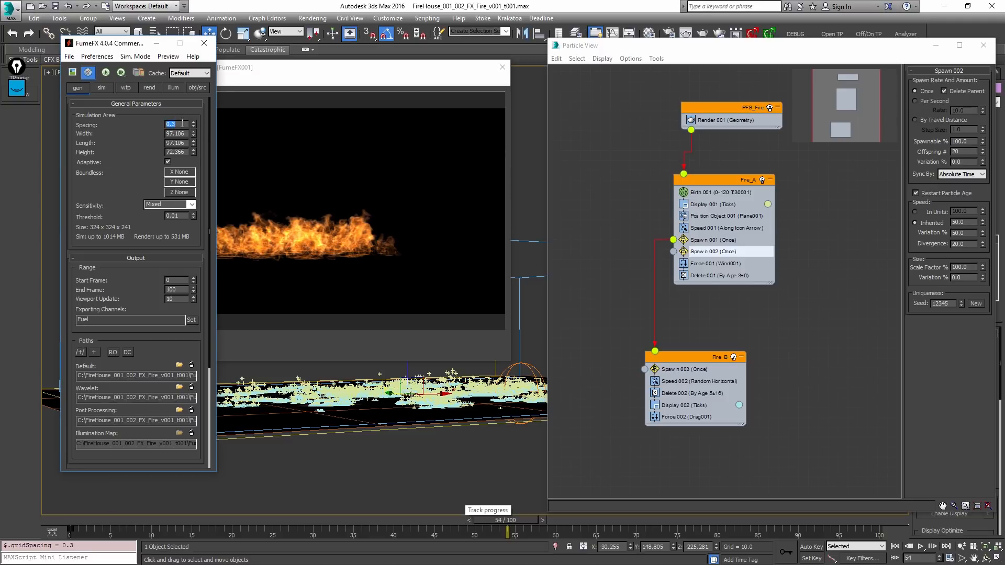
left_click(105, 73)
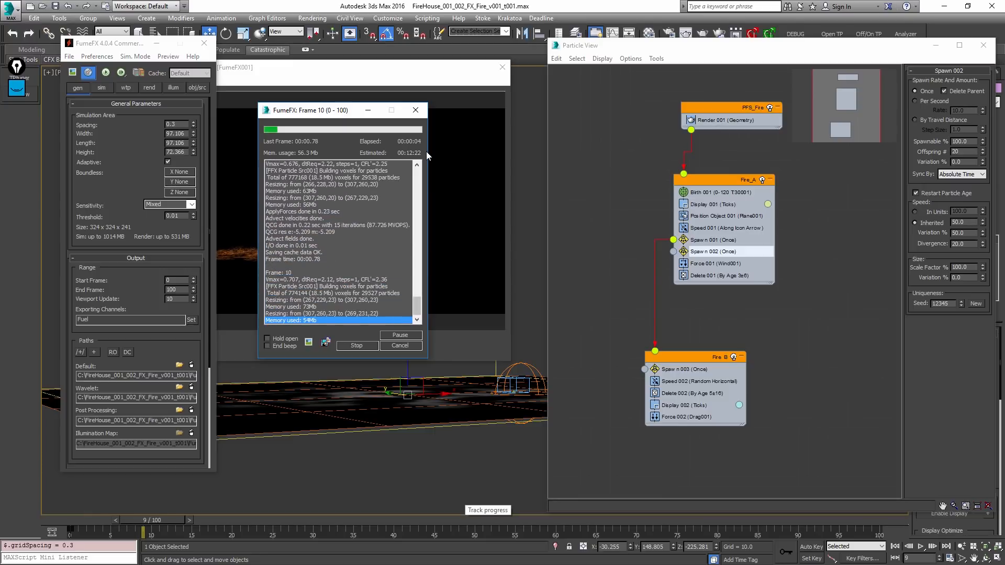
left_click_drag(335, 110, 591, 110)
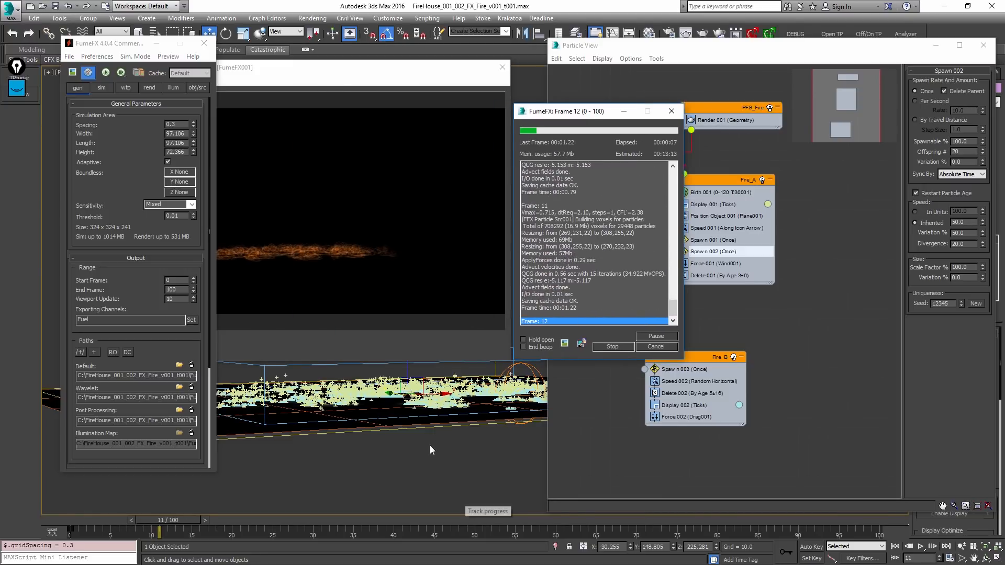
key("ctrl+r")
left_click_drag(429, 388, 451, 391)
right_click(451, 391)
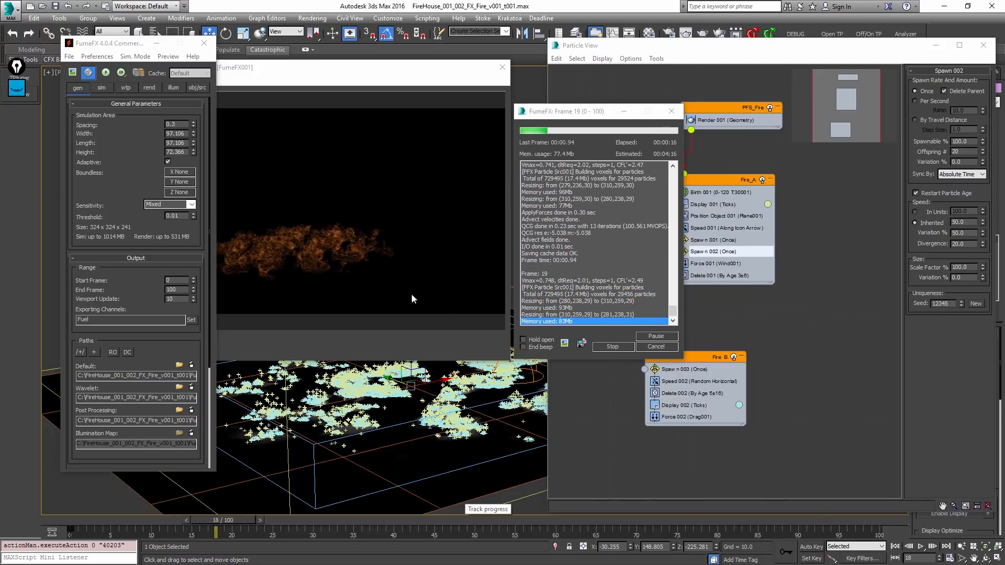
Step: Set the fire Color multiplier to 0.5 in the FumeFX rendering parameters
left_click(145, 87)
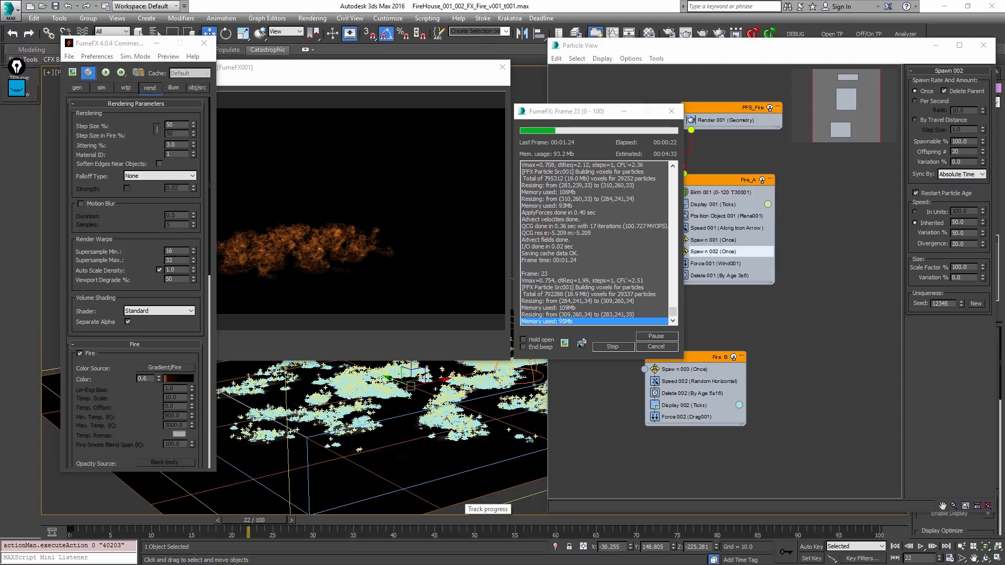
scroll(145, 310, "down", 3)
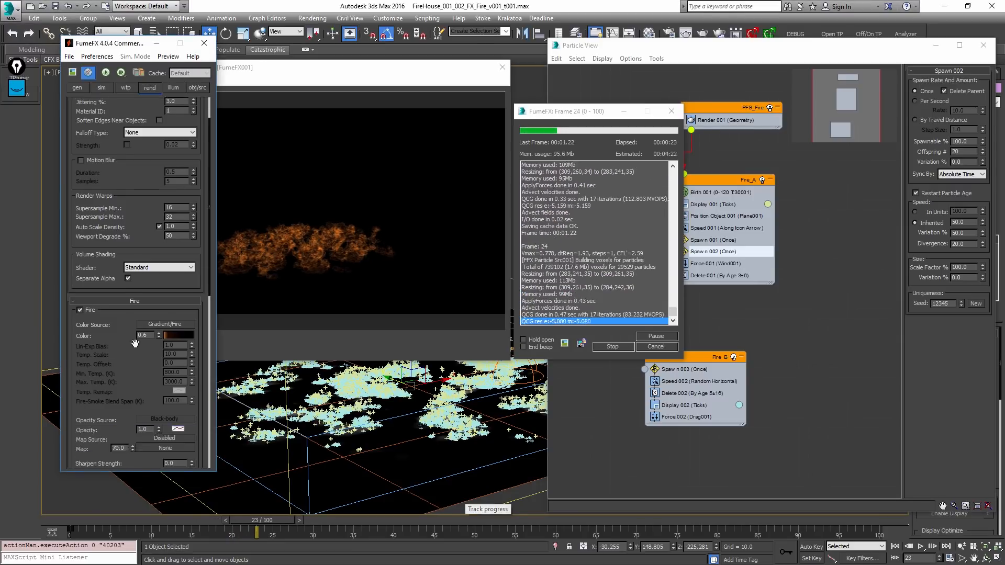
double_click(143, 304)
type("0.5")
key("Return")
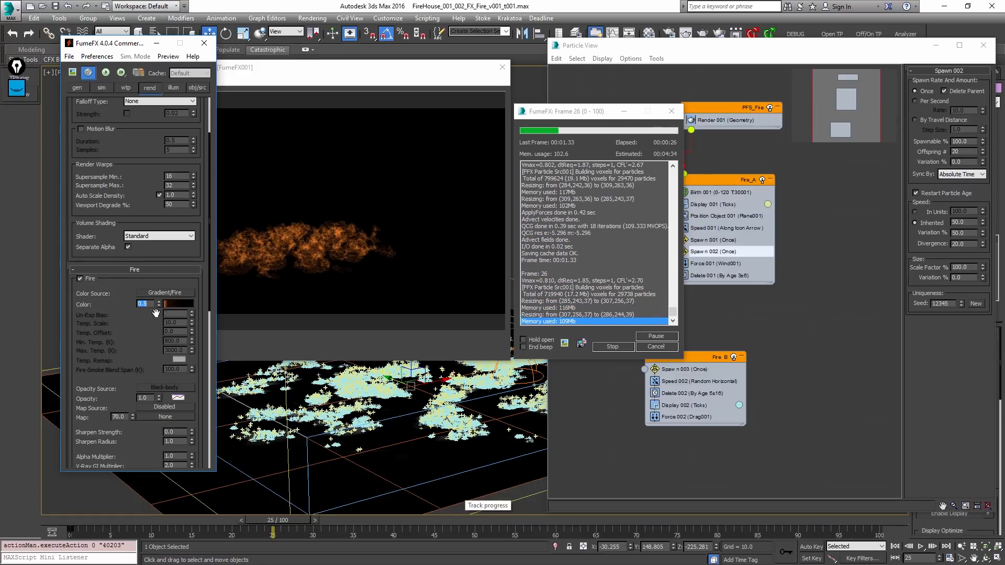
Step: Set the fire Opacity to 1.5 in the FumeFX rendering parameters
double_click(144, 397)
type("1.5")
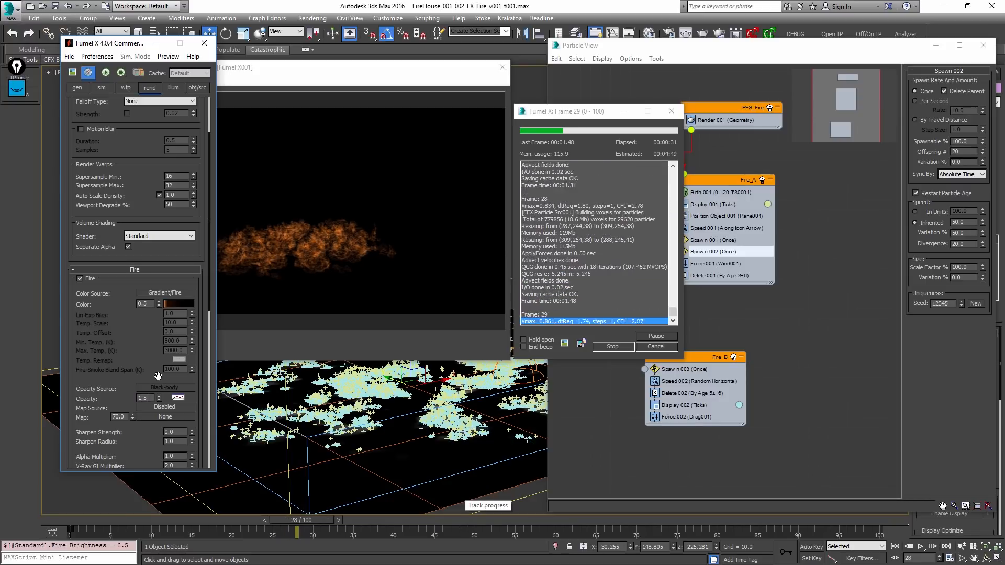
key("Return")
mouse_move(158, 303)
left_mouse_down()
mouse_move(161, 266)
mouse_move(160, 301)
mouse_move(171, 273)
mouse_move(164, 303)
left_mouse_up()
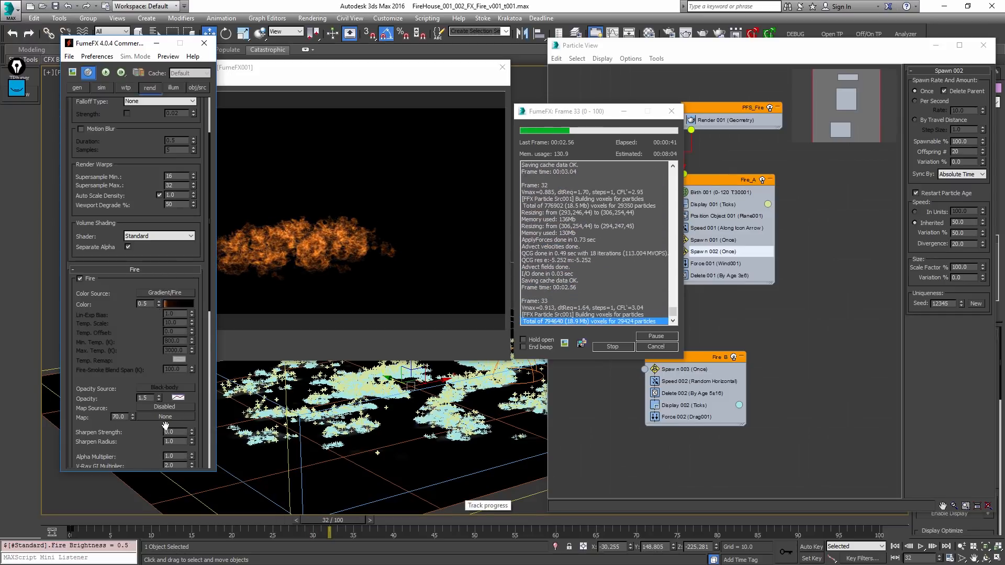
mouse_move(164, 398)
left_mouse_down()
mouse_move(160, 414)
mouse_move(151, 407)
left_mouse_up()
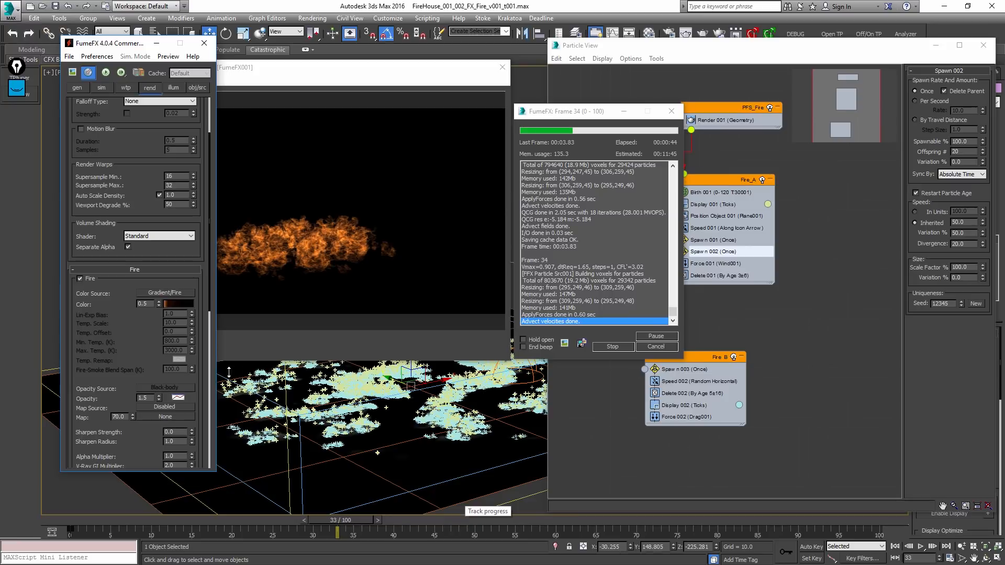
Step: Open the fire colour gradient and inspect the colours of its first two keys without changing them
left_click(178, 304)
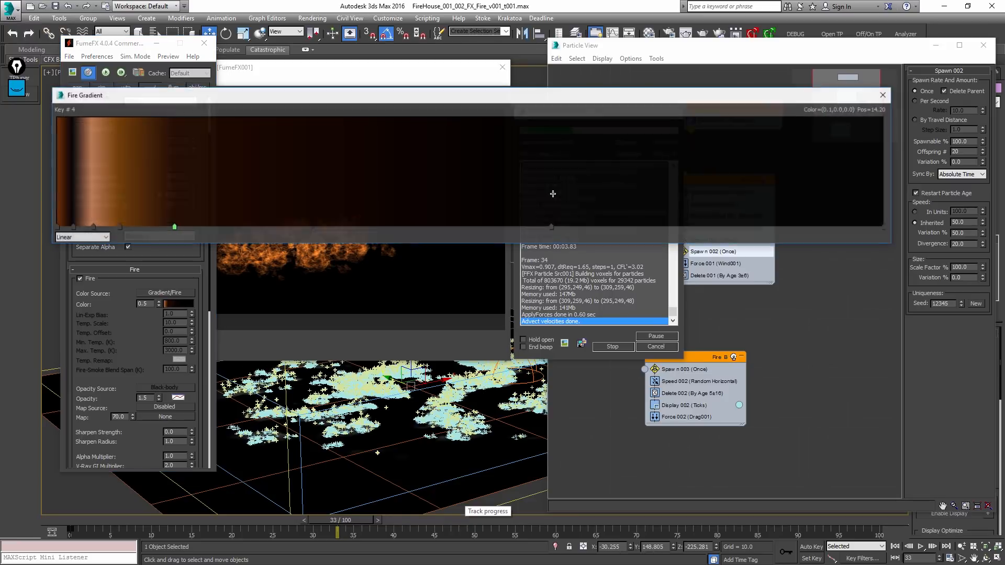
left_click(55, 228)
double_click(56, 227)
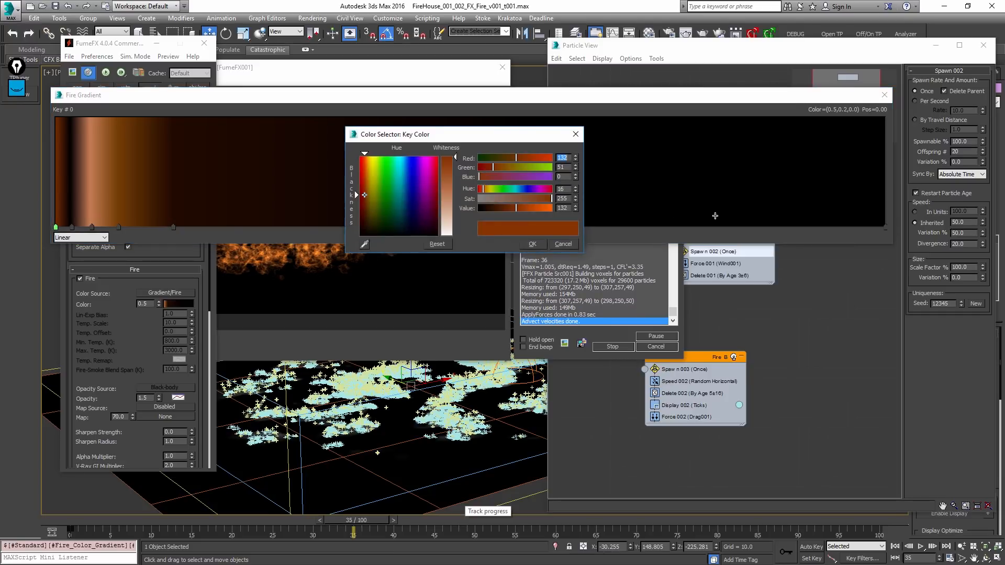
left_click(566, 243)
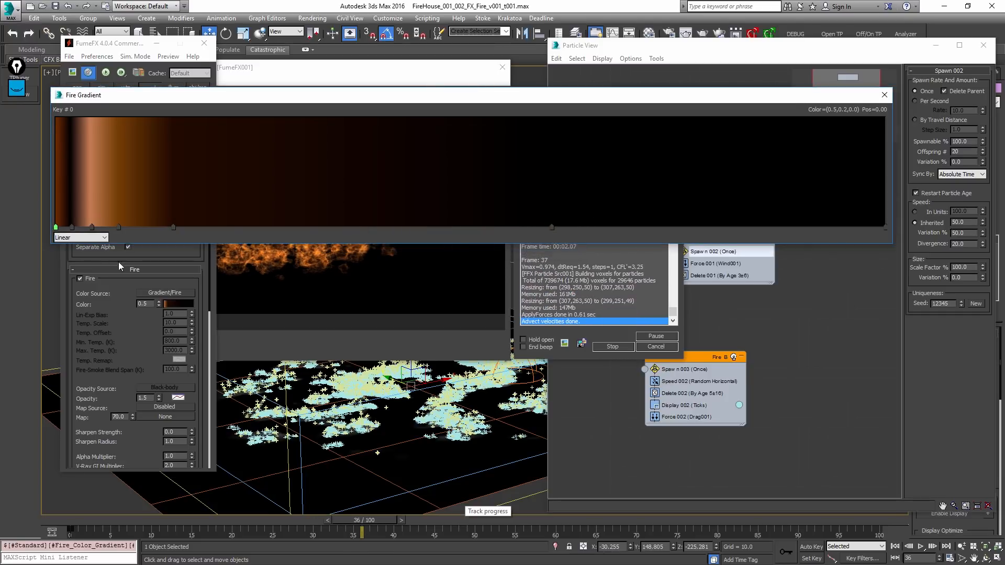
left_click(72, 228)
double_click(71, 227)
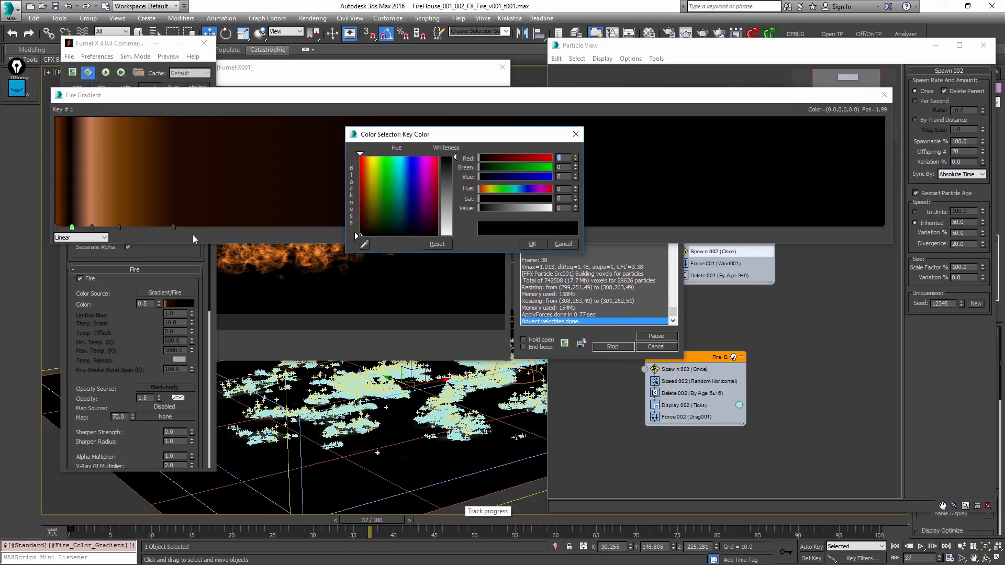
left_click(566, 244)
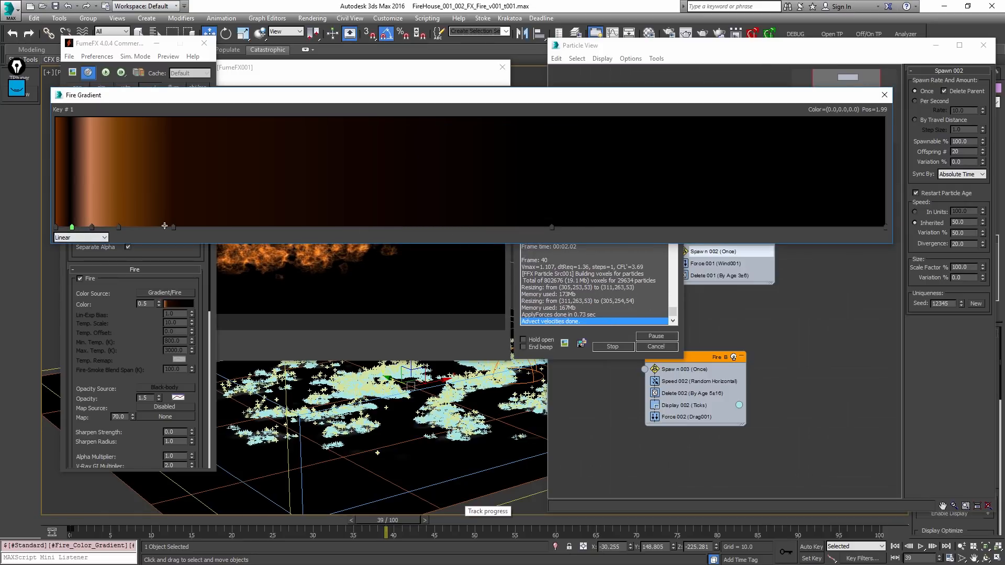
Step: With the annotation pen, circle the fire opacity curve, sketch a wavy curve near it, and draw a brightness falloff curve over the fire gradient
left_click(17, 90)
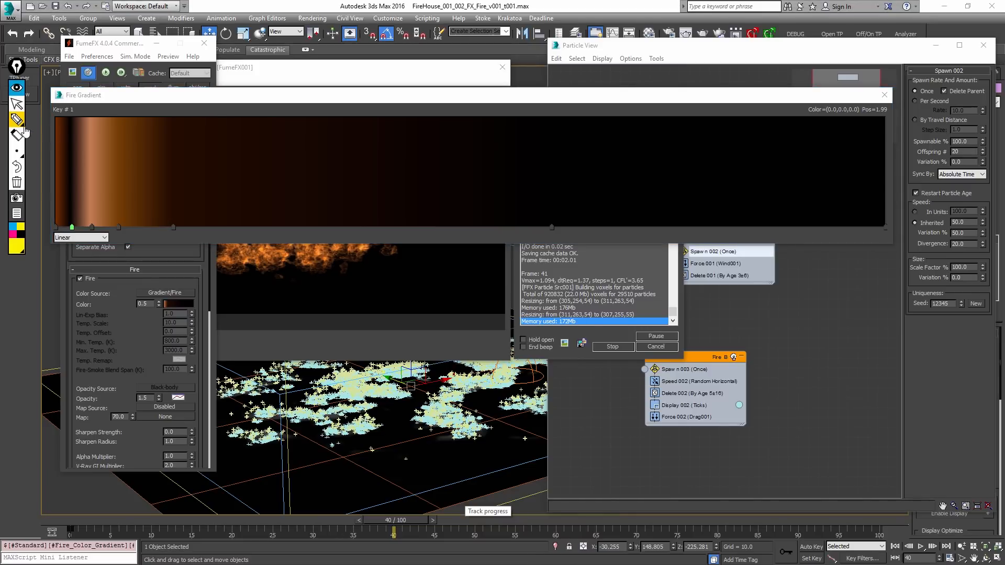
mouse_move(176, 416)
left_mouse_down()
mouse_move(158, 382)
mouse_move(189, 400)
left_mouse_up()
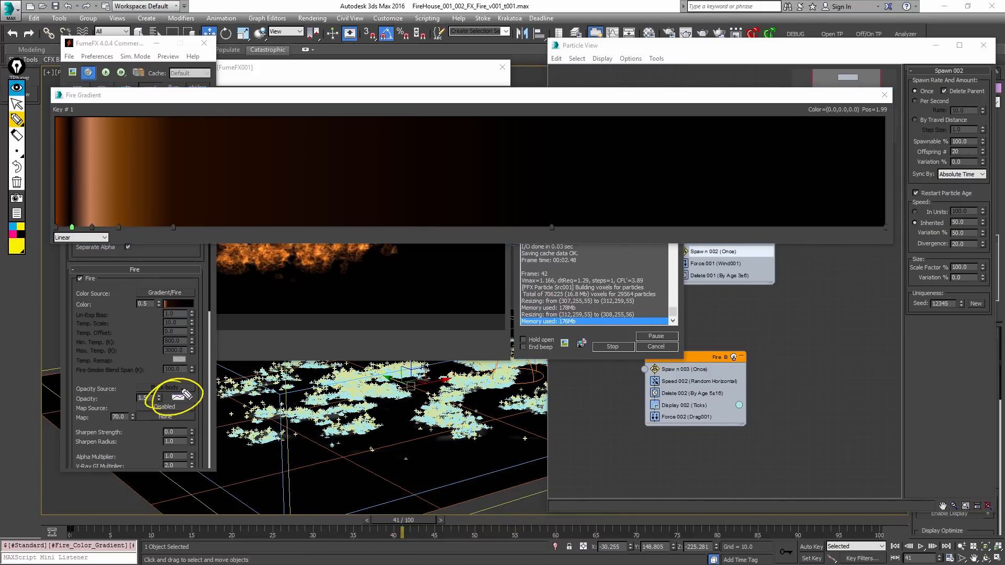
mouse_move(81, 391)
left_mouse_down()
mouse_move(253, 360)
mouse_move(298, 318)
left_mouse_up()
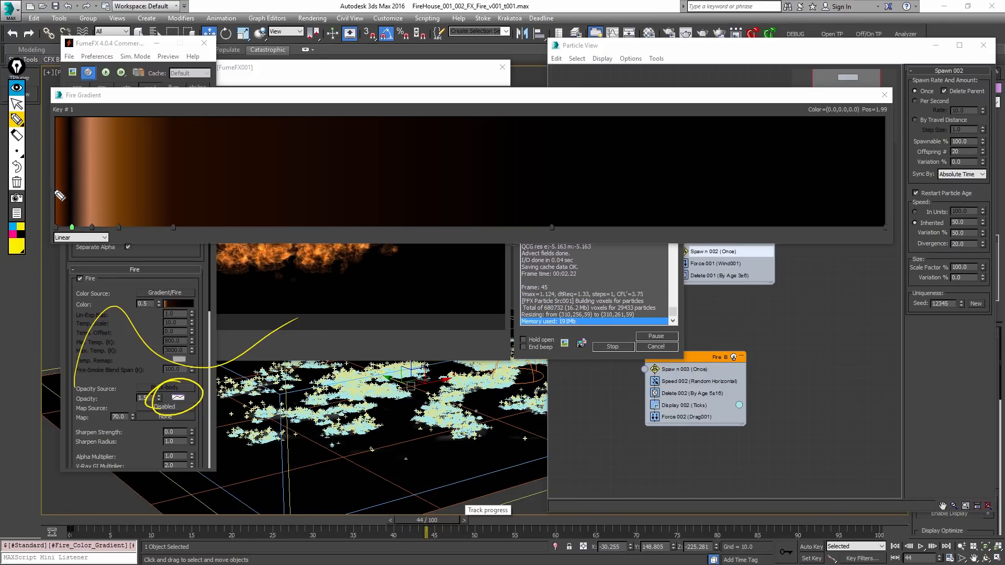
left_click_drag(49, 218, 48, 226)
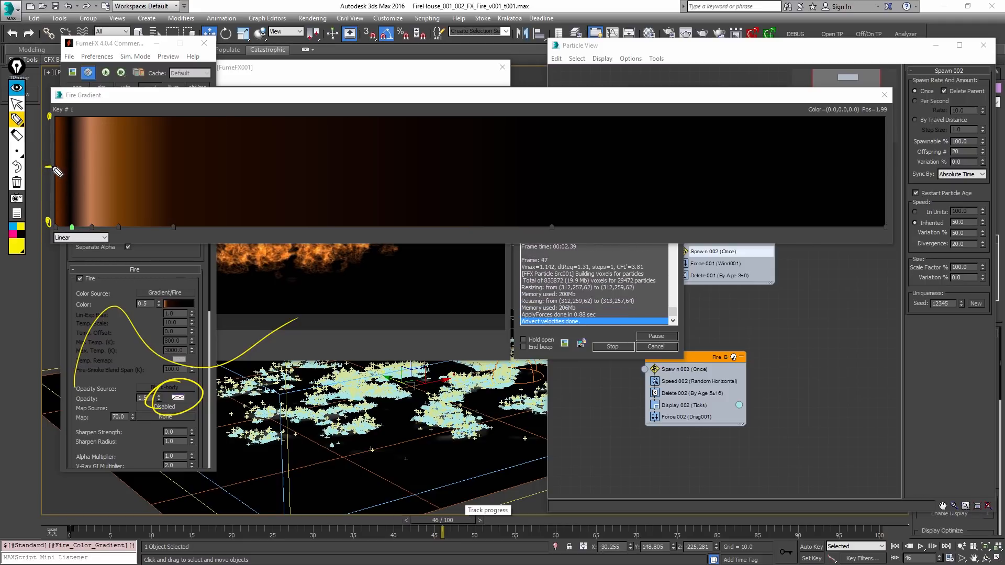
mouse_move(51, 168)
left_mouse_down()
mouse_move(78, 217)
mouse_move(87, 112)
mouse_move(95, 122)
left_mouse_up()
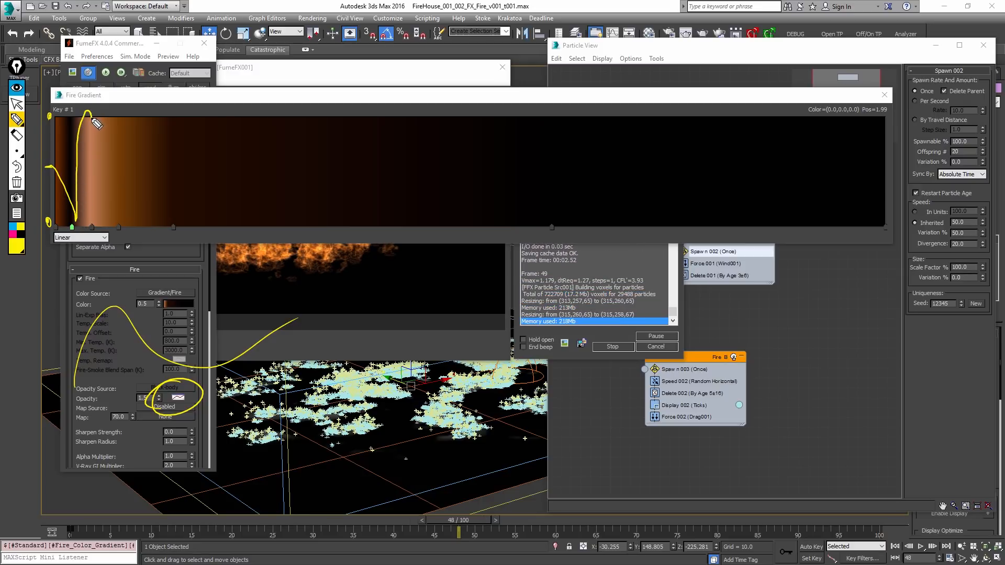
mouse_move(126, 153)
left_mouse_down()
mouse_move(434, 237)
mouse_move(511, 236)
left_mouse_up()
mouse_move(51, 159)
left_mouse_down()
mouse_move(50, 176)
mouse_move(51, 157)
left_mouse_up()
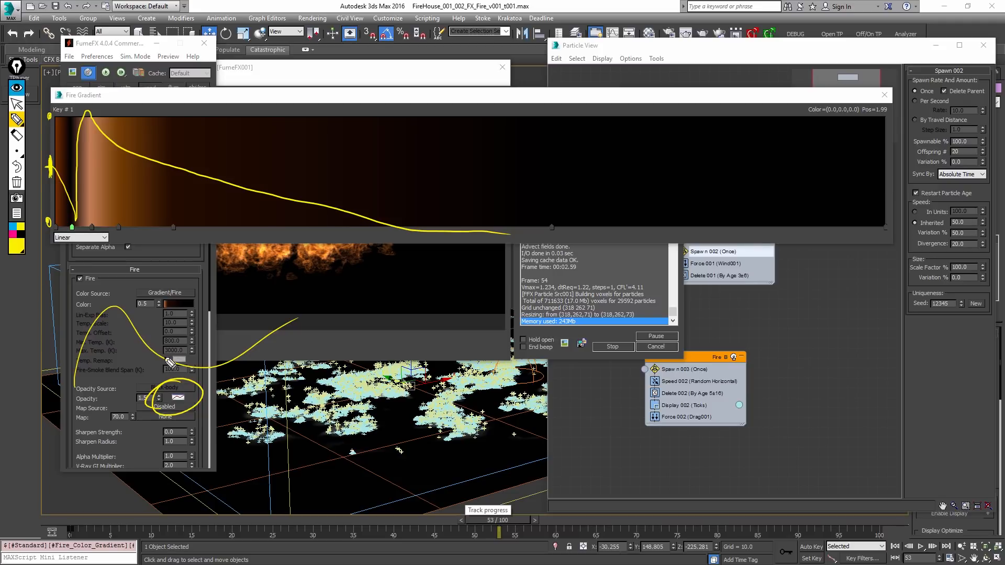
Step: Clear the sketched curves, circle the fire opacity curve again, and leave the annotation pen
left_click(17, 183)
left_click_drag(196, 386, 193, 384)
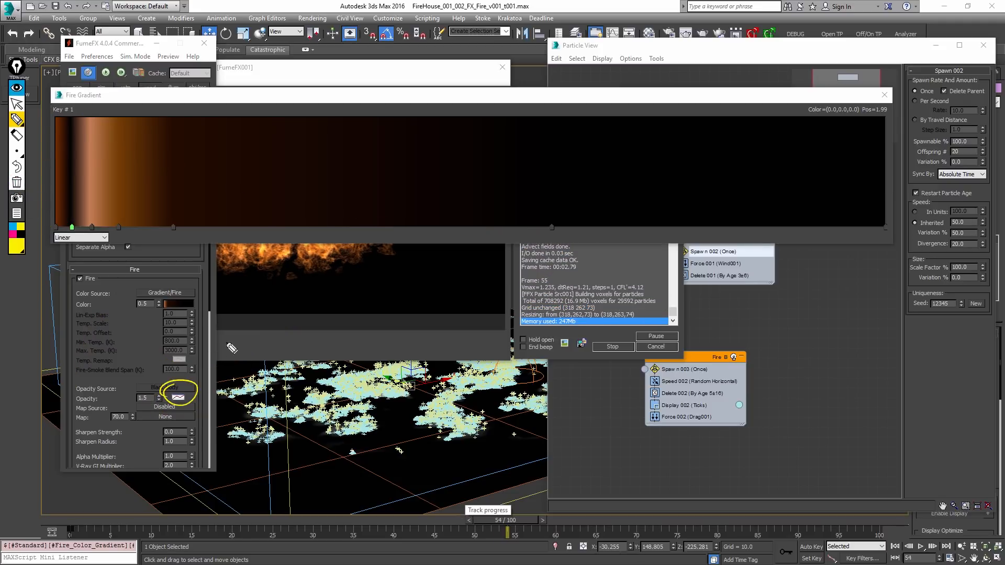
left_click(15, 89)
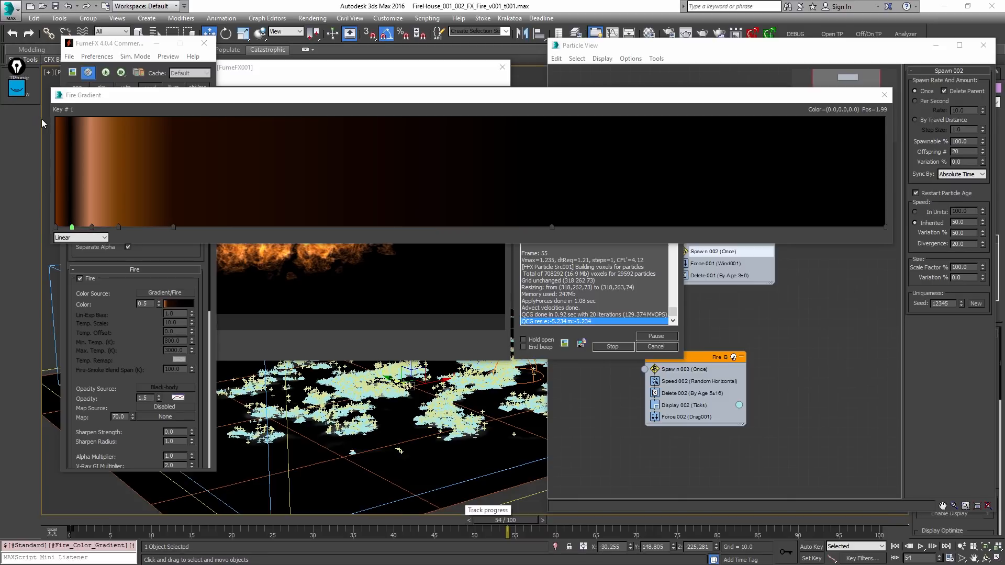
Step: Close the fire gradient and disable the fire opacity curve
right_click(178, 398)
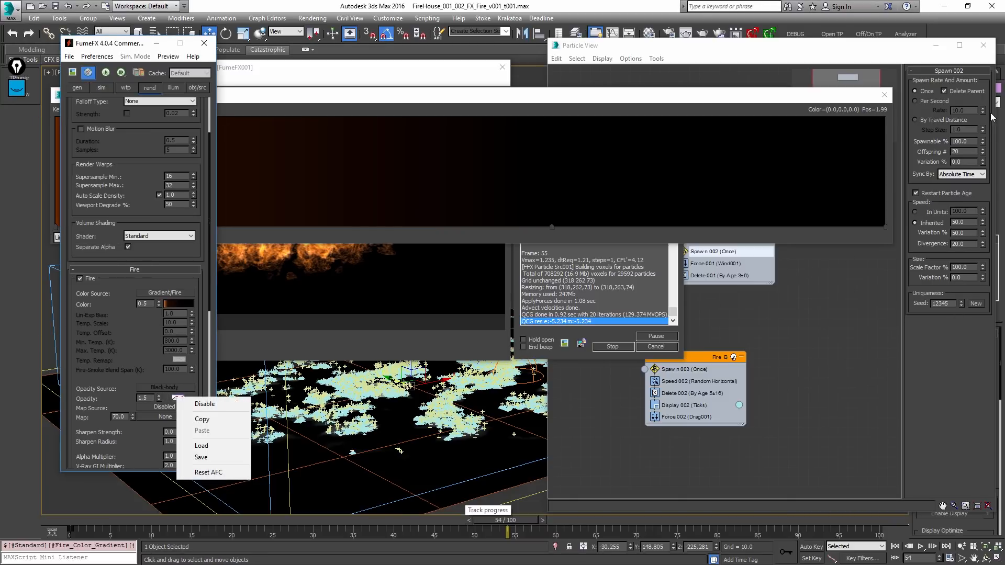
left_click(883, 95)
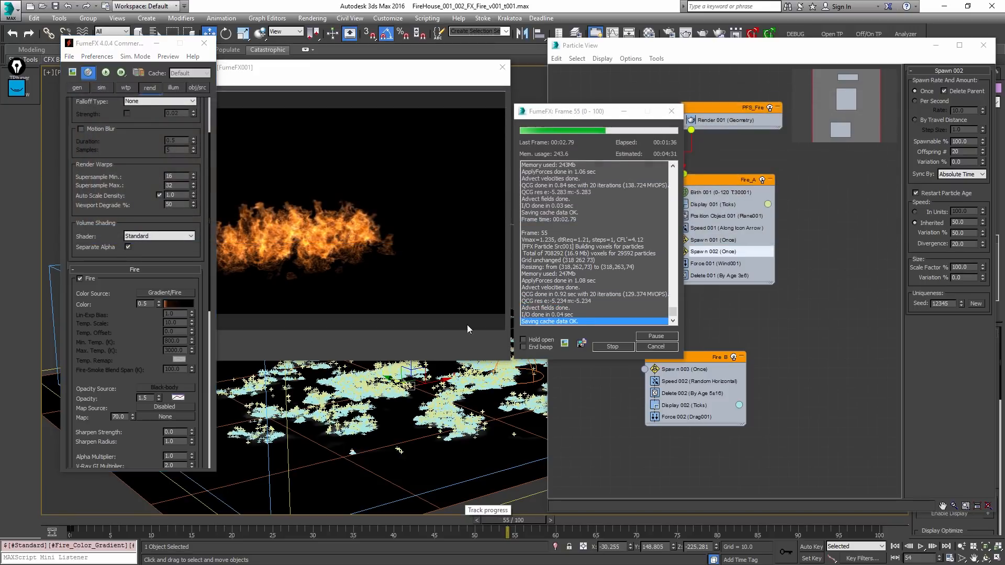
right_click(185, 399)
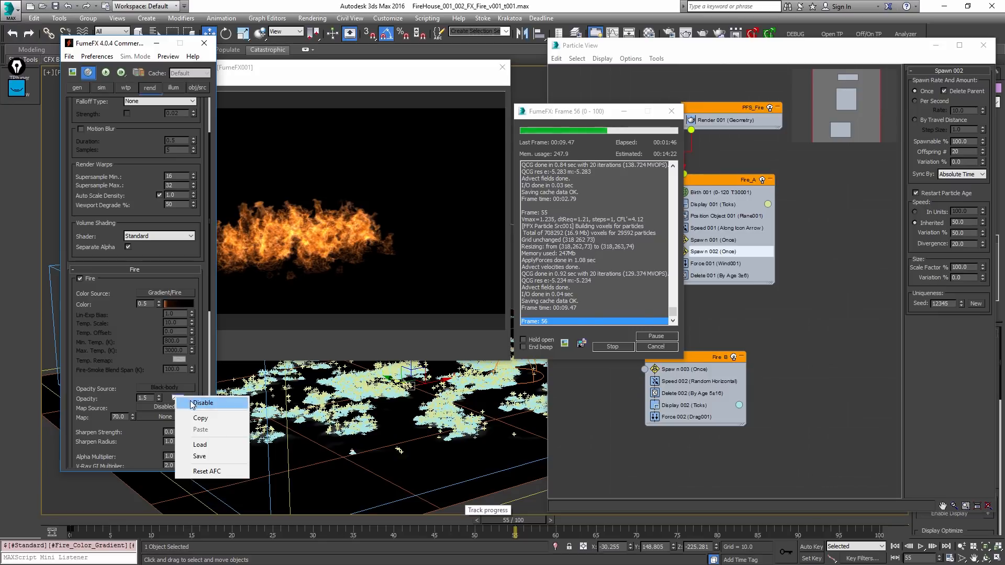
left_click(199, 402)
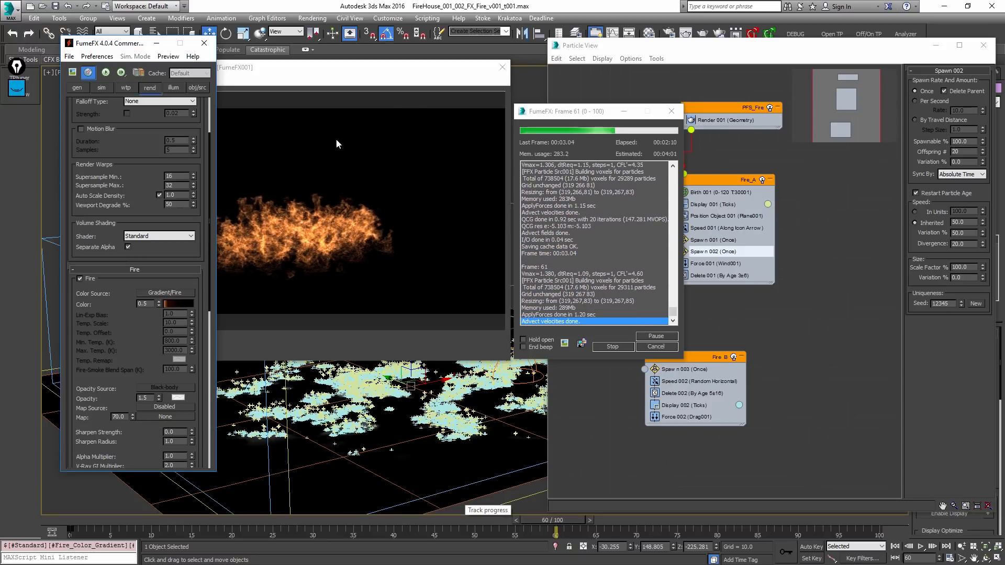
Step: Examine the simulated fire in the output preview and the particles in the viewport from another angle, repositioning the preview window
left_click(367, 220)
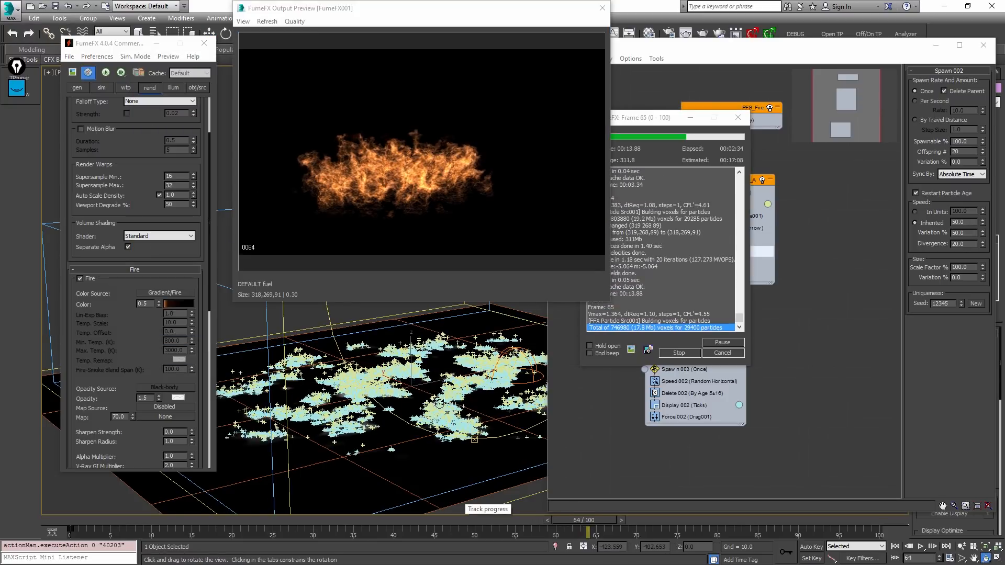
middle_click_drag(420, 391, 456, 432, "alt")
key("w")
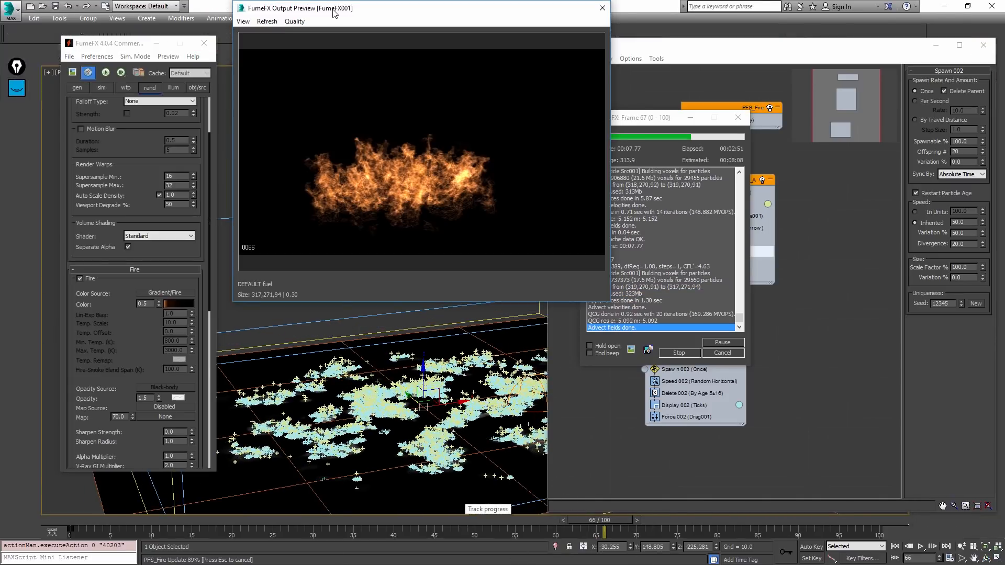
left_click_drag(336, 9, 439, 70)
Step: Review the Gamma/LUT correction settings in the preferences and leave them without applying changes
left_click(311, 18)
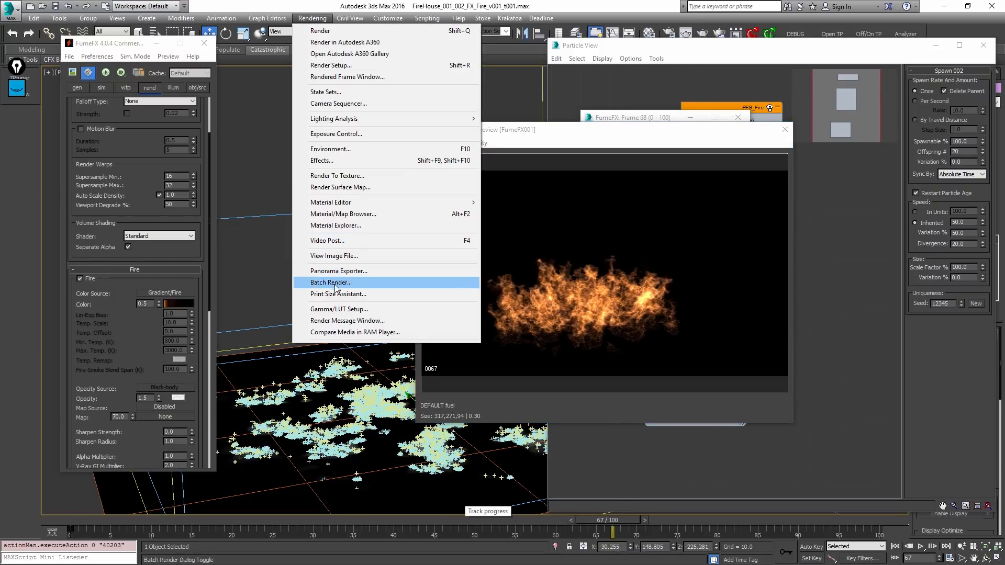
left_click(335, 309)
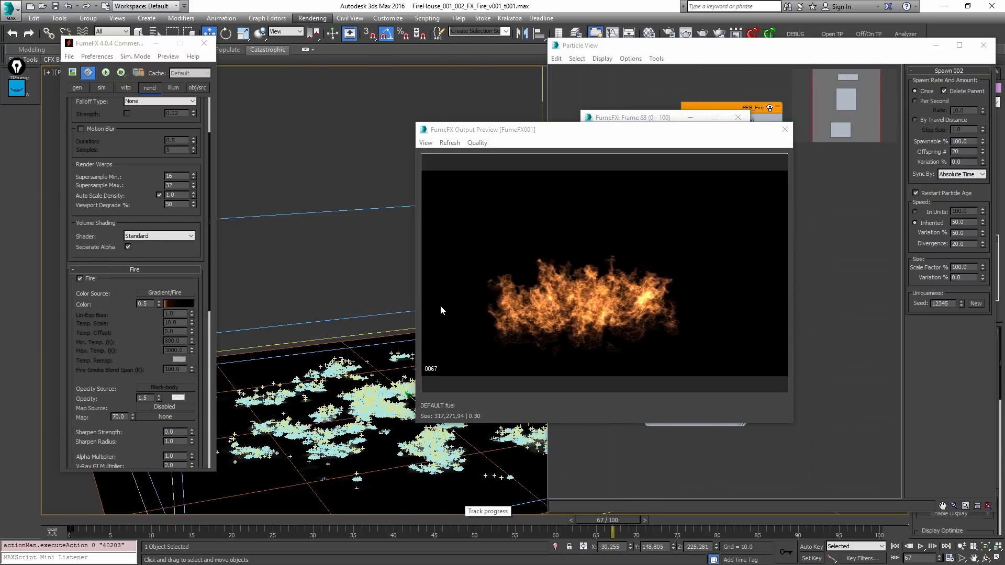
left_click(312, 18)
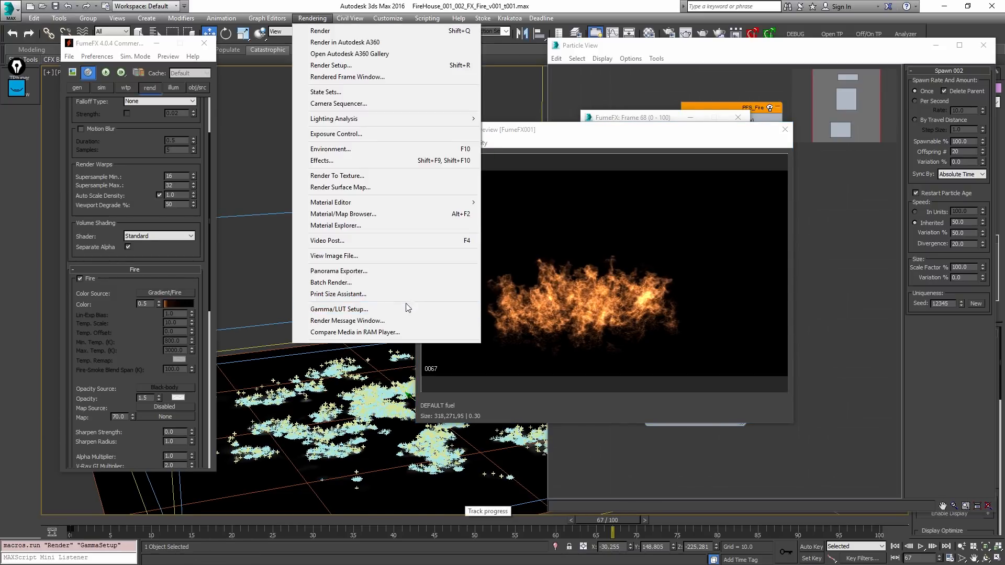
left_click(397, 308)
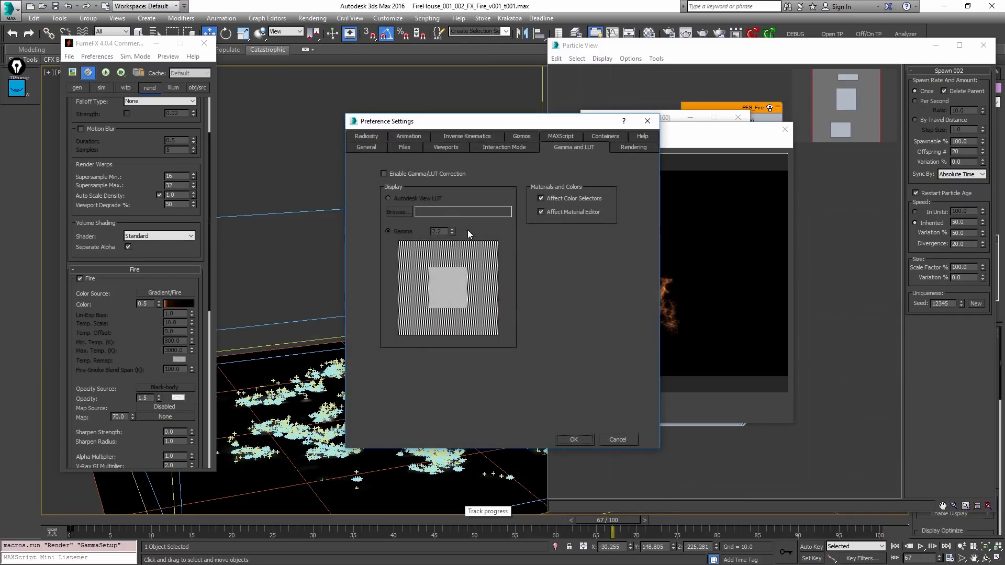
left_click(432, 174)
left_click(432, 174)
left_click(433, 174)
left_click(433, 176)
left_click(615, 441)
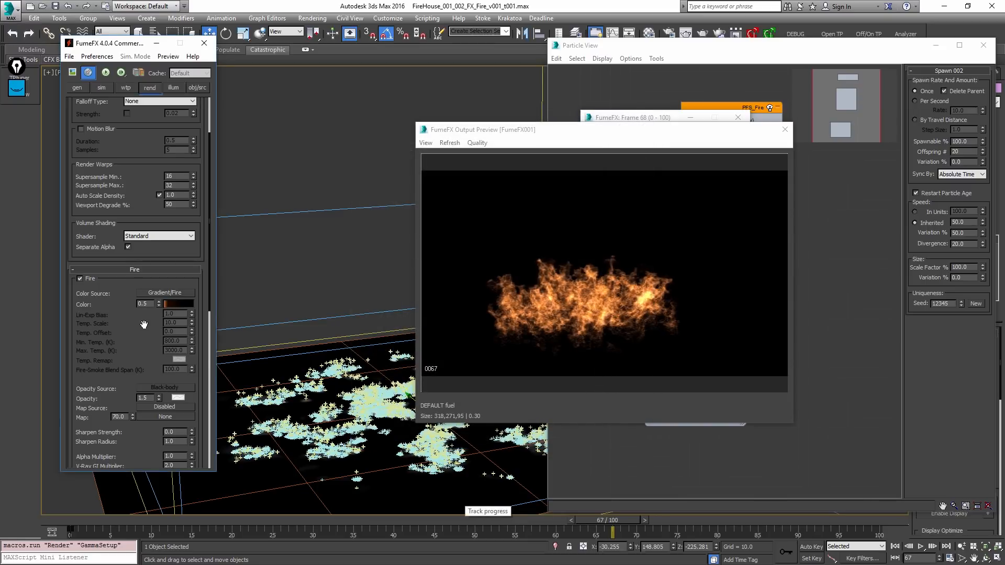
Step: Set the gamma correction of the FusionWorks Renderer atmosphere effect to 0.454 in the environment settings
key("8")
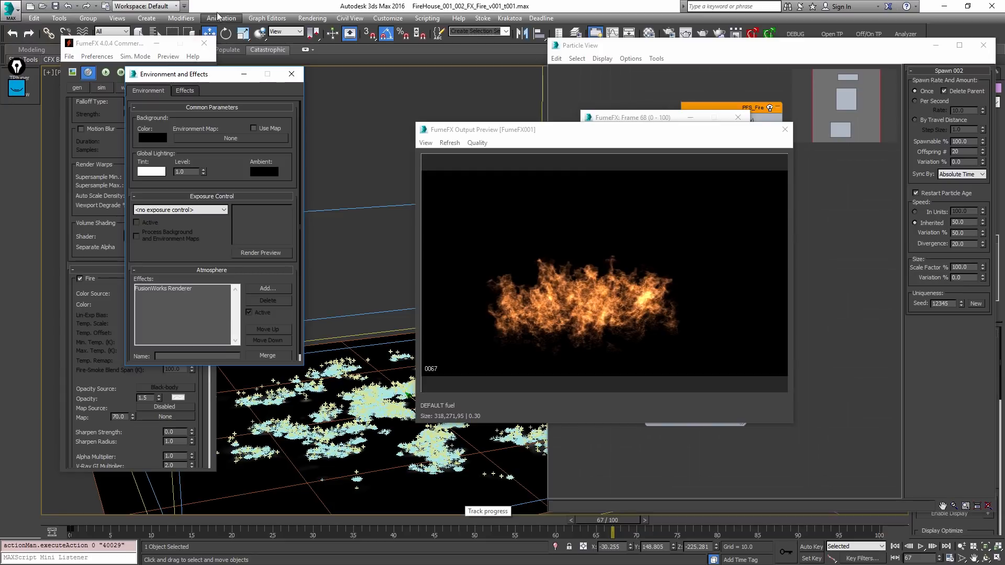
left_click(312, 18)
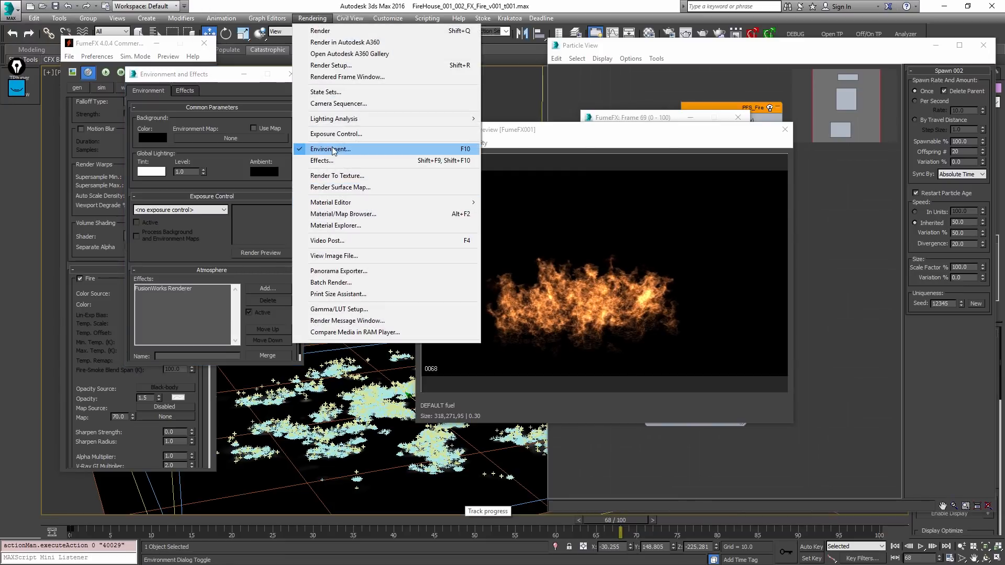
left_click(172, 210)
left_click(190, 290)
scroll(220, 291, "down", 3)
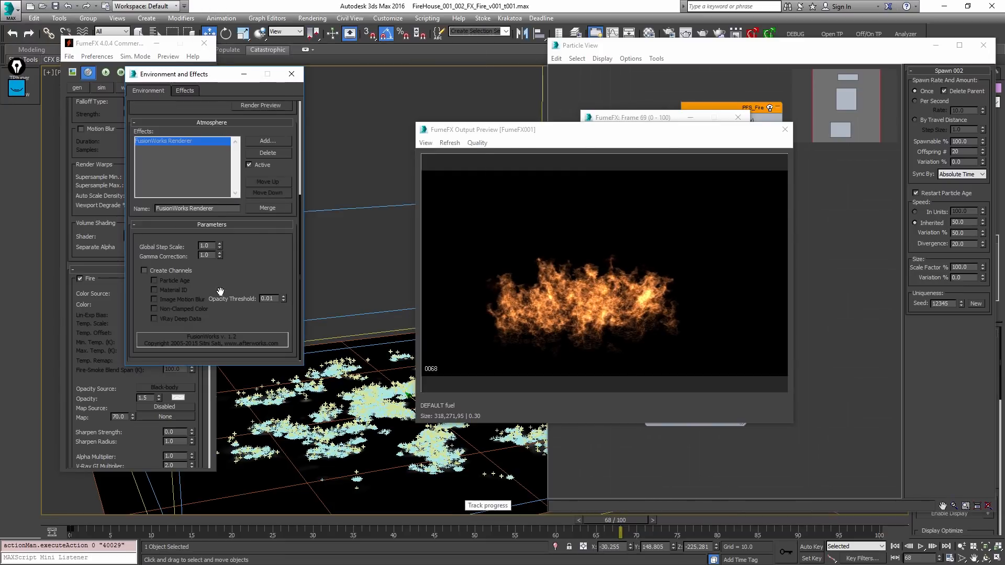
double_click(207, 255)
type(".454")
key("Return")
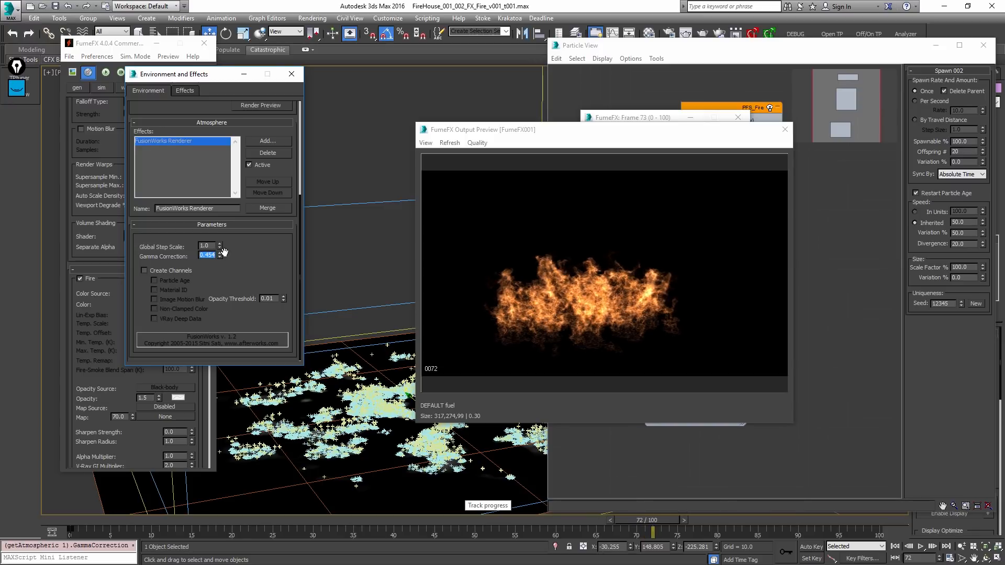
Step: Set the FusionWorks Renderer gamma correction back to 1.0 and close the environment settings
left_click(243, 257)
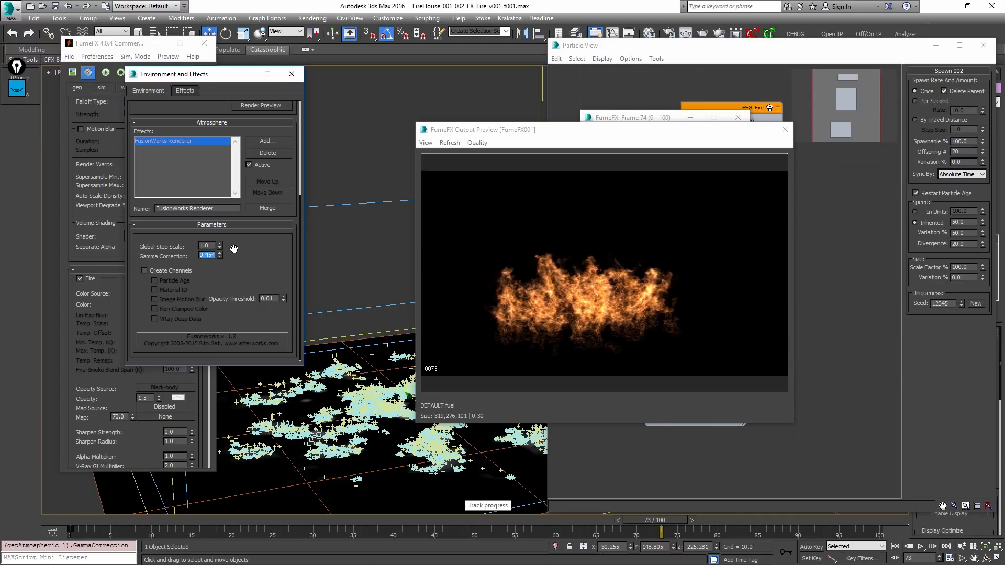
type("1.0")
key("Return")
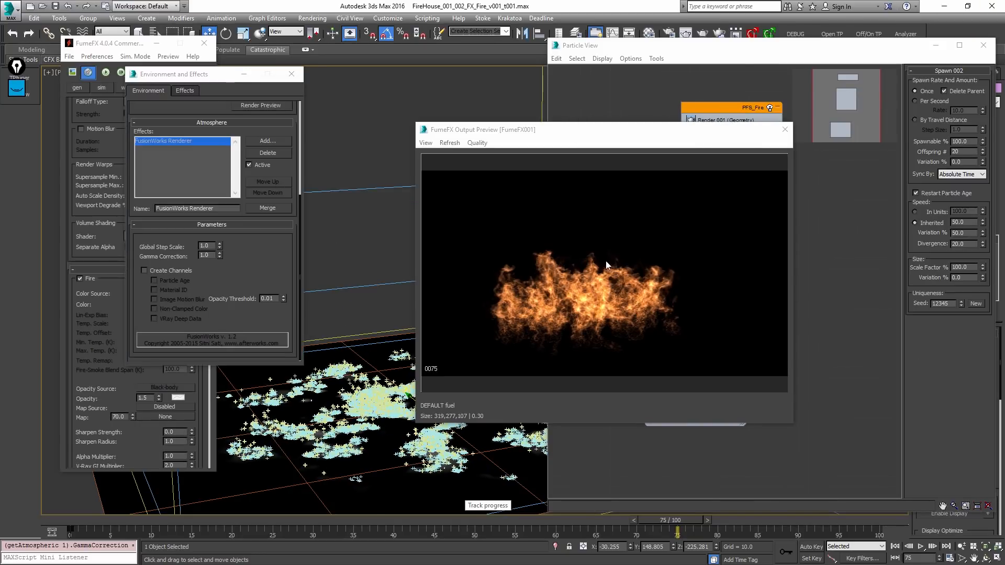
left_click_drag(565, 134, 396, 72)
key("period")
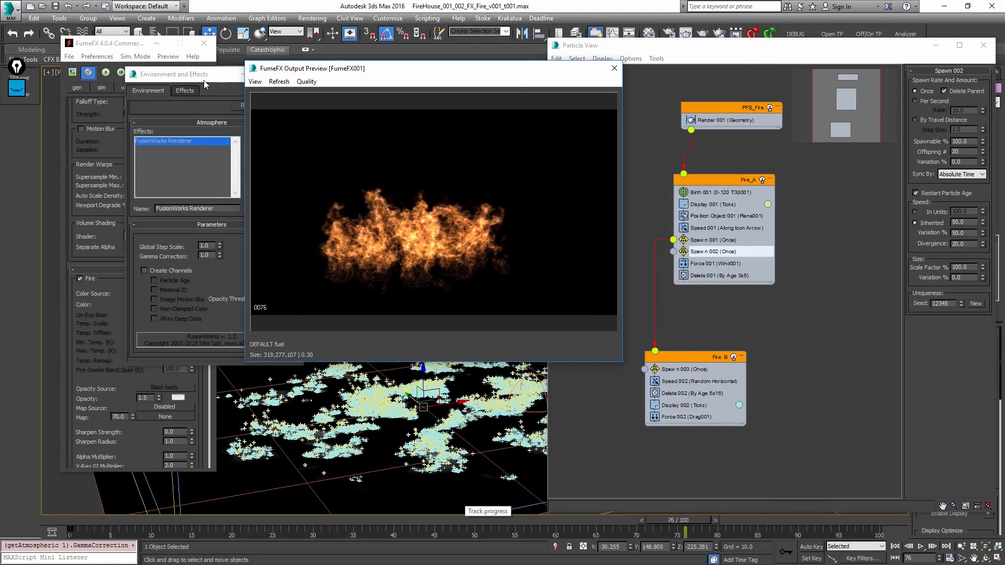
left_click_drag(204, 80, 202, 127)
left_click(254, 128)
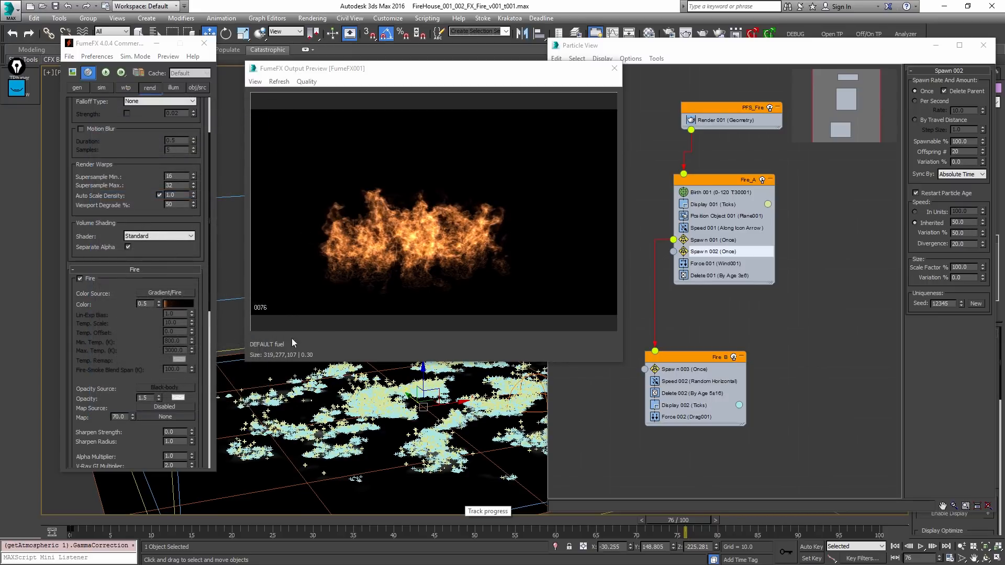
key("period")
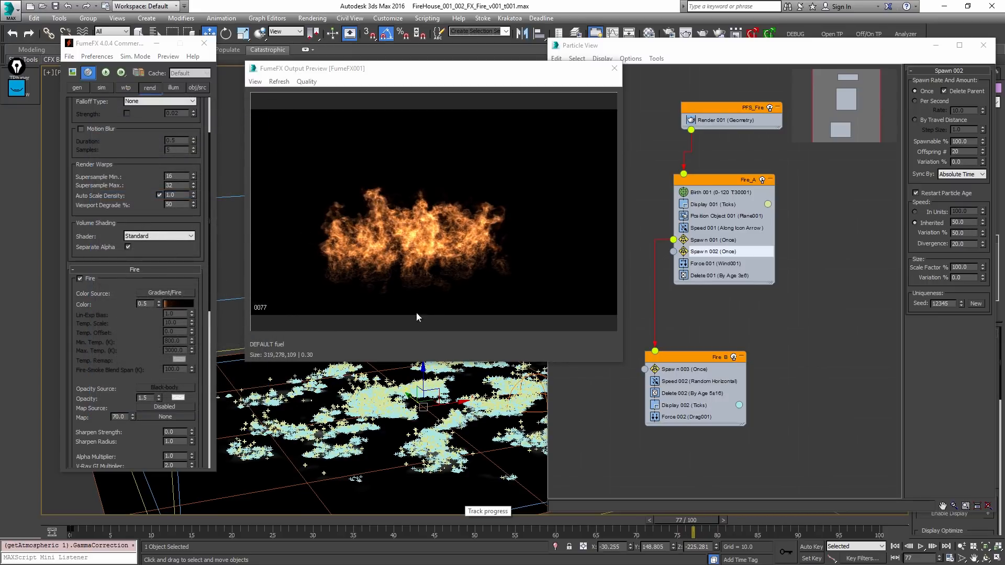
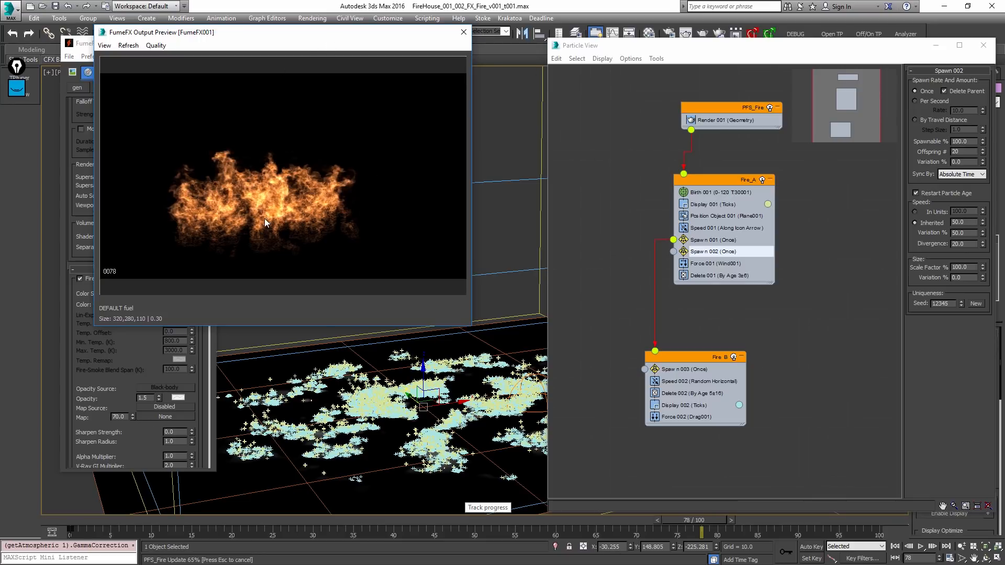
Step: Examine the fire from higher and lower viewing angles and at an earlier frame, and close the preview video
key("ctrl+r")
left_click_drag(498, 354, 474, 341)
right_click(472, 368)
left_click_drag(314, 40, 467, 56)
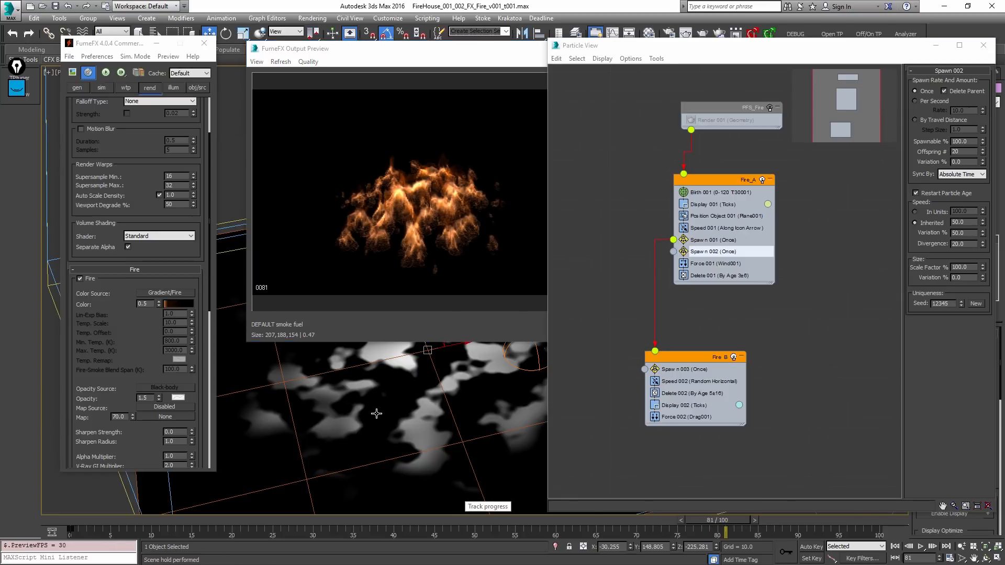
key("ctrl+r")
left_click_drag(438, 390, 426, 350)
key("w")
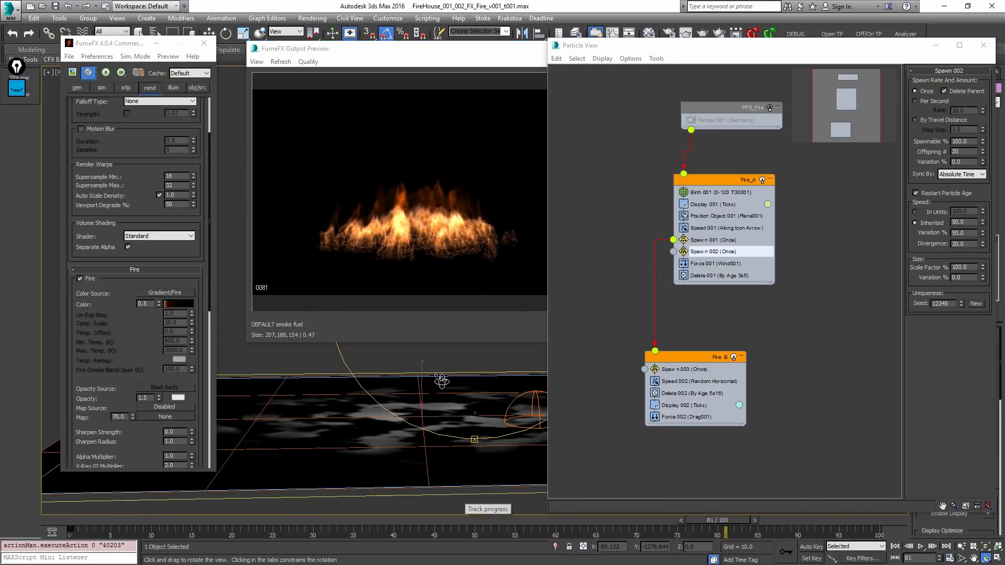
key("comma")
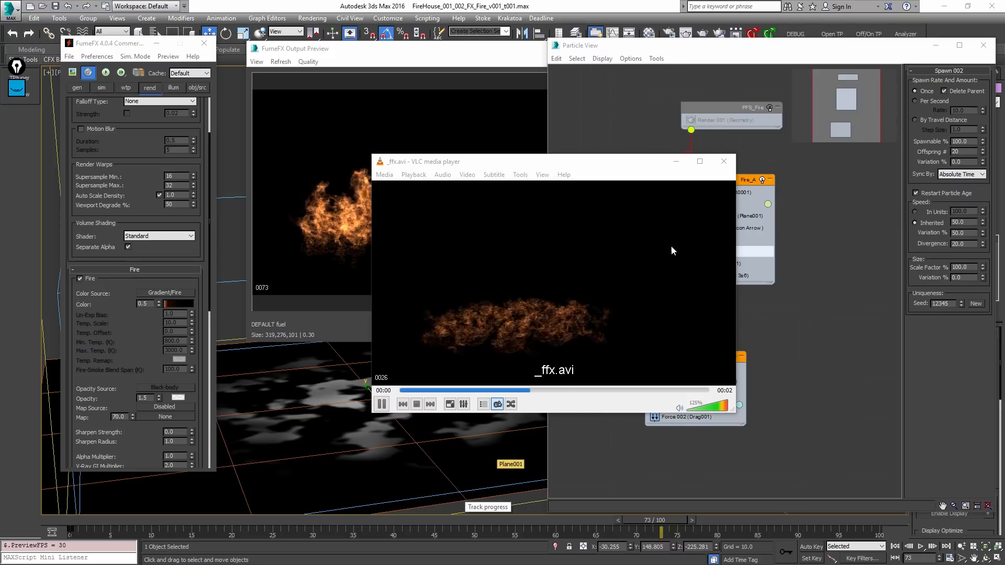
left_click(723, 161)
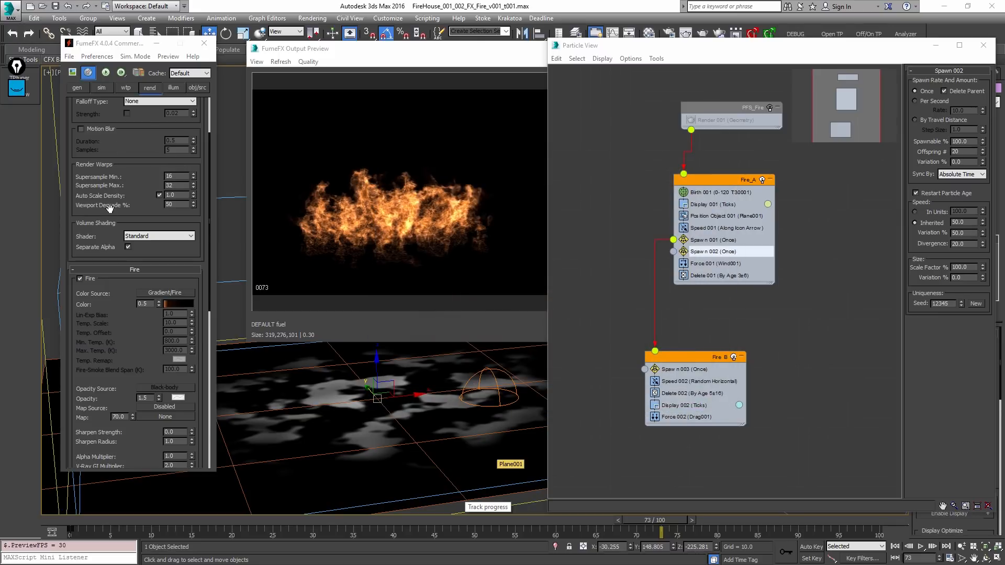
Step: Set the FumeFX simulation time scale to 2 and the maximum simulation steps to 2
scroll(152, 258, "up", 3)
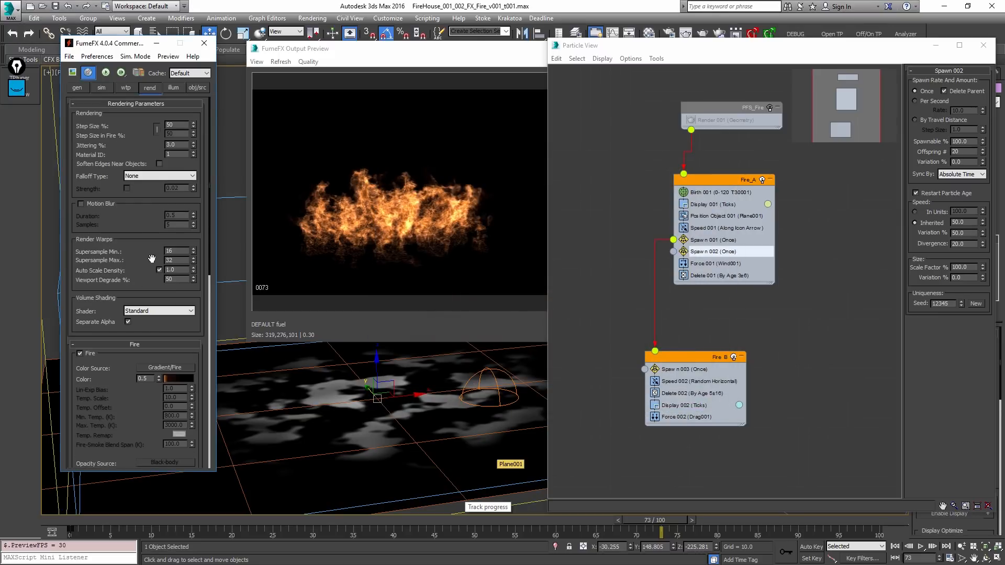
left_click(110, 89)
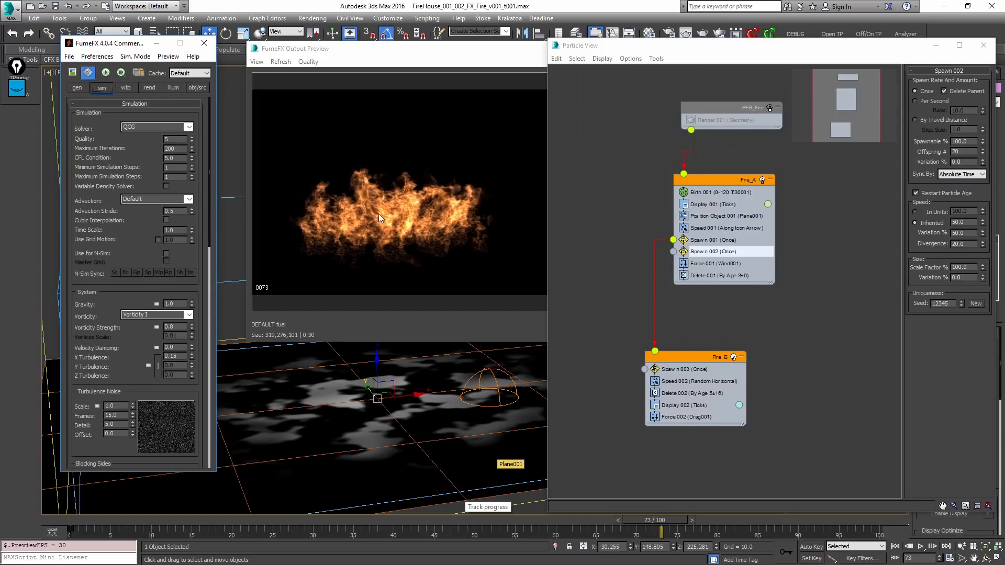
type("2")
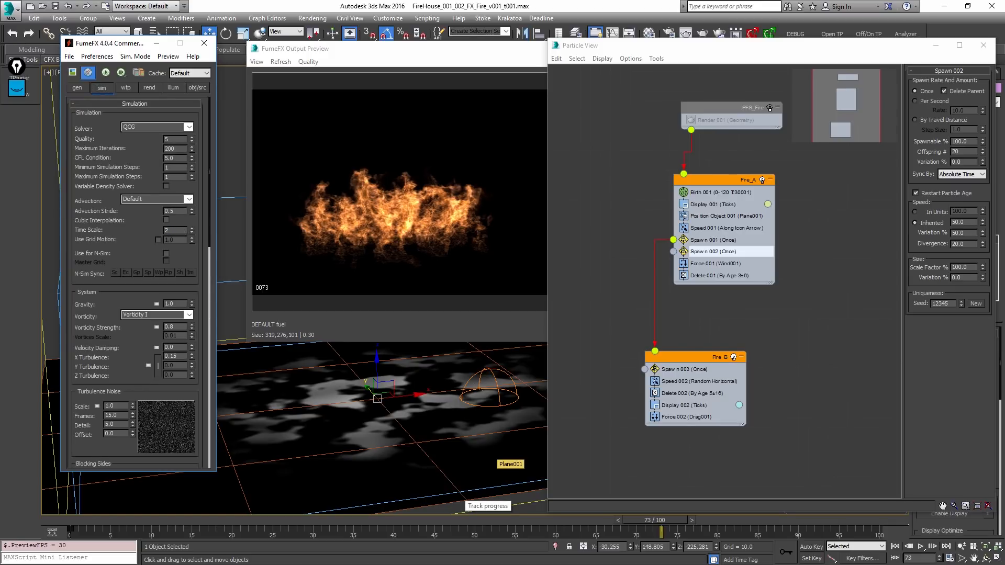
key("Return")
key("Return")
Step: With the annotation pen, circle the area beside the turbulence noise heading and draw four vertical marks with short baselines above the fire
left_click(21, 90)
left_click(33, 119)
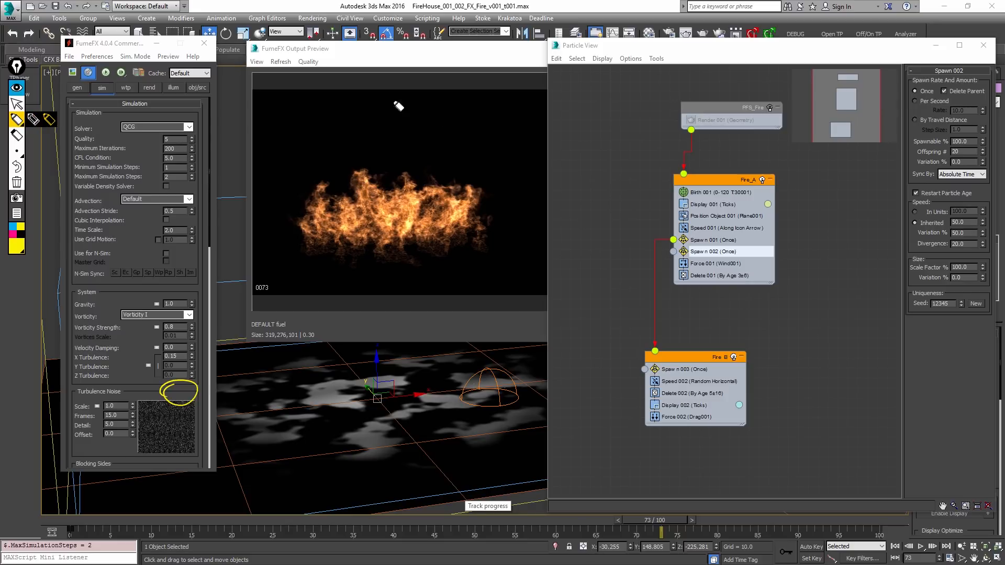
left_click_drag(275, 109, 275, 92)
left_click_drag(336, 108, 336, 92)
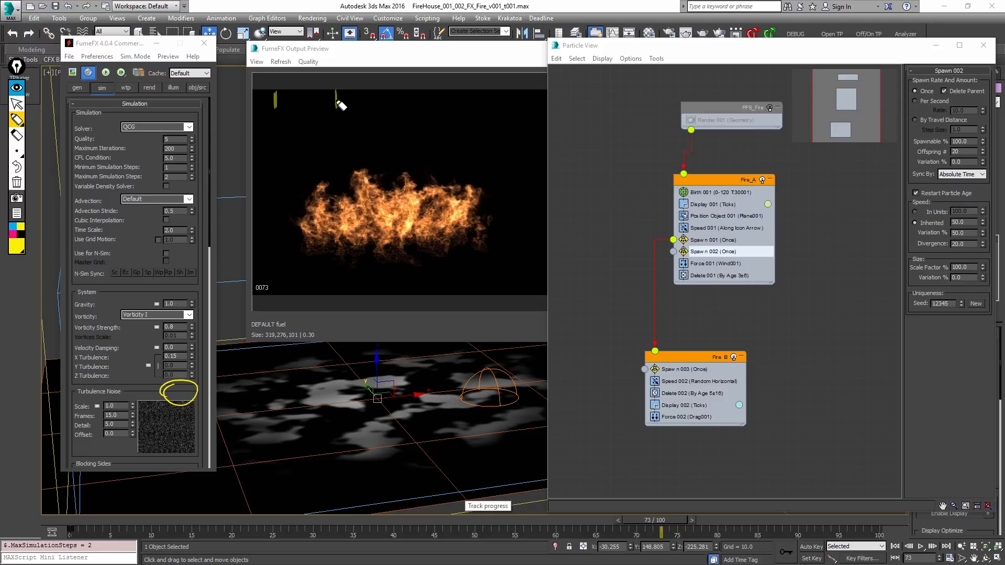
left_click_drag(399, 108, 400, 93)
left_click_drag(481, 91, 481, 108)
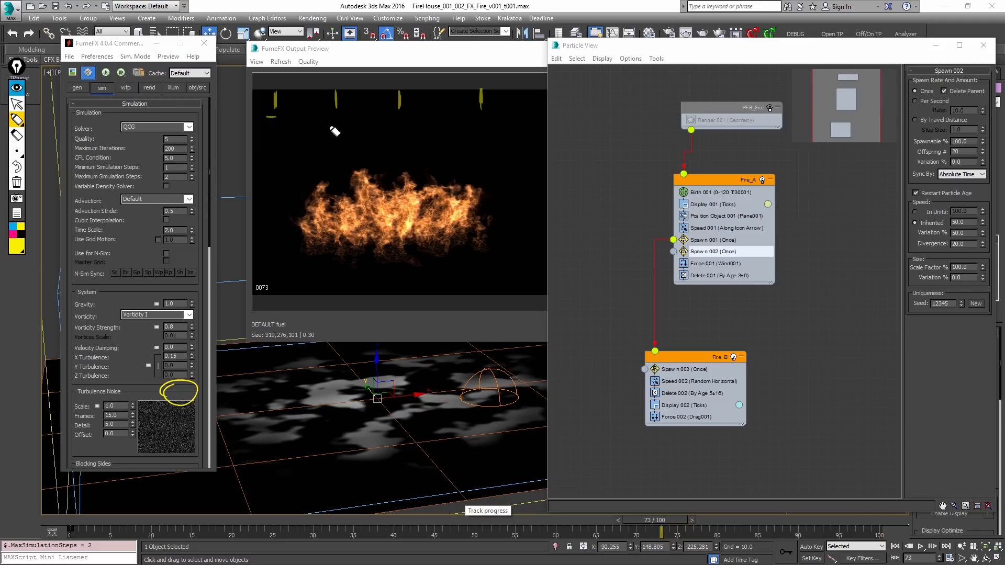
left_click_drag(394, 118, 407, 118)
left_click_drag(476, 112, 488, 112)
Step: Add small boxes above the four marks and scribble progressively looser zigzags between them to illustrate simulation sampling
left_click_drag(268, 113, 343, 113)
mouse_move(271, 74)
left_mouse_down()
mouse_move(268, 82)
mouse_move(277, 73)
mouse_move(341, 84)
mouse_move(343, 74)
left_mouse_up()
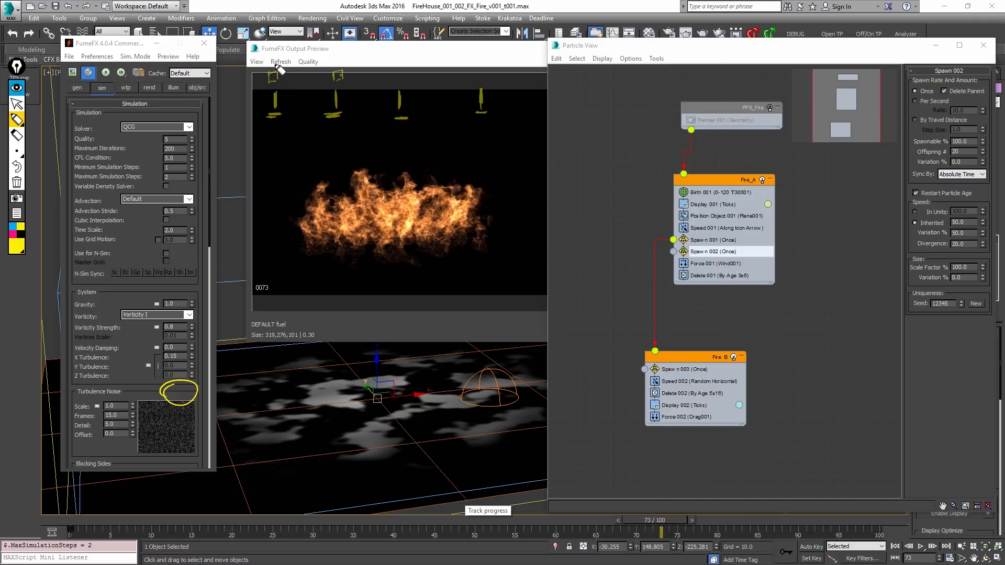
mouse_move(287, 134)
left_mouse_down()
mouse_move(314, 128)
mouse_move(320, 141)
mouse_move(309, 117)
left_mouse_up()
mouse_move(399, 81)
left_mouse_down()
mouse_move(403, 69)
mouse_move(407, 79)
left_mouse_up()
mouse_move(480, 84)
left_mouse_down()
mouse_move(477, 71)
mouse_move(484, 79)
left_mouse_up()
mouse_move(358, 142)
left_mouse_down()
mouse_move(381, 128)
mouse_move(471, 138)
left_mouse_up()
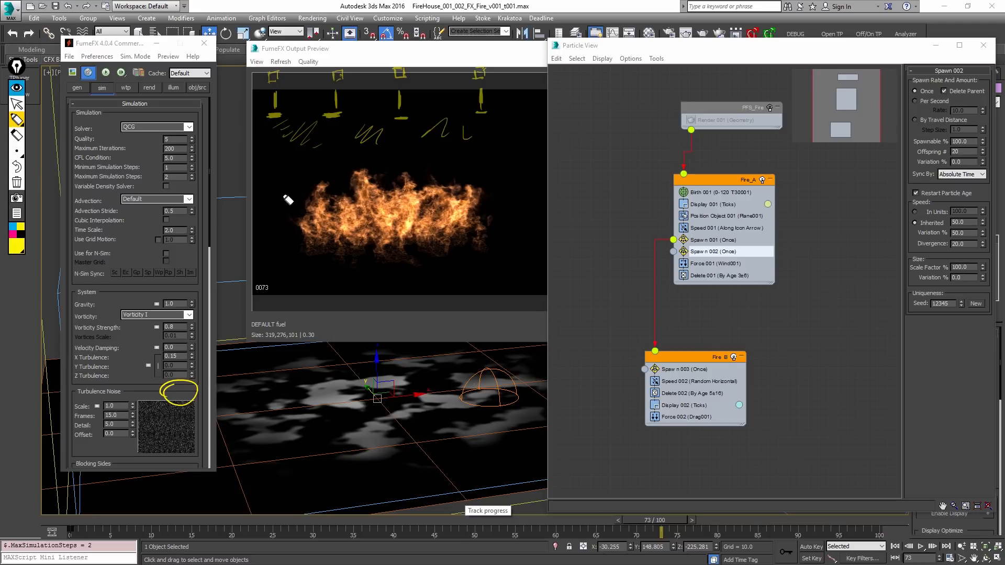
Step: Sketch small circles and curved motion paths beside the right edge of the fire, and clear all annotations
mouse_move(488, 241)
left_mouse_down()
mouse_move(478, 242)
mouse_move(492, 243)
left_mouse_up()
left_click_drag(487, 162, 485, 164)
left_click_drag(490, 242, 516, 183)
mouse_move(493, 224)
left_mouse_down()
mouse_move(513, 187)
mouse_move(478, 215)
mouse_move(517, 211)
left_mouse_up()
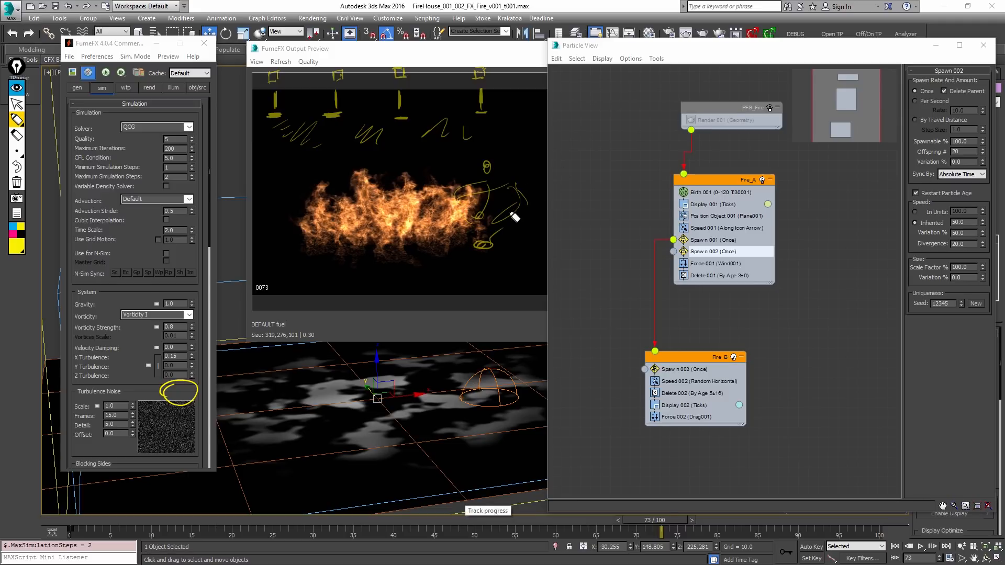
left_click(21, 182)
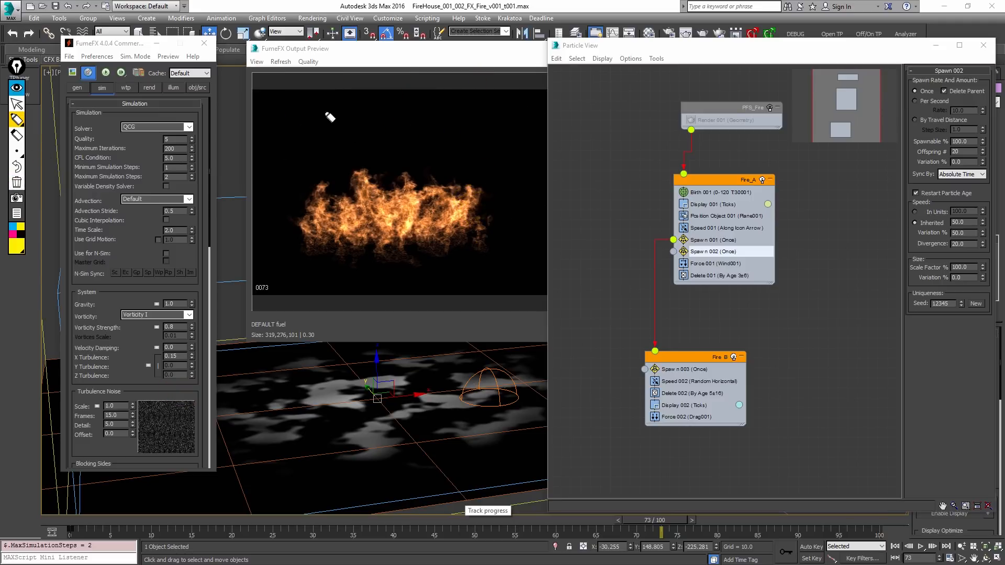
Step: Draw a row of ticks and dashes above the fire and jagged lines at its right edge, and clear them
left_click_drag(294, 86, 292, 87)
mouse_move(300, 109)
left_mouse_down()
mouse_move(289, 110)
mouse_move(300, 109)
left_mouse_up()
left_click_drag(355, 106, 432, 102)
left_click_drag(324, 106, 324, 112)
left_click_drag(453, 99, 515, 98)
mouse_move(291, 90)
left_mouse_down()
mouse_move(360, 83)
mouse_move(343, 103)
left_mouse_up()
mouse_move(448, 179)
left_mouse_down()
mouse_move(489, 141)
mouse_move(524, 168)
left_mouse_up()
left_click_drag(501, 211, 512, 243)
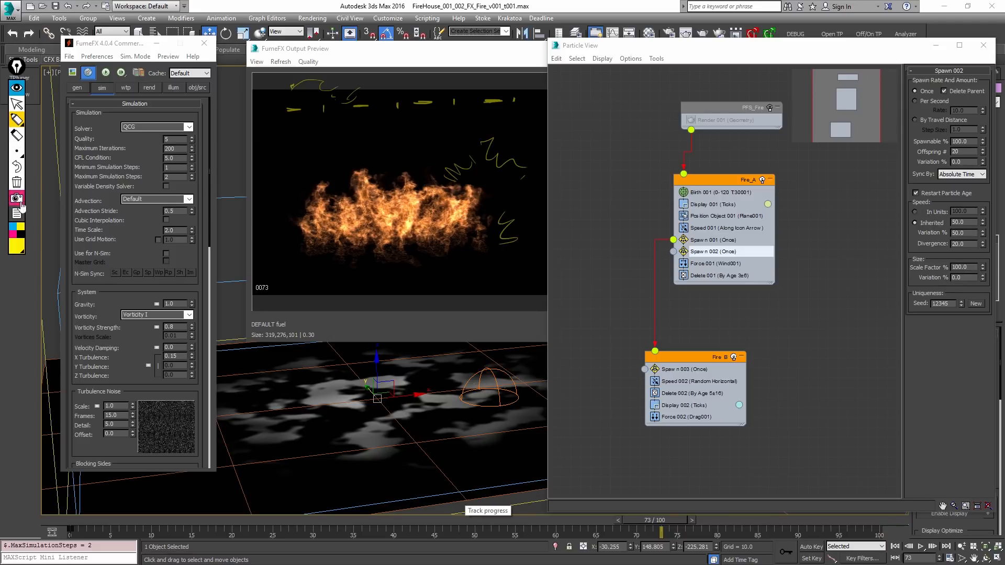
left_click(16, 182)
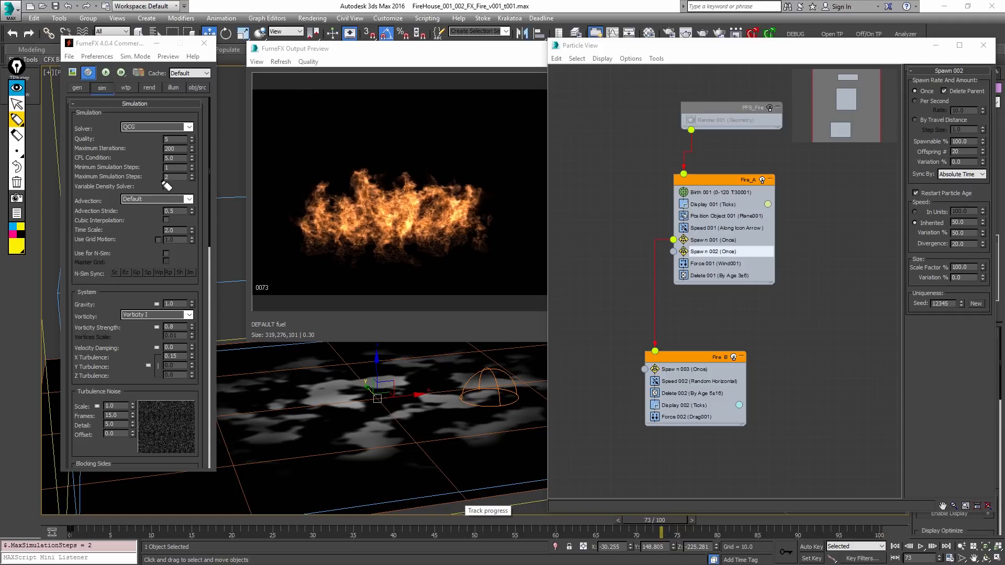
Step: Mark the minimum simulation steps value with the pen, clear it, and circle the maximum simulation steps value
mouse_move(167, 172)
left_mouse_down()
mouse_move(163, 182)
mouse_move(165, 172)
left_mouse_up()
left_click(17, 181)
mouse_move(168, 183)
left_mouse_down()
mouse_move(159, 173)
mouse_move(174, 179)
left_mouse_up()
left_click(17, 181)
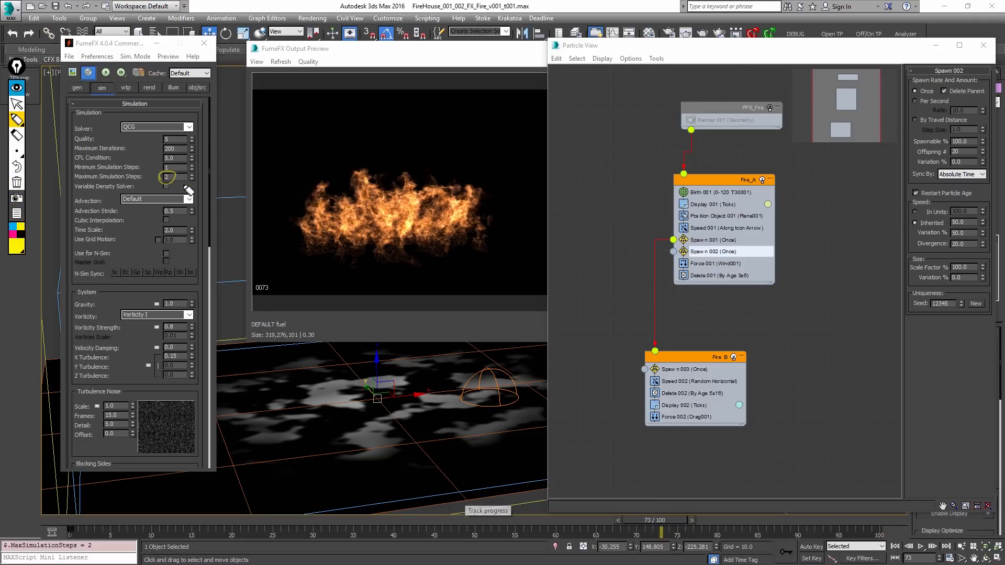
left_click(165, 178)
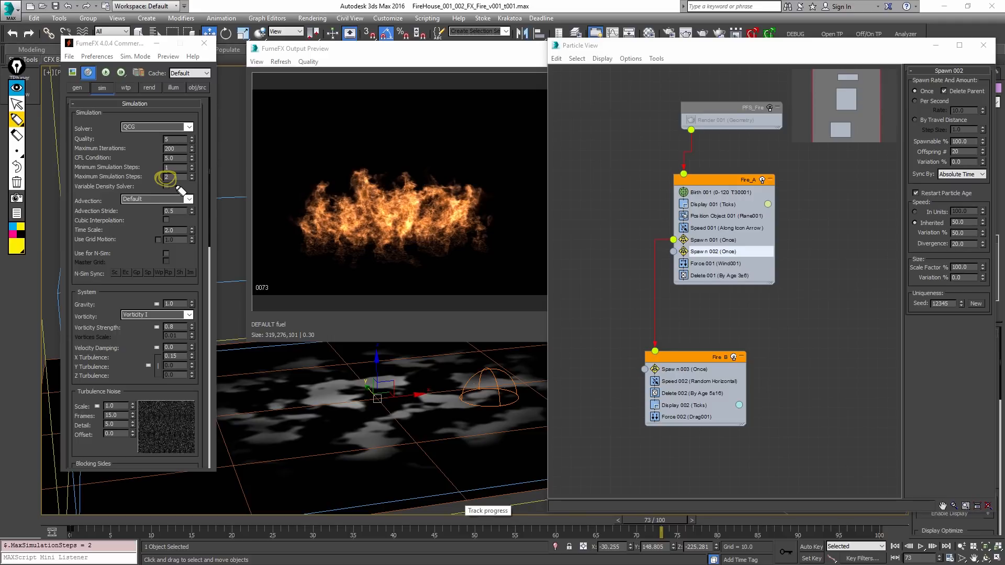
left_click(166, 167)
Step: Circle the CFL condition, sketch a line above the fire, mark the simulation steps values, and clear the annotations
left_click_drag(172, 154, 166, 167)
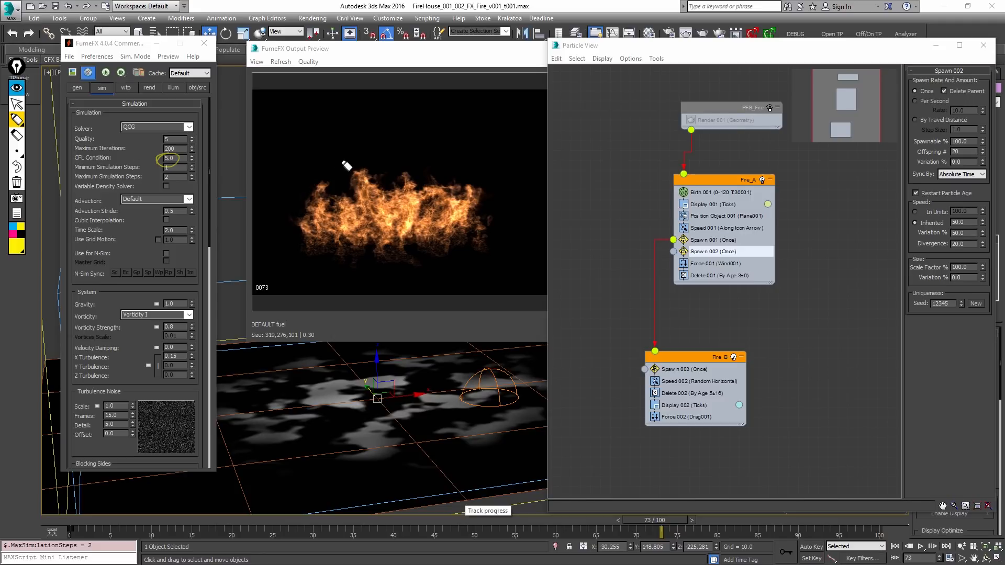
left_click_drag(339, 165, 429, 150)
mouse_move(176, 172)
left_mouse_down()
mouse_move(162, 180)
mouse_move(175, 171)
mouse_move(172, 152)
left_mouse_up()
left_click(18, 183)
left_click_drag(174, 171, 172, 173)
left_click(16, 182)
left_click(17, 119)
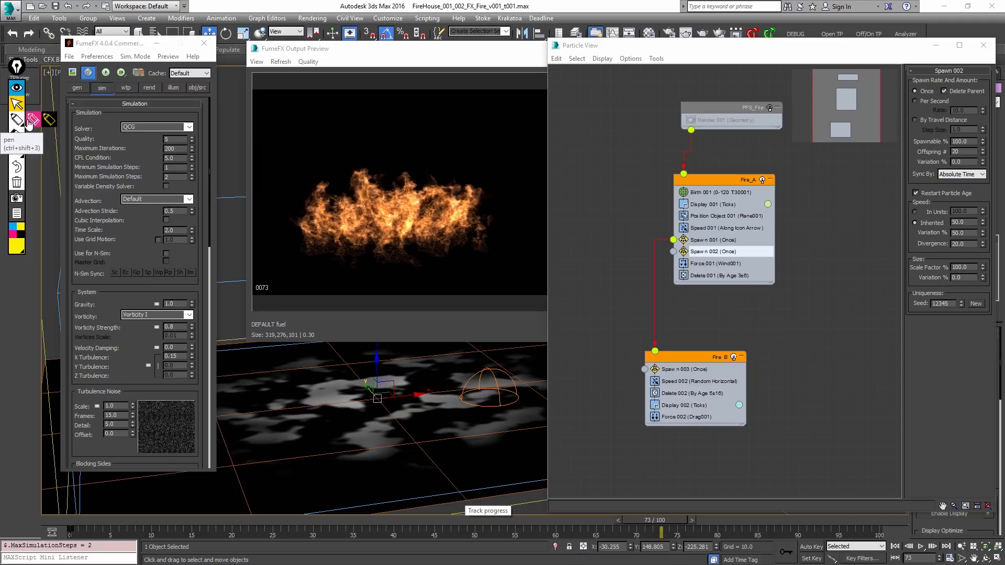
Step: Try a CFL condition of 10 in the simulation settings, and return it to 5
left_click(49, 125)
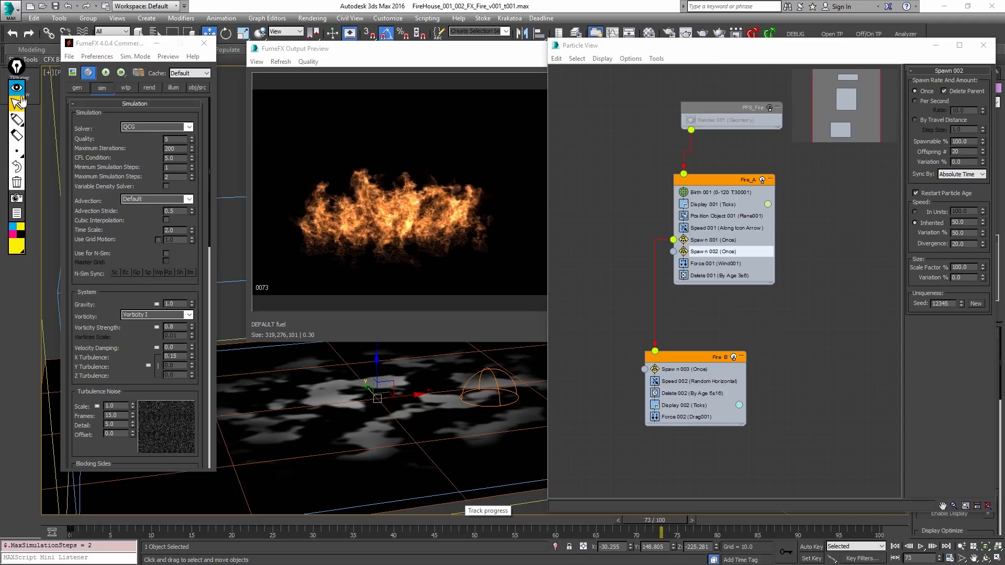
double_click(183, 177)
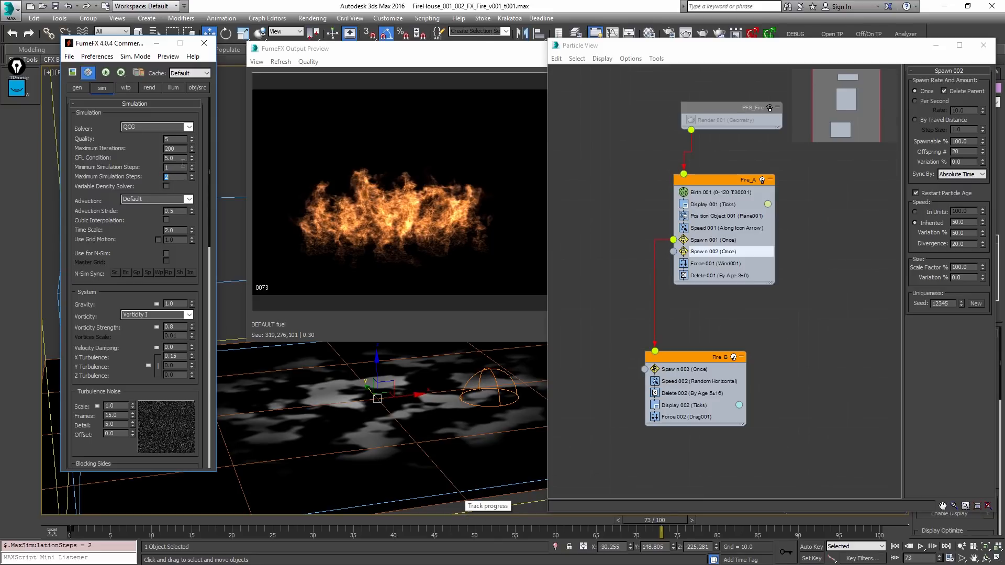
double_click(179, 158)
type("10")
key("Return")
type("5")
key("Return")
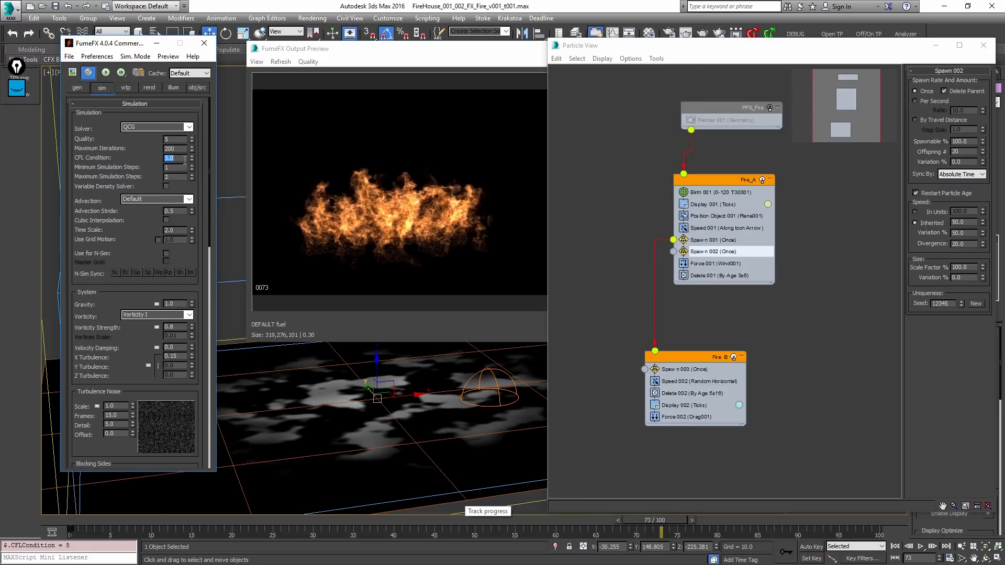
Step: Set the solver's maximum iterations to 150
double_click(173, 148)
type("150")
key("Return")
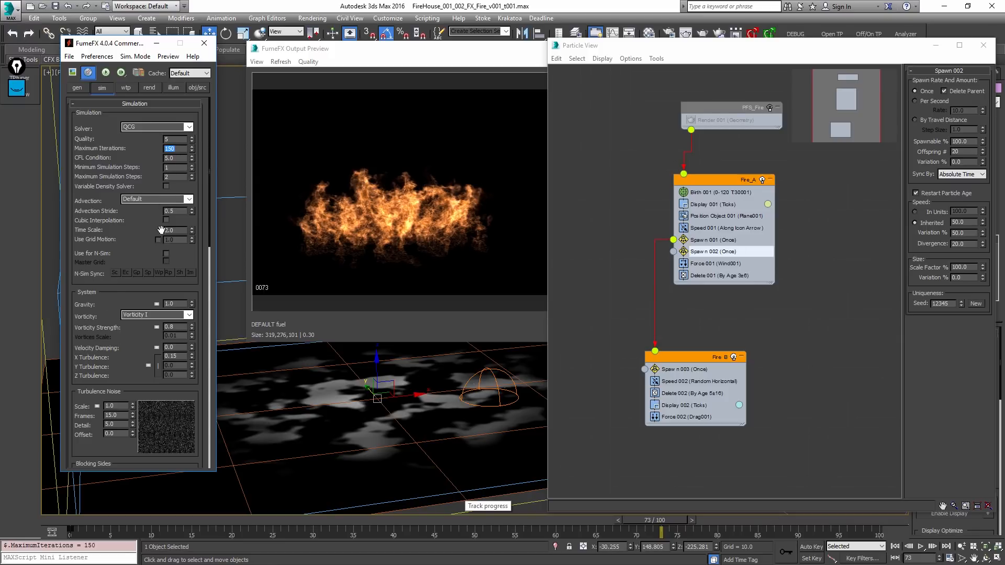
Step: Review the vorticity options, turbulence noise and fuel settings of the simulation
scroll(187, 315, "down", 10)
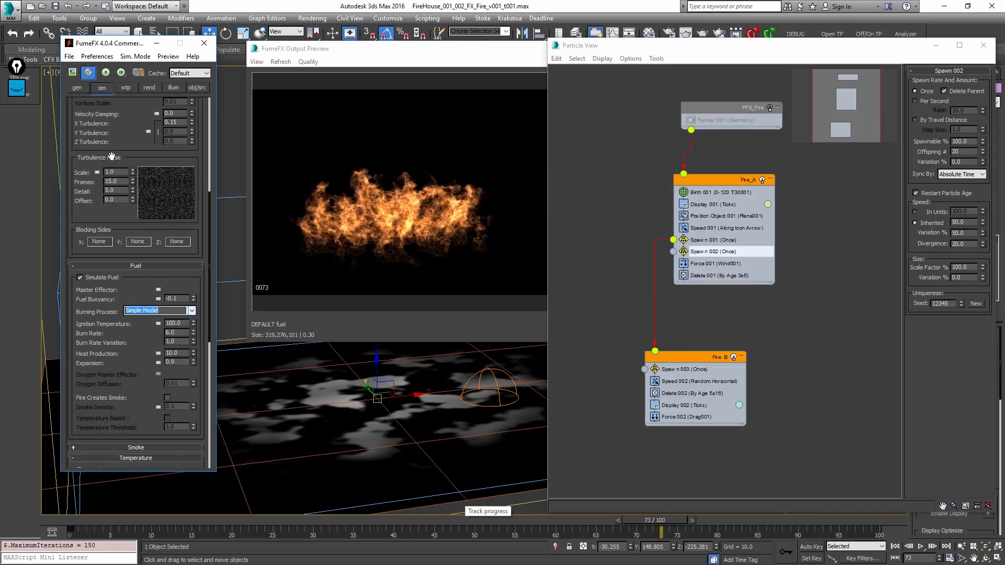
scroll(154, 217, "up", 7)
left_click(191, 246)
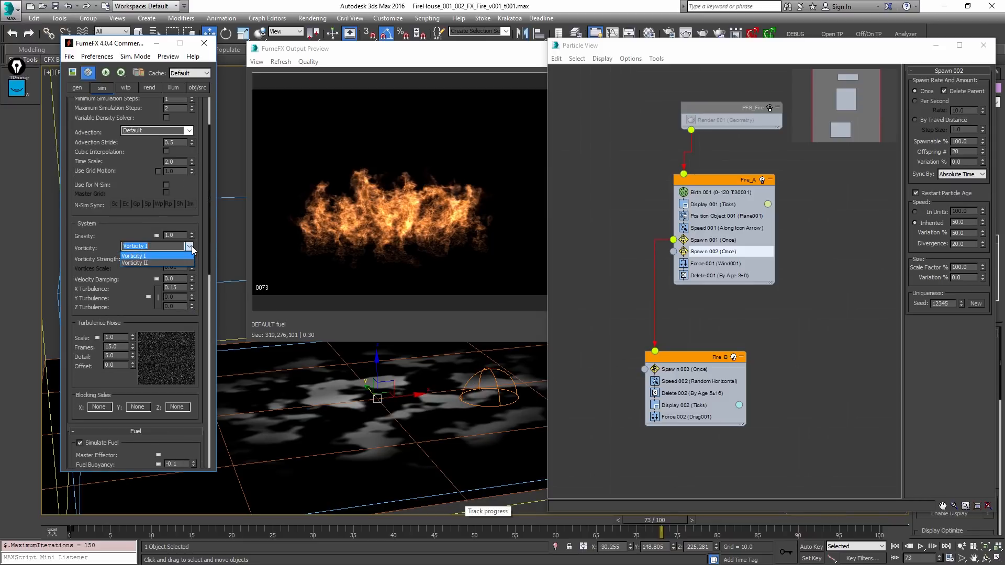
left_click(189, 248)
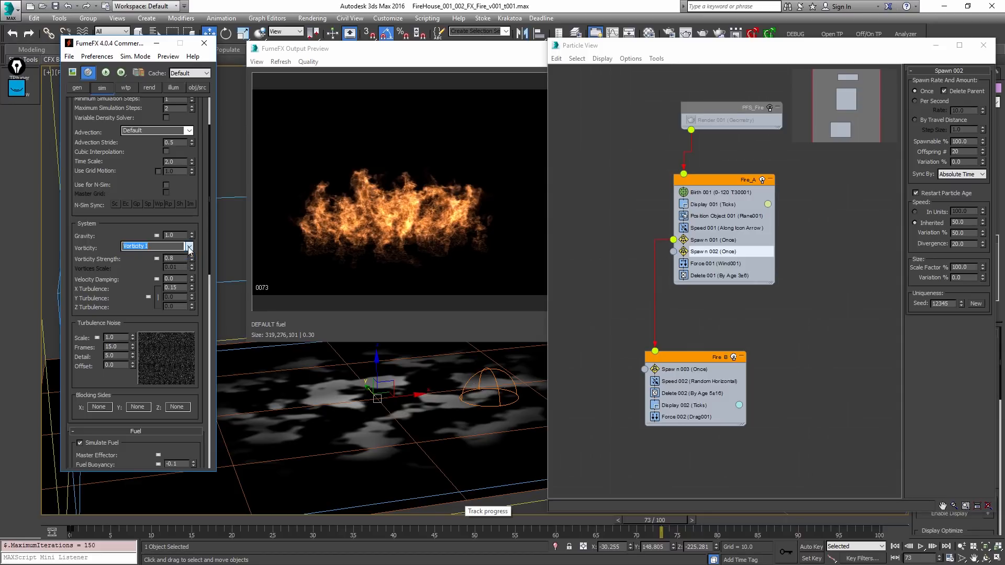
scroll(128, 306, "down", 10)
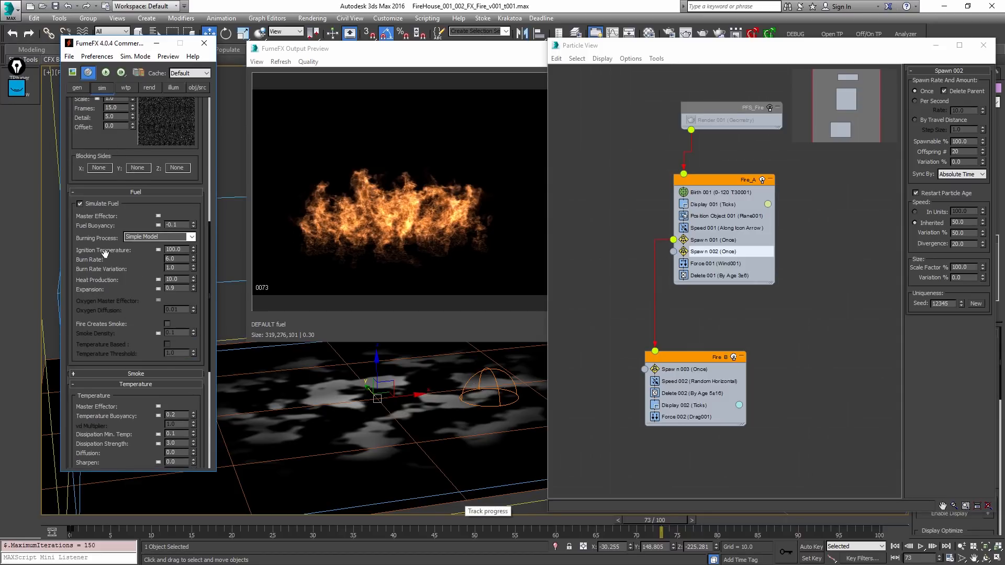
scroll(106, 255, "up", 5)
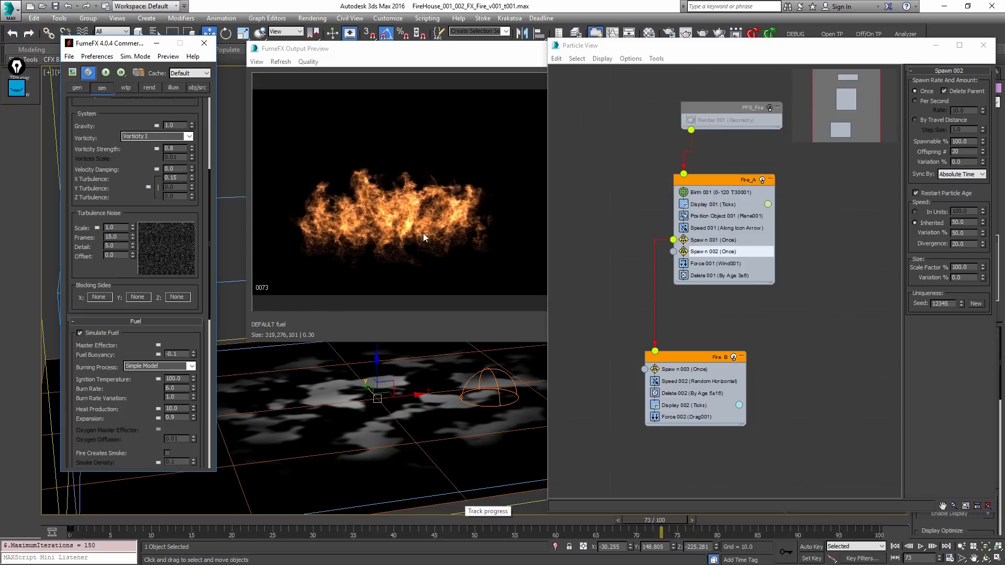
Step: Show the FumeFX rendering parameters, bring the view closer to the ground fire, and render a test image
left_click(152, 87)
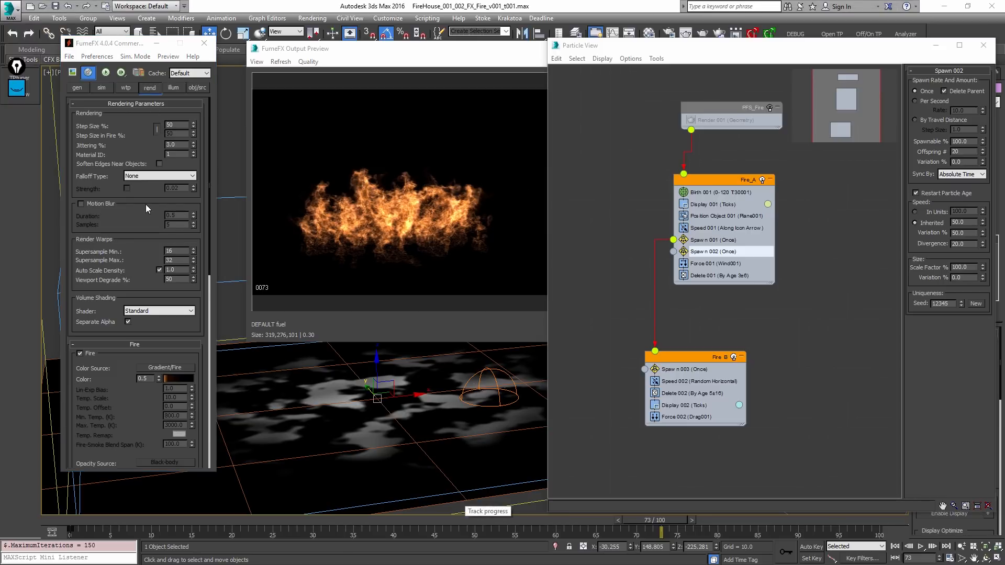
scroll(467, 385, "up", 2)
middle_click_drag(420, 386, 440, 389, "alt")
key("w")
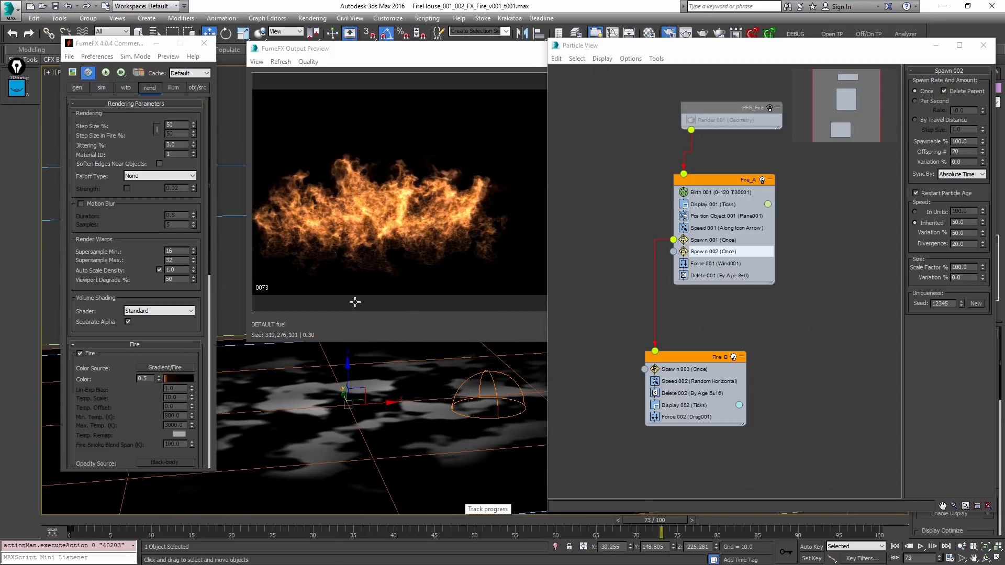
key("shift+q")
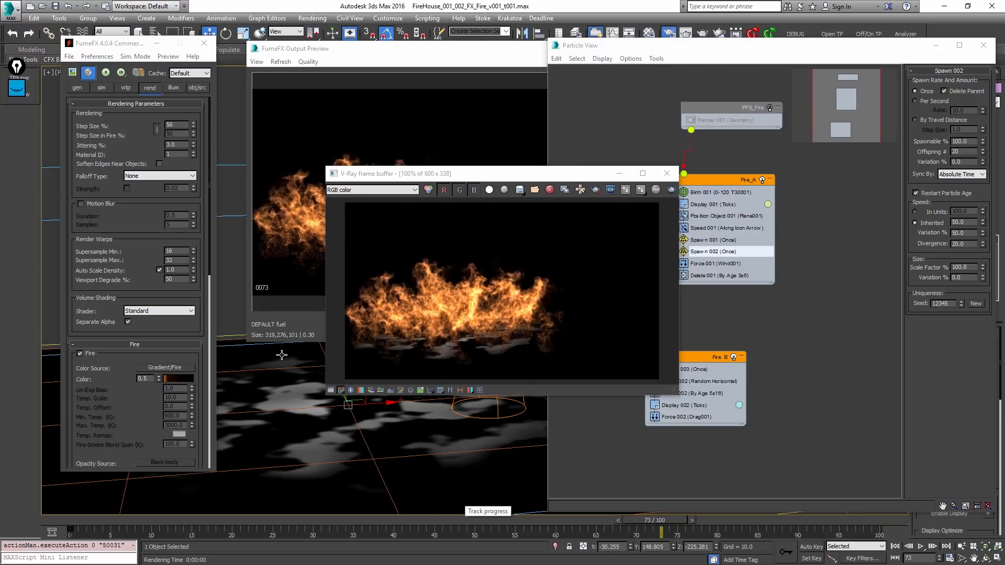
Step: Change the V-Ray image sampler to Adaptive with a color threshold of 0.007
key("F10")
left_click(234, 142)
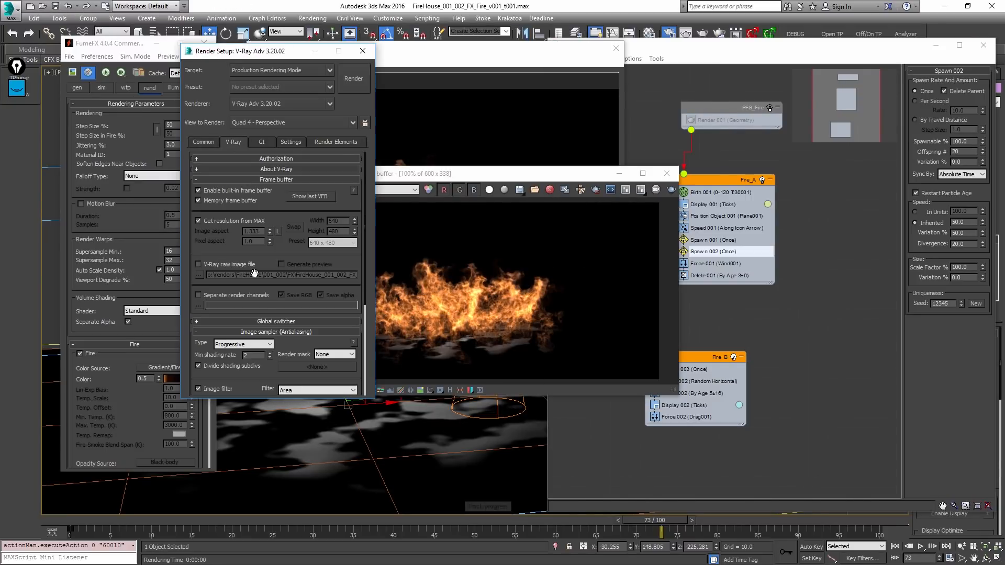
scroll(268, 293, "down", 5)
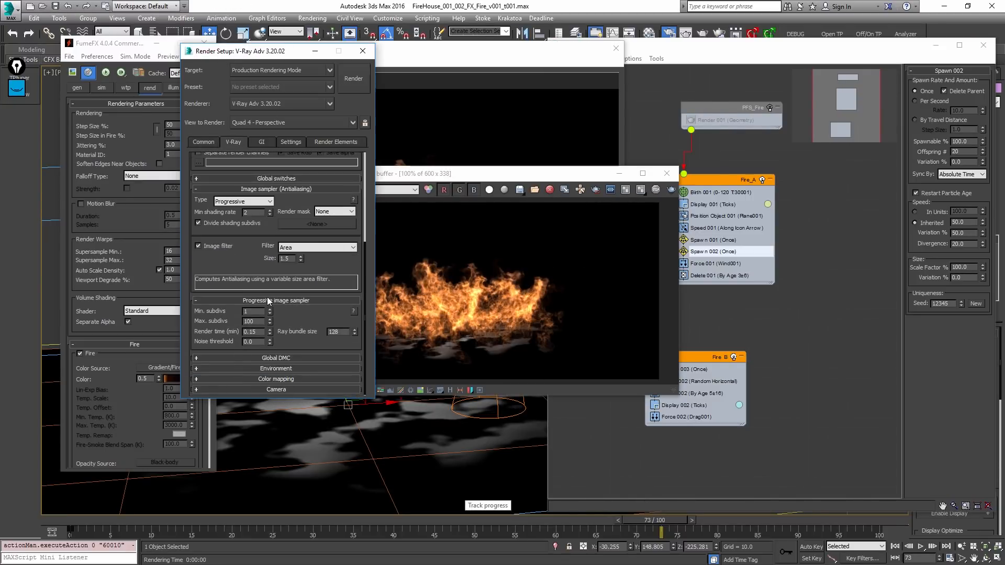
left_click(255, 202)
left_click(250, 218)
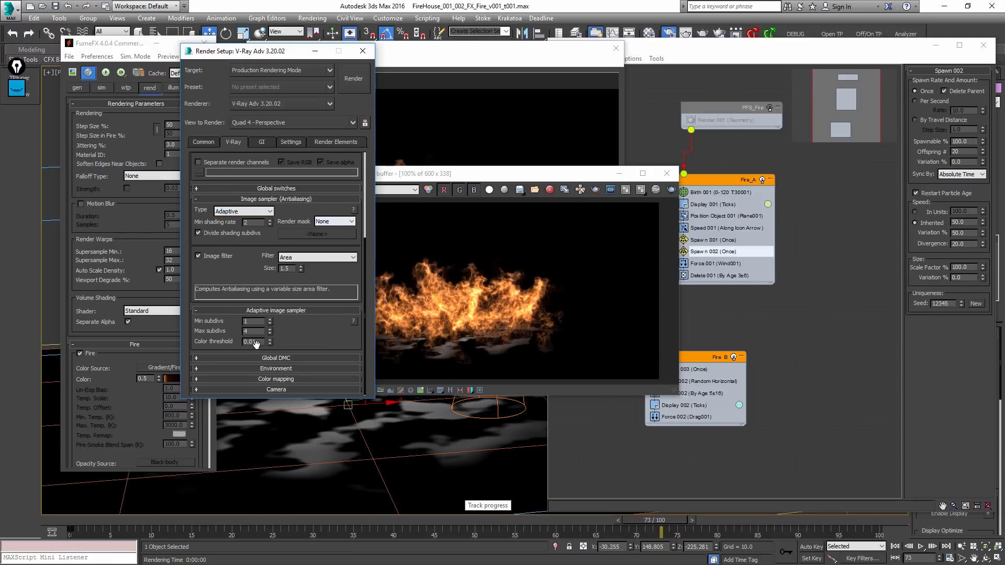
left_click(258, 342)
key("BackSpace")
type("07")
key("Return")
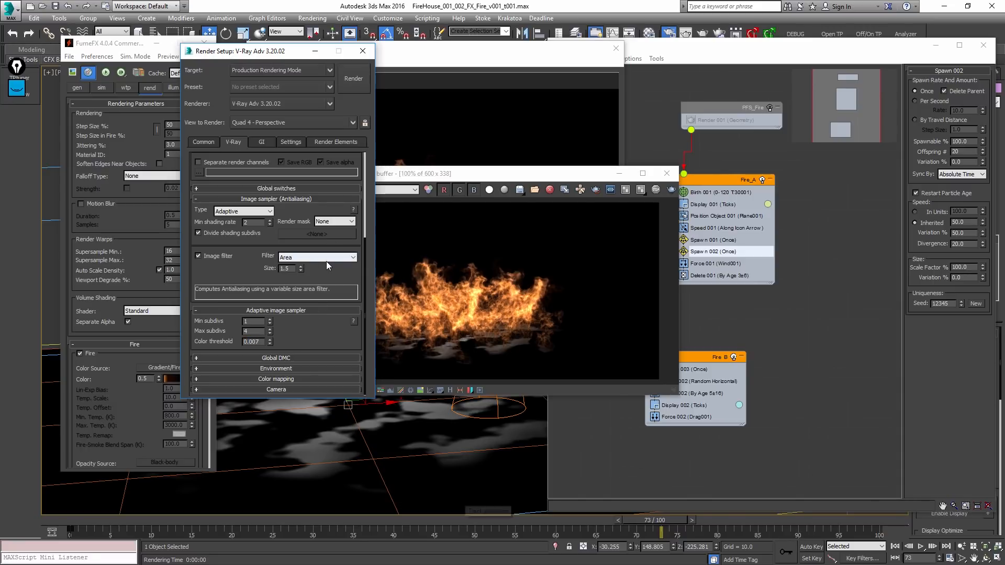
Step: Set the antialiasing filter to VRayTriangleFilter, close the render settings, and render the fire again
left_click(328, 257)
left_click(312, 366)
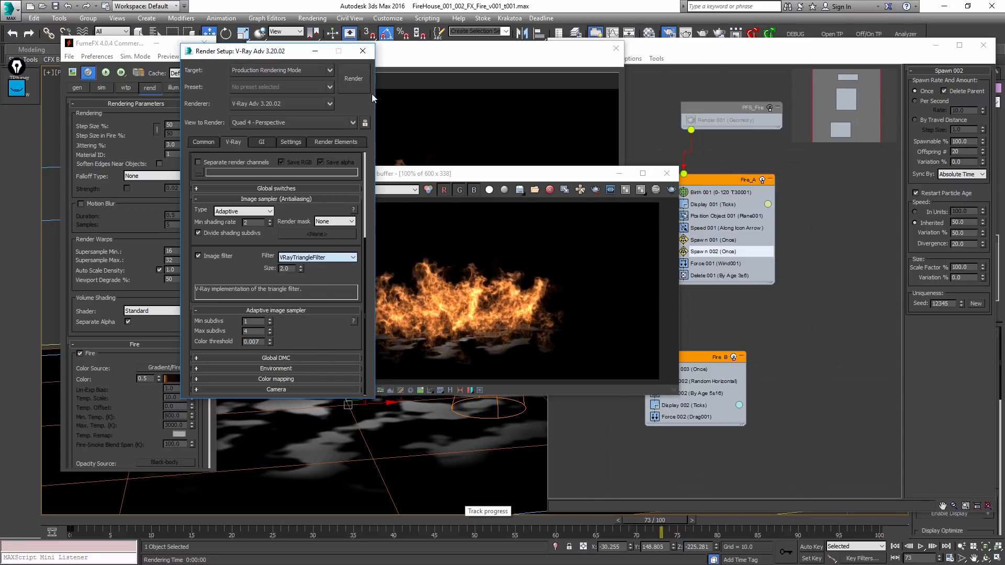
left_click(363, 50)
key("shift+q")
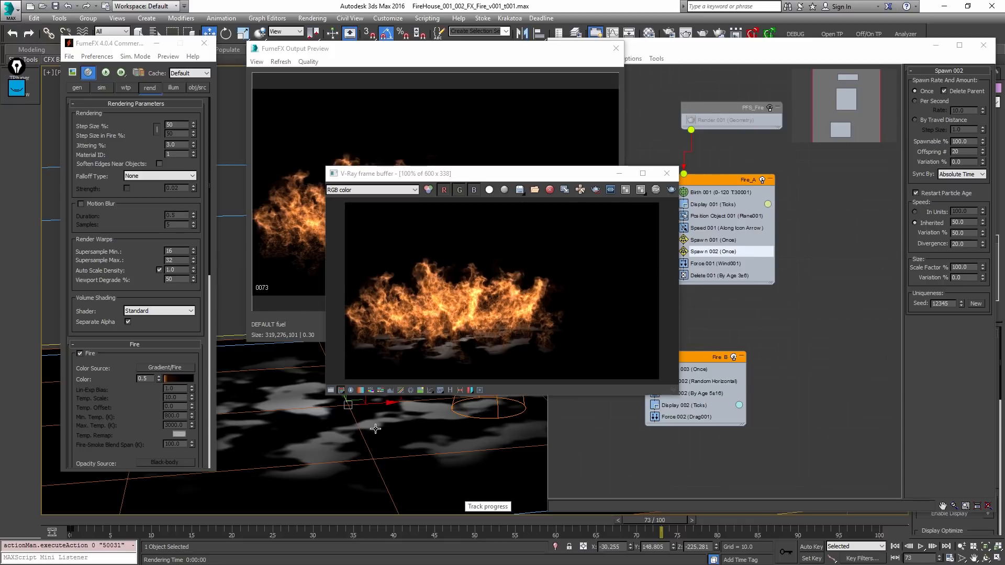
Step: Inspect the rendered fire in the frame buffer, and close the frame buffer and the FumeFX output preview
left_click(482, 307)
scroll(482, 306, "up", 1)
scroll(482, 306, "down", 1)
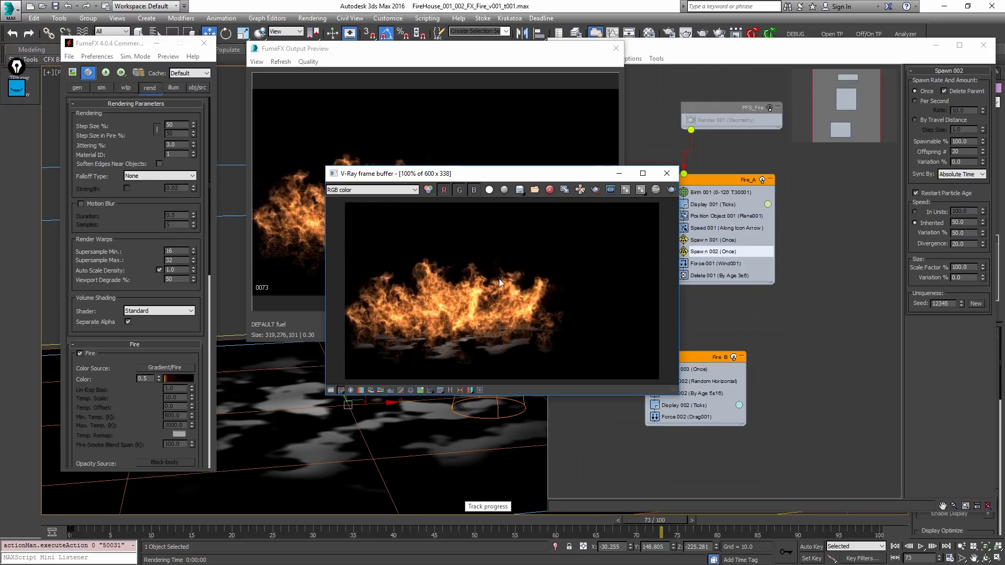
right_click(476, 293)
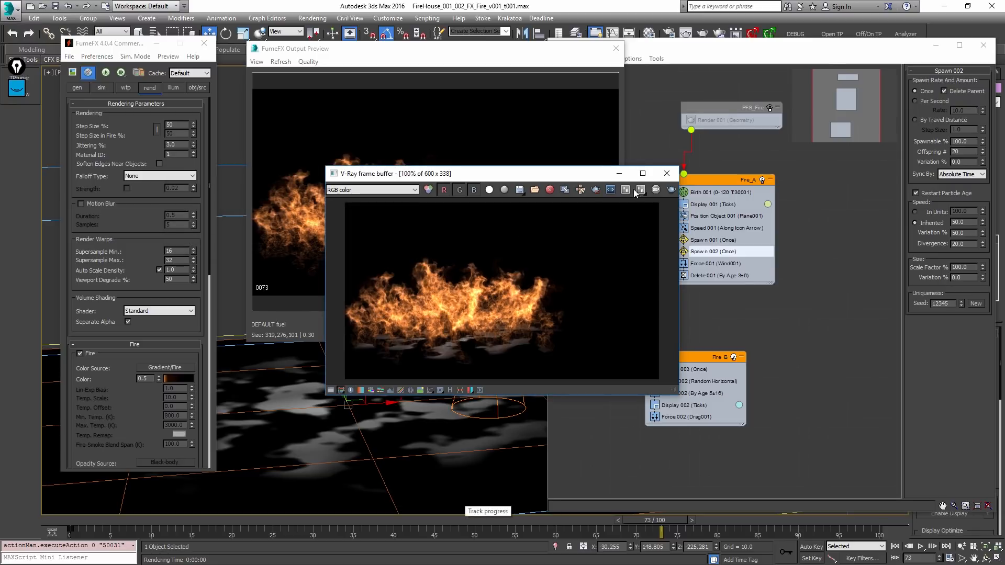
left_click(666, 173)
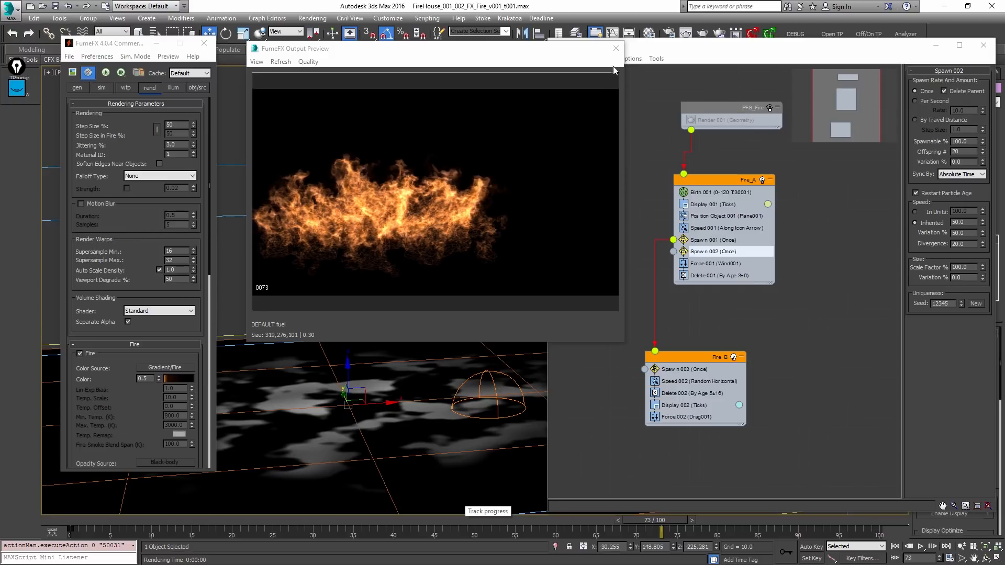
left_click(615, 48)
Step: Deselect the FumeFX grid, play the animation up to frame 36, and view both simulation grids
left_click(494, 228)
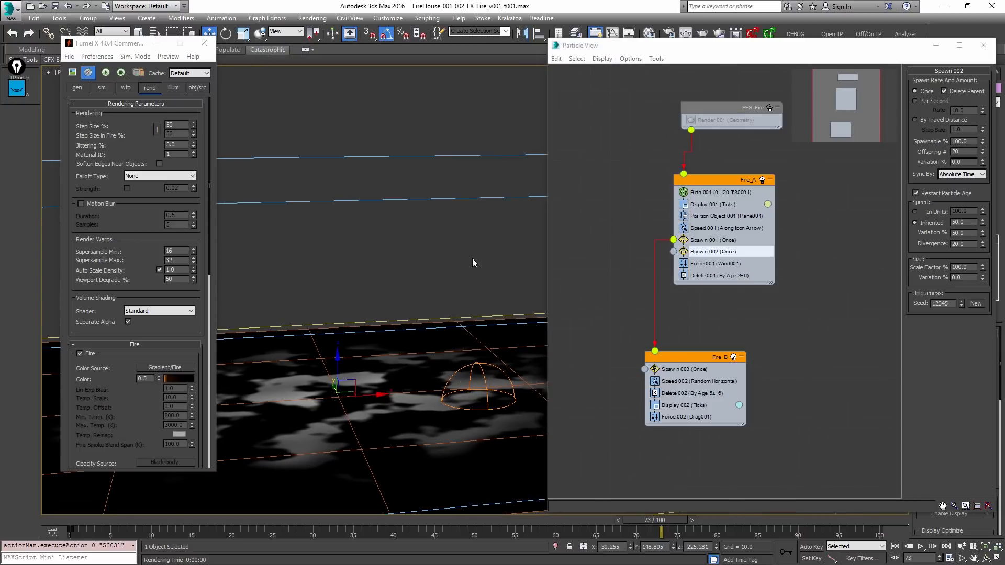
key("z")
middle_click_drag(475, 303, 460, 300, "alt")
middle_click_drag(454, 393, 429, 335)
key("/")
scroll(430, 339, "up", 4)
key("/")
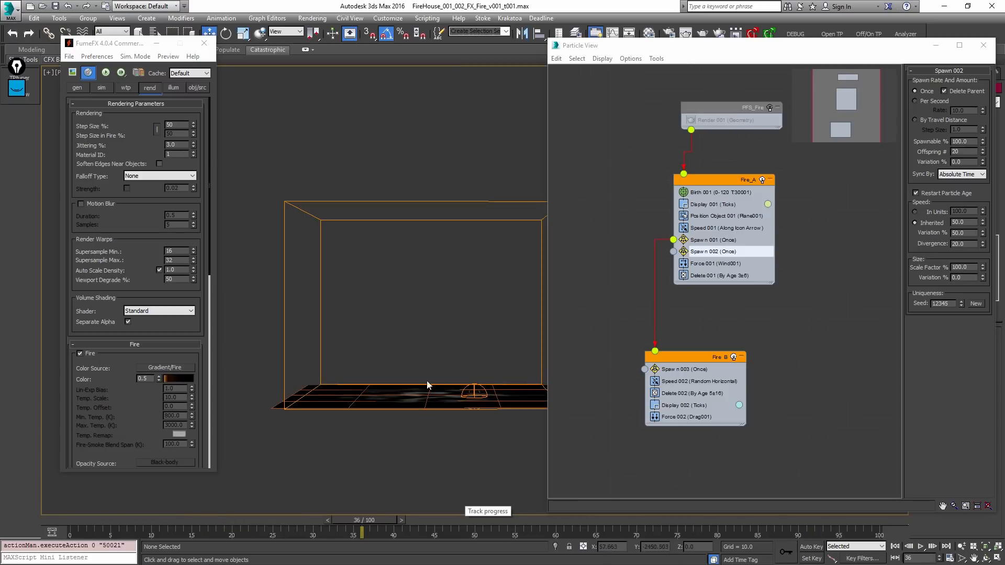
middle_click_drag(453, 371, 302, 379)
scroll(427, 386, "down", 2)
scroll(382, 354, "down", 4)
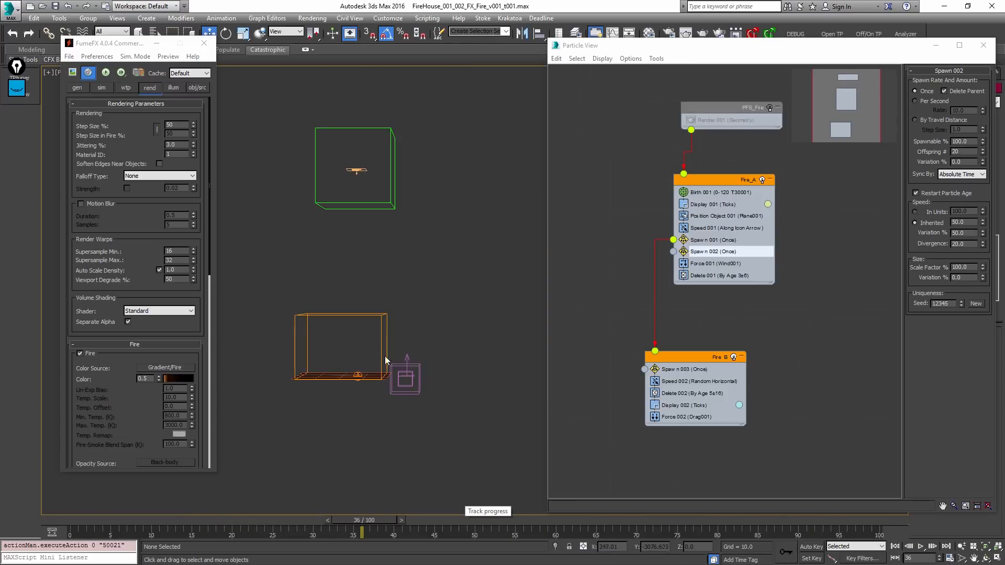
Step: Unhide the scene objects and examine the staircase geometry around the fire grids from several angles
key("alt+h")
middle_click_drag(413, 360, 461, 356, "alt")
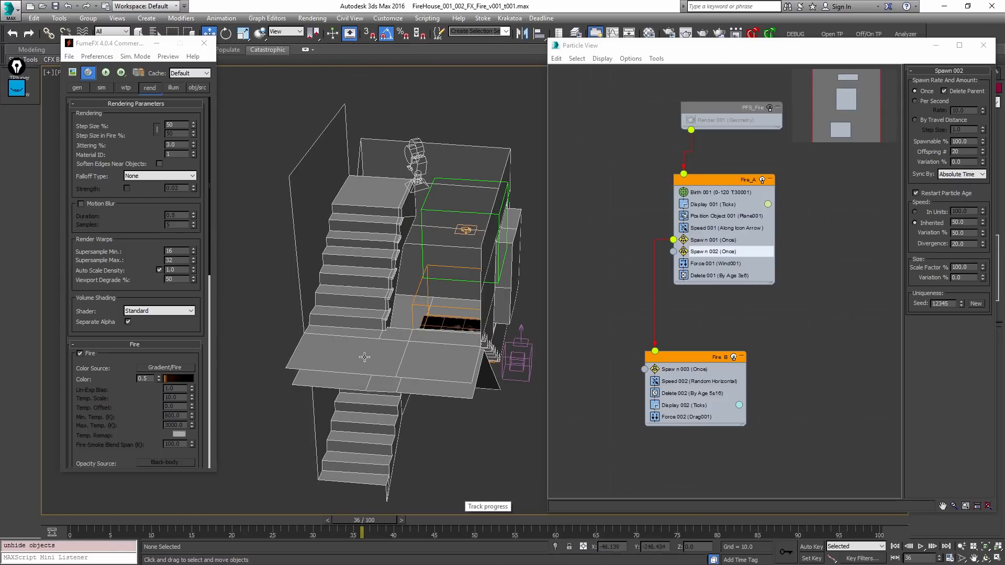
middle_click_drag(472, 315, 440, 283, "alt")
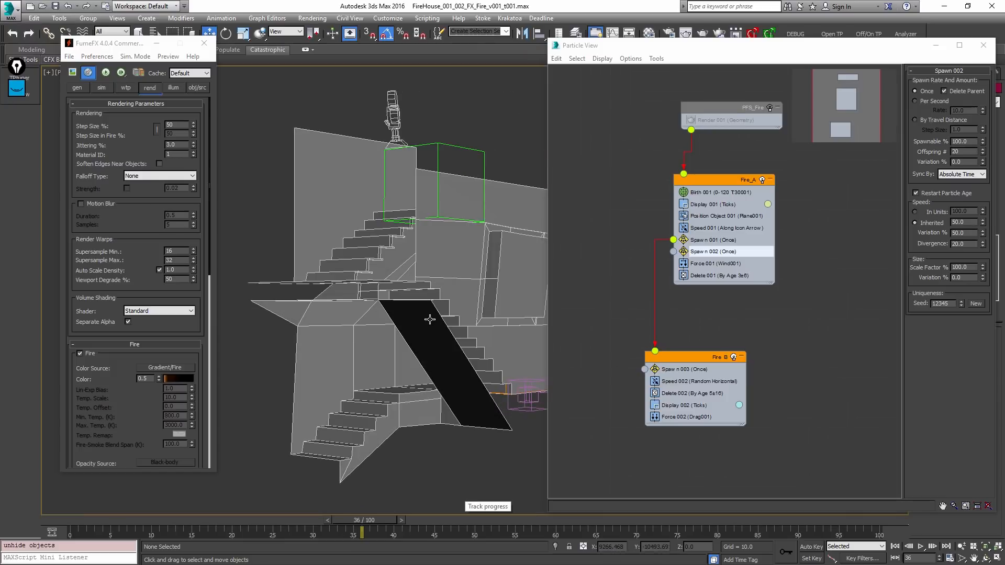
middle_click_drag(430, 318, 413, 353, "alt")
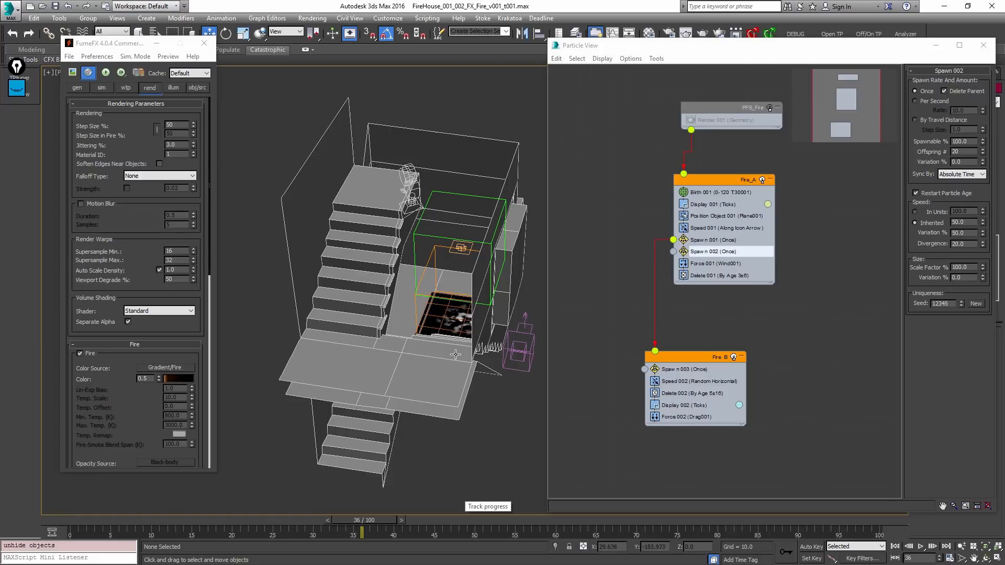
middle_click_drag(461, 326, 428, 374, "alt")
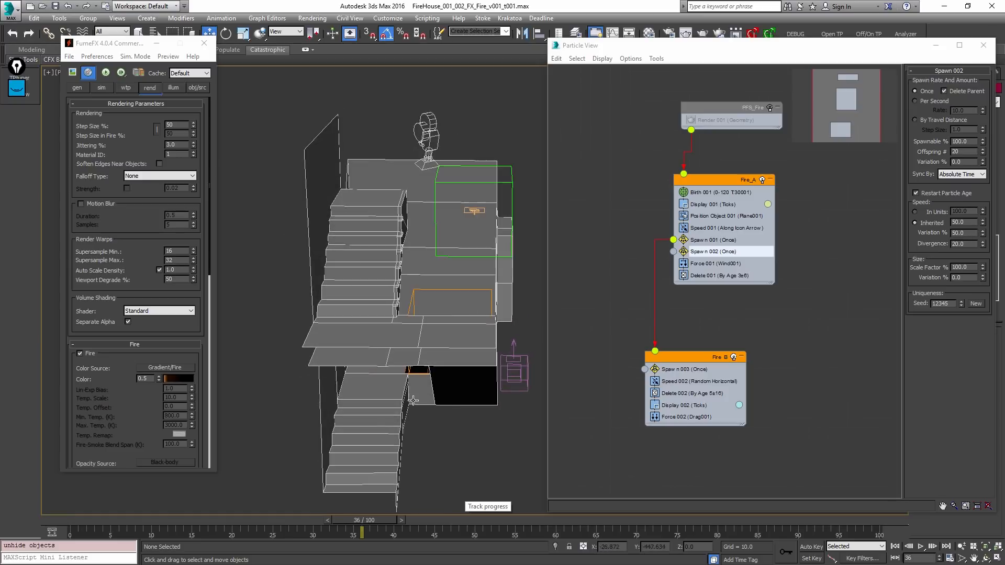
middle_click_drag(406, 198, 456, 262, "alt")
middle_click_drag(426, 305, 388, 408, "alt")
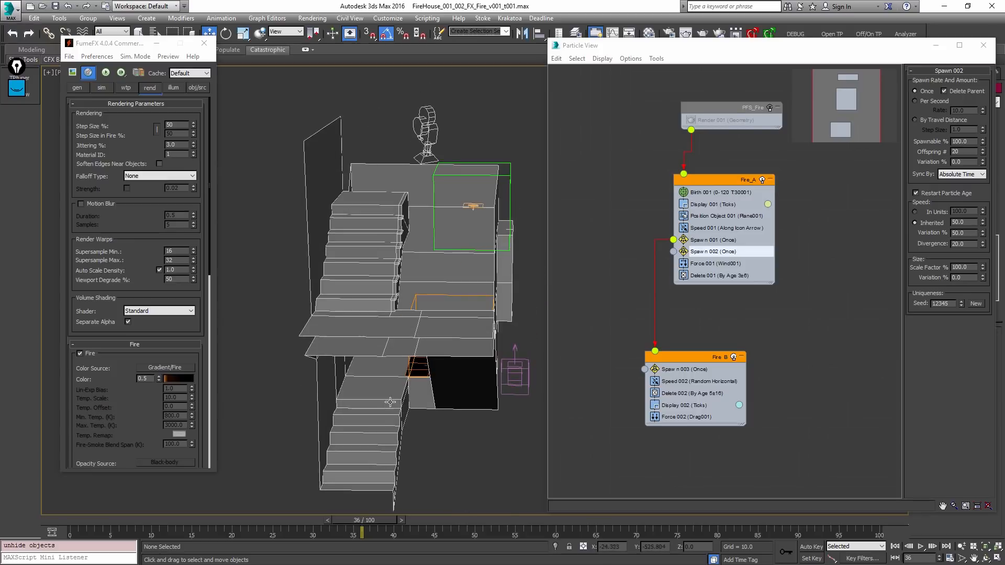
middle_click_drag(420, 225, 421, 265, "alt")
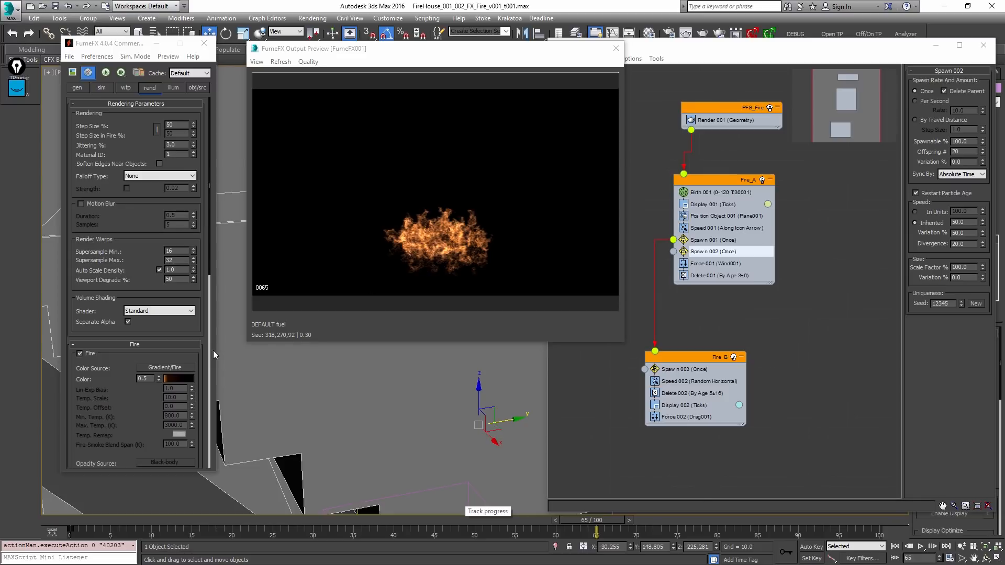
Step: Scrub the timeline through frames 28 and 61 to check the fire in the output preview
left_click_drag(140, 526, 337, 523)
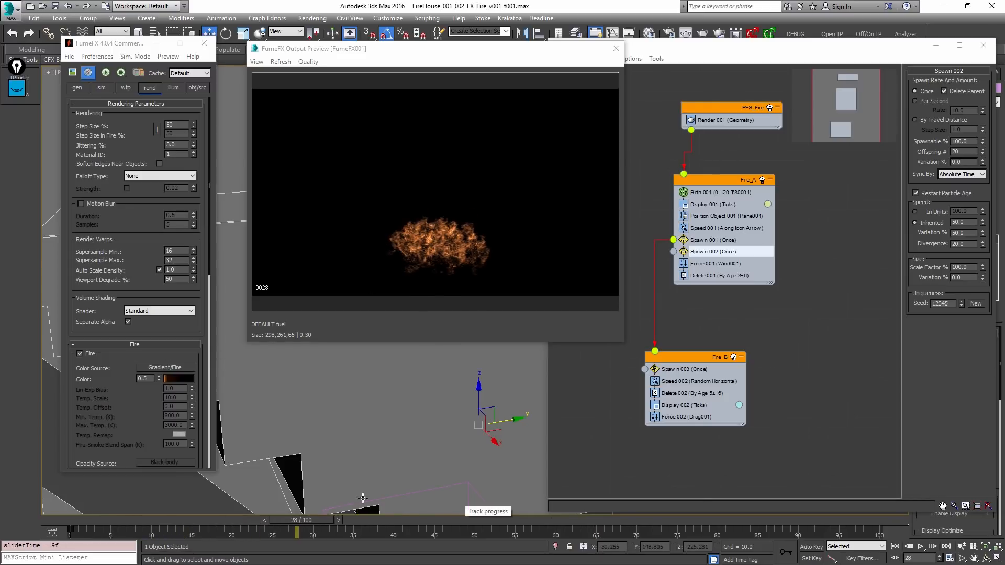
middle_click_drag(381, 454, 444, 402, "alt")
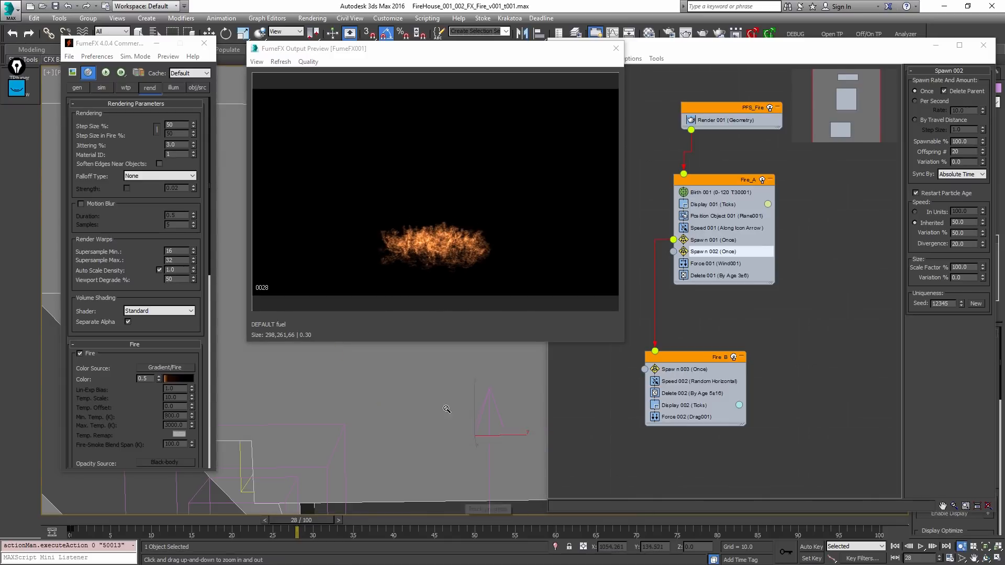
scroll(450, 403, "up", 3)
left_click_drag(371, 520, 665, 509)
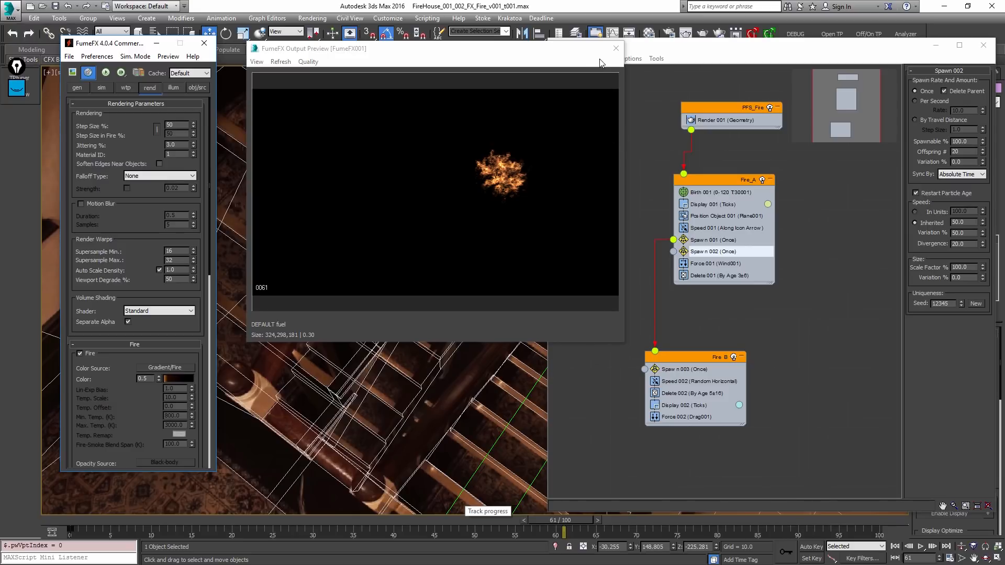
Step: Close the output preview and Particle View, and look closely at the fire particles over the staircase footage
left_click(616, 49)
key("6")
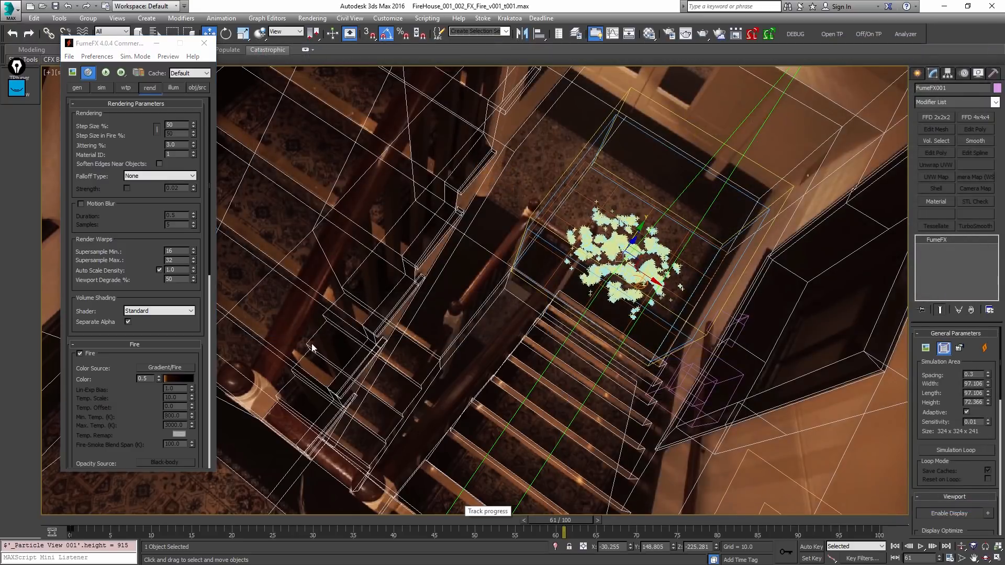
key("z")
middle_click_drag(549, 359, 528, 341, "ctrl+alt")
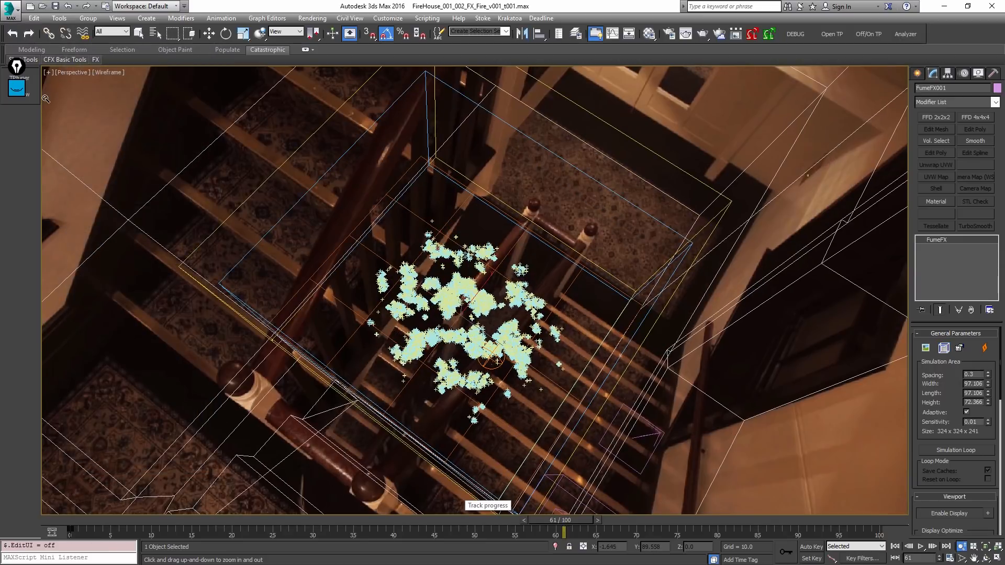
Step: Open the FumeFX settings and output preview for the fire grid, and move the preview clear of the fire particles
key("f")
left_click(88, 74)
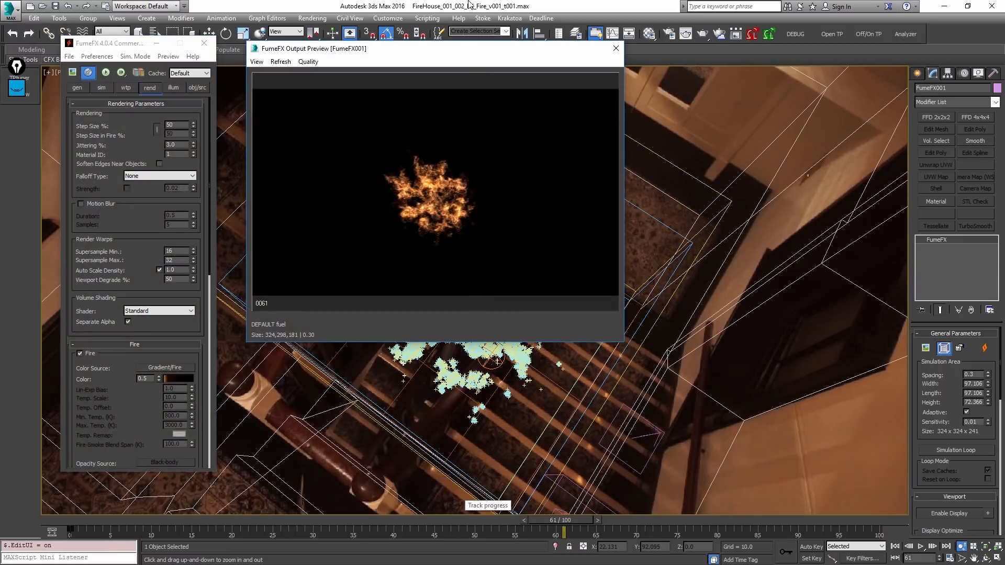
left_click_drag(430, 45, 734, 66)
Step: Examine the fire from a changed angle at frame 70, review the _ffx.avi preview movie, and close it
key("ctrl+r")
left_click_drag(482, 246, 465, 307)
key("alt+z")
middle_click_drag(465, 307, 467, 356)
left_click_drag(467, 355, 475, 293)
key("w")
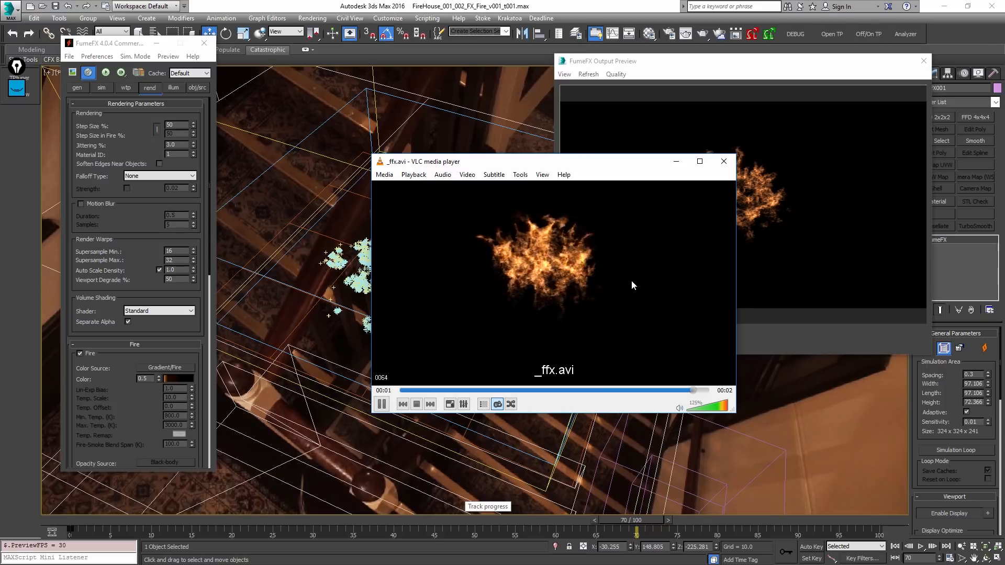
left_click(723, 161)
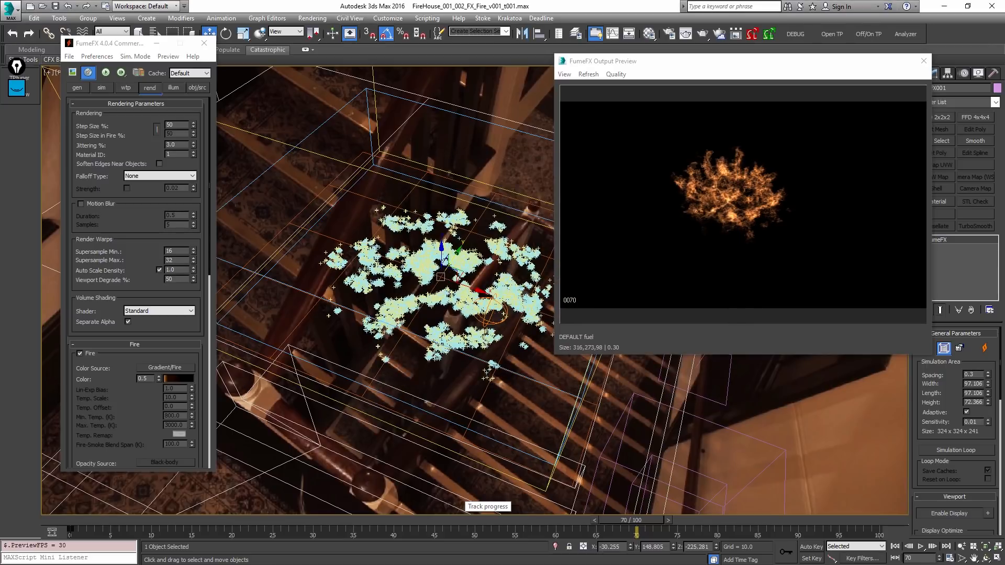
left_click_drag(621, 92, 774, 1)
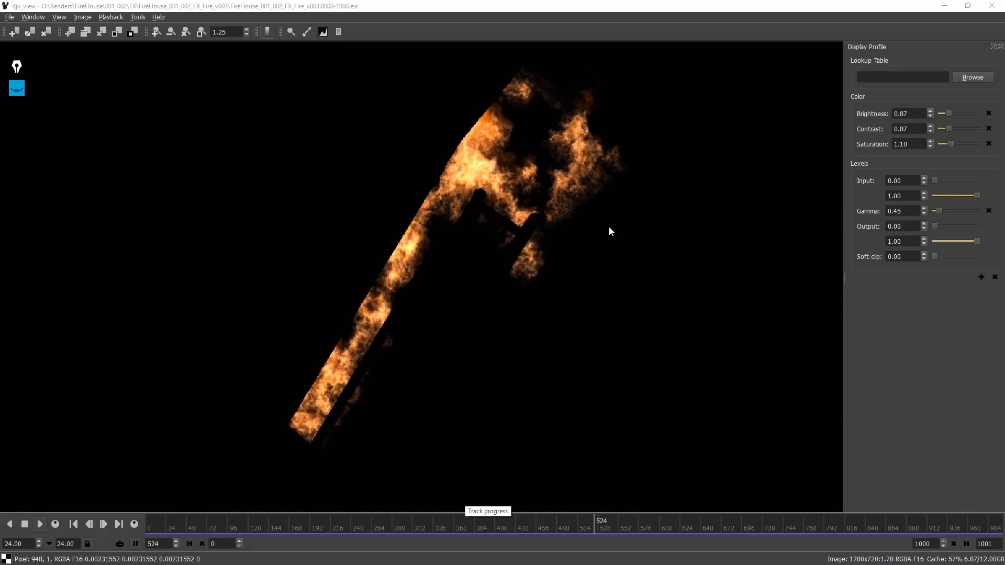
Step: In djv_view, scrub the FX_Fire_v003 render repeatedly between about frames 495 and 754 to compare how the fire spreads
left_click_drag(643, 529, 587, 502)
left_click(692, 522)
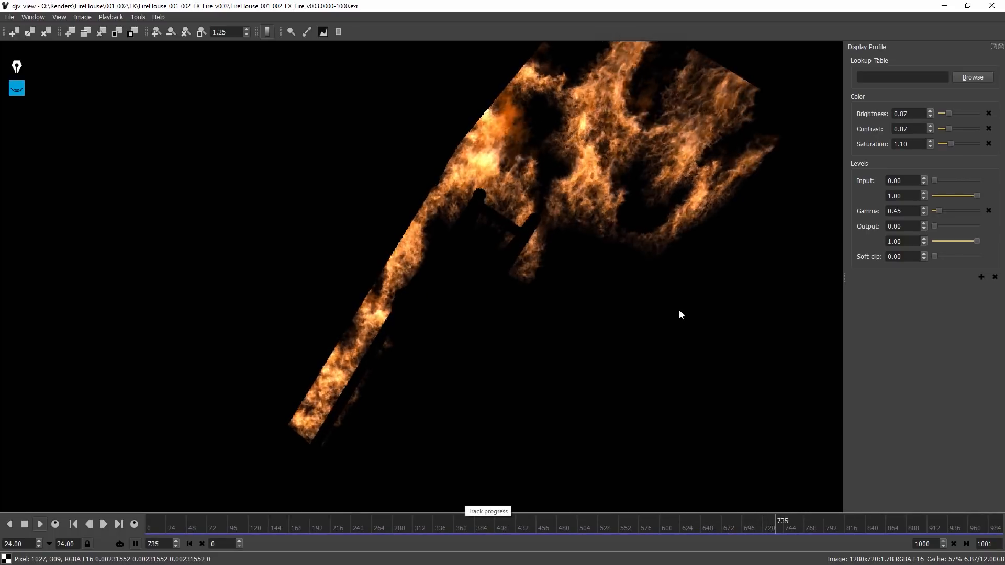
left_click(547, 523)
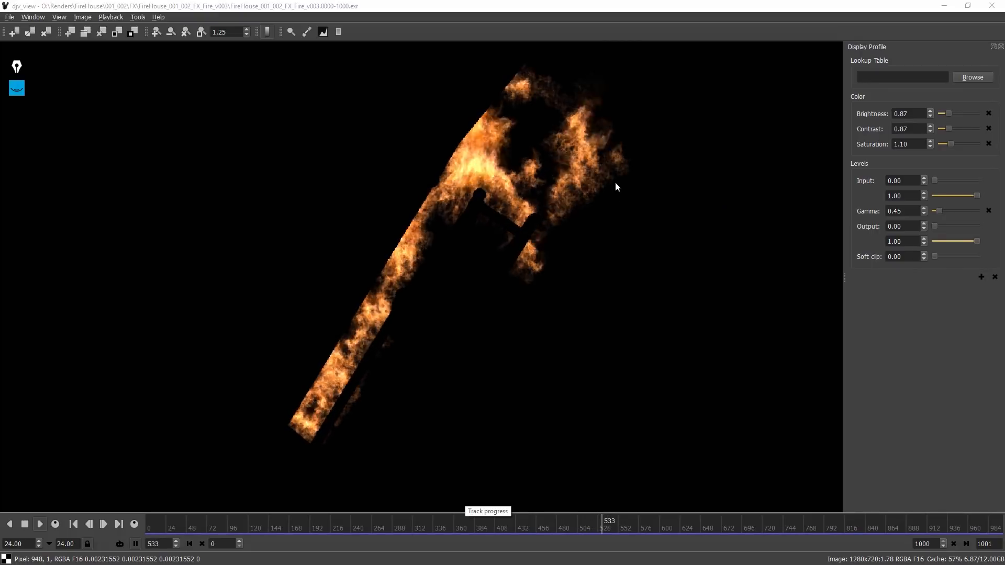
left_click_drag(645, 524, 585, 494)
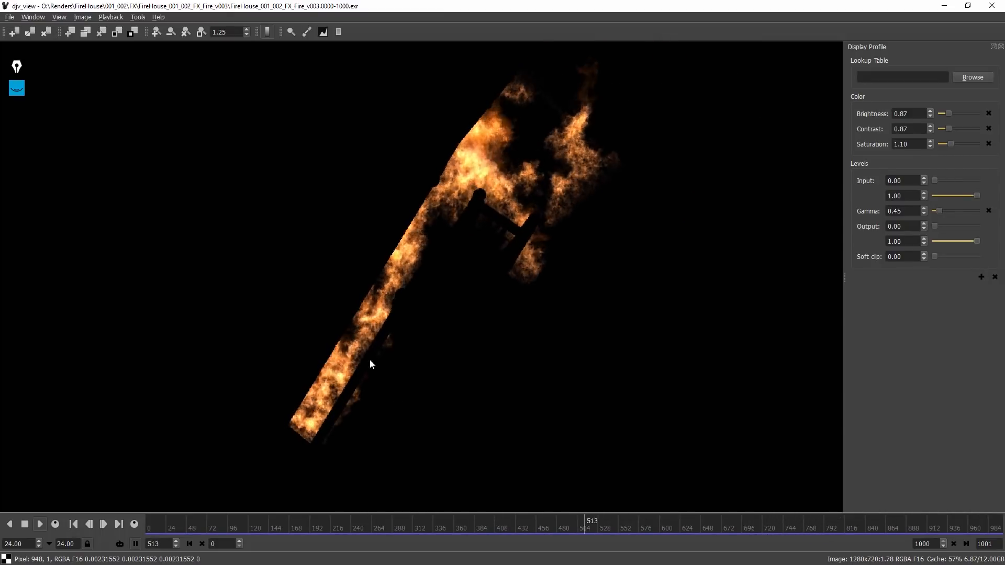
left_click(691, 519)
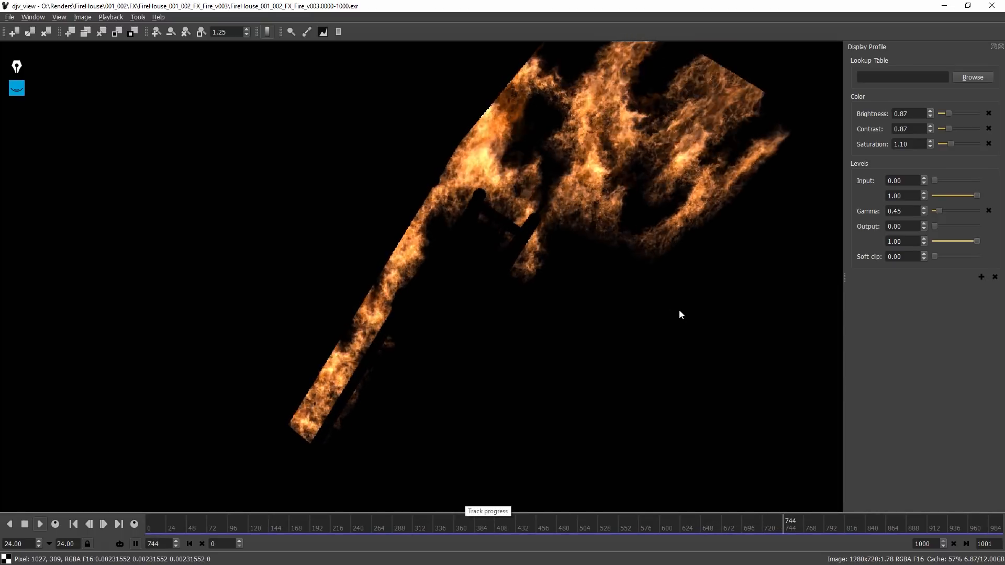
left_click(545, 520)
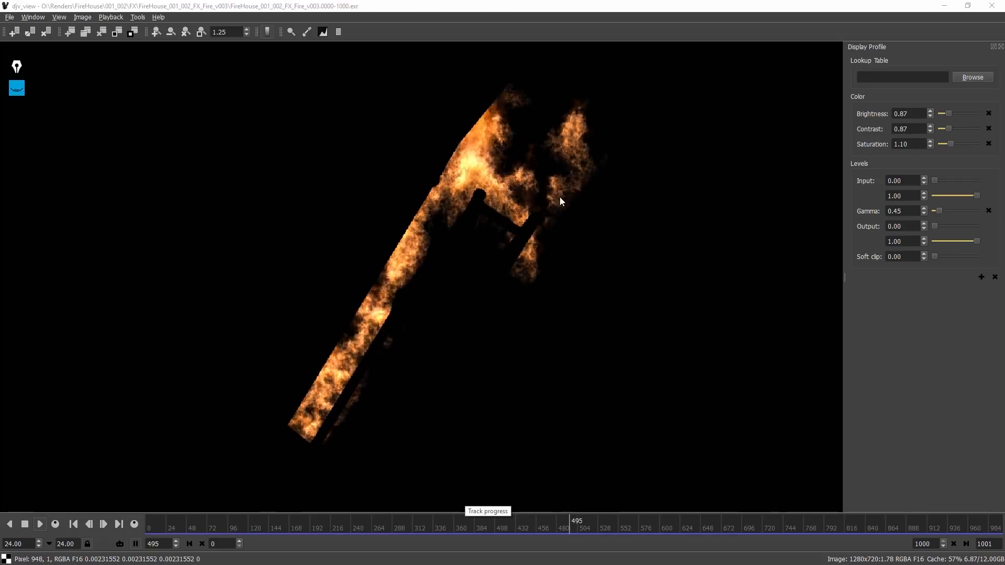
left_click_drag(645, 523, 587, 497)
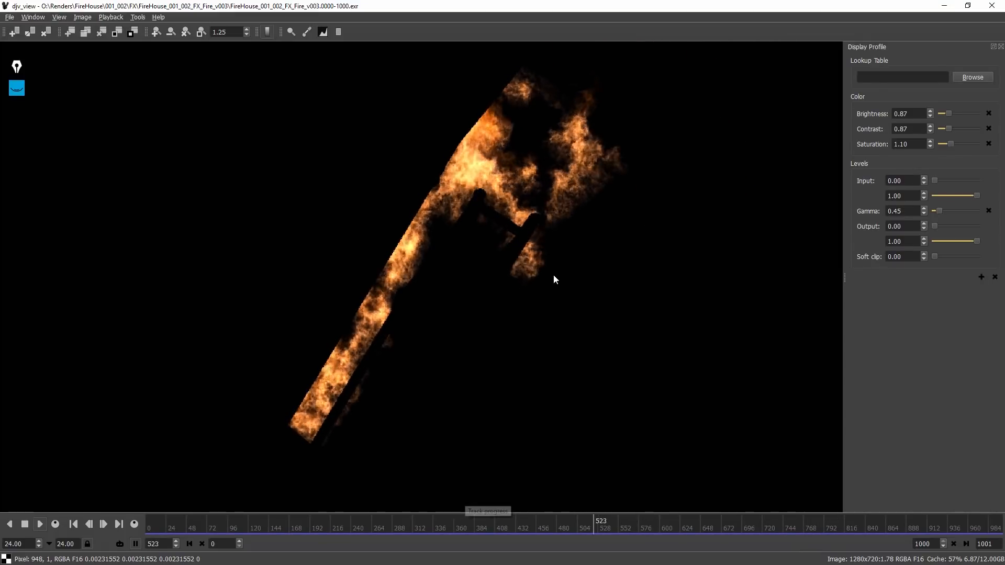
left_click(692, 519)
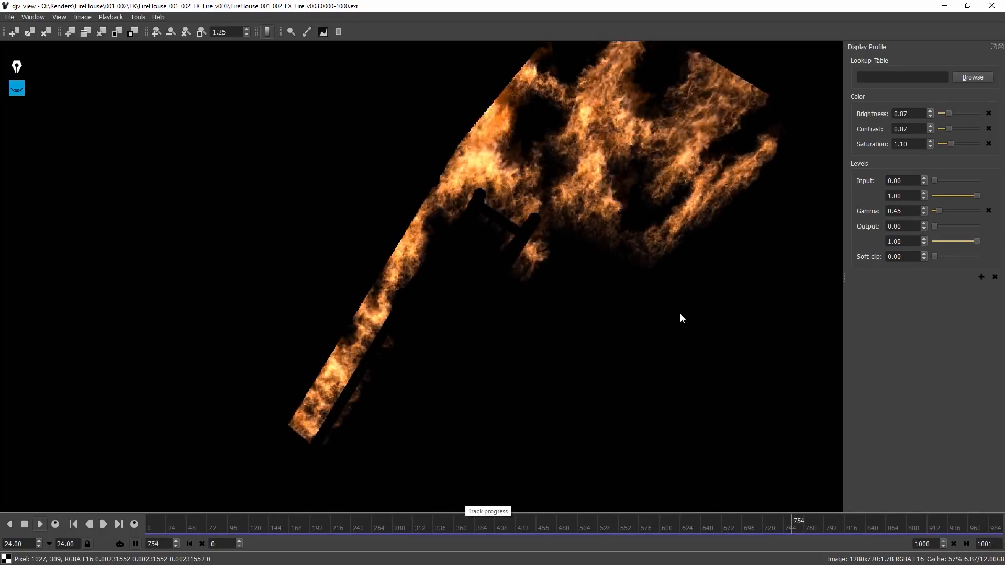
left_click(564, 521)
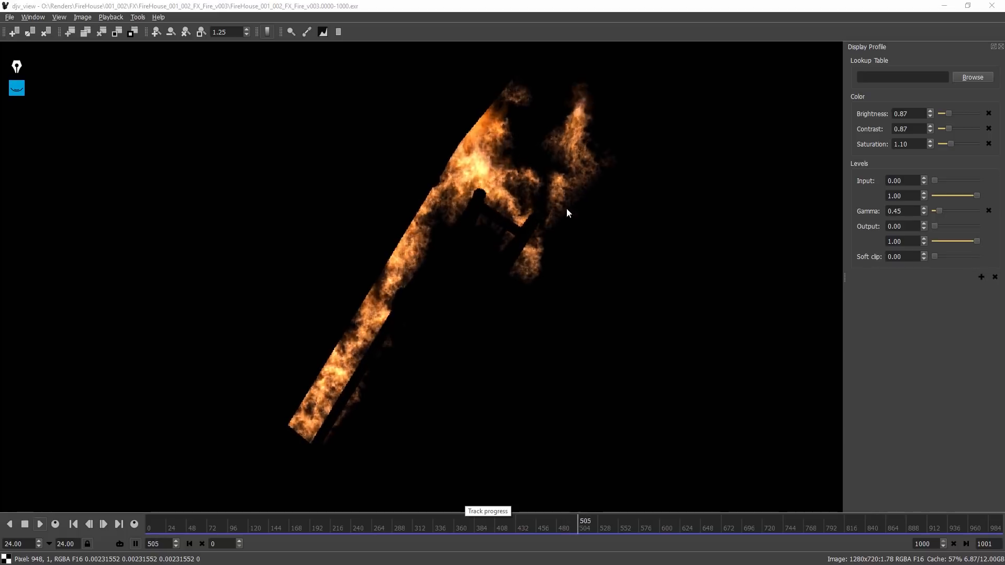
left_click_drag(646, 524, 589, 521)
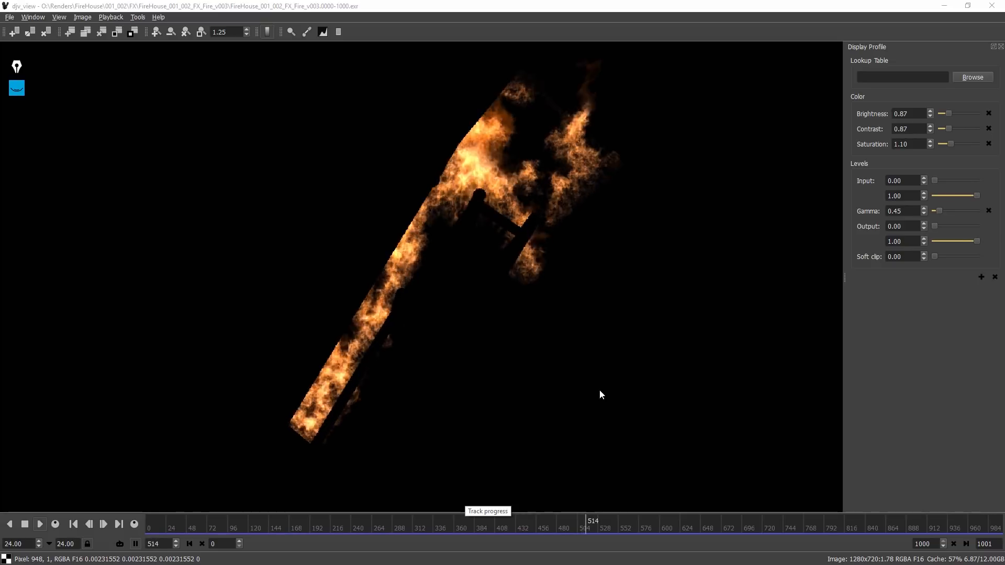
left_click_drag(643, 526, 590, 520)
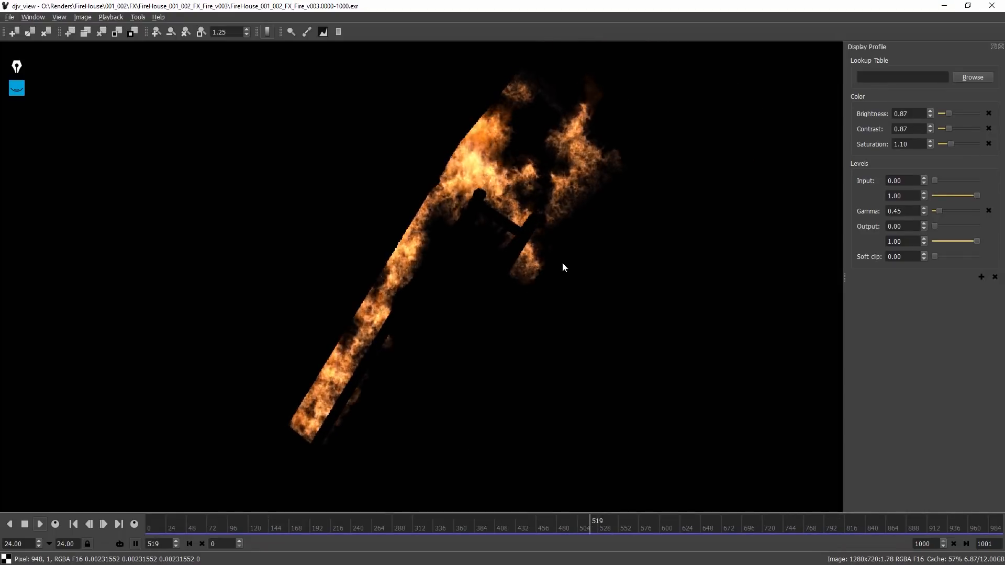
left_click(692, 521)
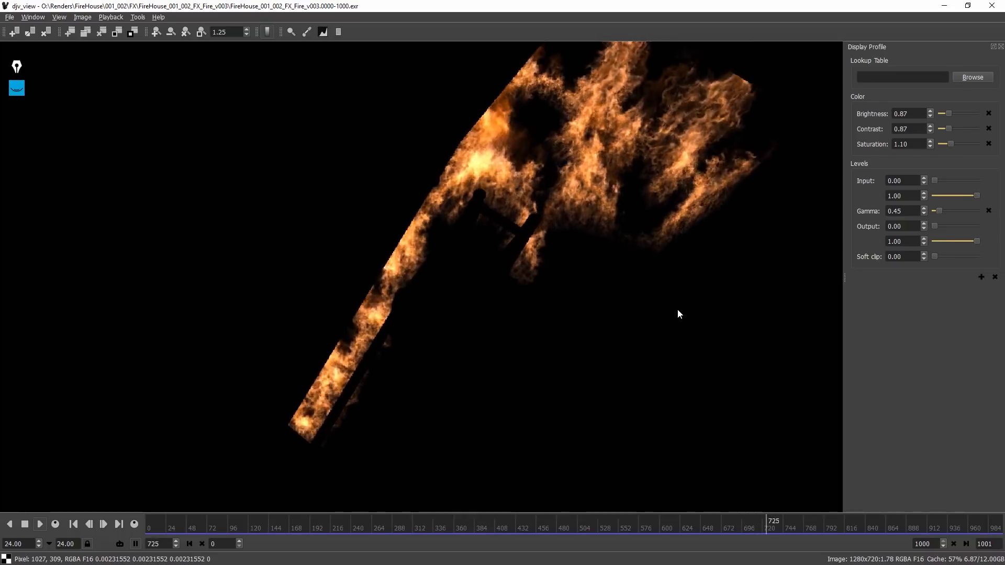
left_click(556, 523)
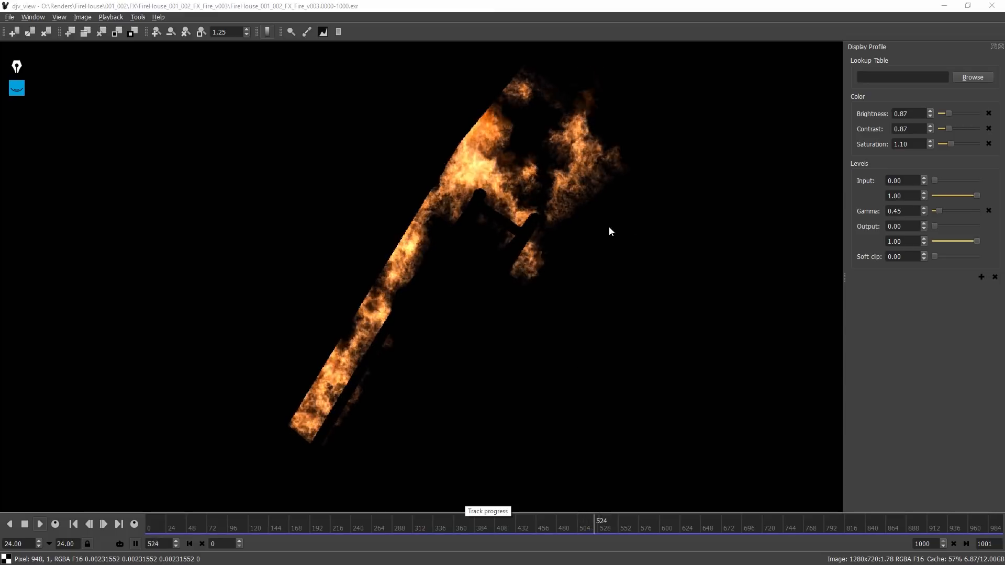
left_click_drag(643, 529, 612, 508)
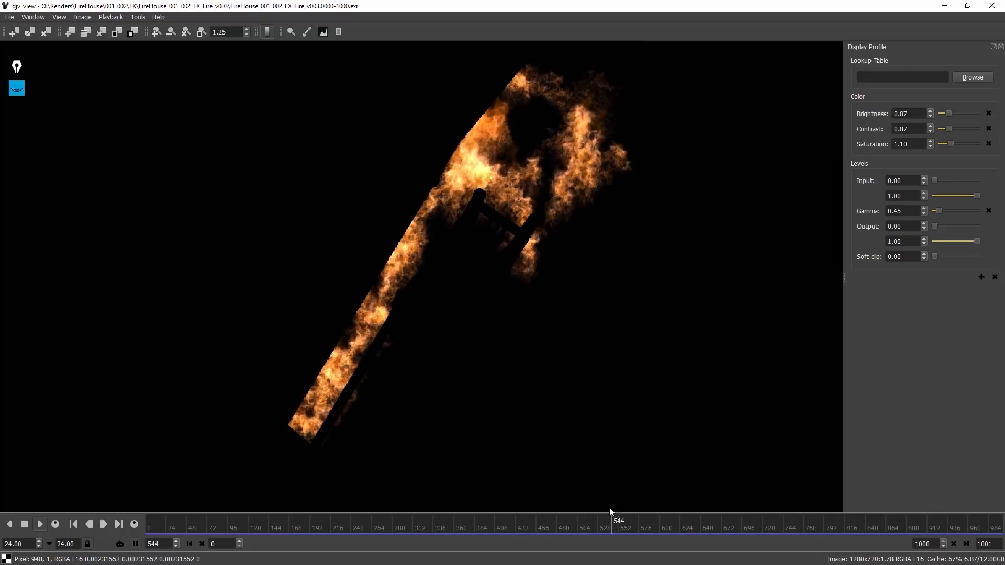
left_click(691, 520)
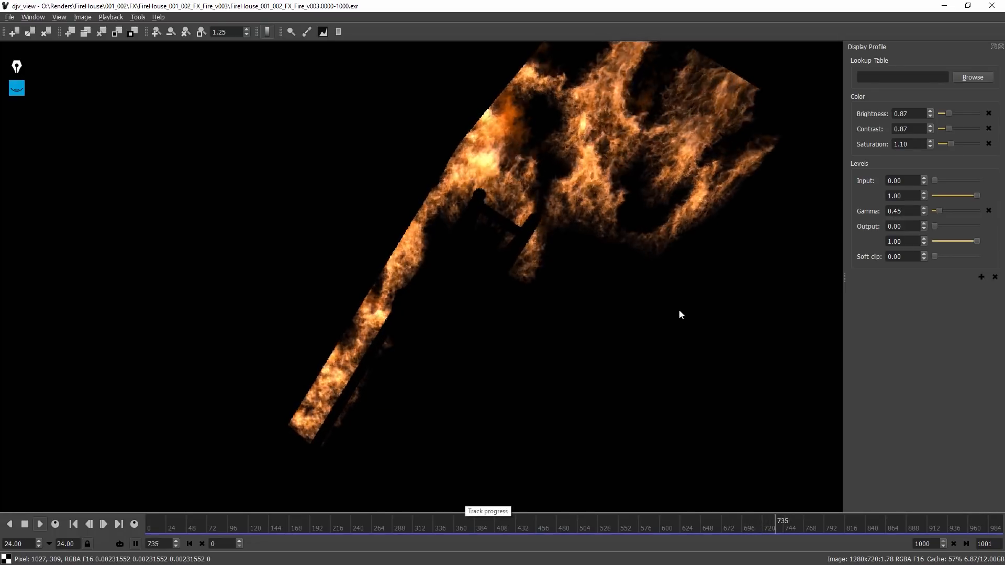
Step: Switch back to 3ds Max and play the test fire's animation in wireframe, examining the particle clusters close up
key("alt+Tab")
scroll(638, 311, "up", 15)
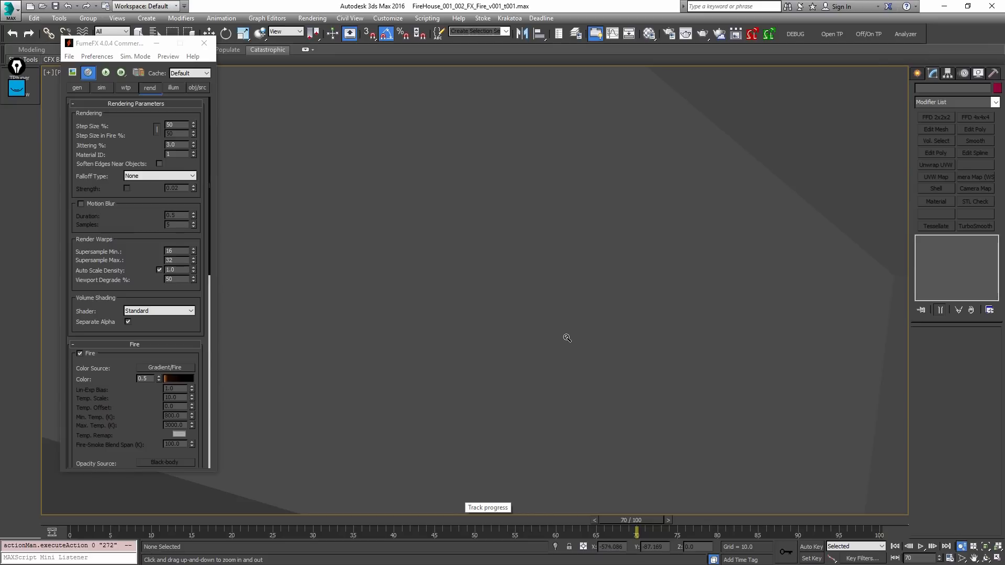
key("F3")
middle_click_drag(568, 336, 587, 321, "alt")
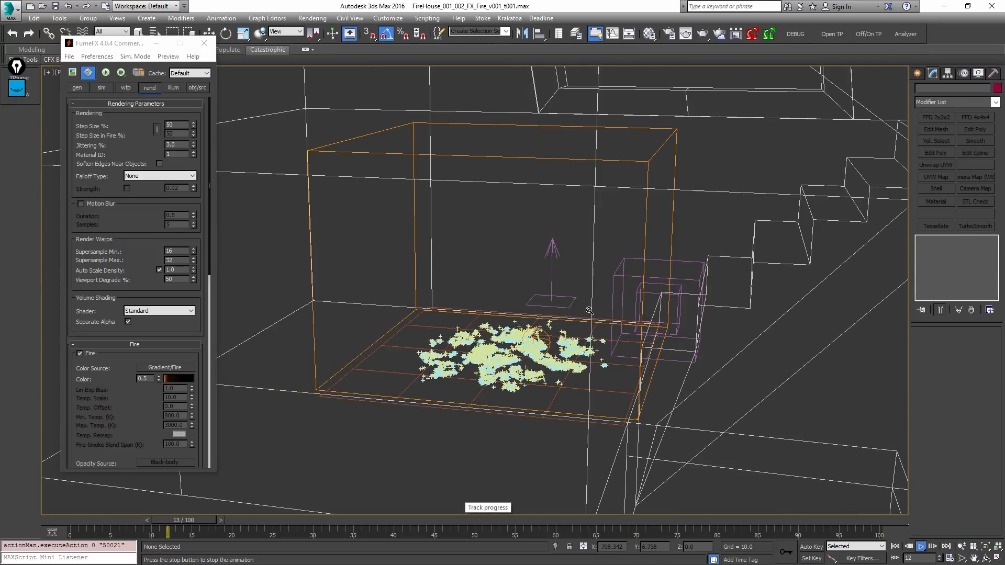
scroll(544, 336, "up", 10)
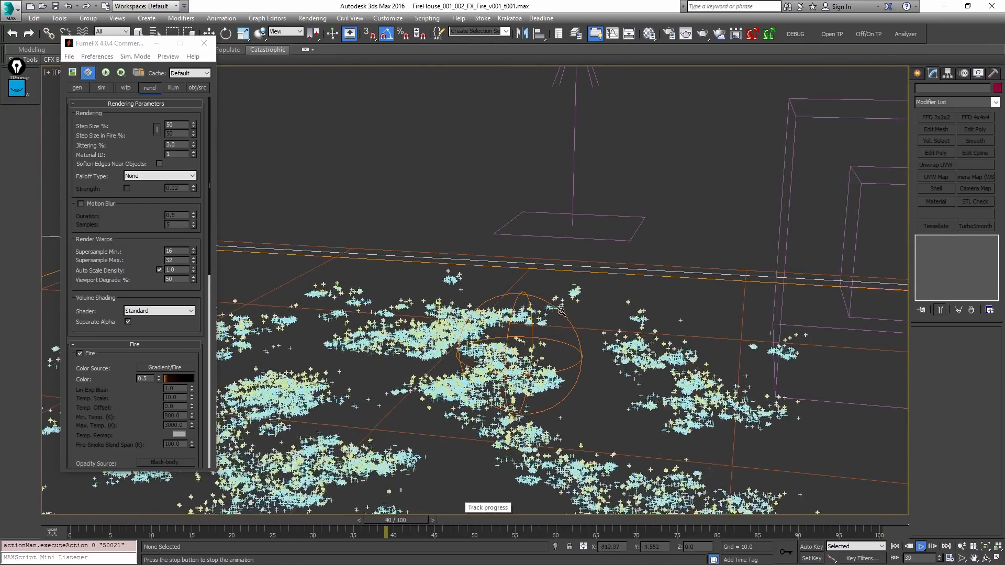
scroll(567, 330, "up", 1)
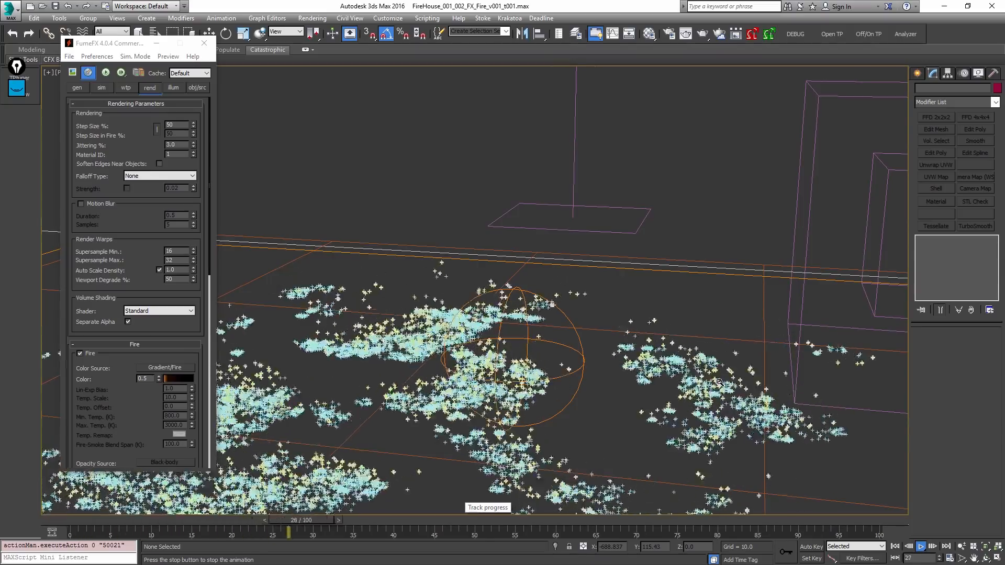
scroll(638, 400, "down", 8)
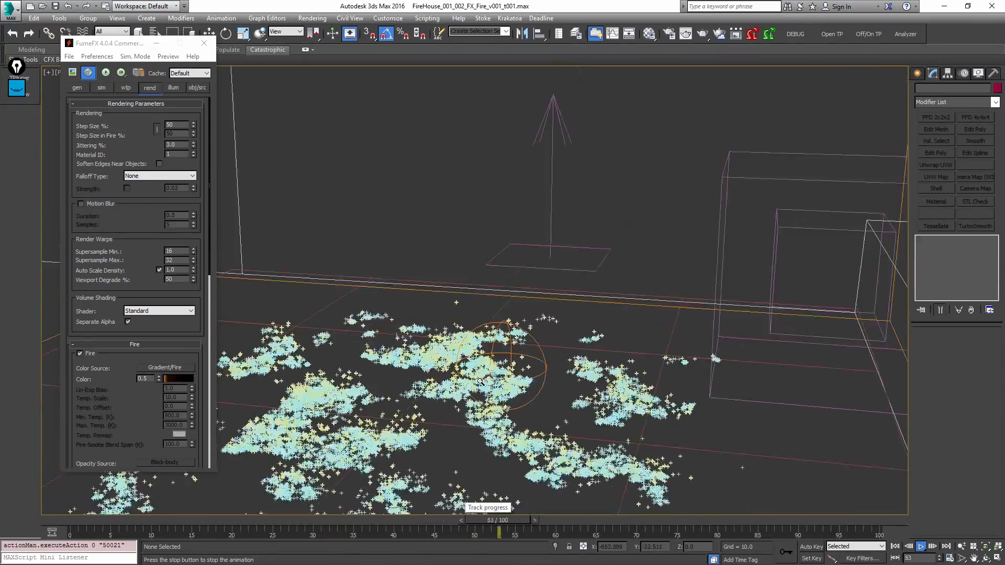
scroll(480, 381, "down", 5)
scroll(483, 370, "up", 8)
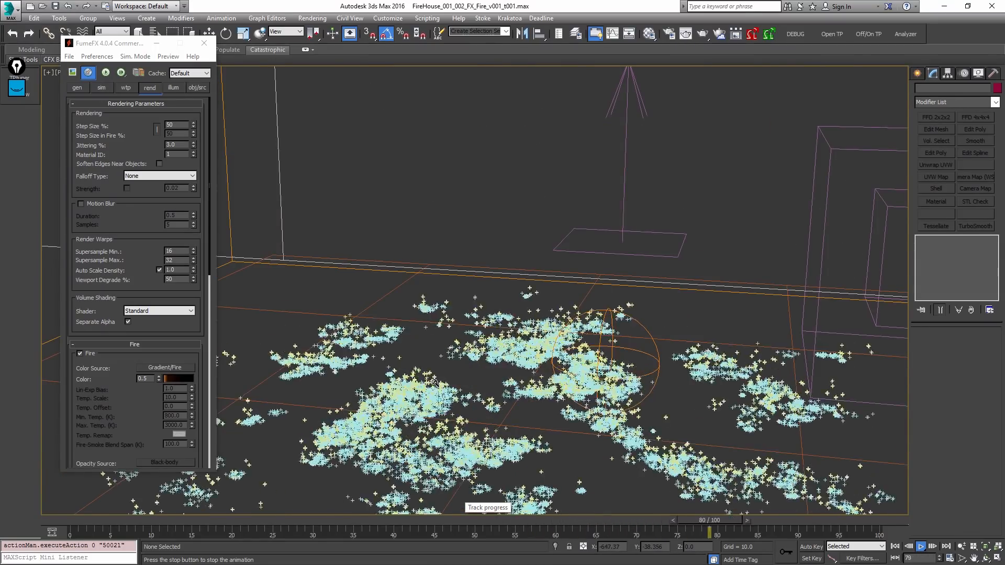
scroll(554, 361, "down", 5)
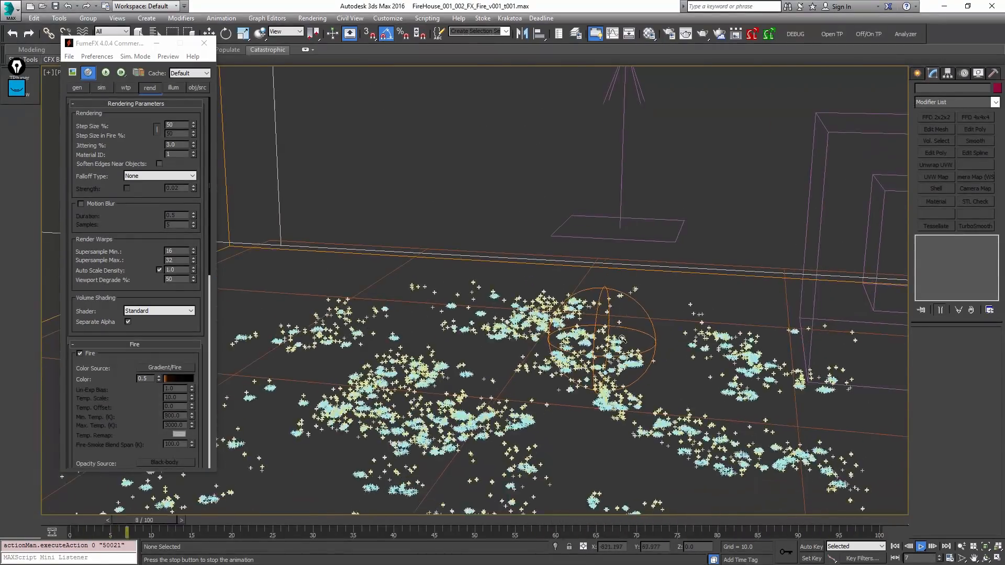
scroll(560, 337, "down", 4)
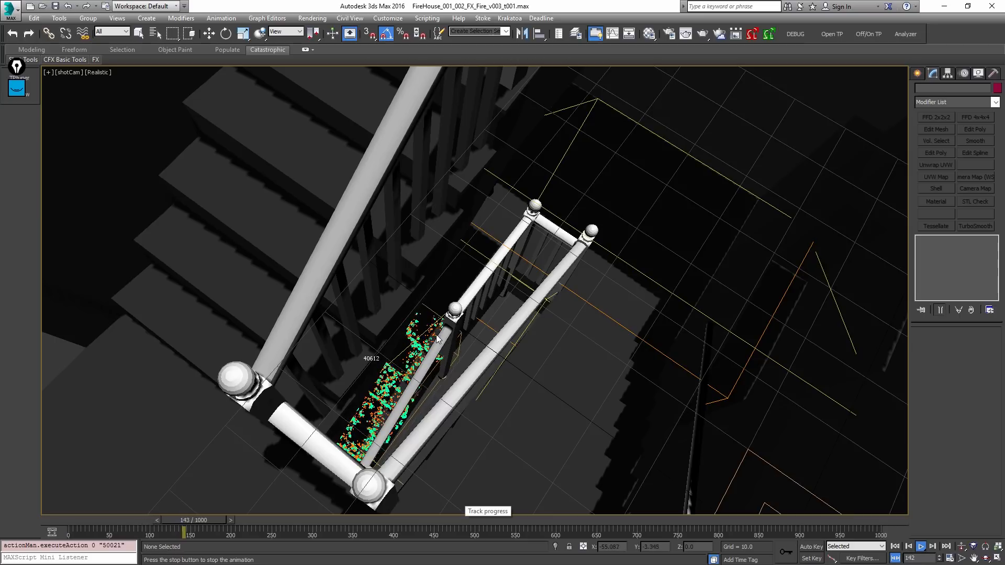
Step: Scrub the FX_Fire_v003 scene to frame 733 and examine the fire particles around the banisters in wireframe
left_click_drag(358, 527, 670, 522)
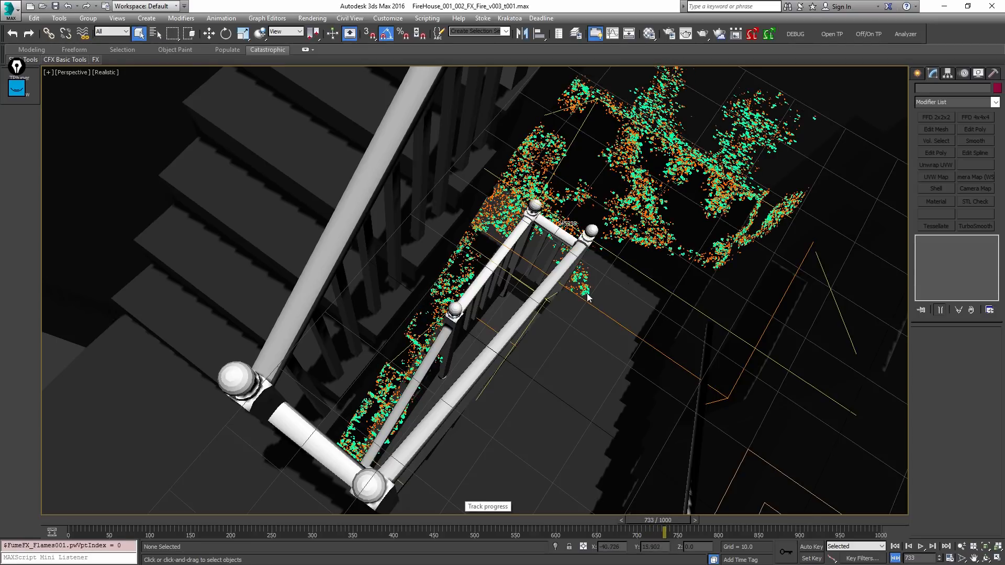
key("z")
mouse_move(591, 356)
middle_mouse_down("alt")
mouse_move(614, 322)
mouse_move(666, 285)
mouse_move(570, 326)
mouse_move(437, 241)
middle_mouse_up("alt")
key("F3")
key("alt+z")
left_click_drag(437, 240, 429, 178)
middle_click_drag(346, 319, 395, 354, "alt")
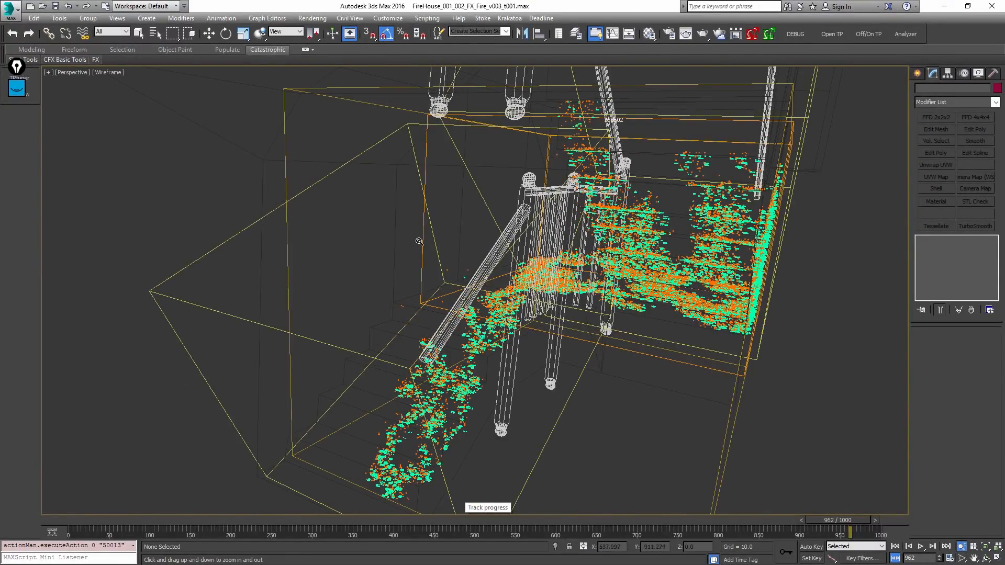
Step: Revert to the previous view, scrub through the spreading particles, and inspect them from a low angle in wireframe
mouse_move(560, 170)
middle_mouse_down("alt")
mouse_move(649, 183)
mouse_move(547, 201)
mouse_move(485, 298)
mouse_move(335, 335)
mouse_move(382, 348)
mouse_move(479, 301)
mouse_move(448, 300)
mouse_move(466, 314)
mouse_move(453, 311)
mouse_move(490, 306)
mouse_move(466, 313)
mouse_move(467, 294)
middle_mouse_up("alt")
key("F3")
key("shift+z")
left_click_drag(552, 521, 647, 523)
left_click_drag(759, 520, 760, 519)
mouse_move(584, 390)
middle_mouse_down("alt")
mouse_move(579, 363)
mouse_move(586, 400)
mouse_move(579, 395)
mouse_move(604, 374)
mouse_move(632, 361)
mouse_move(529, 414)
mouse_move(436, 388)
middle_mouse_up("alt")
key("F3")
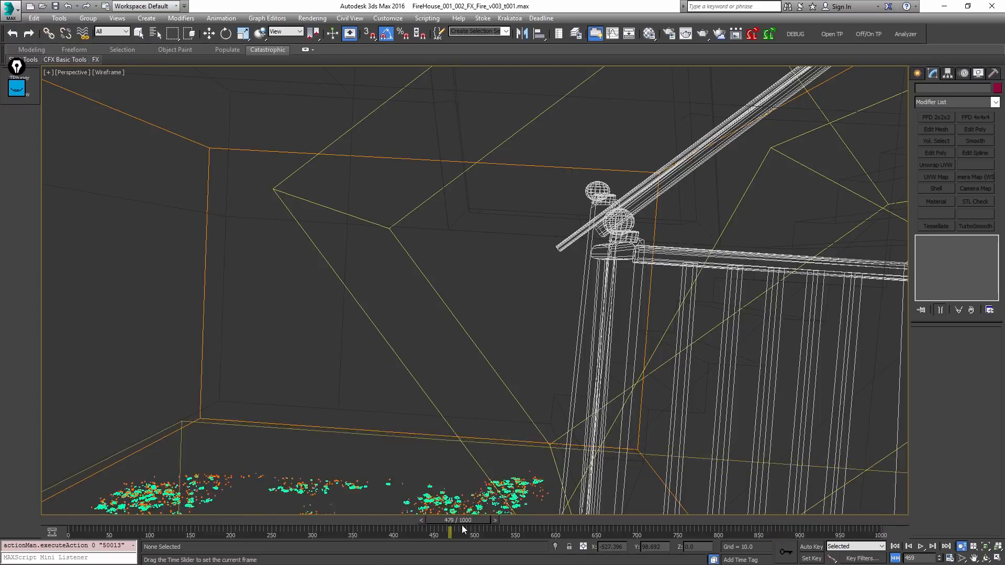
Step: Scrub to frame 916 and view the full particle trail running from the stairs to the far wall
left_click_drag(534, 531, 797, 519)
key("alt+z")
left_click_drag(665, 408, 659, 450)
middle_click_drag(661, 419, 556, 327, "alt")
key("Escape")
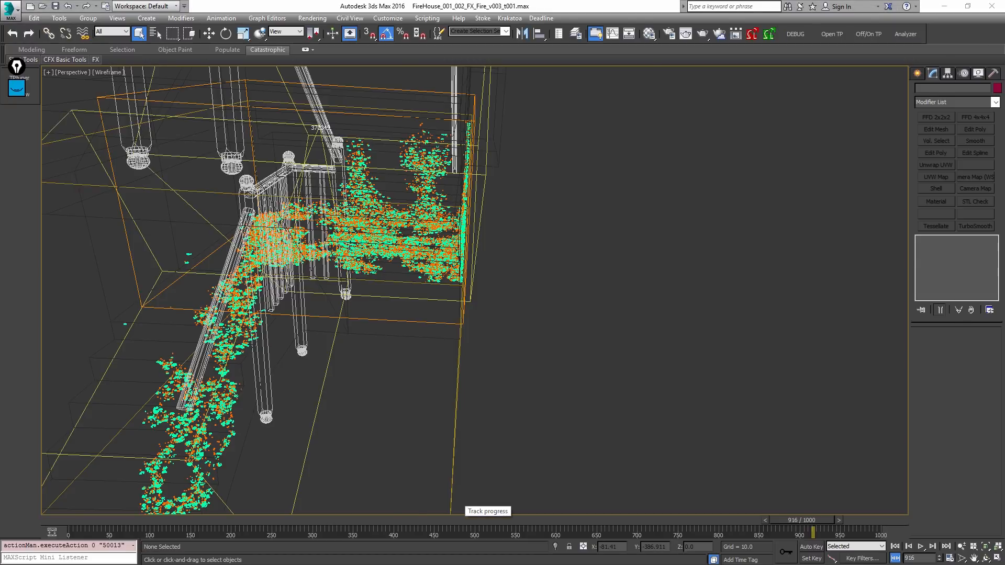
Step: Switch to djv_view and scrub the rendered fire from about frame 397 through 433, 784 and 516
key("alt+Tab")
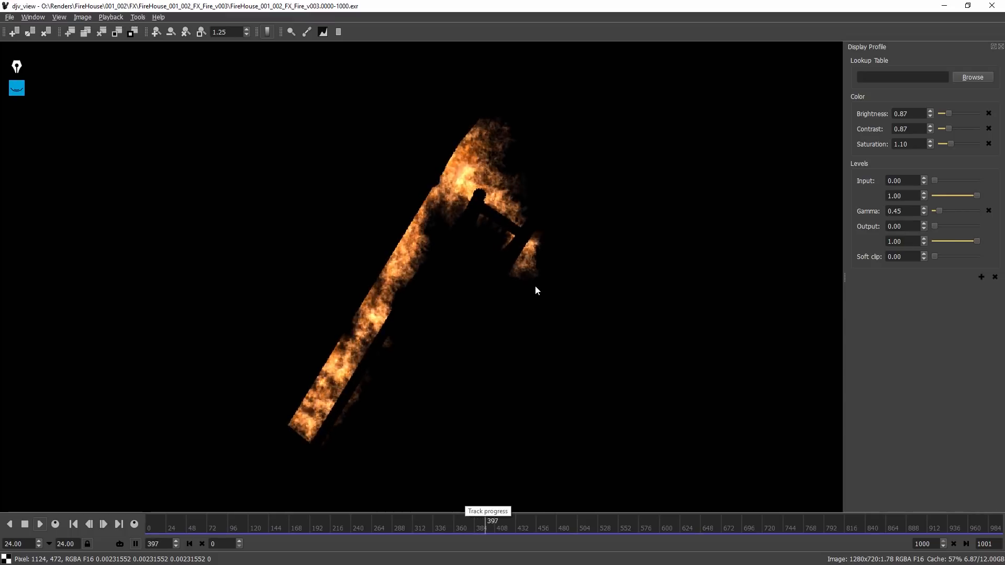
left_click_drag(531, 519, 512, 511)
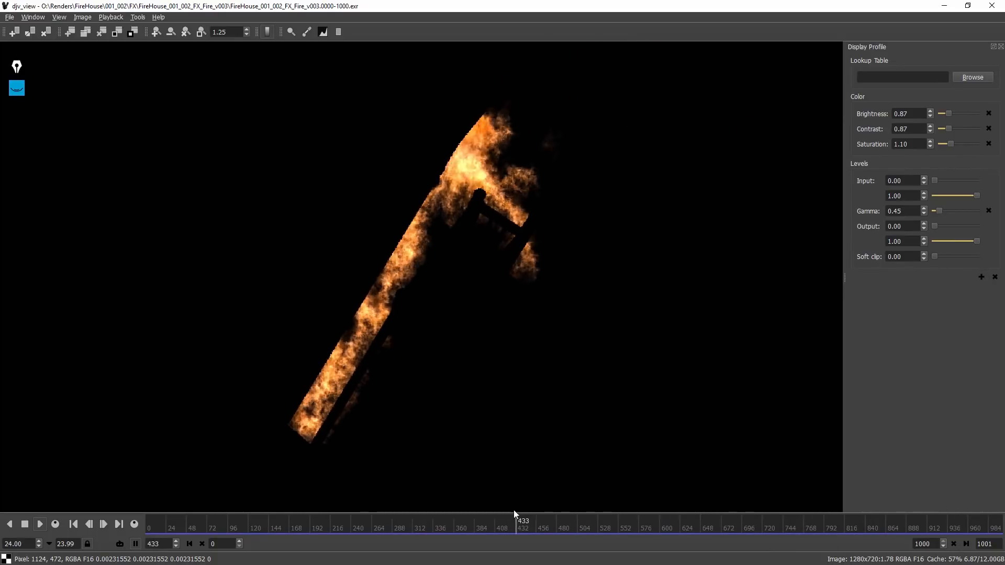
left_click(592, 525)
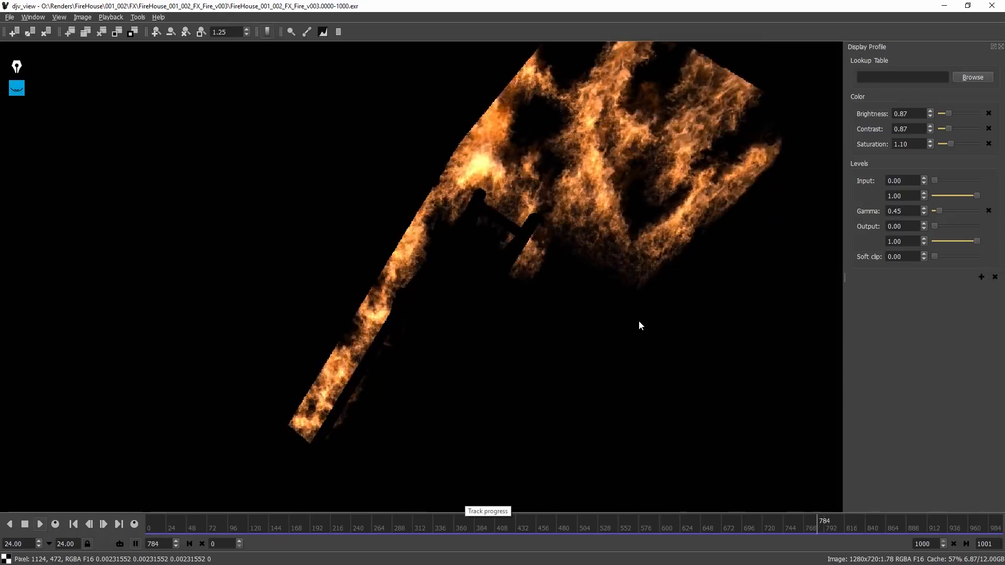
left_click(567, 525)
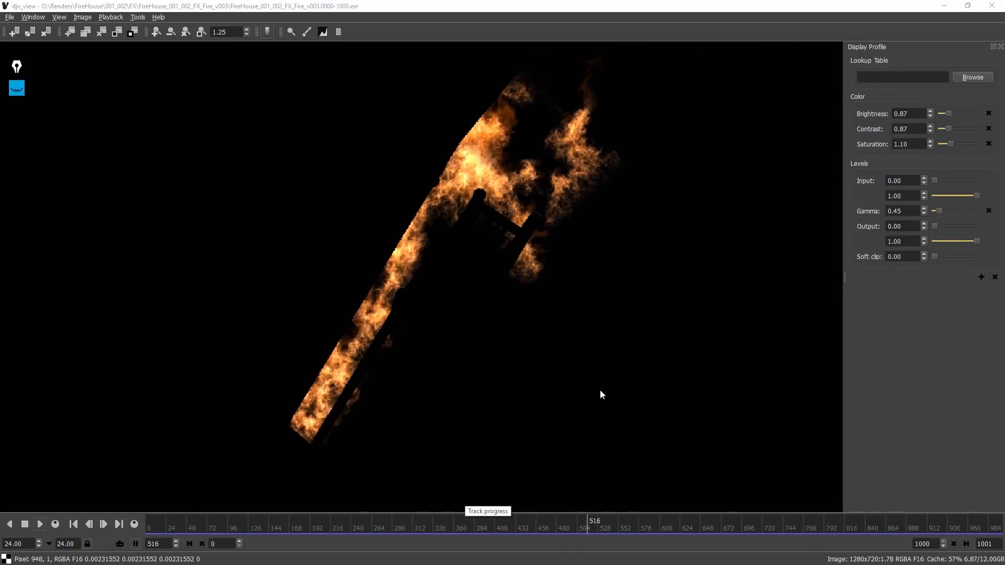
left_click_drag(645, 524, 586, 511)
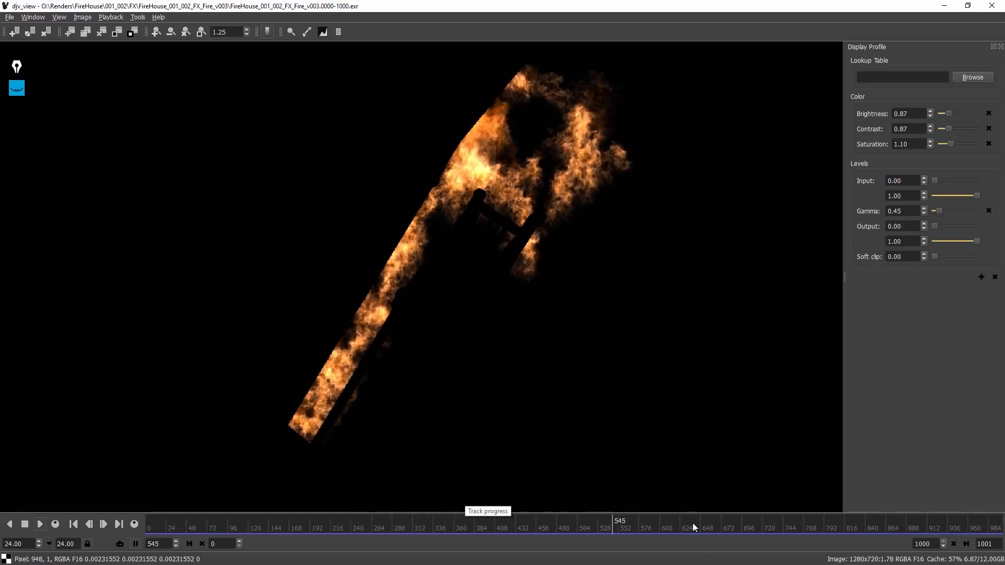